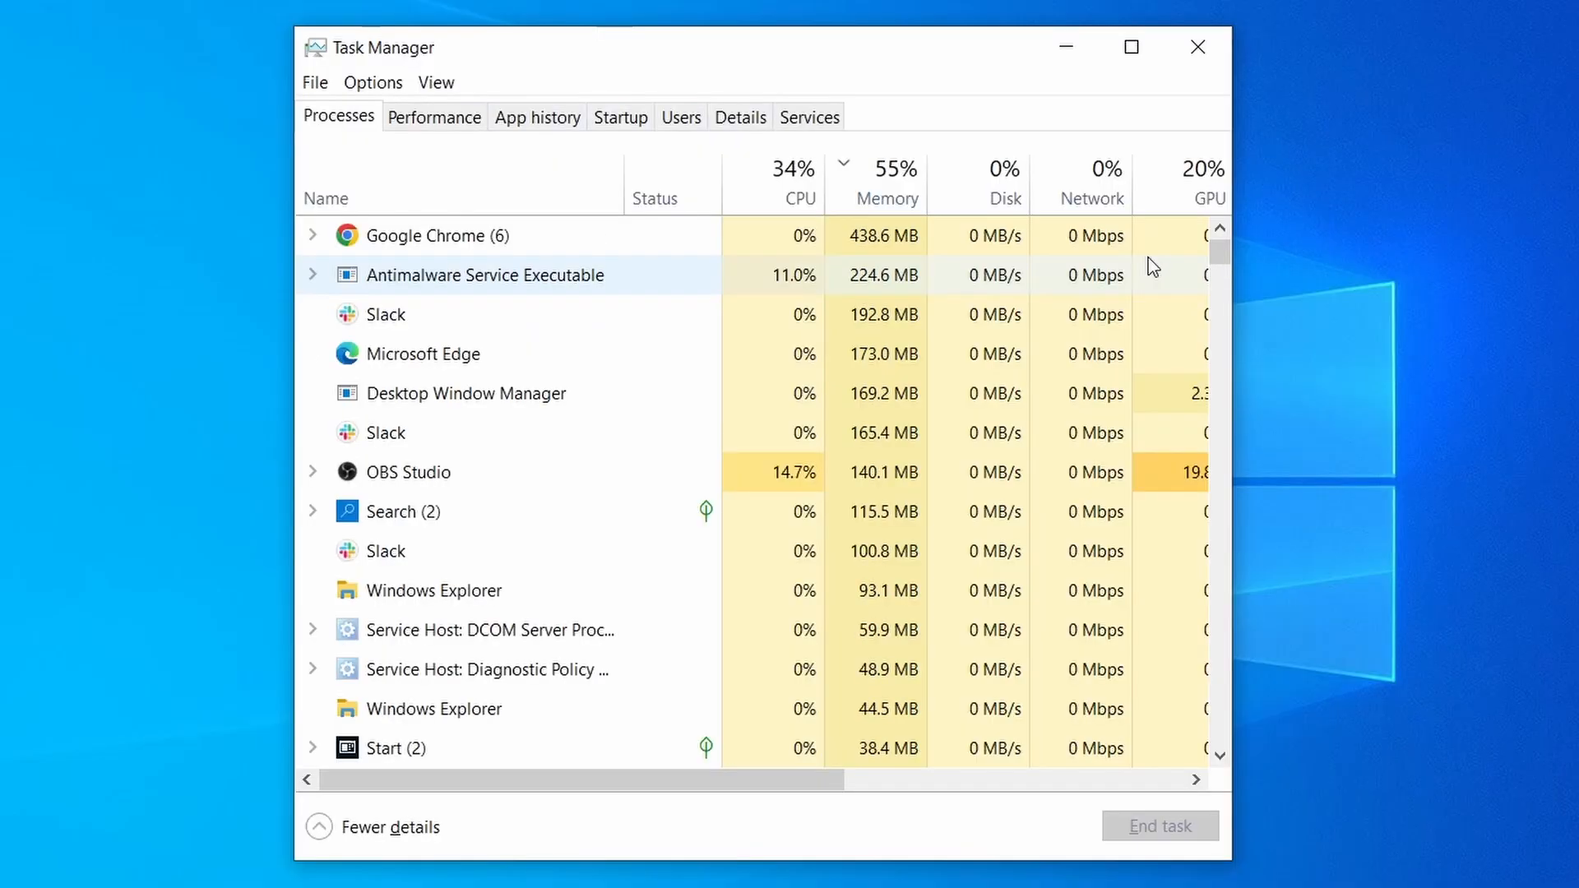
Step: Sort the running processes in Task Manager by CPU usage
{"action": "left_click", "coordinate": [760, 195]}
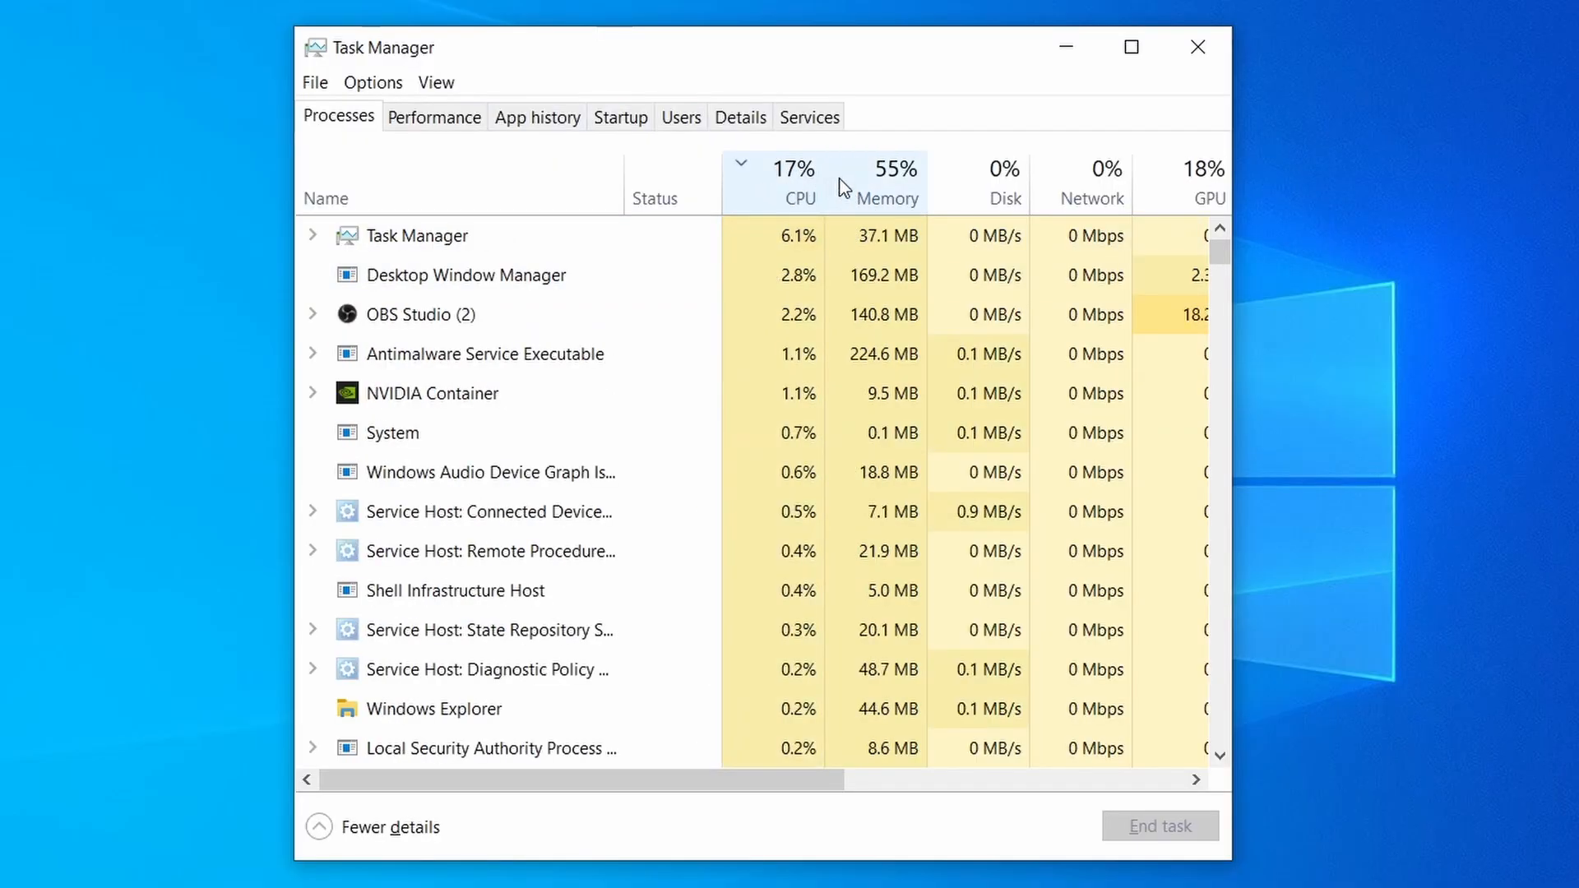
{"action": "left_click", "coordinate": [897, 181]}
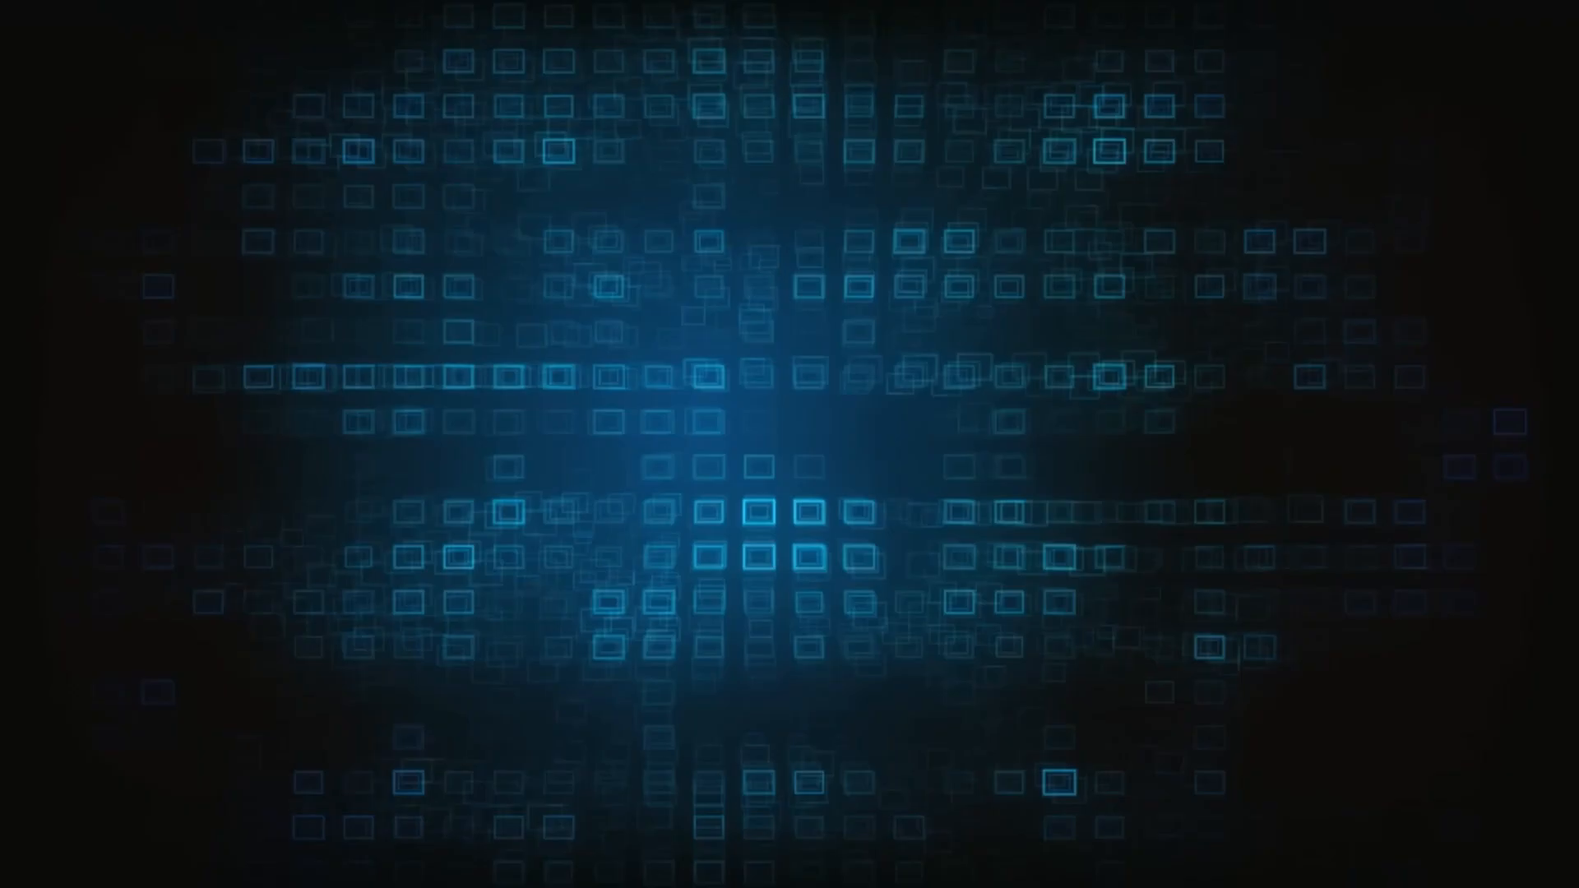
Step: Search the registry for the keyword sketchy
{"action": "type", "text": "sket"}
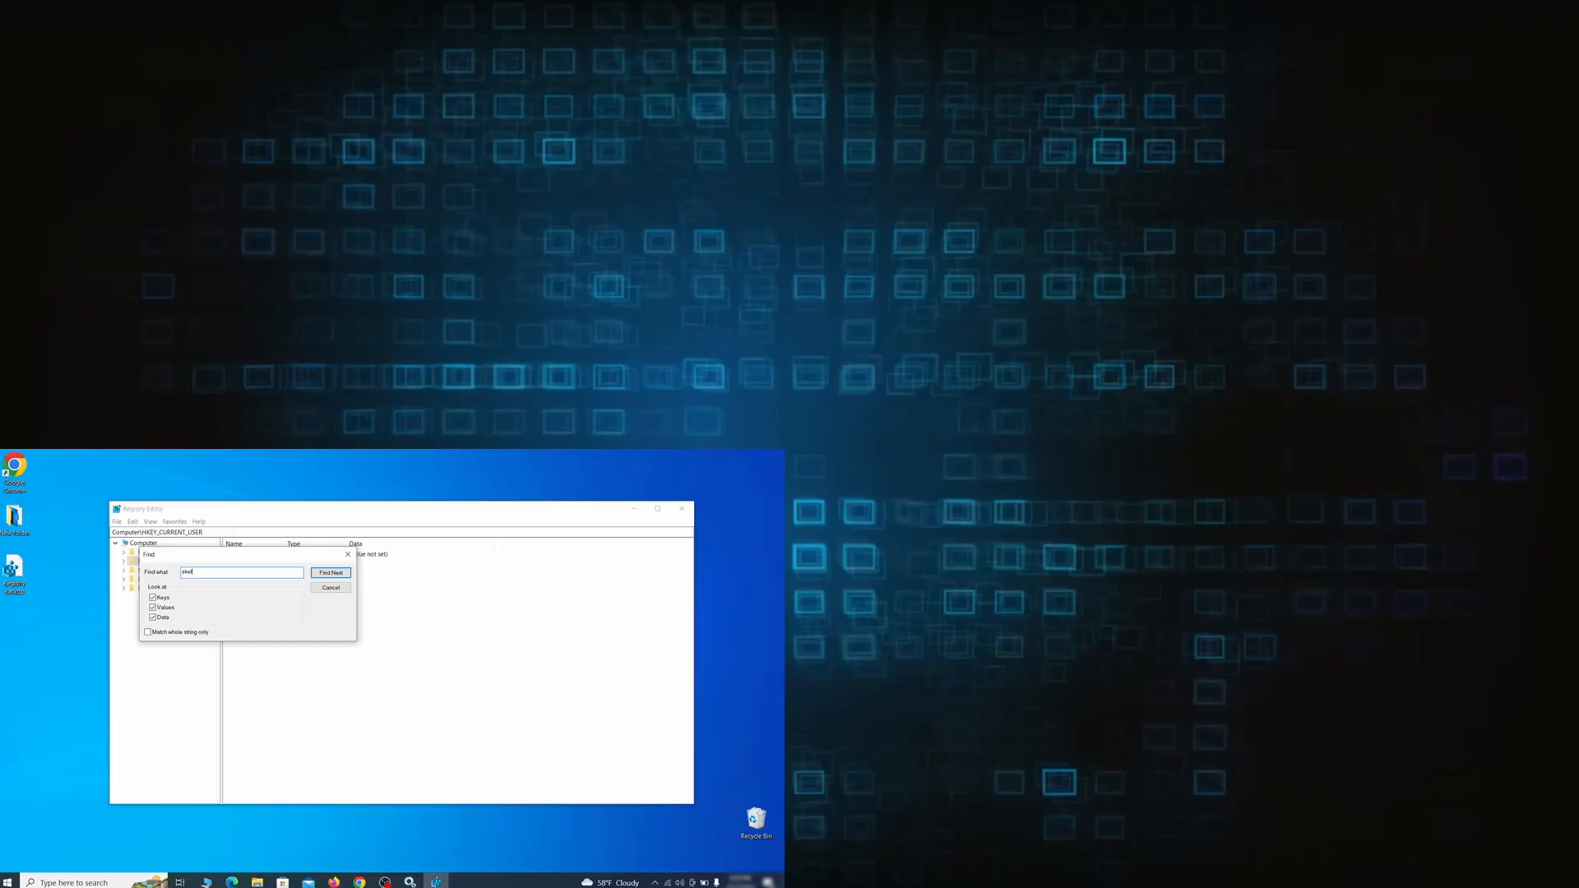
{"action": "type", "text": "chy"}
{"action": "scroll", "coordinate": [1267, 141], "scroll_direction": "down", "scroll_amount": 2}
{"action": "scroll", "coordinate": [221, 264], "scroll_direction": "down", "scroll_amount": 3}
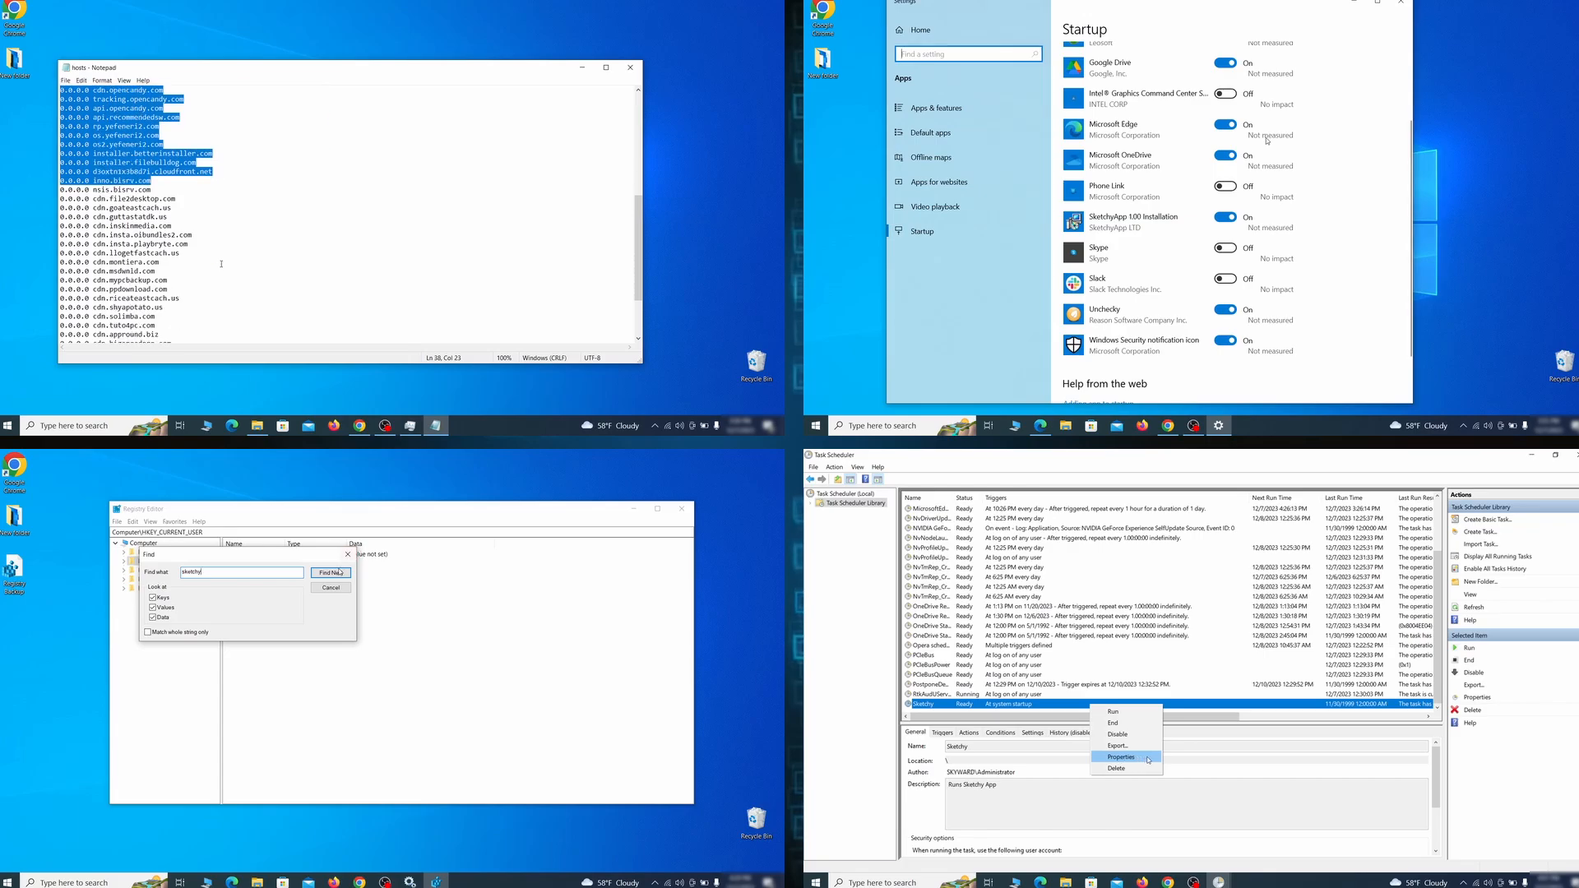
{"action": "scroll", "coordinate": [221, 264], "scroll_direction": "down", "scroll_amount": 3}
{"action": "scroll", "coordinate": [1266, 140], "scroll_direction": "down", "scroll_amount": 1}
{"action": "left_click", "coordinate": [339, 571]}
{"action": "left_click", "coordinate": [1148, 761]}
{"action": "left_click_drag", "start_coordinate": [222, 264], "coordinate": [199, 328]}
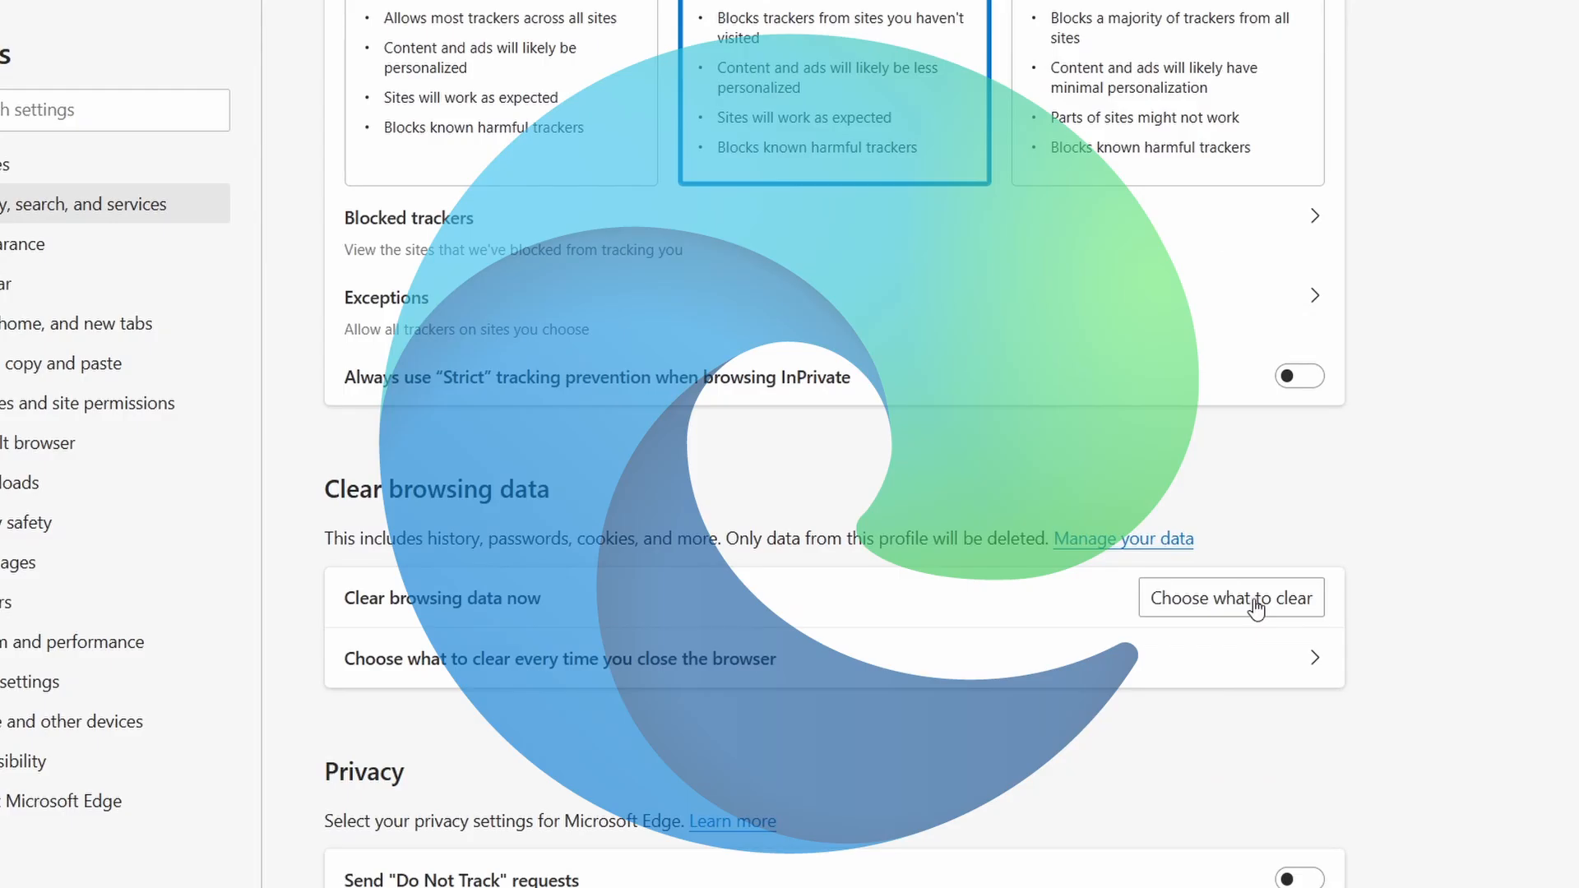
{"action": "left_click", "coordinate": [1265, 600]}
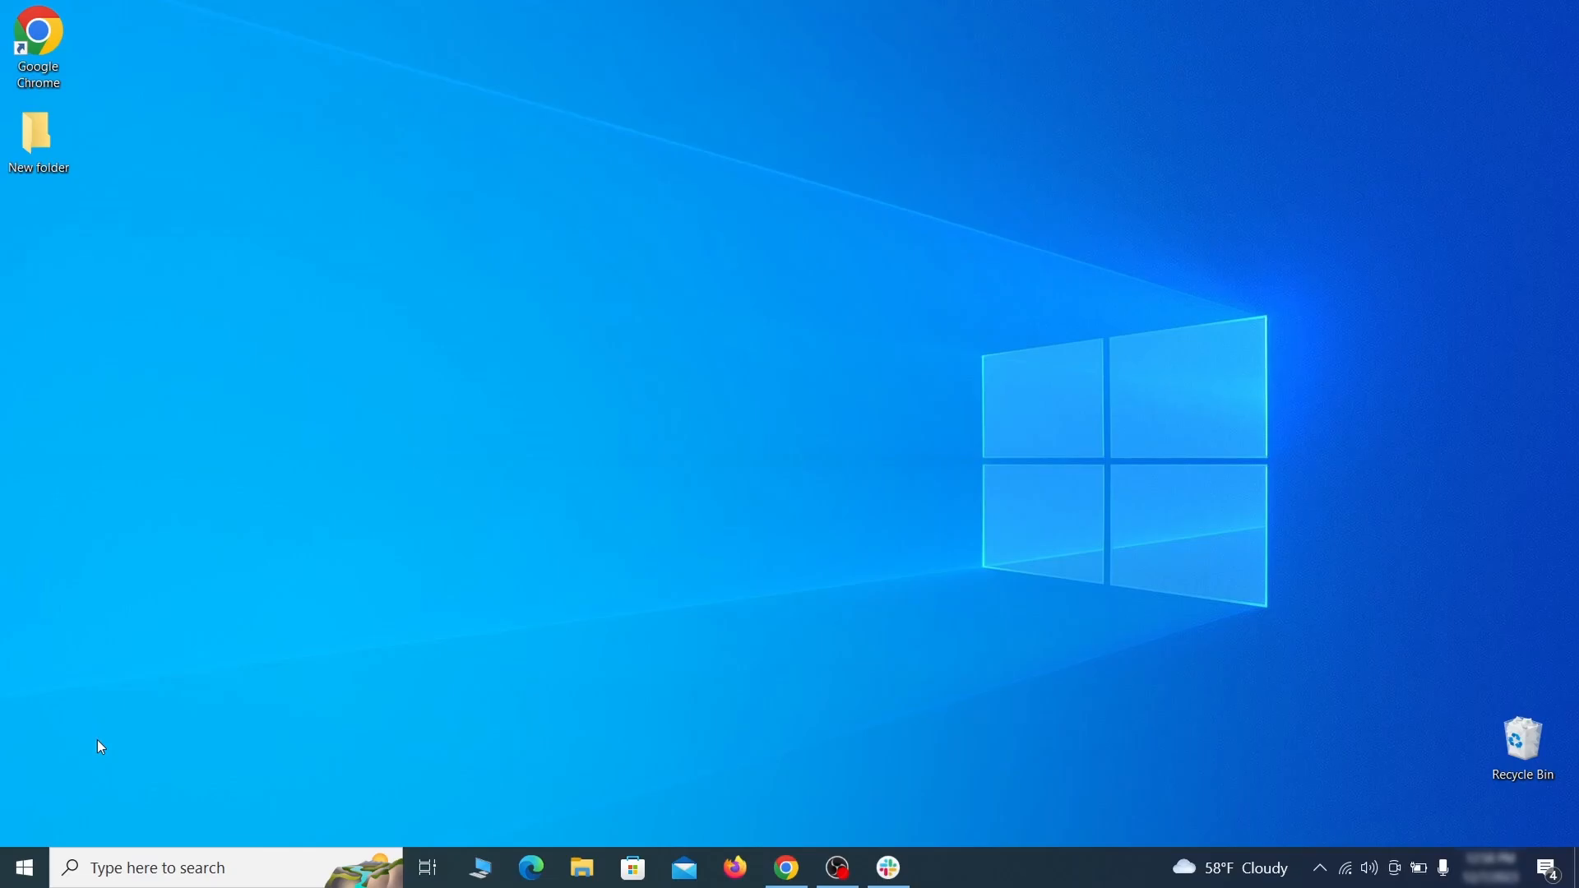
Step: Open Recovery settings under Update & Security and restart the PC through Advanced startup
{"action": "left_click", "coordinate": [25, 868]}
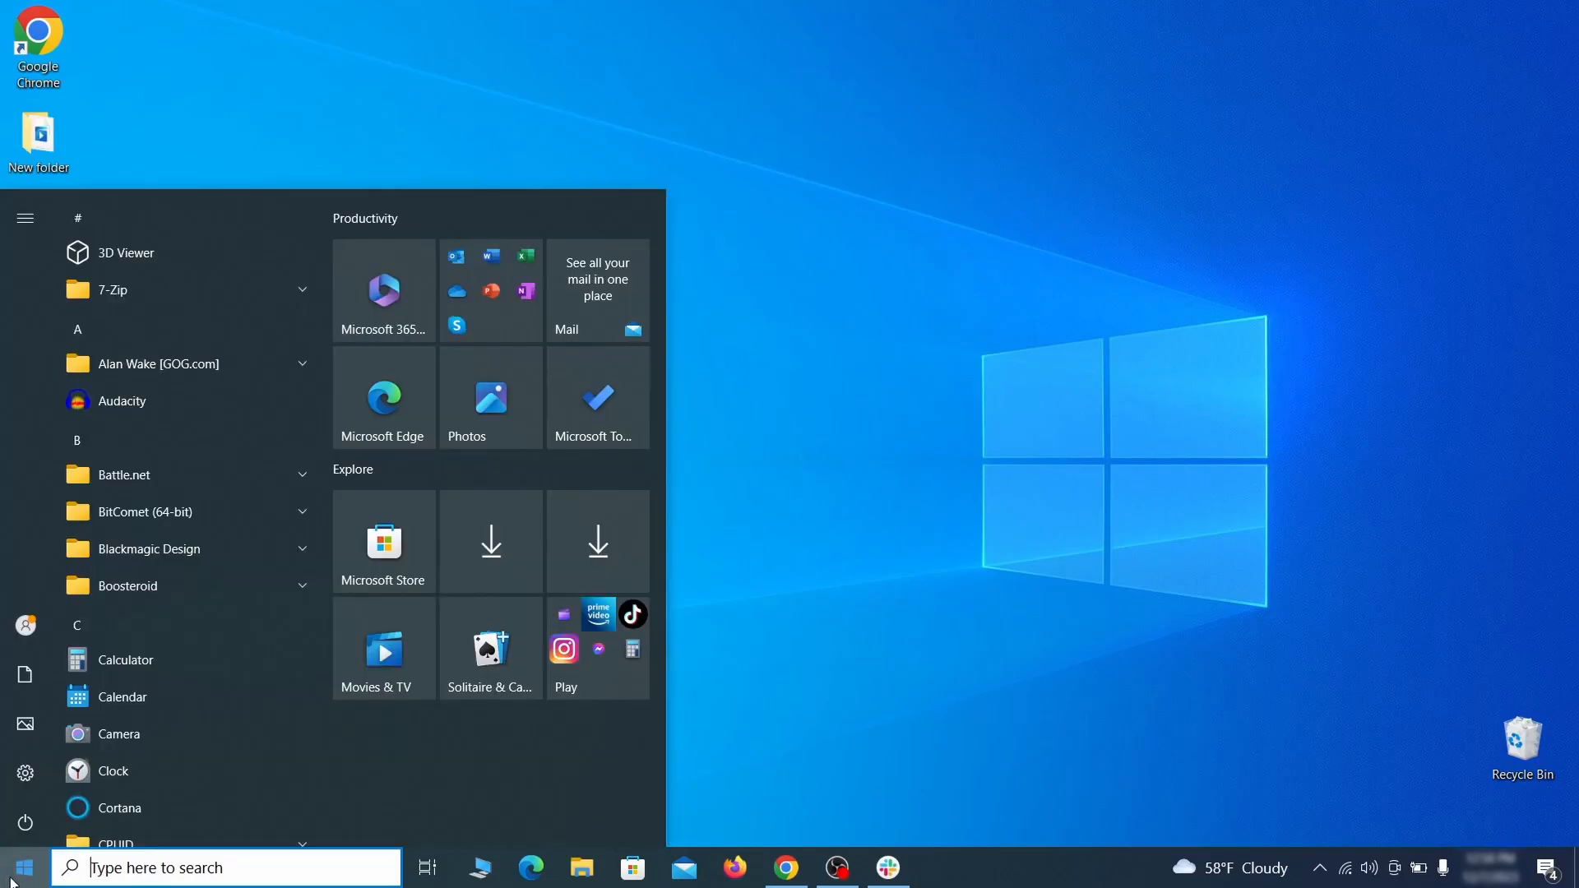
{"action": "left_click", "coordinate": [27, 774]}
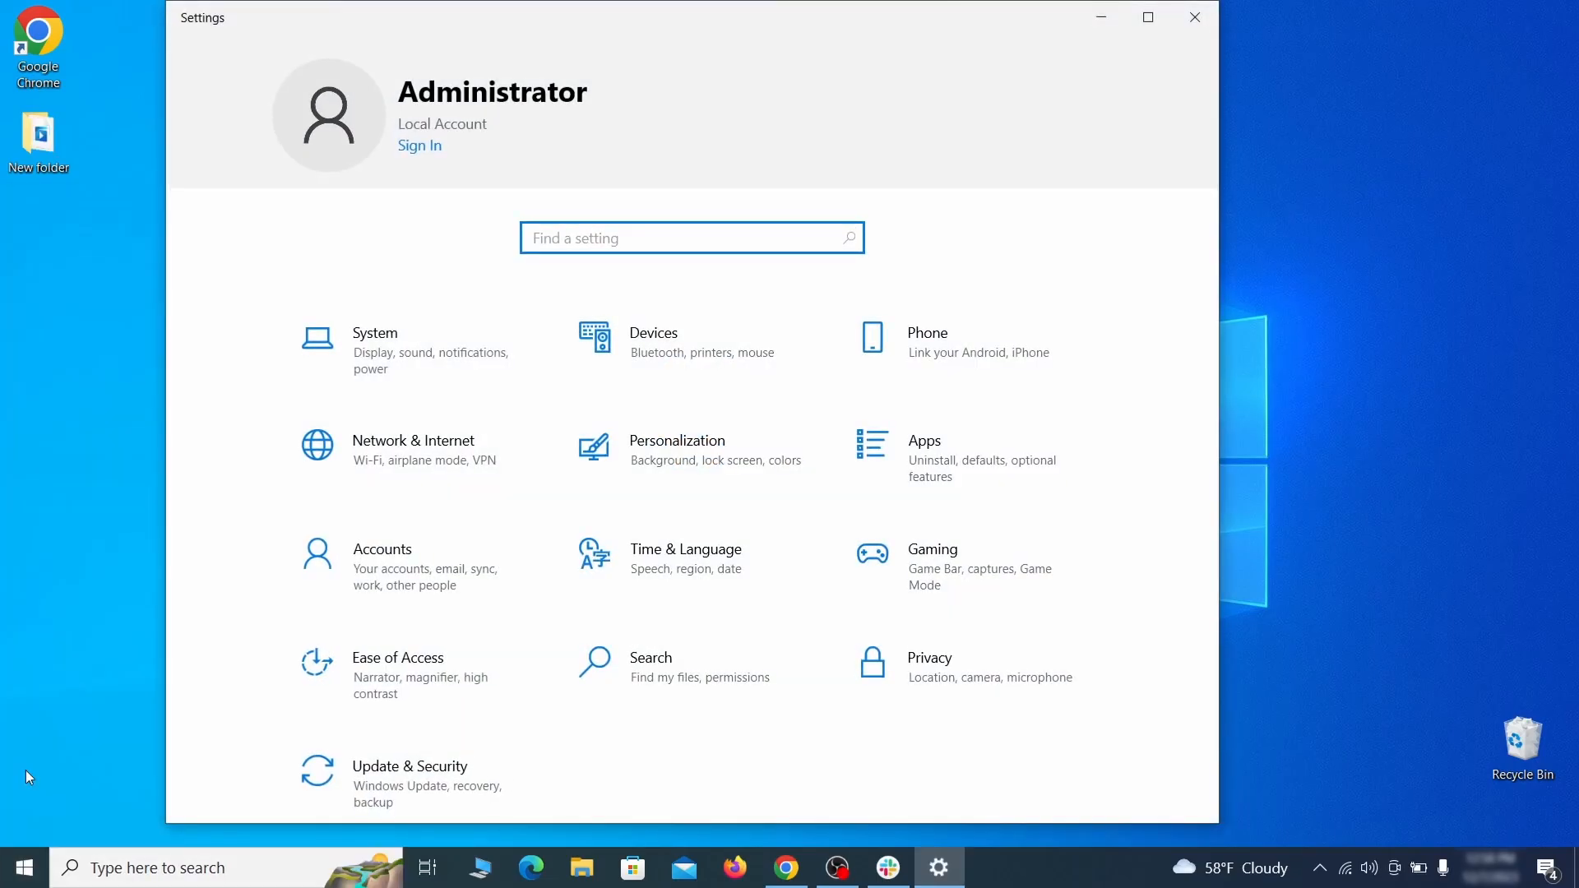
{"action": "left_click", "coordinate": [463, 773]}
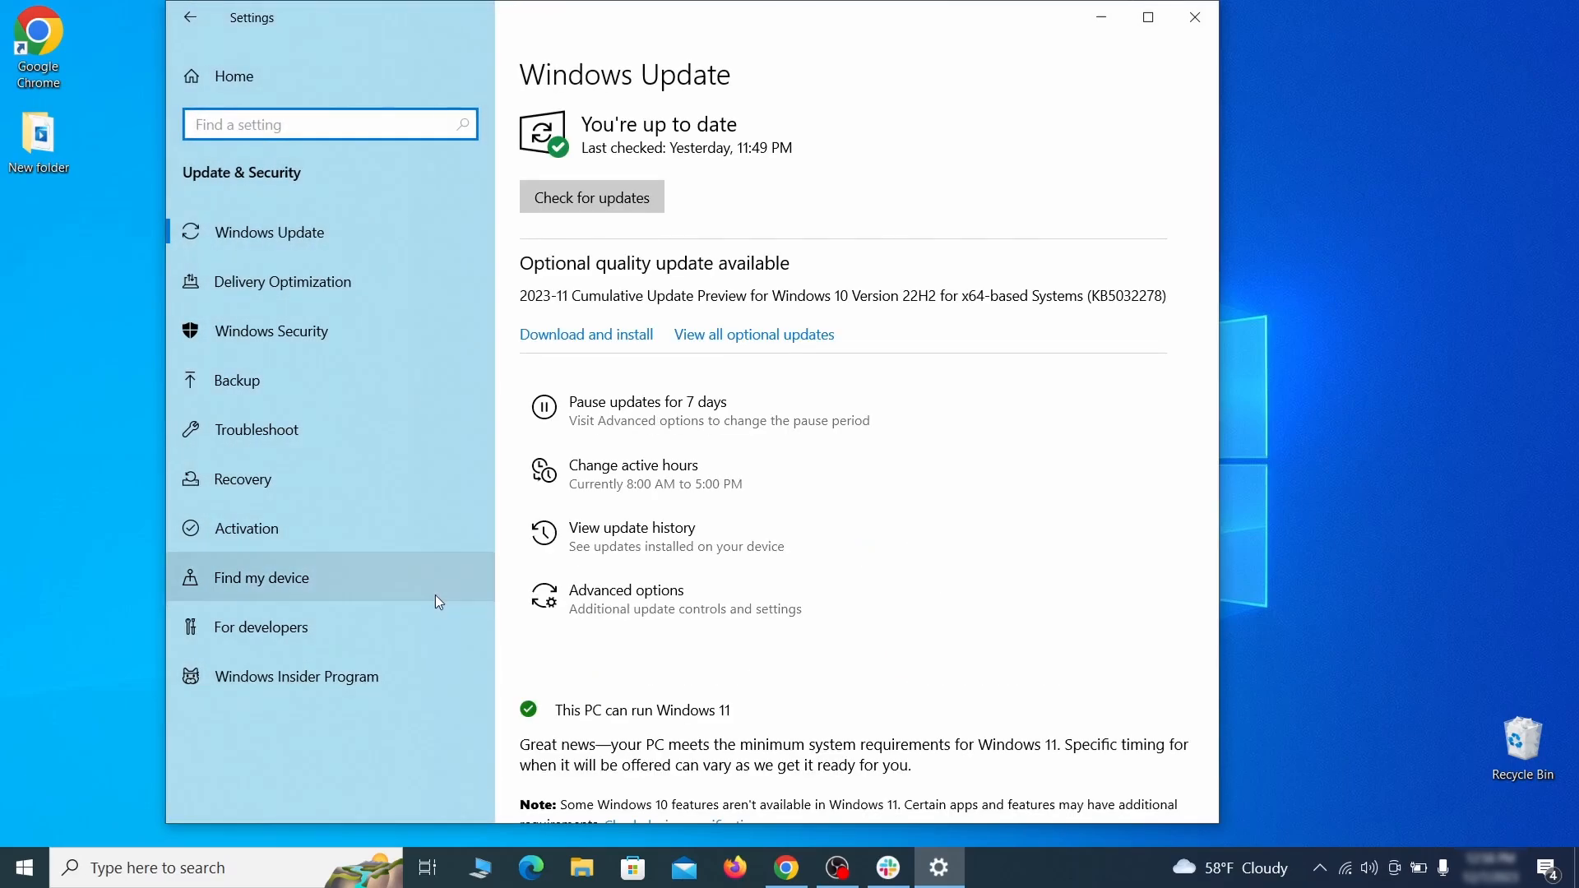
{"action": "left_click", "coordinate": [382, 480]}
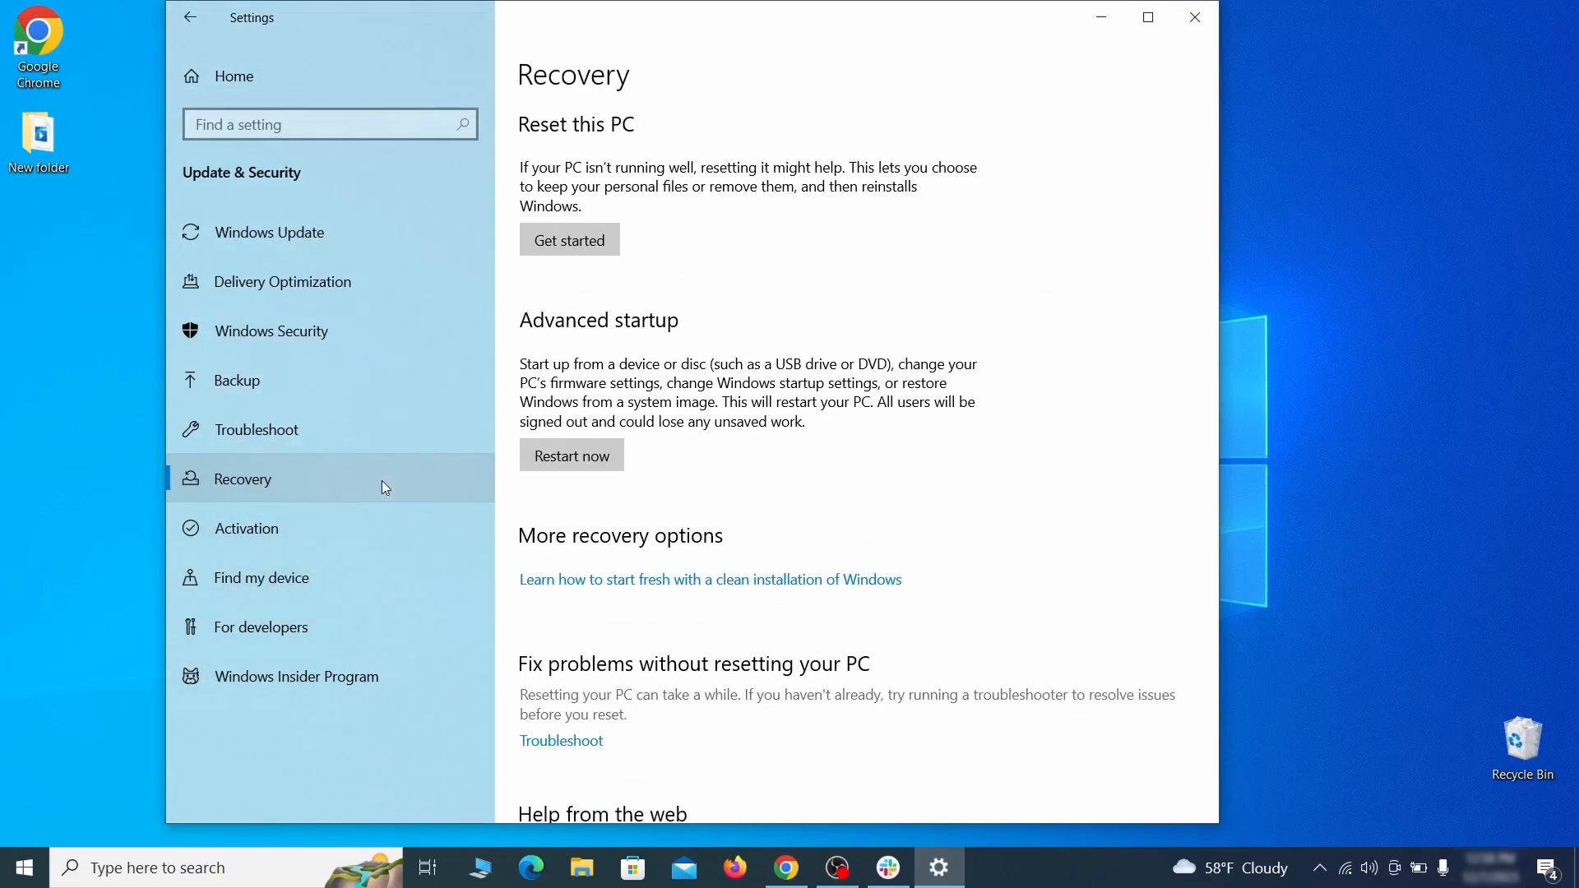
{"action": "left_click", "coordinate": [618, 468]}
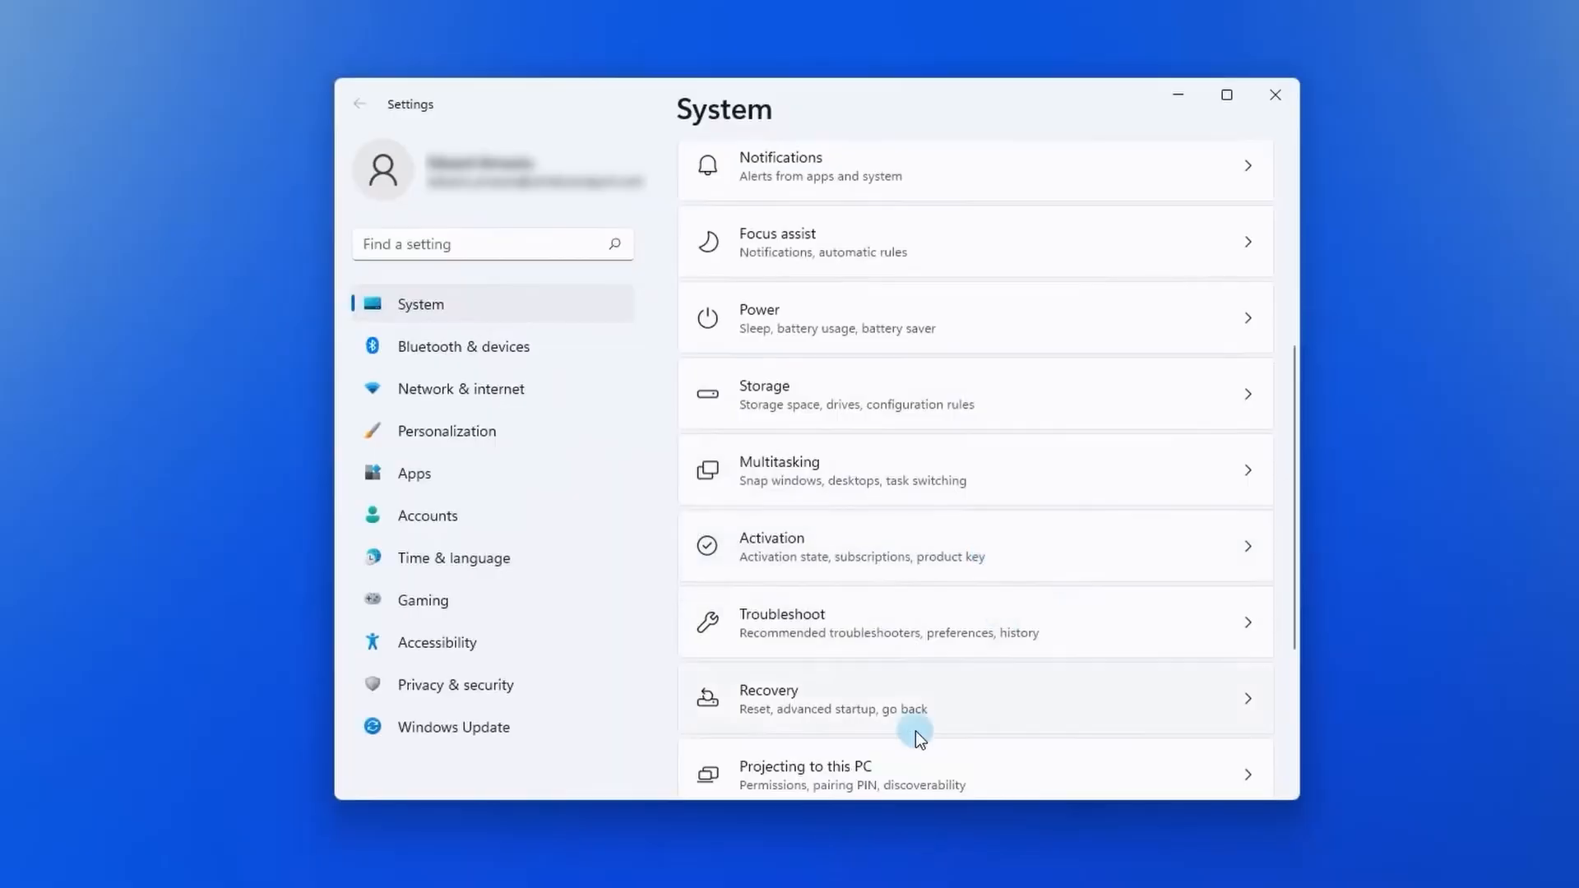
{"action": "left_click", "coordinate": [893, 699]}
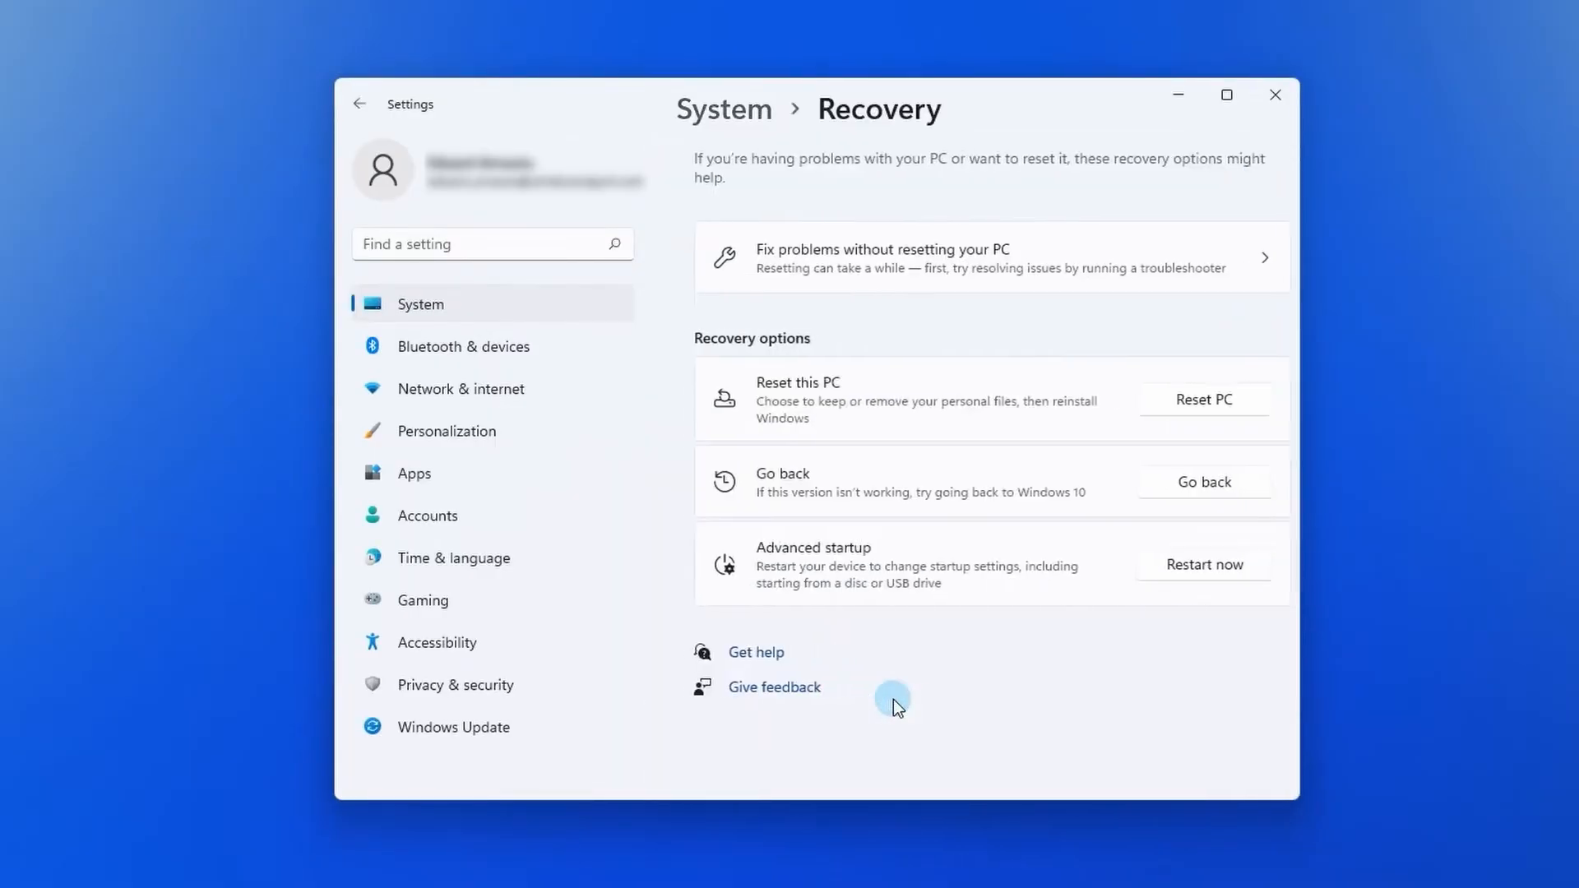
{"action": "left_click", "coordinate": [1167, 575]}
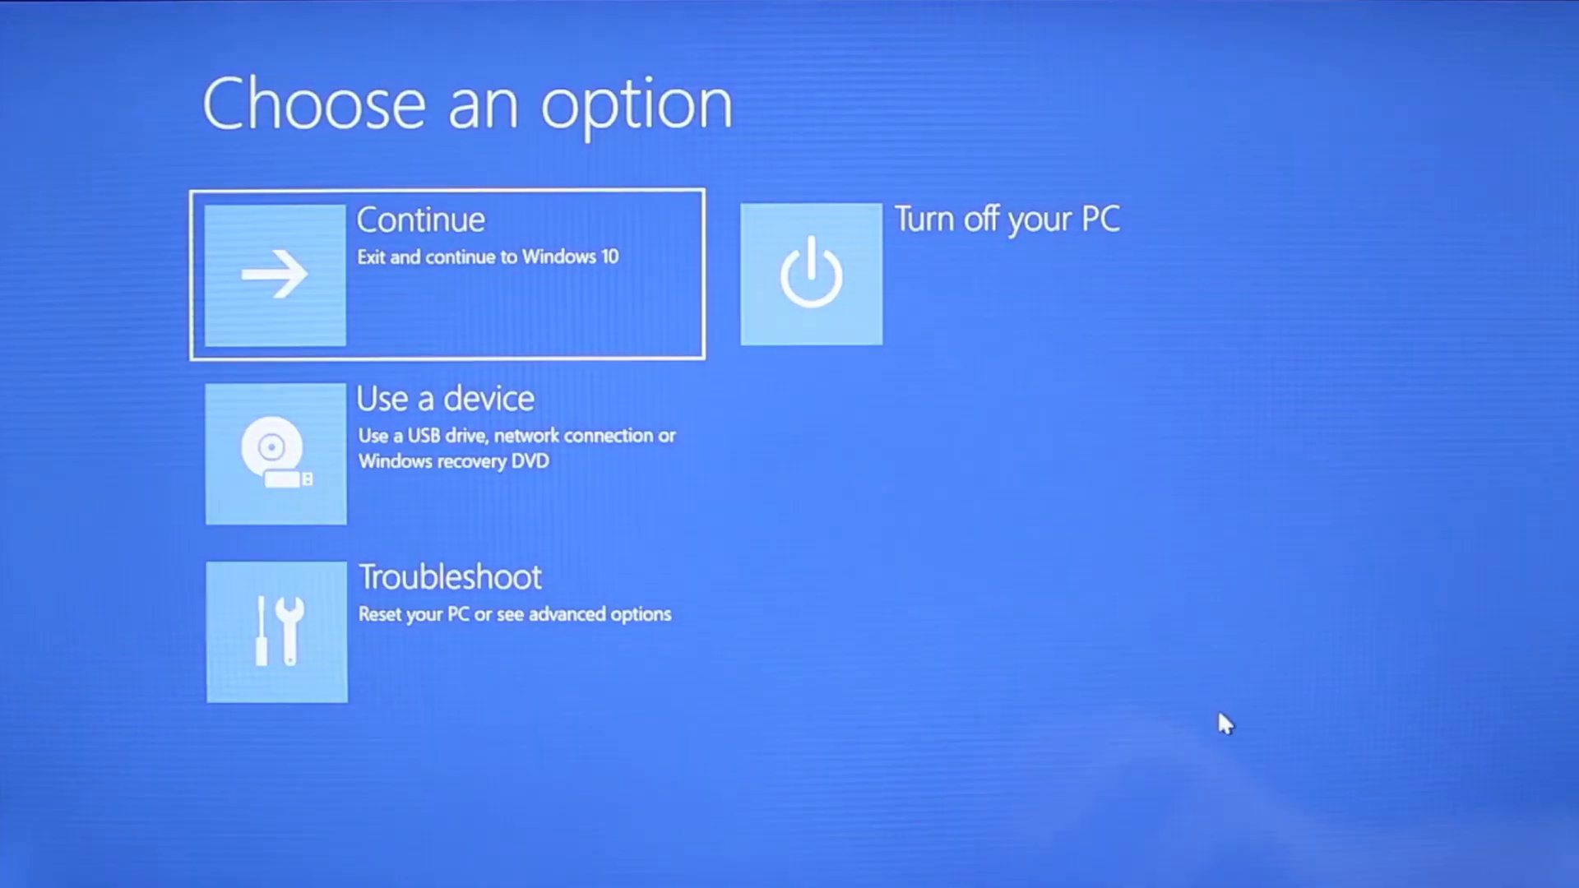
Step: Go to Troubleshoot, Advanced options, more recovery options and Start-up Settings, and restart to change startup options
{"action": "left_click", "coordinate": [493, 660]}
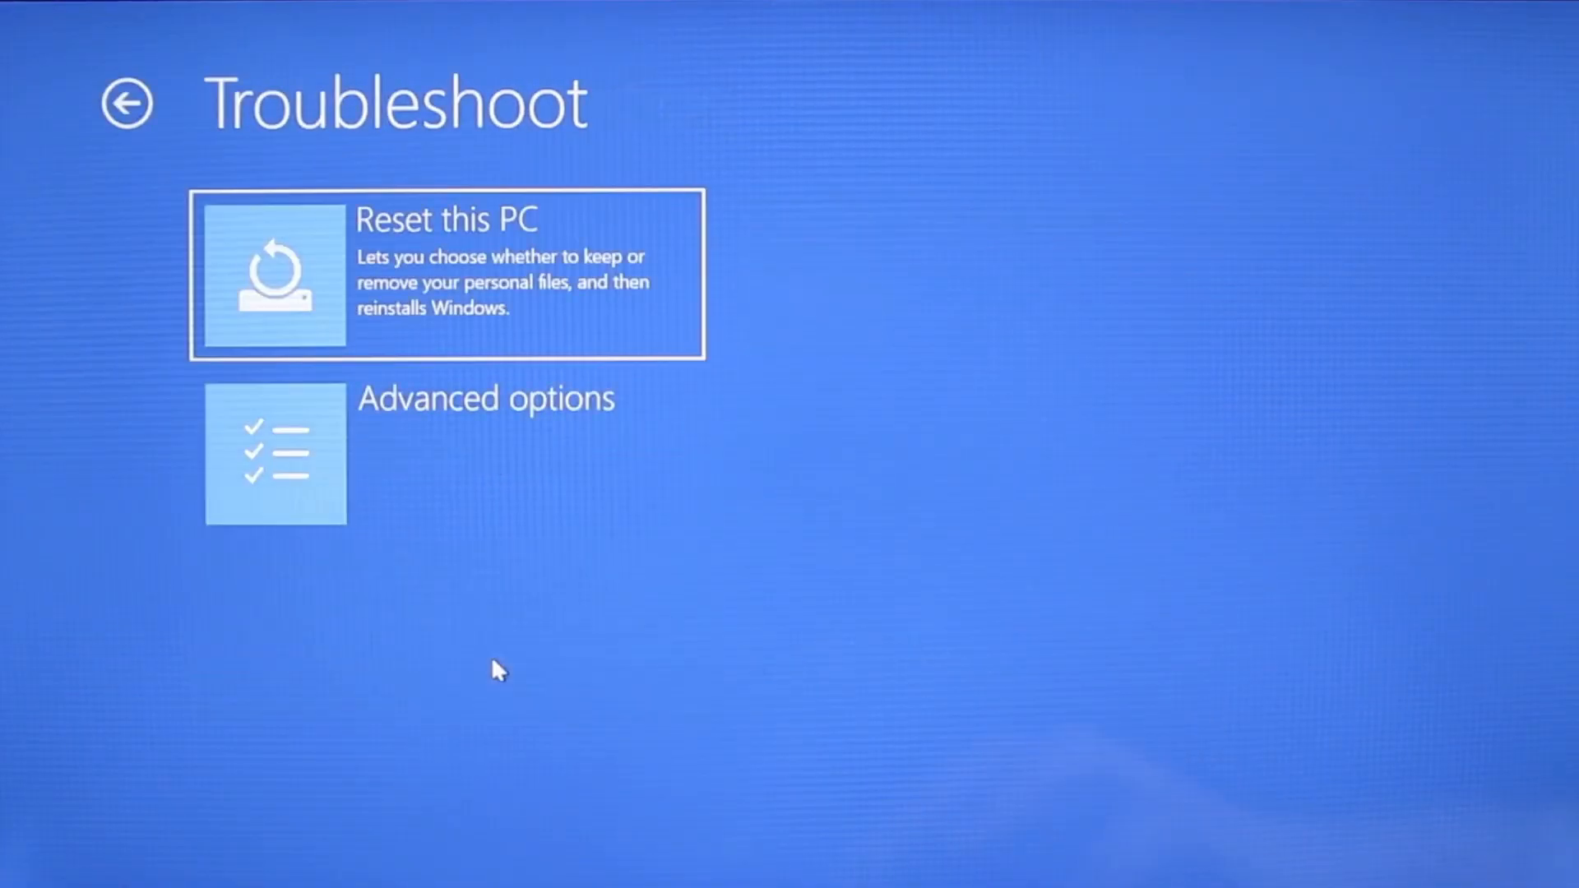
{"action": "left_click", "coordinate": [495, 459]}
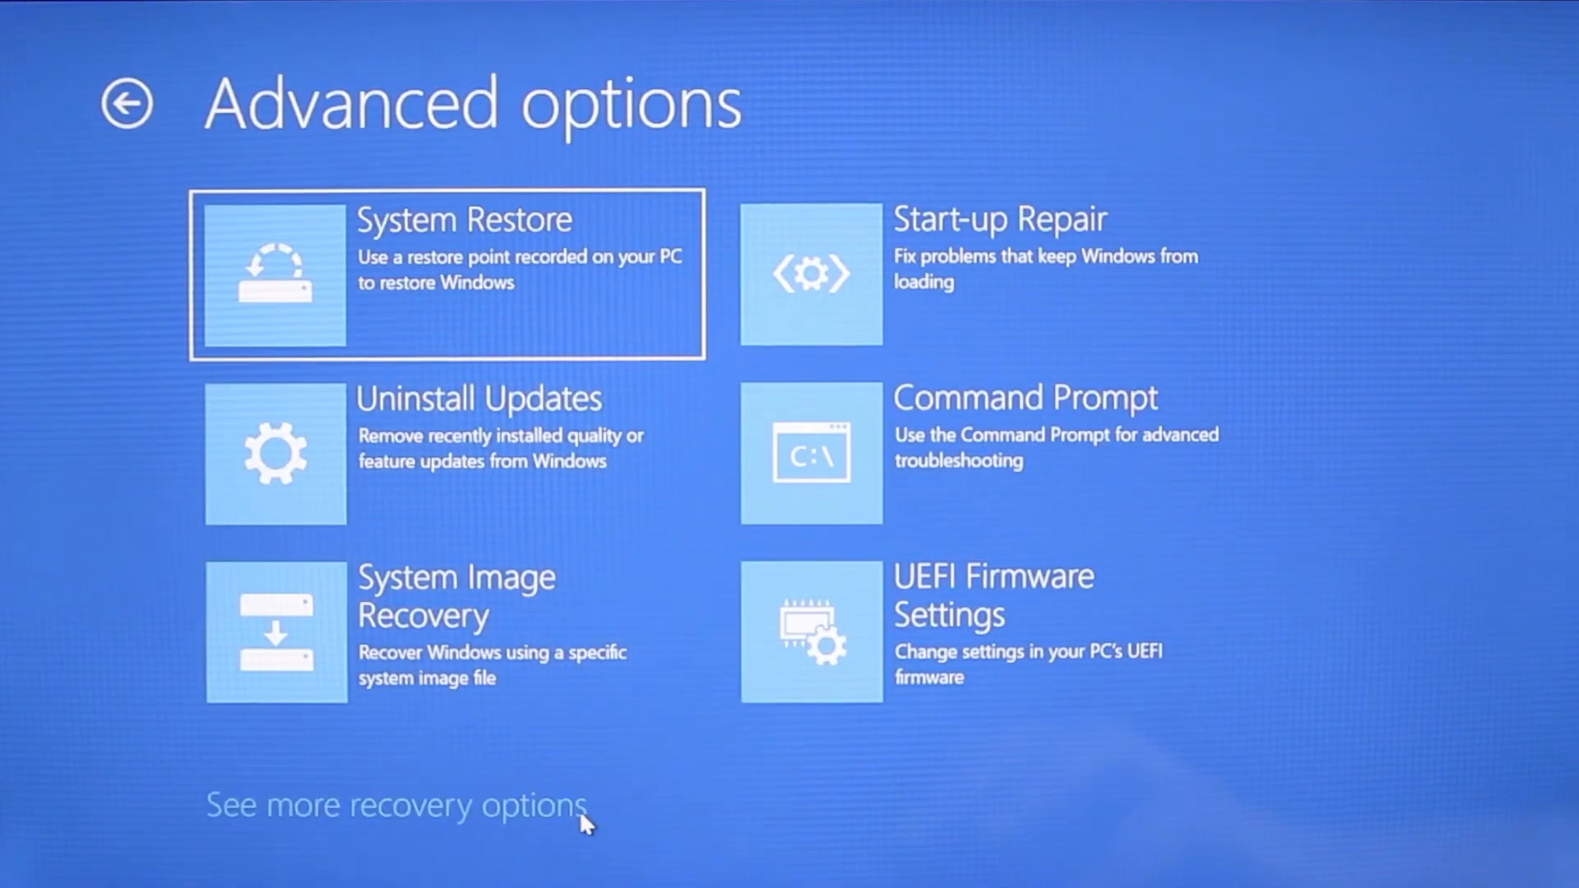
{"action": "left_click", "coordinate": [579, 810]}
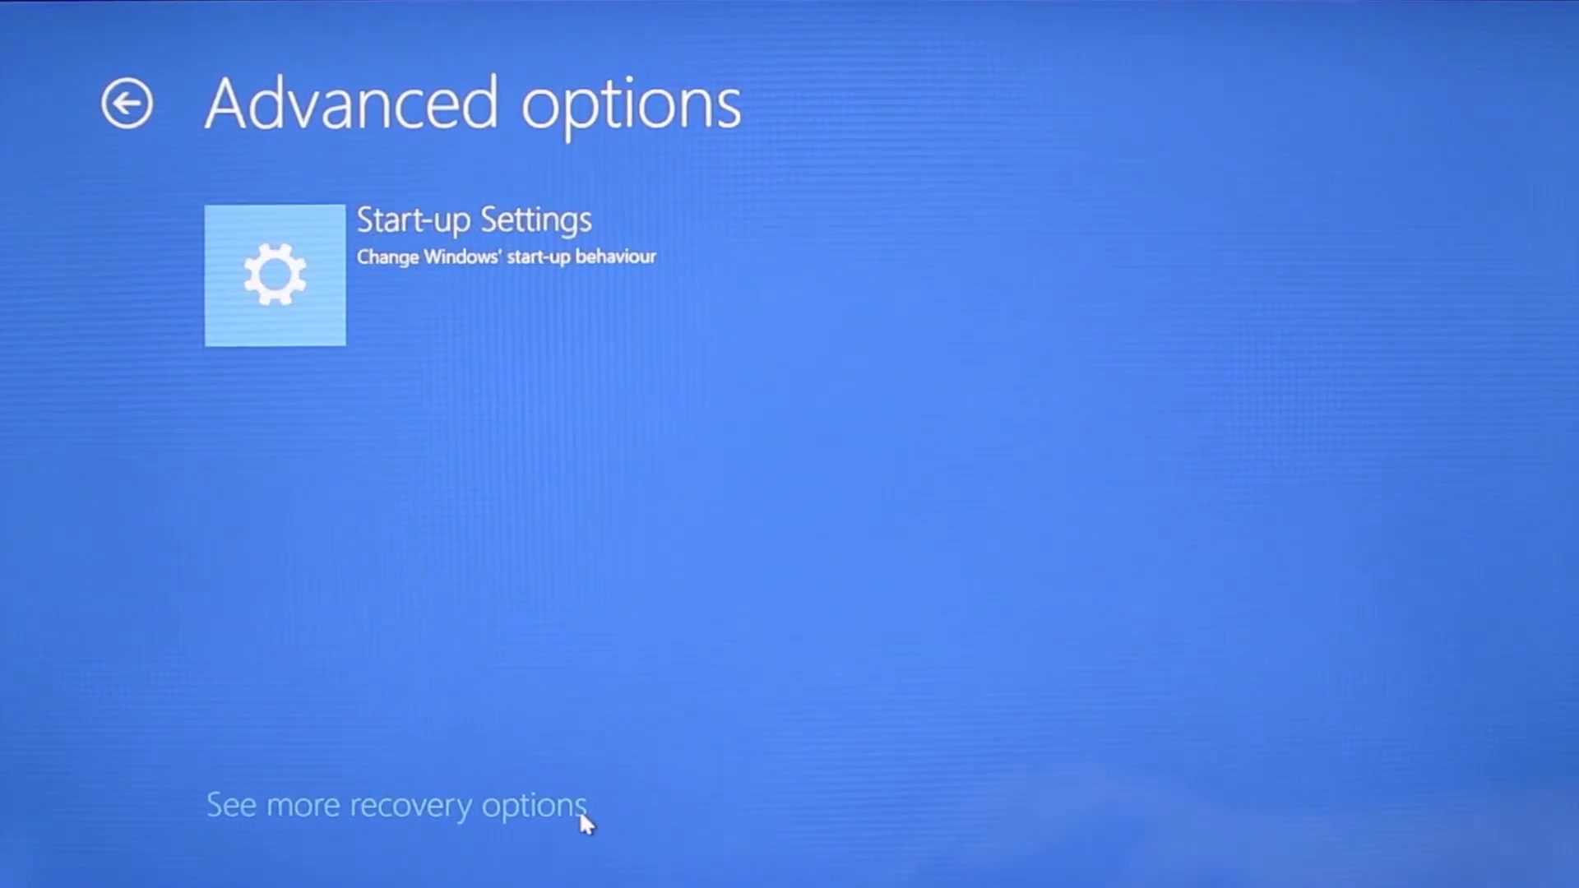
{"action": "left_click", "coordinate": [425, 250]}
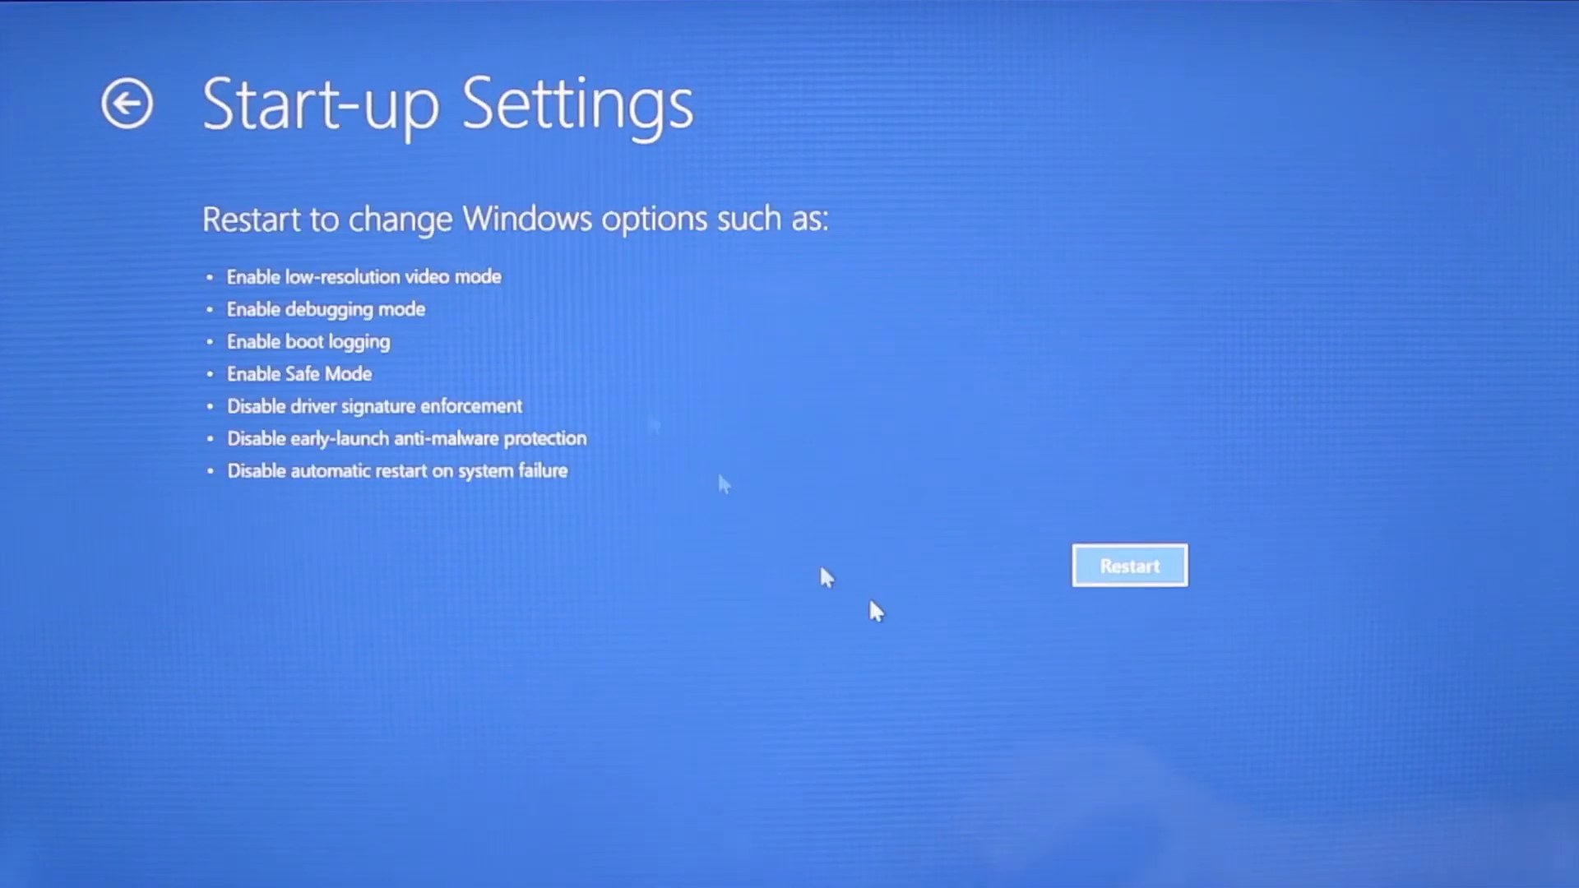
{"action": "left_click", "coordinate": [1110, 567]}
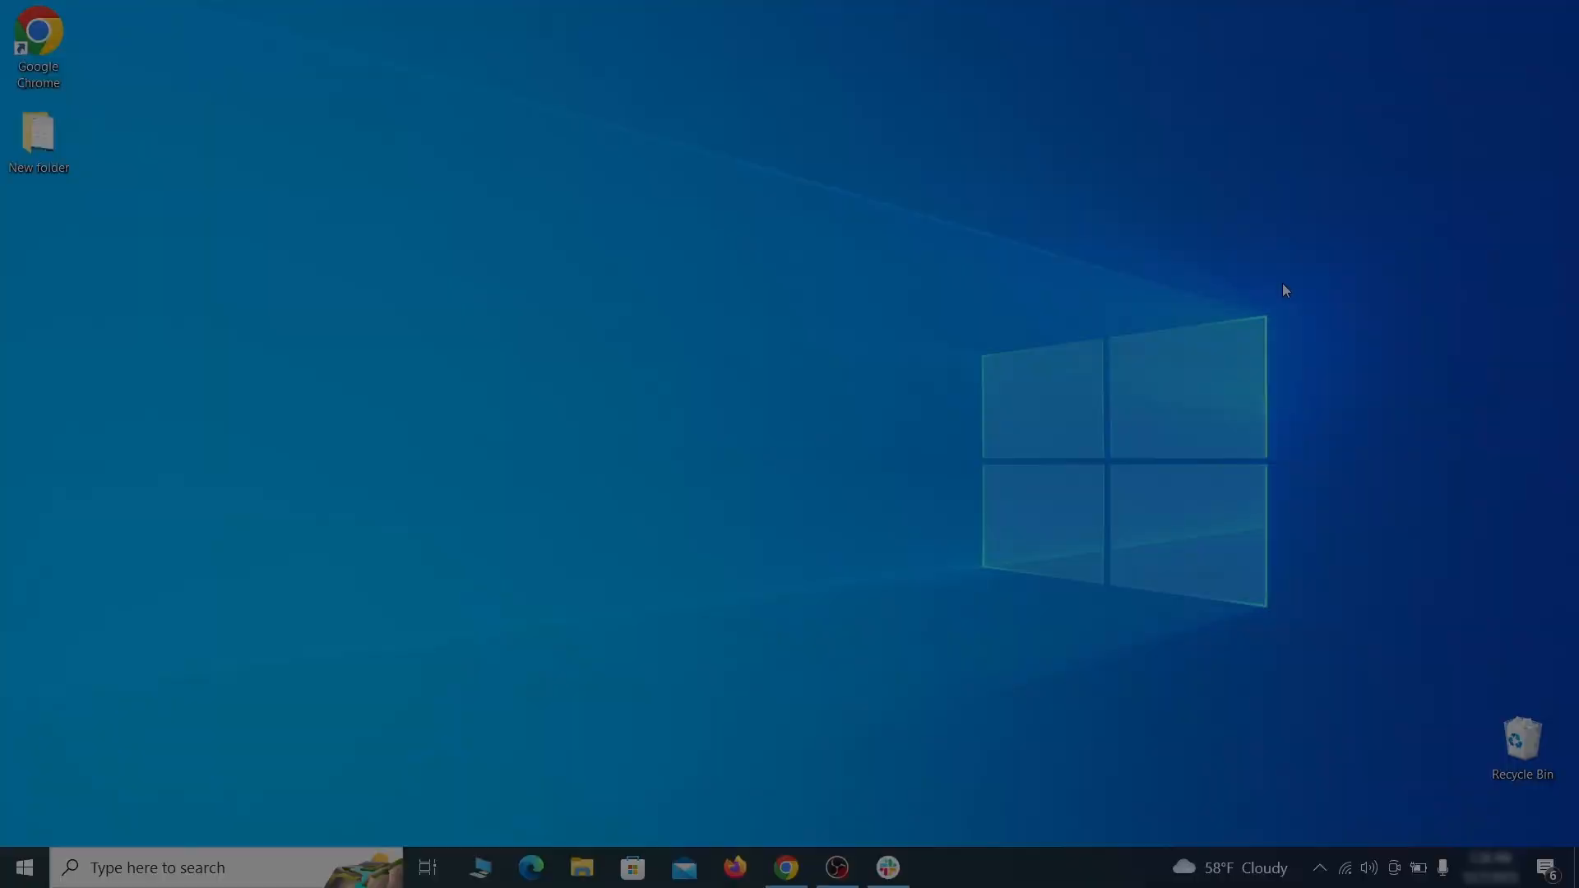
Step: Open Apps & features and sort the installed apps by install date
{"action": "key", "text": "super"}
{"action": "type", "text": "apps &"}
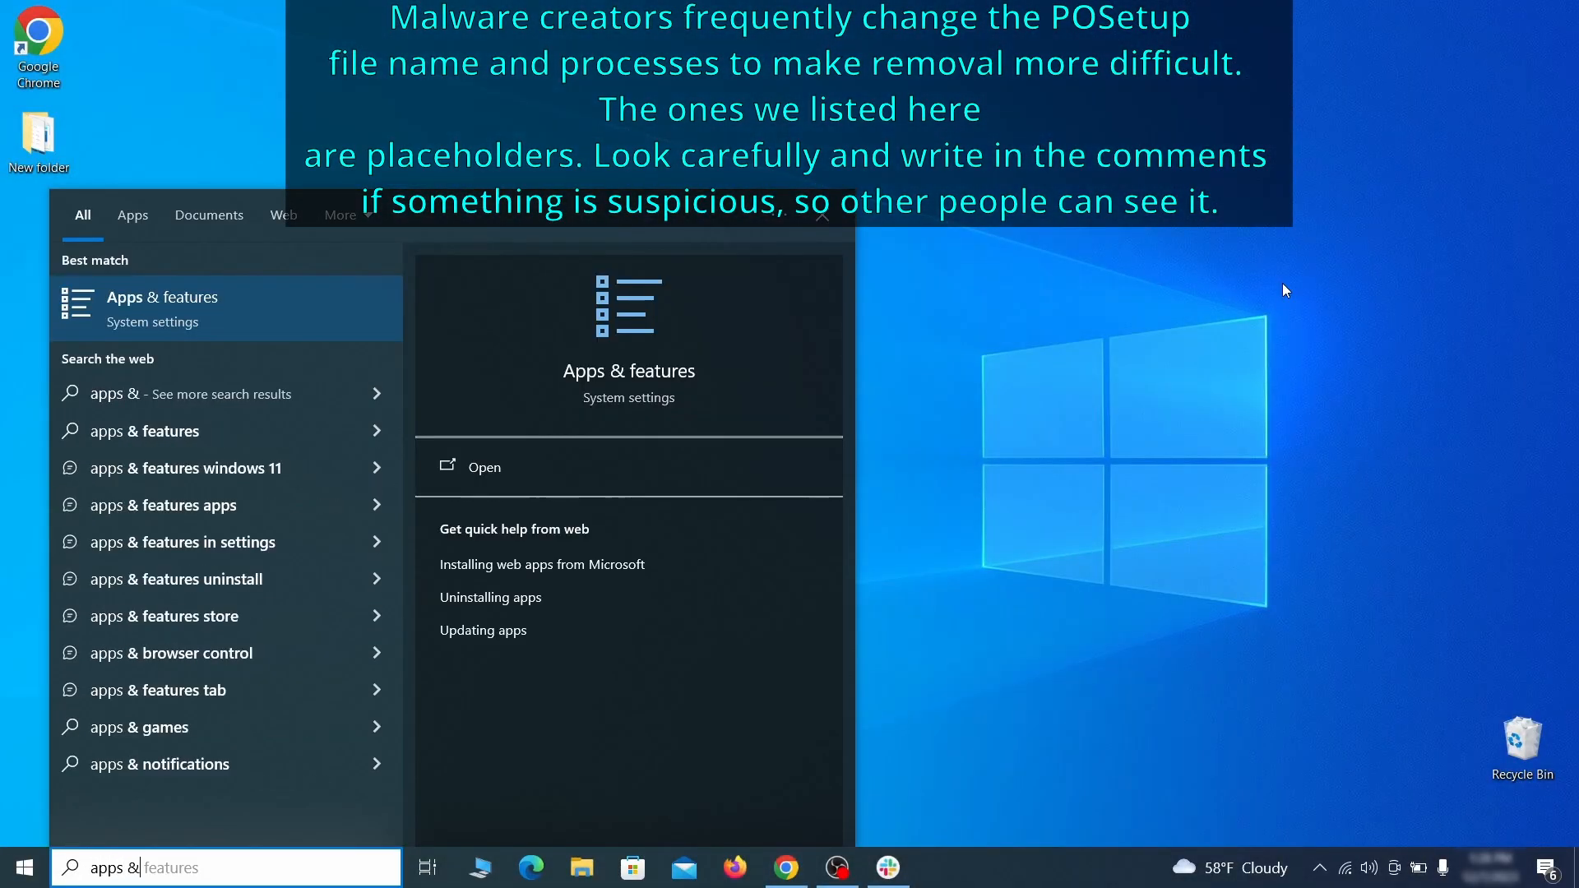
{"action": "type", "text": " features"}
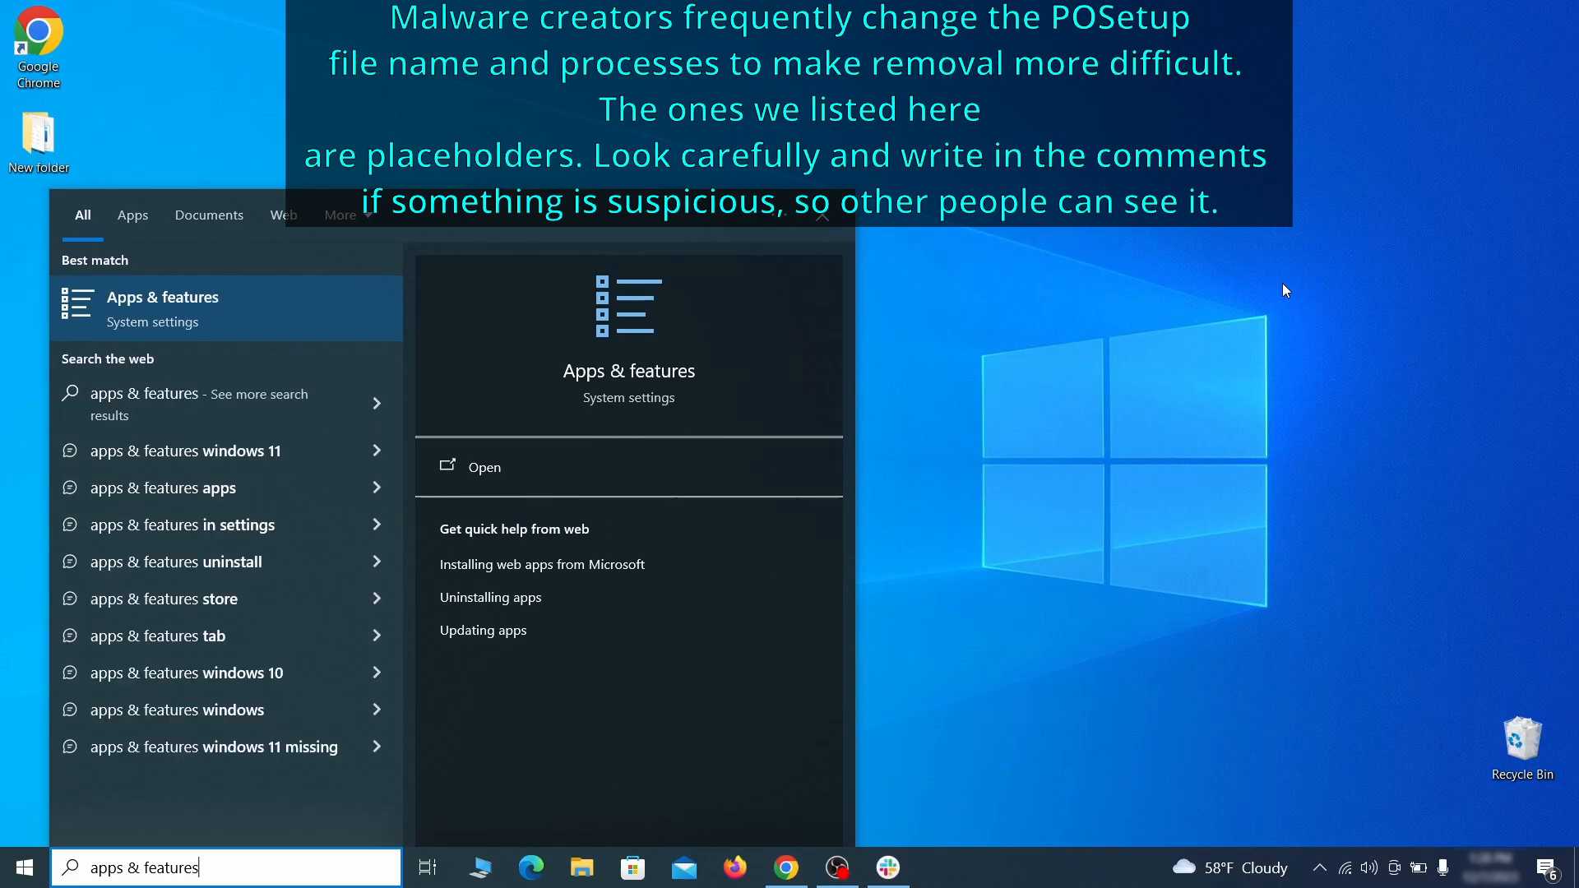
{"action": "key", "text": "Return"}
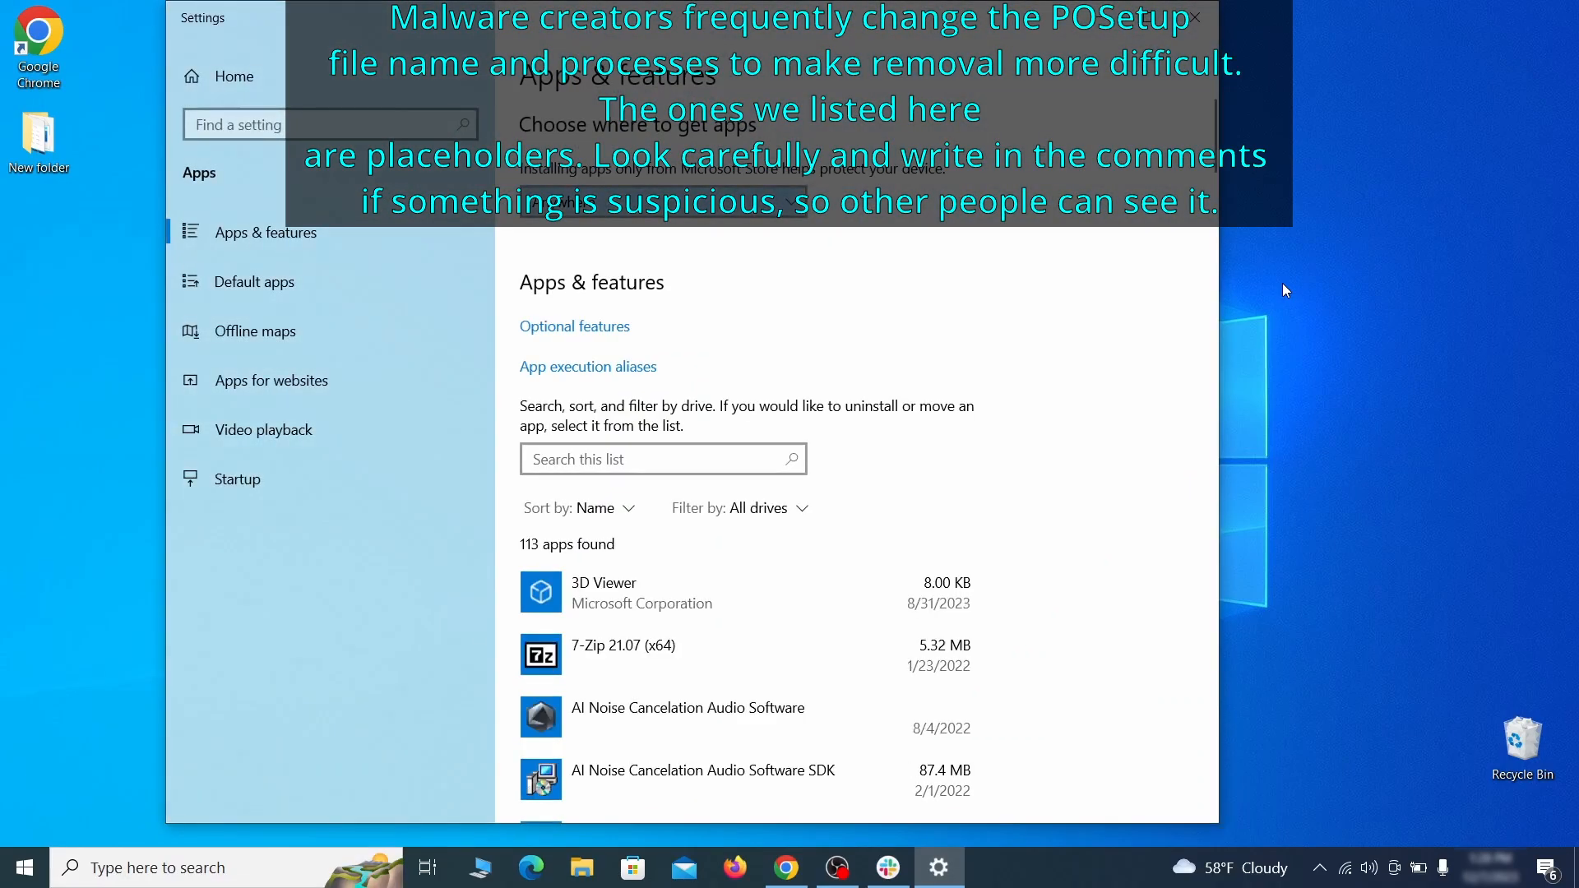
{"action": "left_click", "coordinate": [623, 510]}
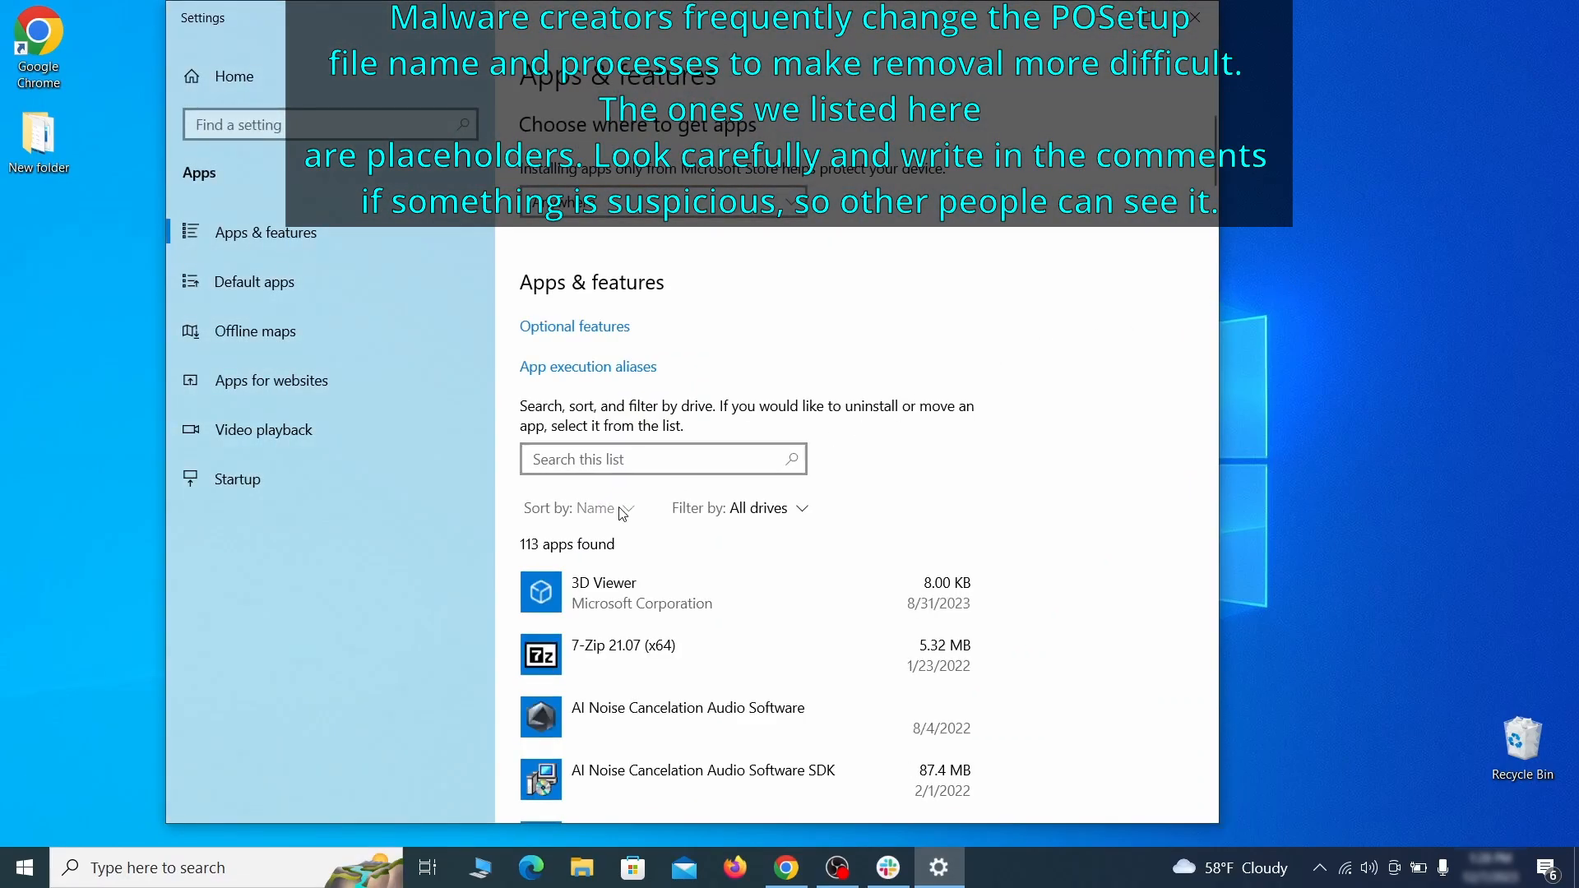
{"action": "left_click", "coordinate": [592, 615]}
{"action": "scroll", "coordinate": [892, 519], "scroll_direction": "down", "scroll_amount": 2}
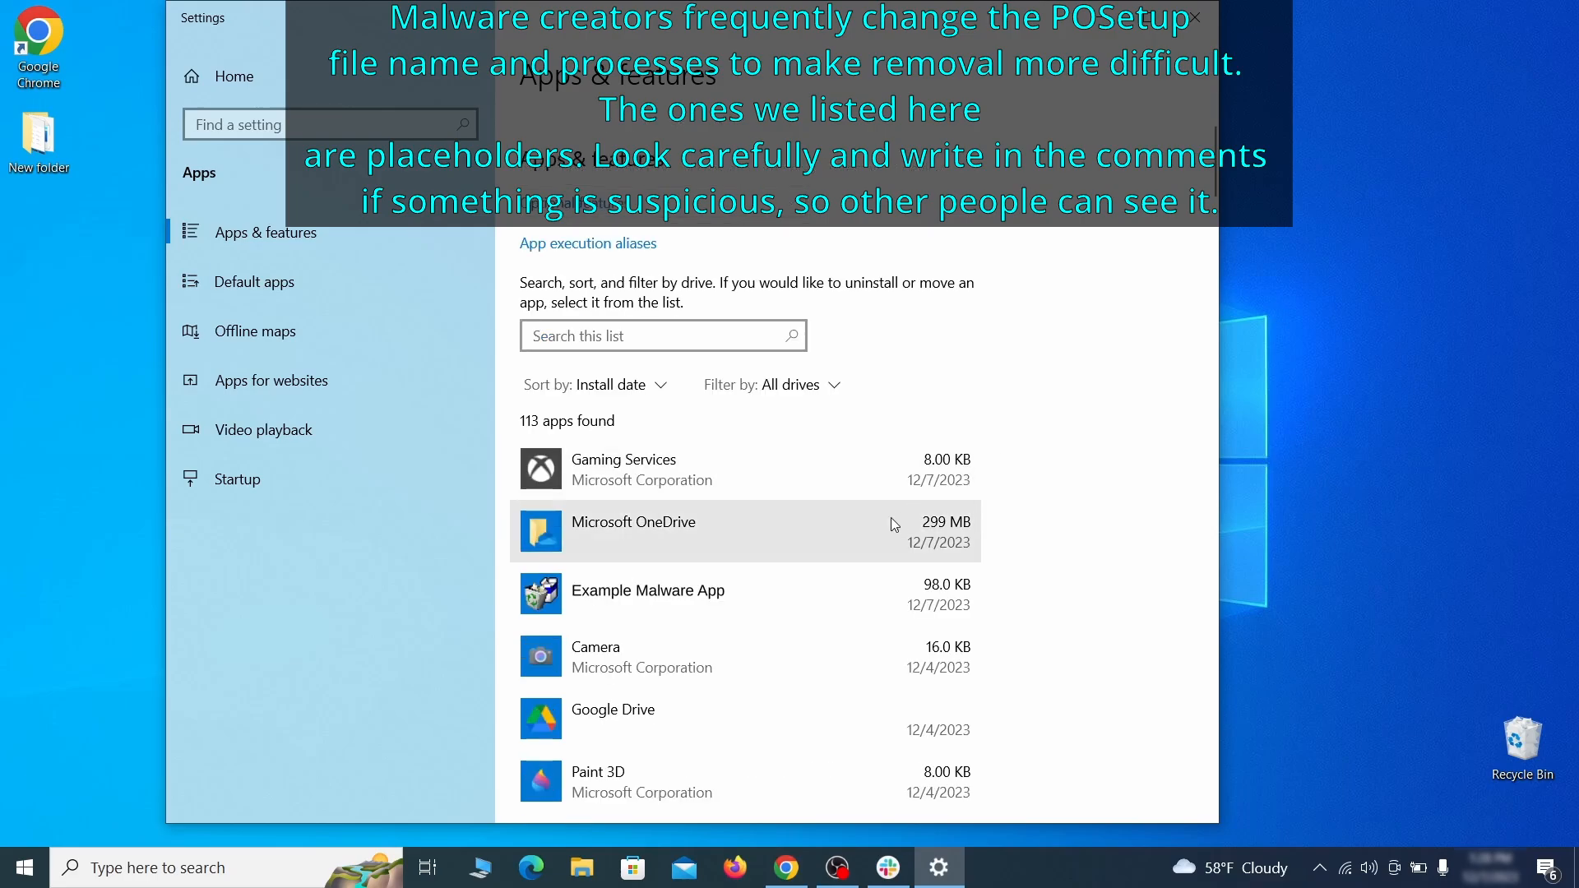
Step: Uninstall Example Malware App and close Settings
{"action": "left_click", "coordinate": [805, 586]}
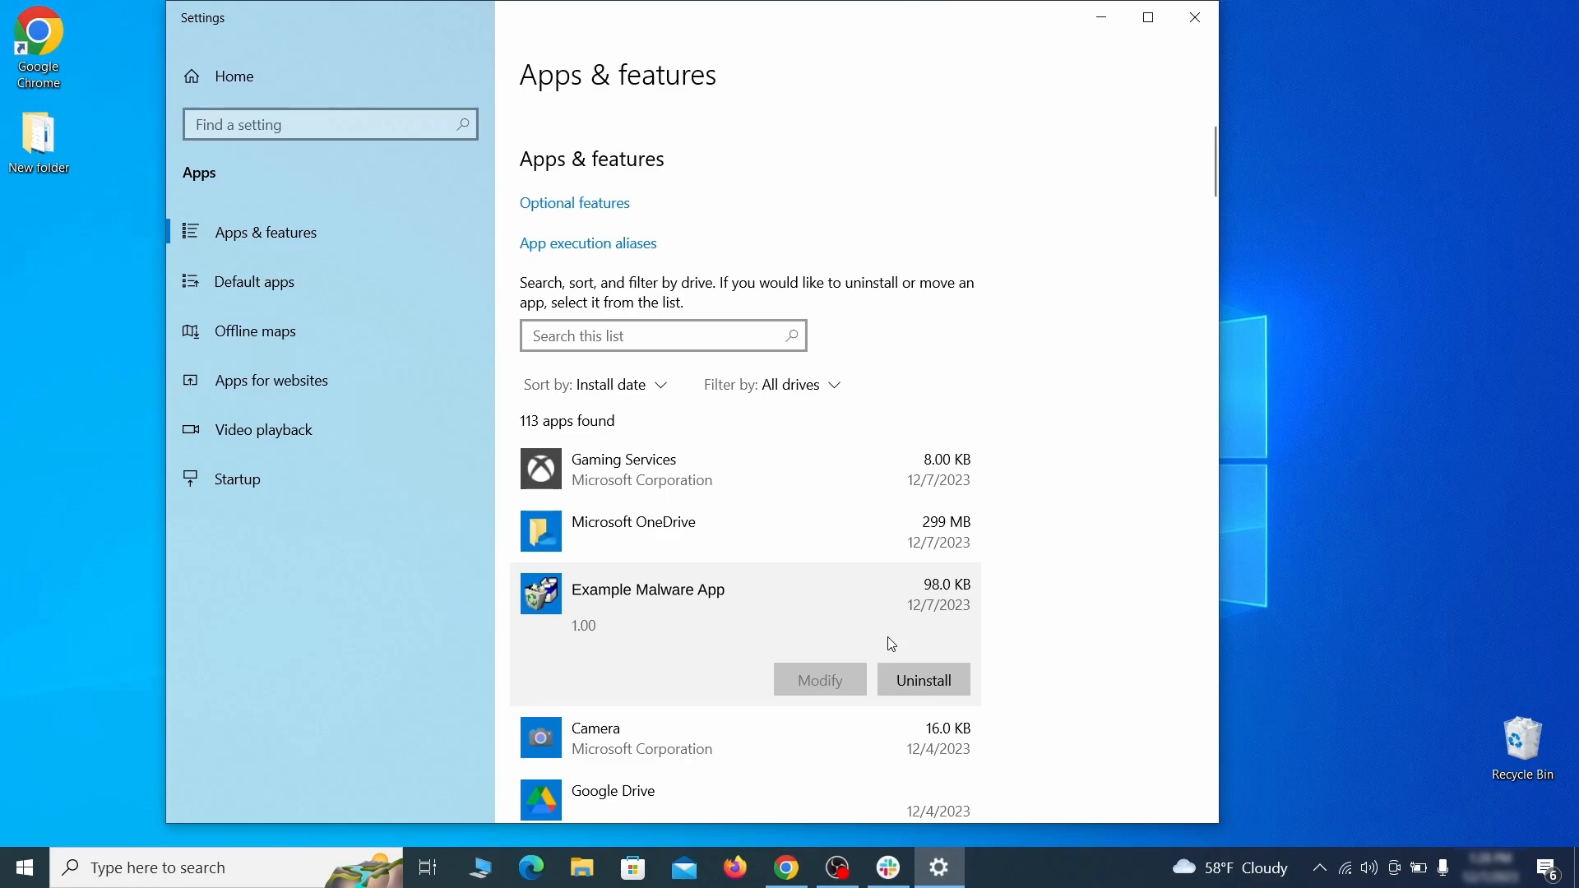
{"action": "left_click", "coordinate": [944, 682]}
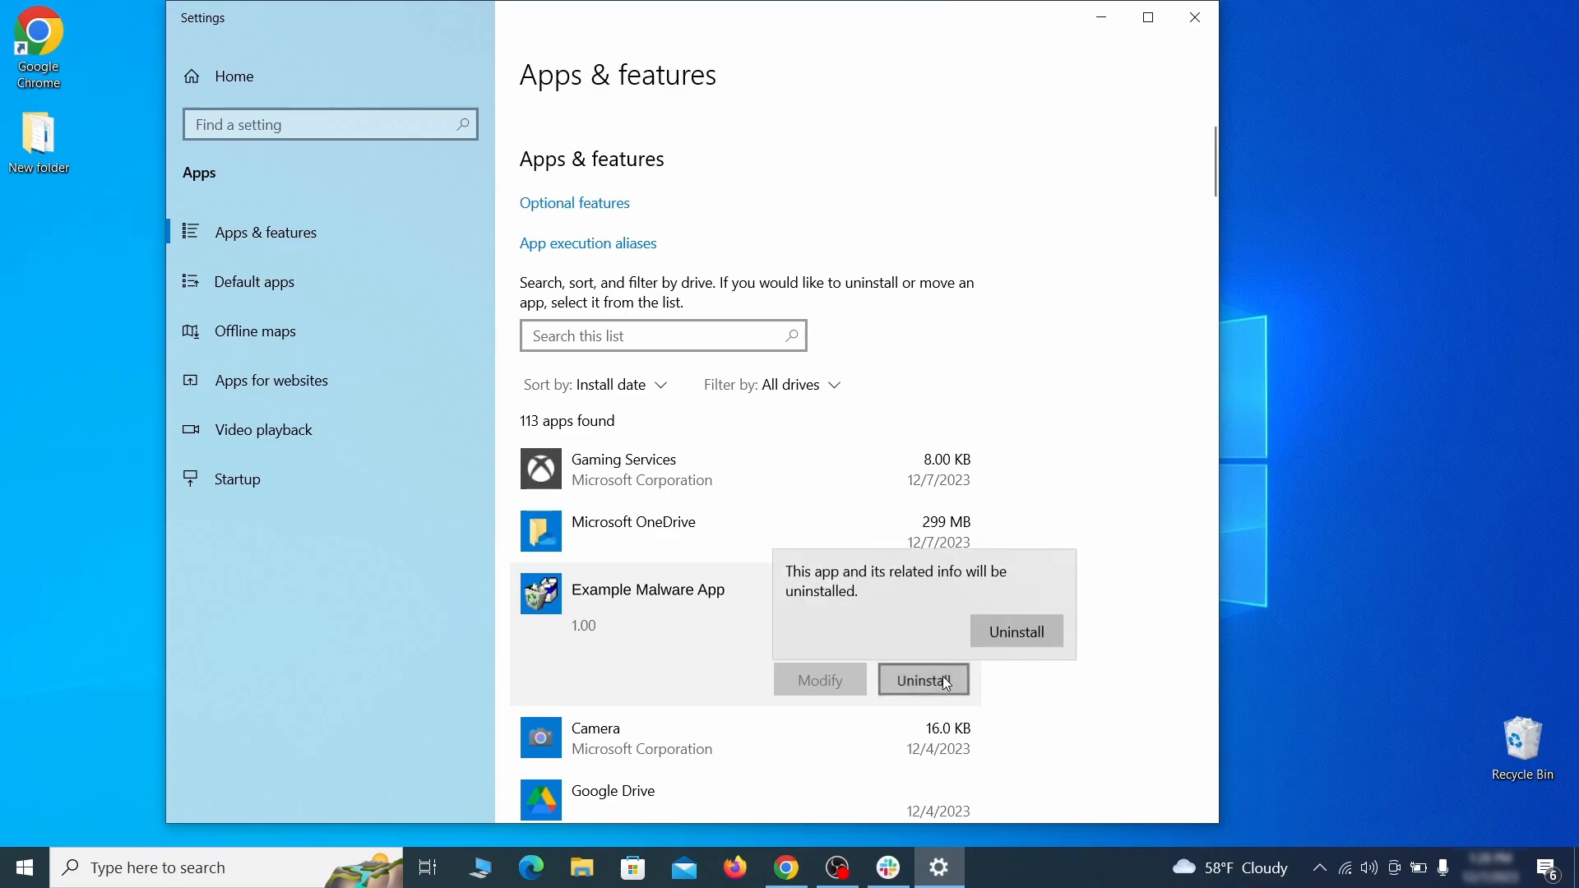
{"action": "left_click", "coordinate": [1028, 638]}
{"action": "left_click", "coordinate": [908, 619]}
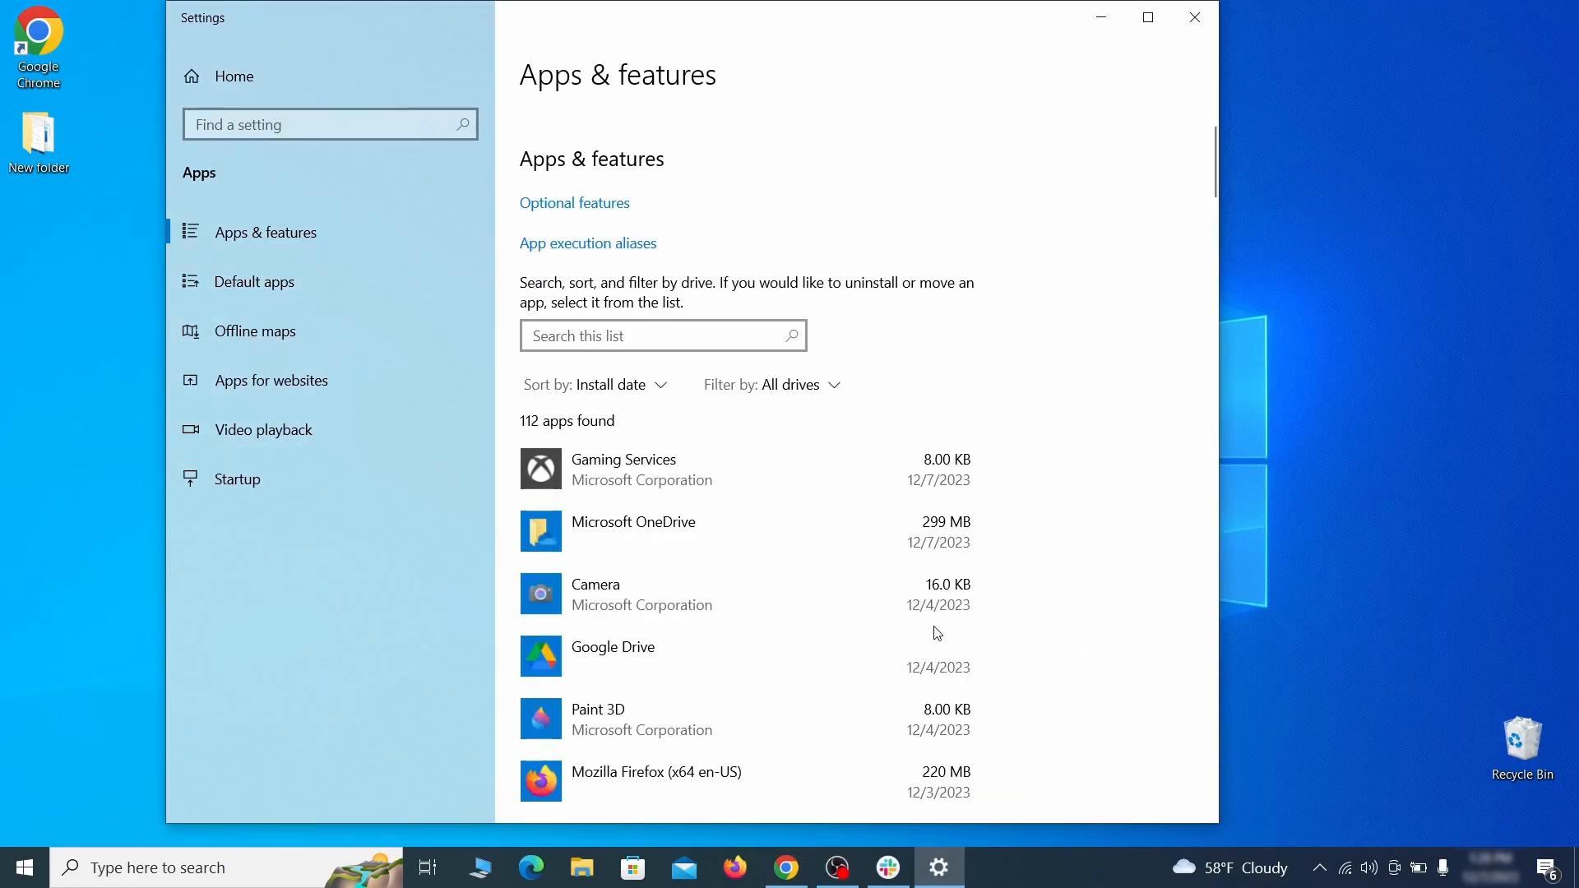
{"action": "left_click", "coordinate": [1197, 18]}
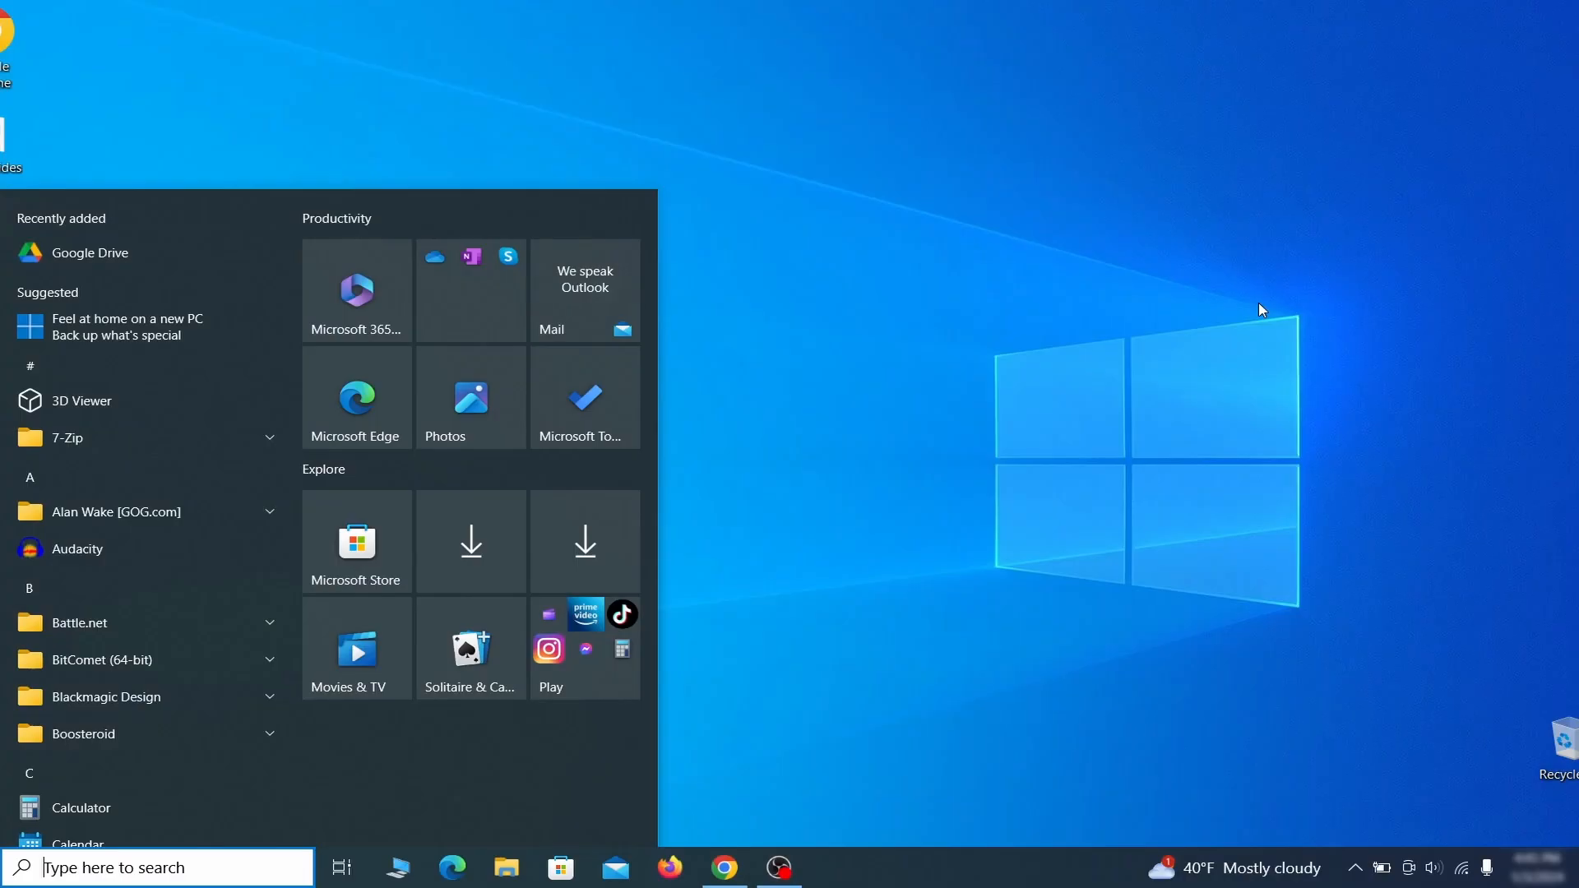
Step: Open Create a restore point and turn on system protection for Local Disk (C:)
{"action": "type", "text": "create a"}
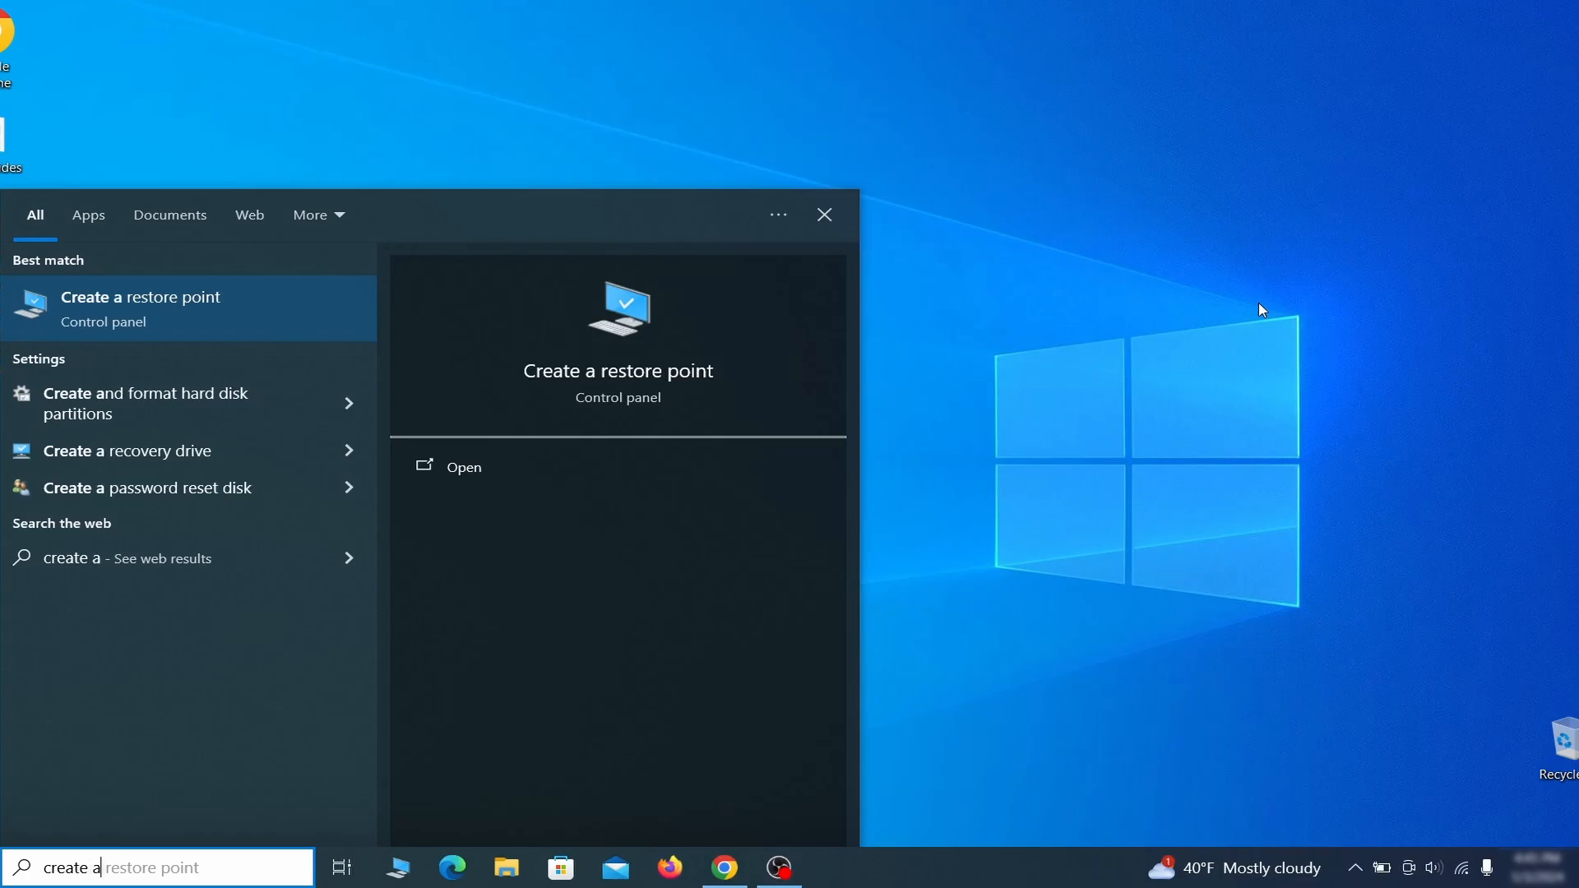
{"action": "type", "text": " restore point"}
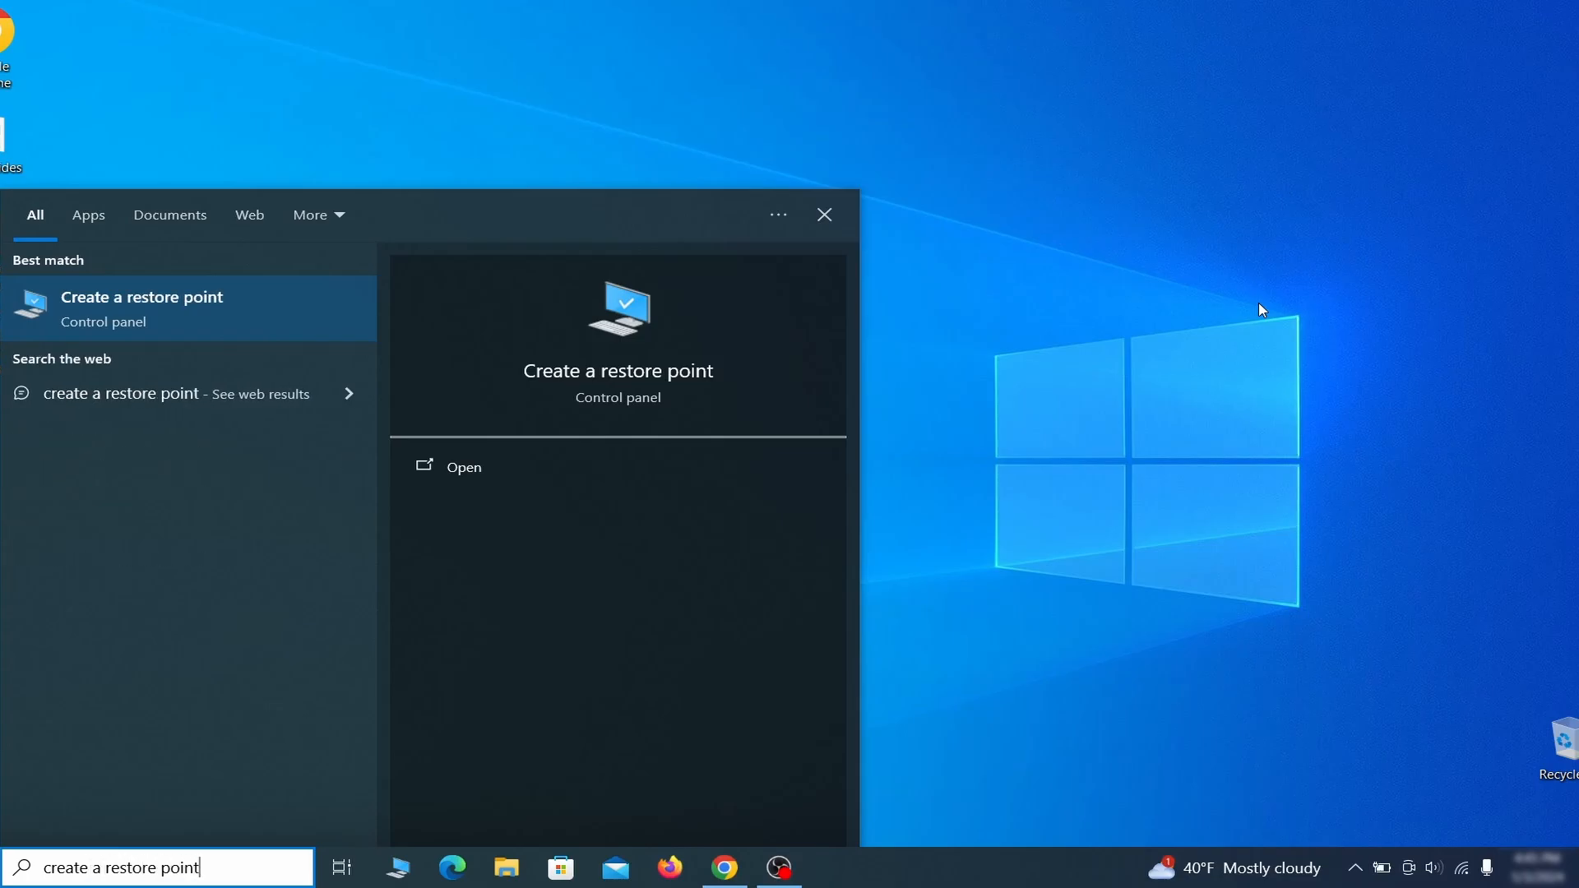
{"action": "key", "text": "Return"}
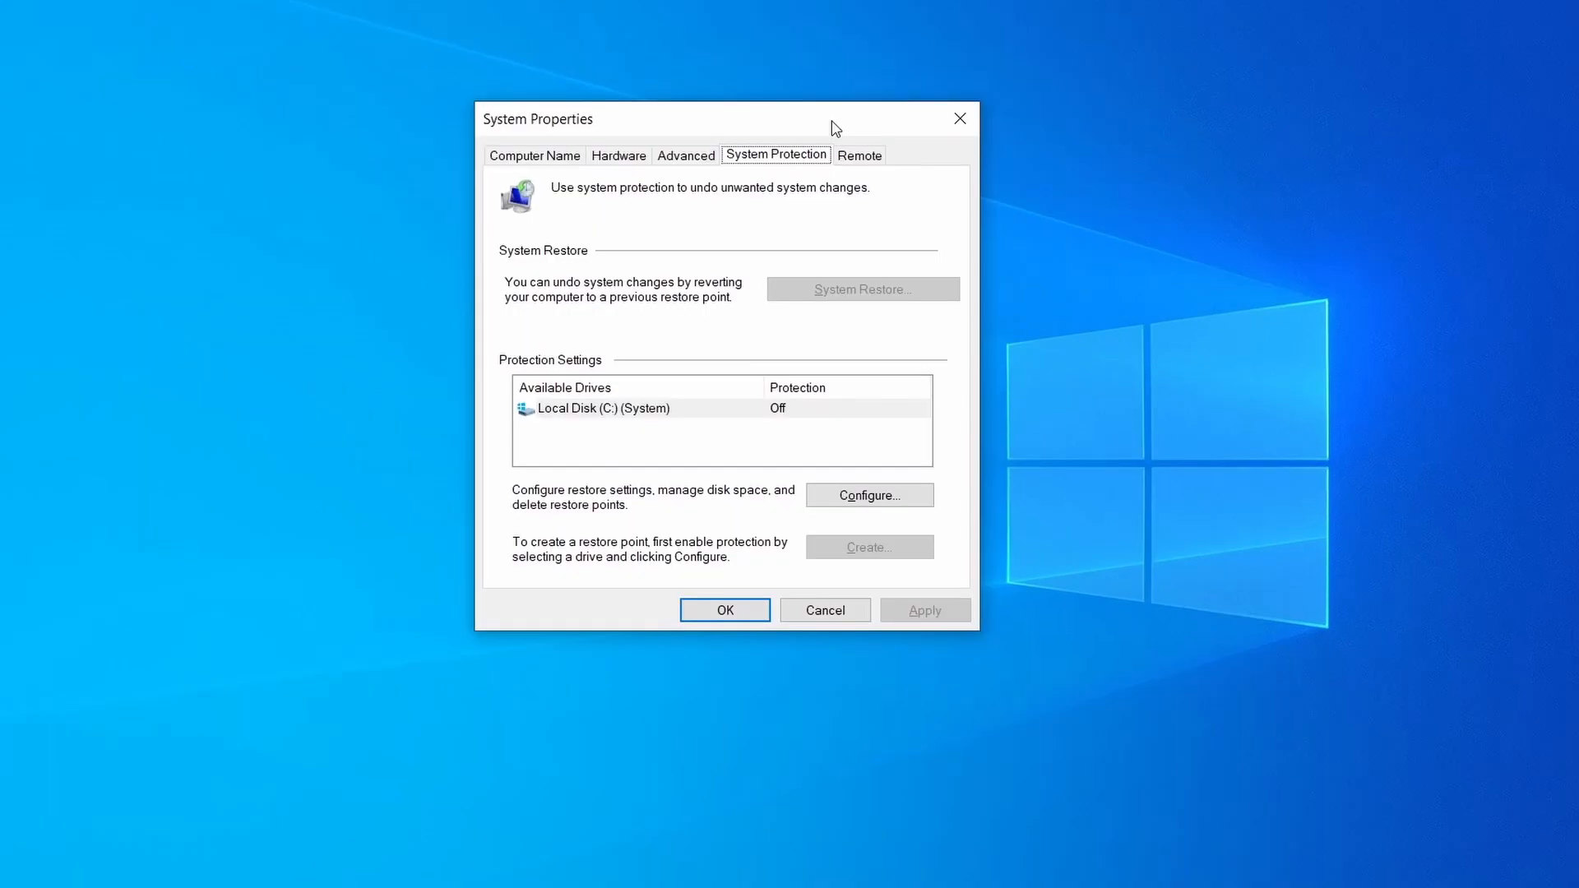
{"action": "left_click", "coordinate": [709, 415]}
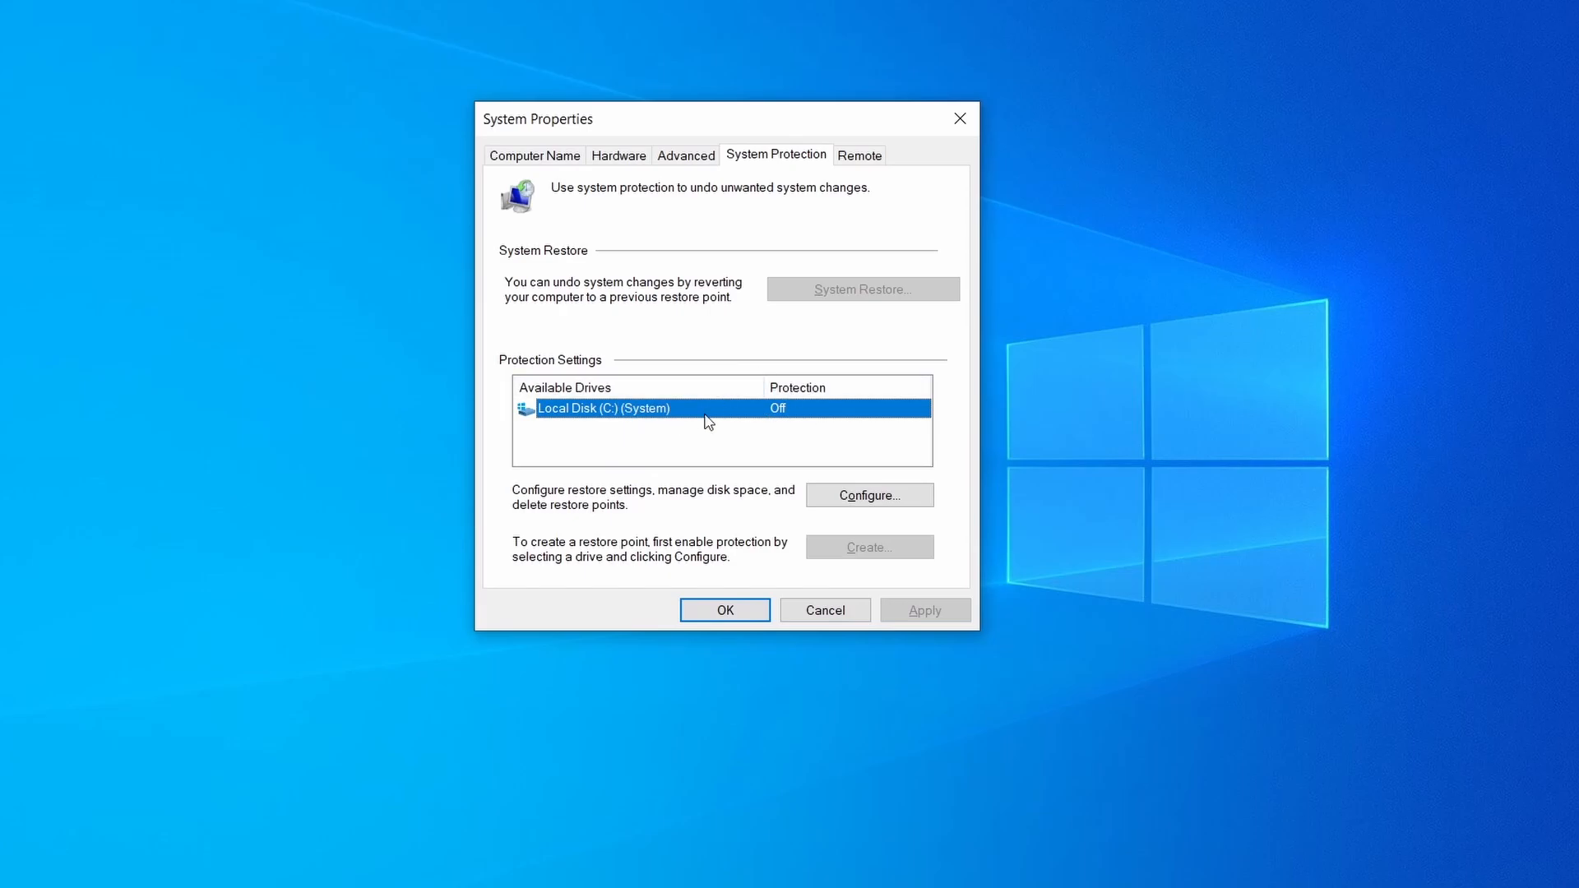
{"action": "left_click", "coordinate": [902, 497]}
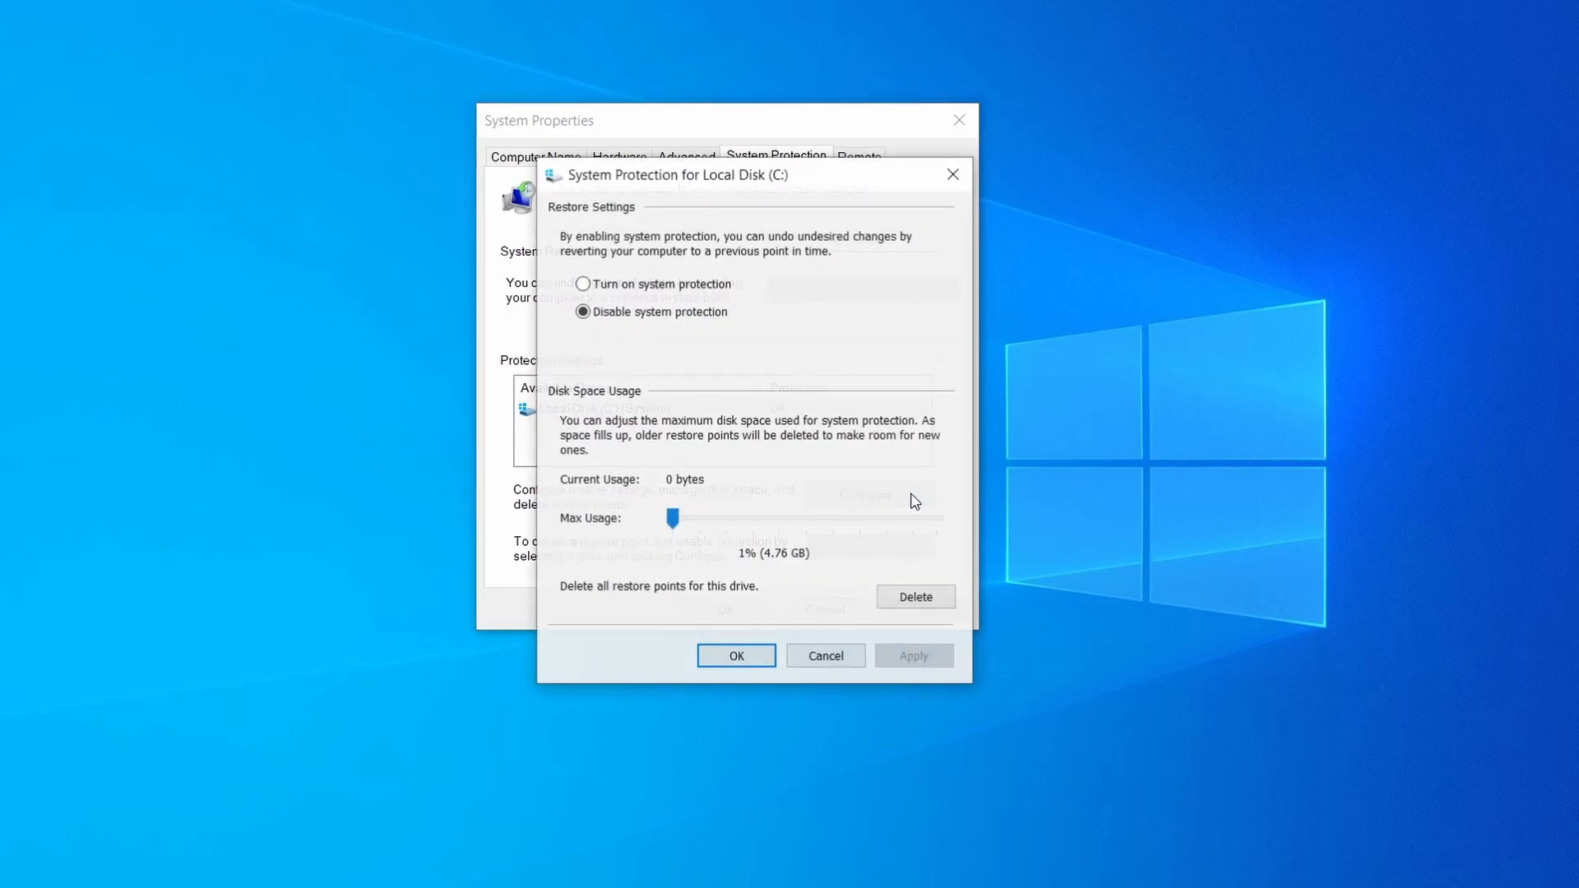
{"action": "left_click", "coordinate": [584, 284]}
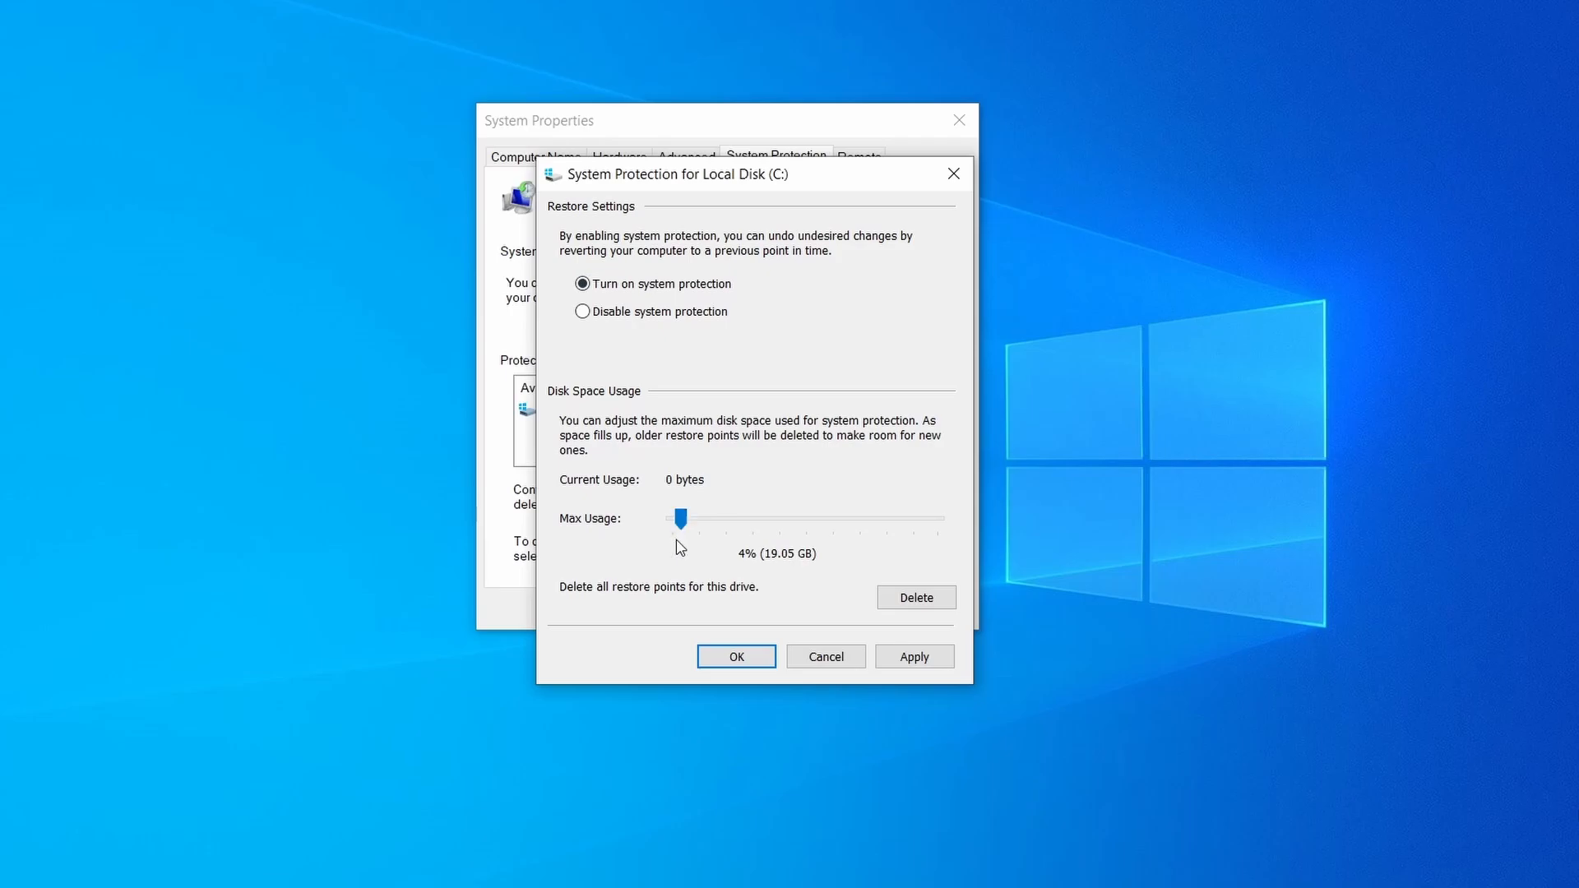
{"action": "left_click", "coordinate": [910, 656]}
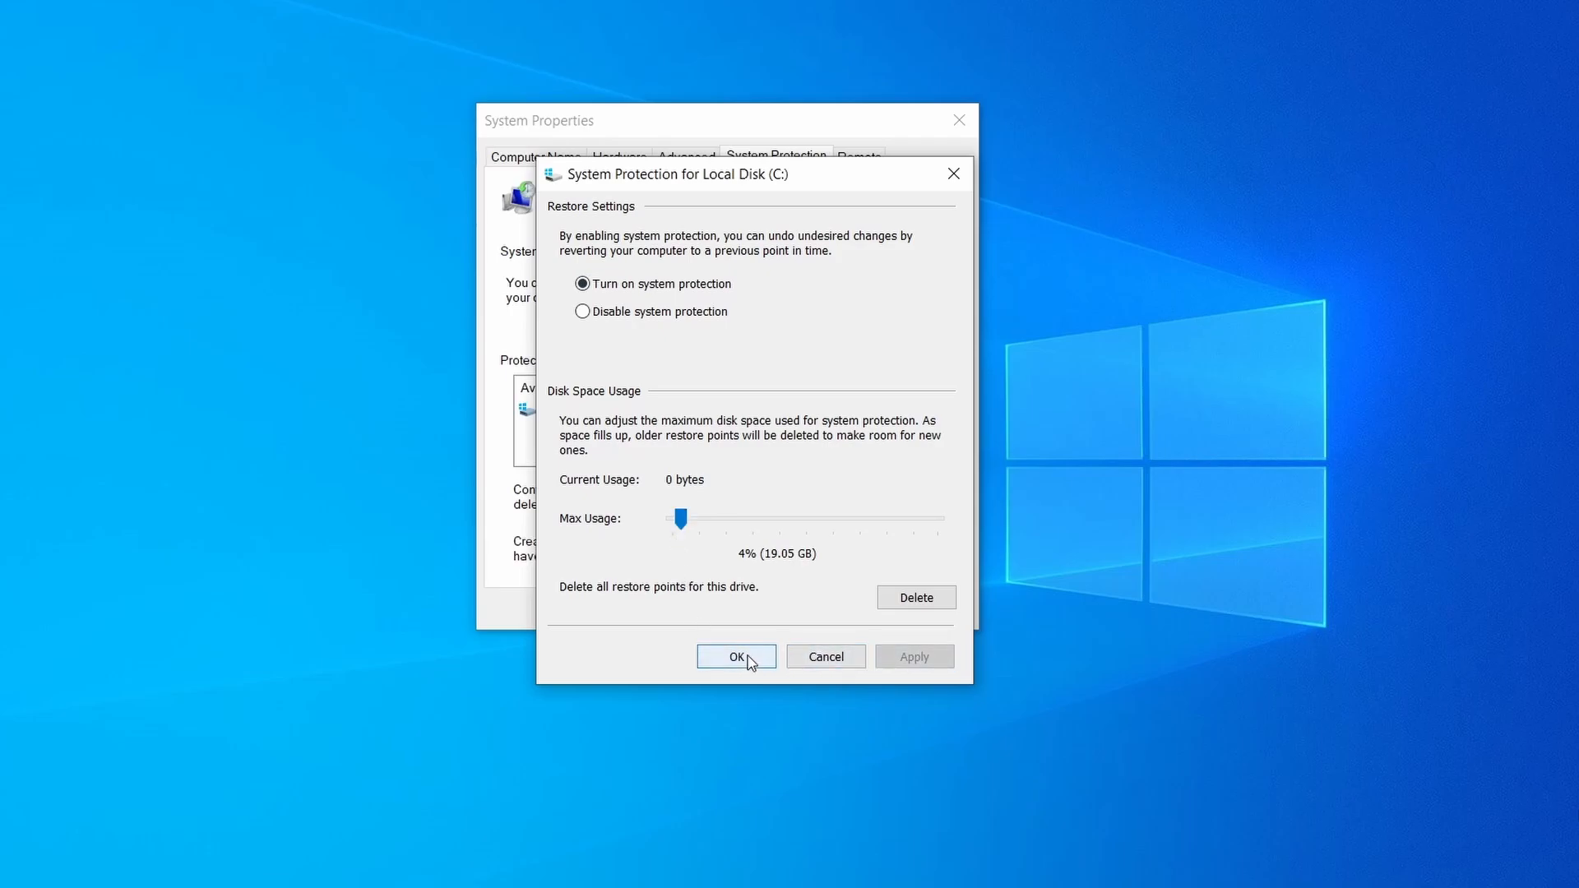
{"action": "left_click", "coordinate": [747, 658]}
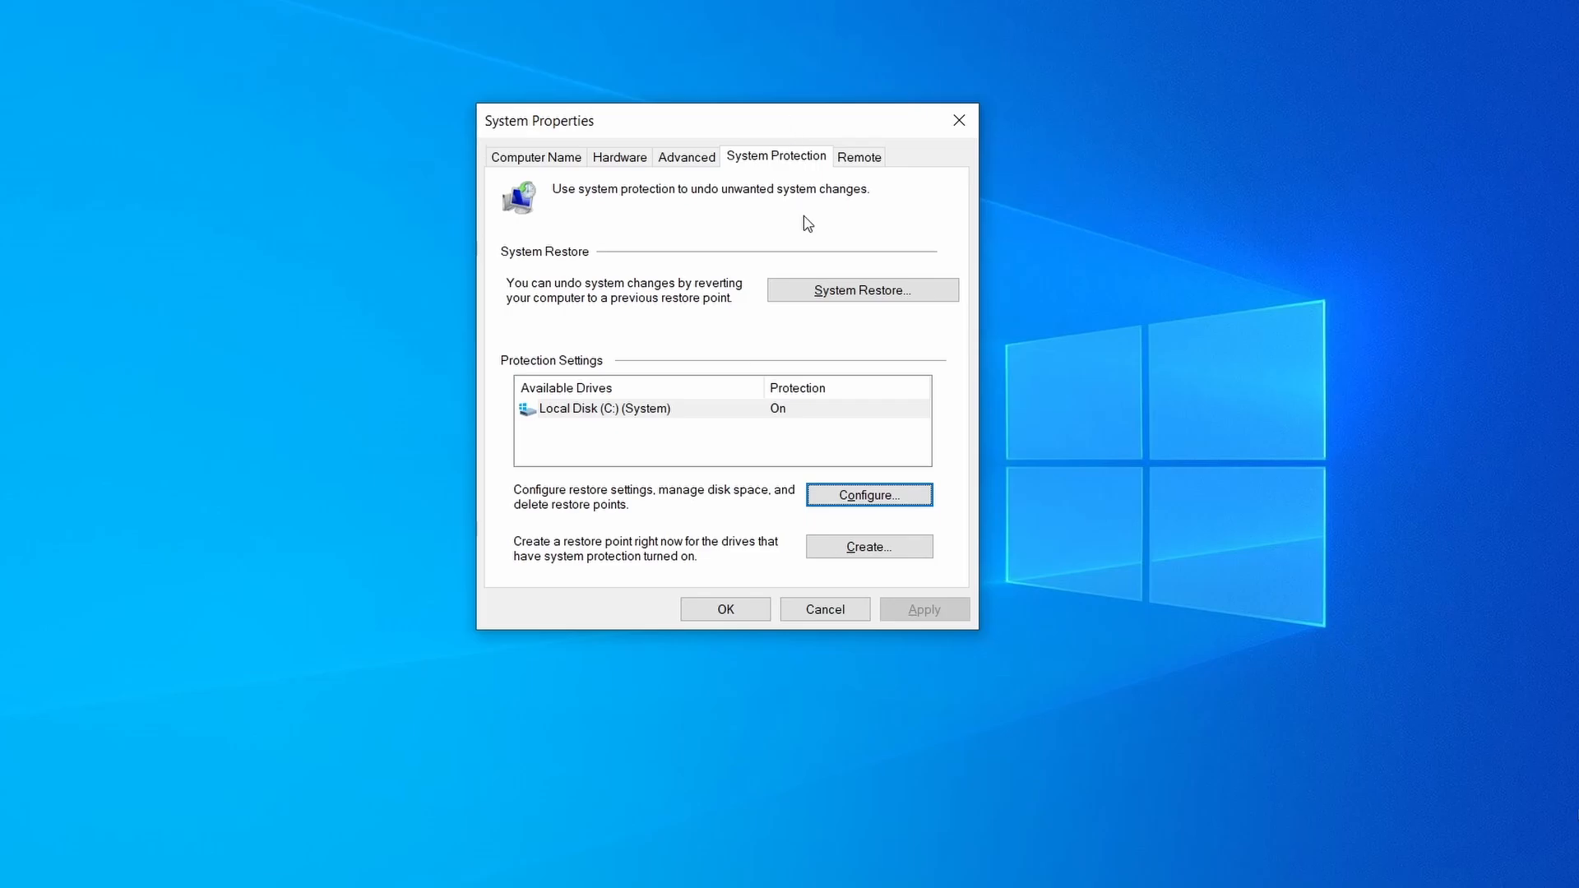
Step: Create a restore point with the description "Restore"
{"action": "left_click", "coordinate": [882, 556]}
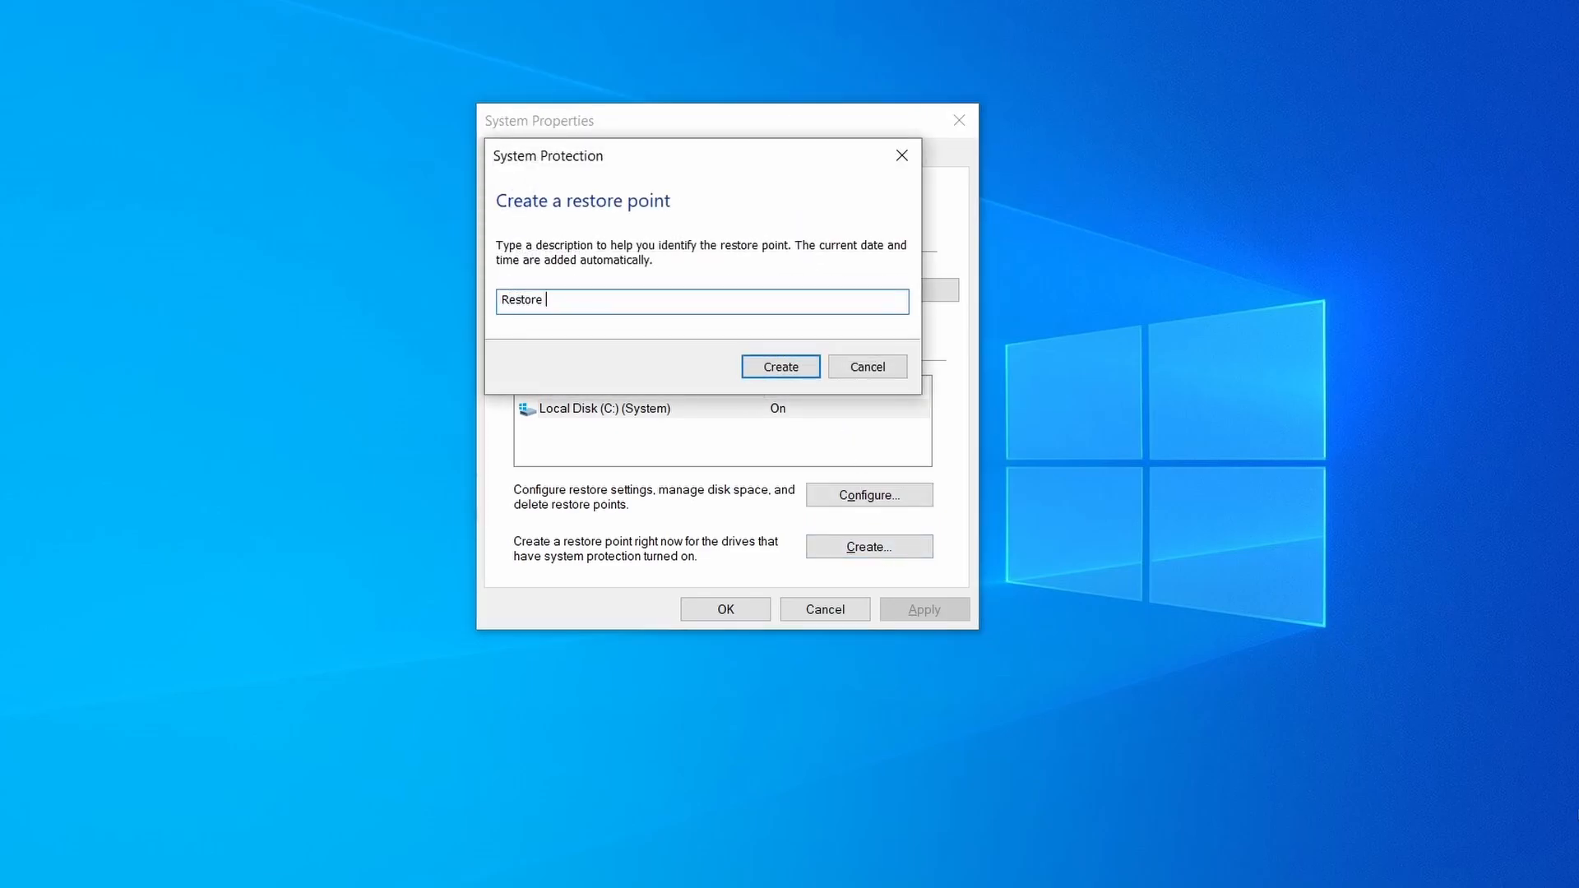
{"action": "left_click", "coordinate": [795, 364]}
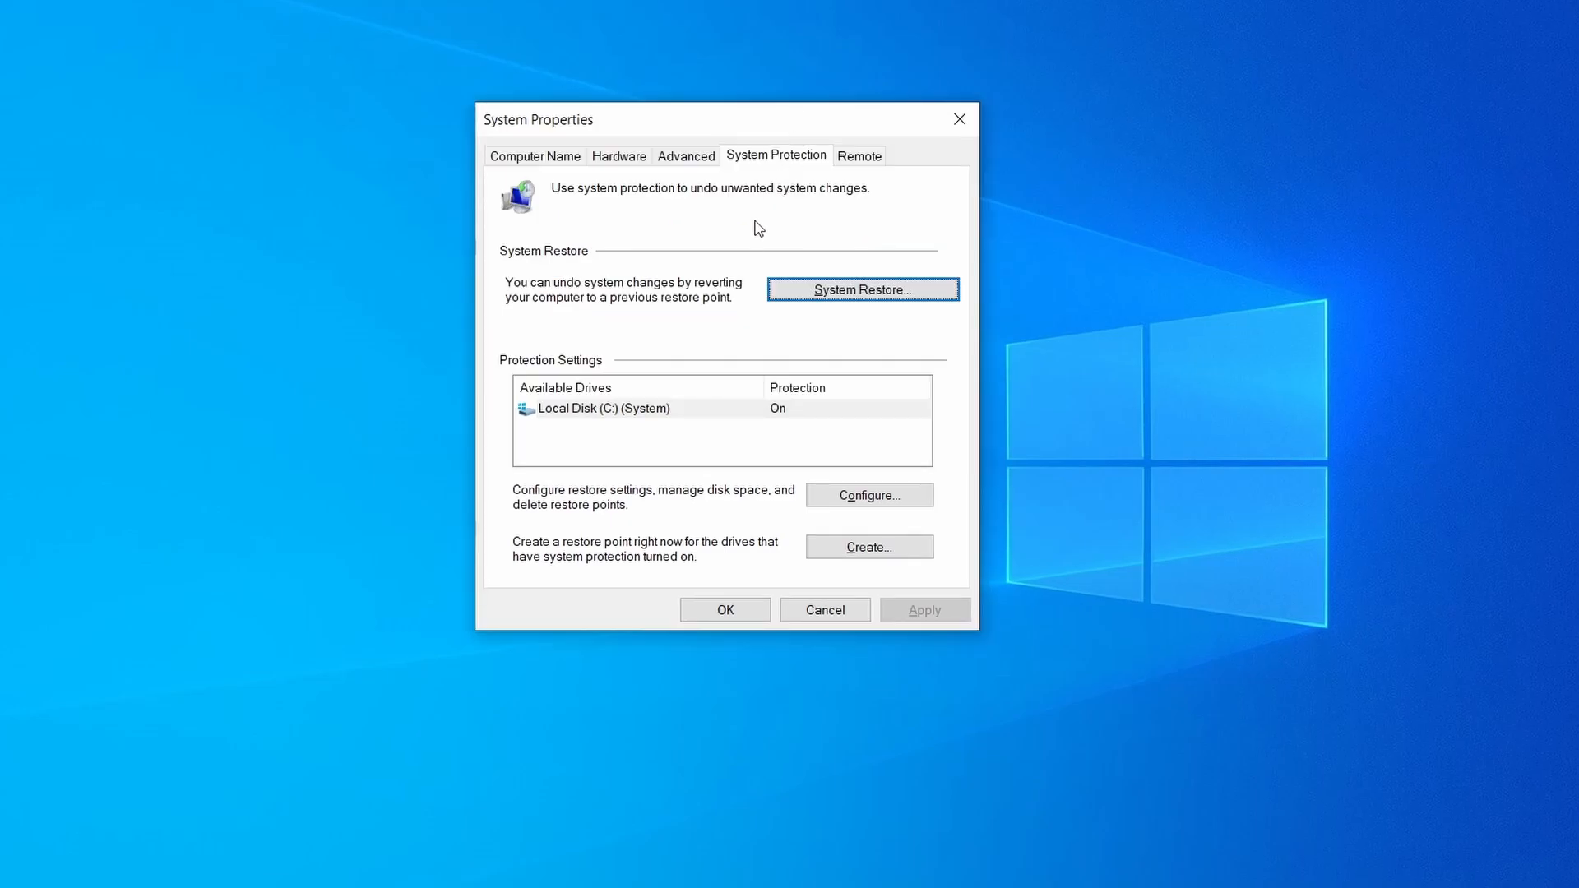
Step: Open System Restore and step through its introduction page
{"action": "left_click", "coordinate": [927, 297]}
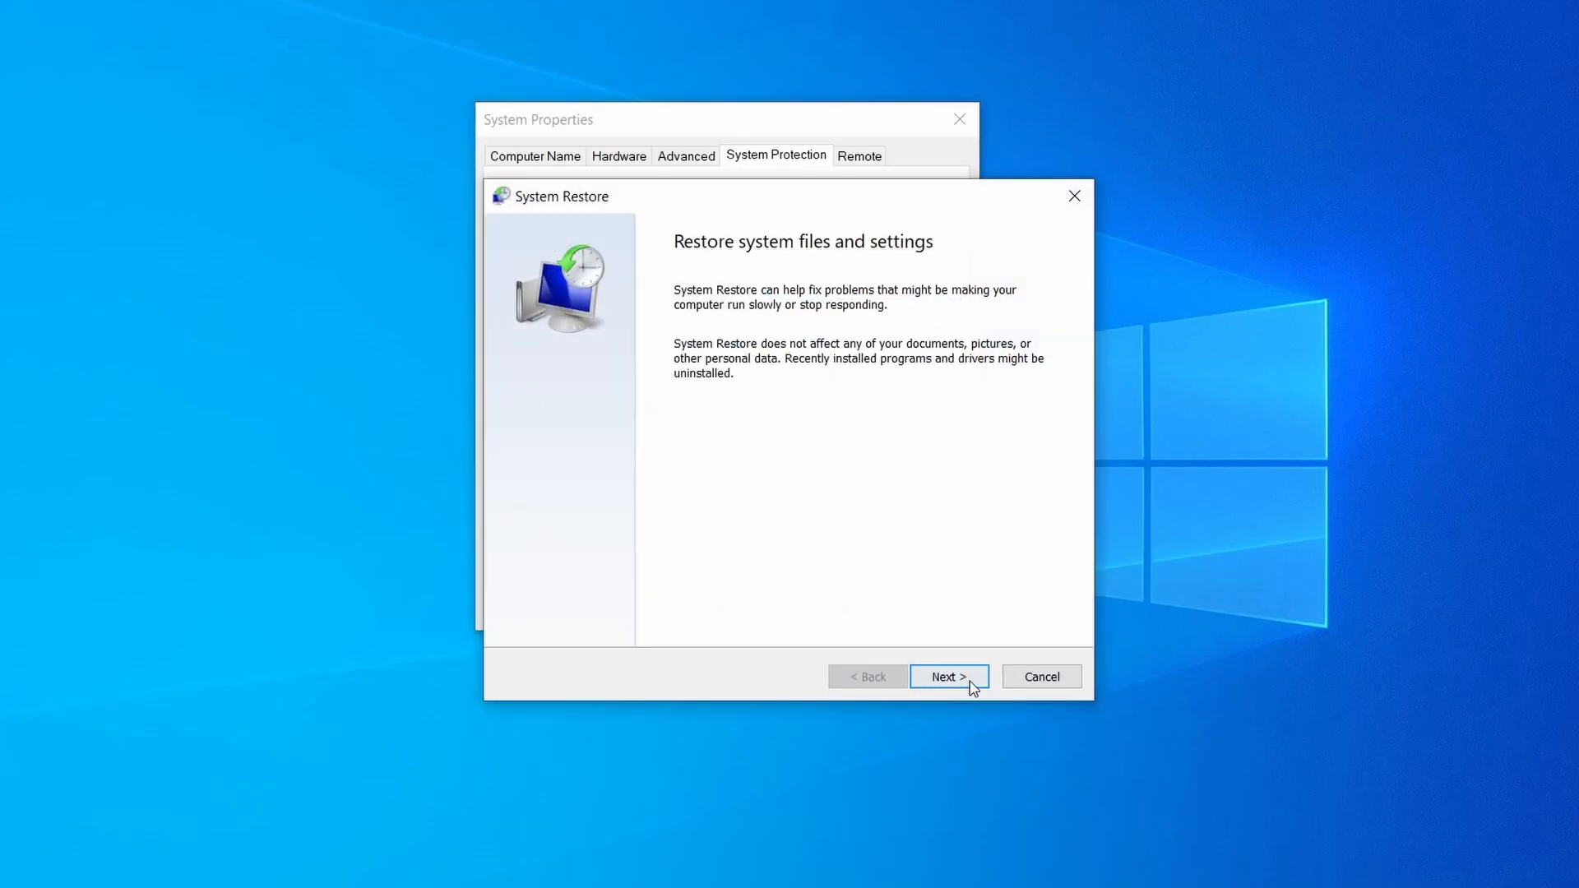
{"action": "left_click", "coordinate": [971, 685]}
{"action": "left_click", "coordinate": [776, 378]}
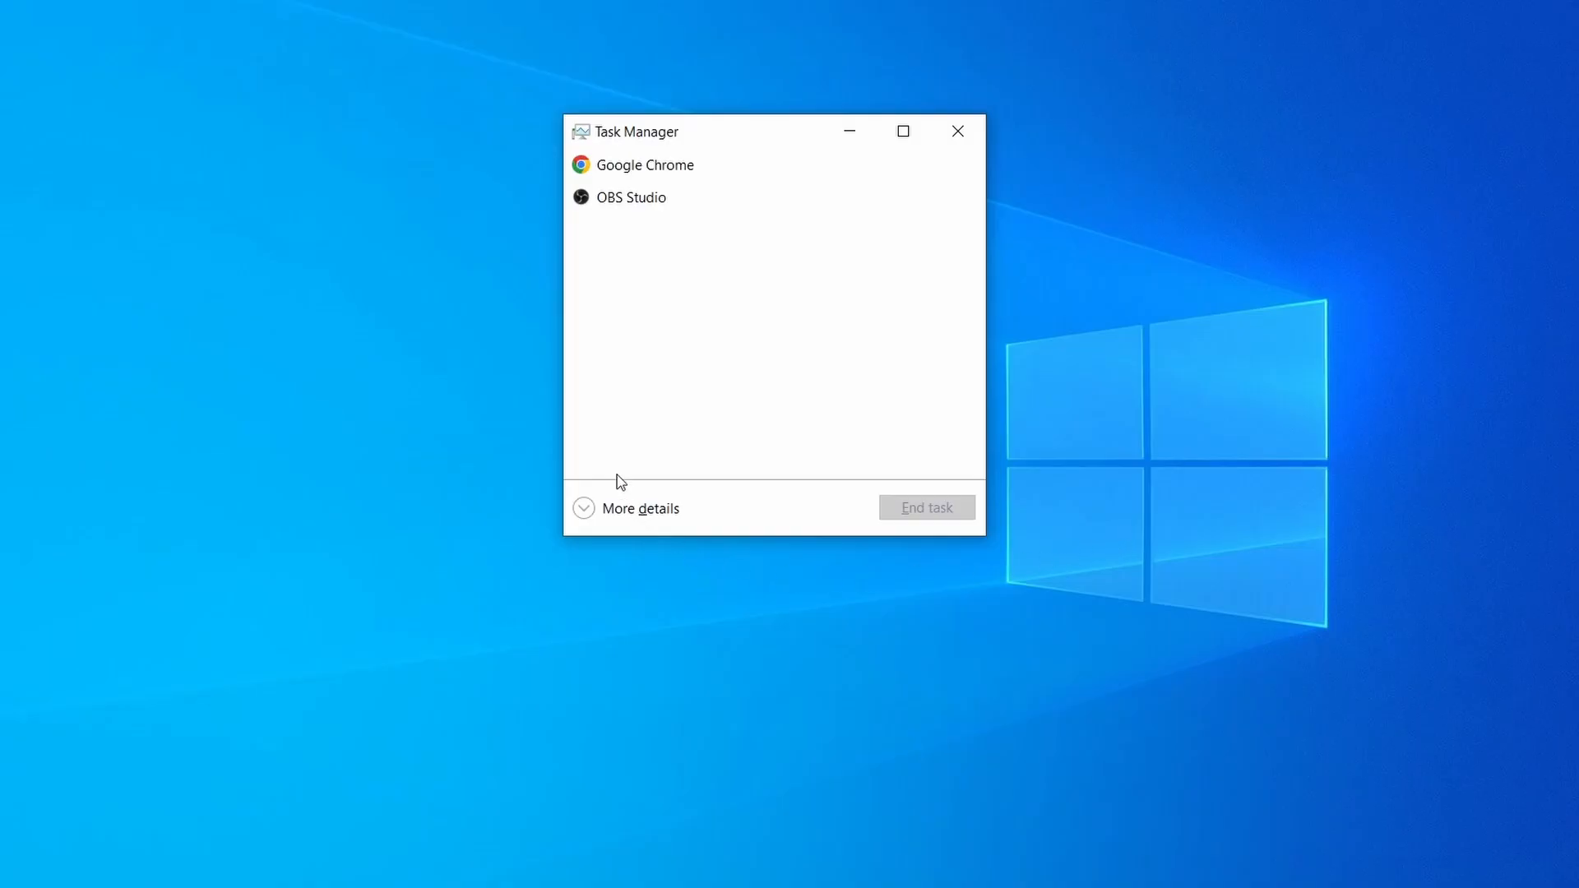
Step: Expand Task Manager's process list, sort it, and open the file location of Example Malware Process
{"action": "left_click", "coordinate": [600, 515]}
{"action": "left_click", "coordinate": [773, 192]}
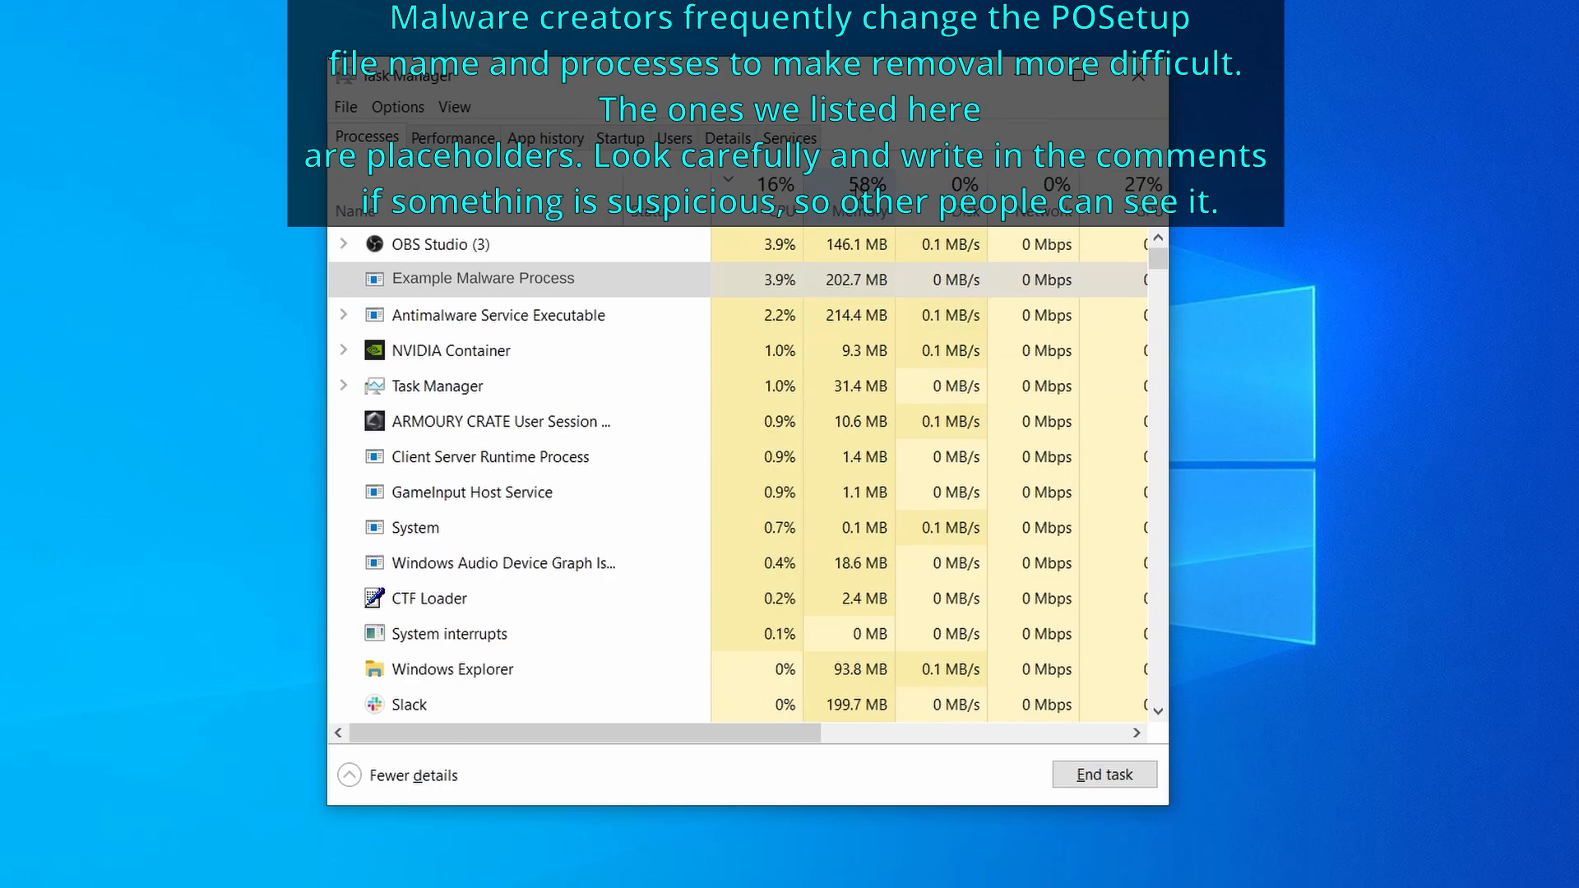
{"action": "left_click", "coordinate": [860, 198]}
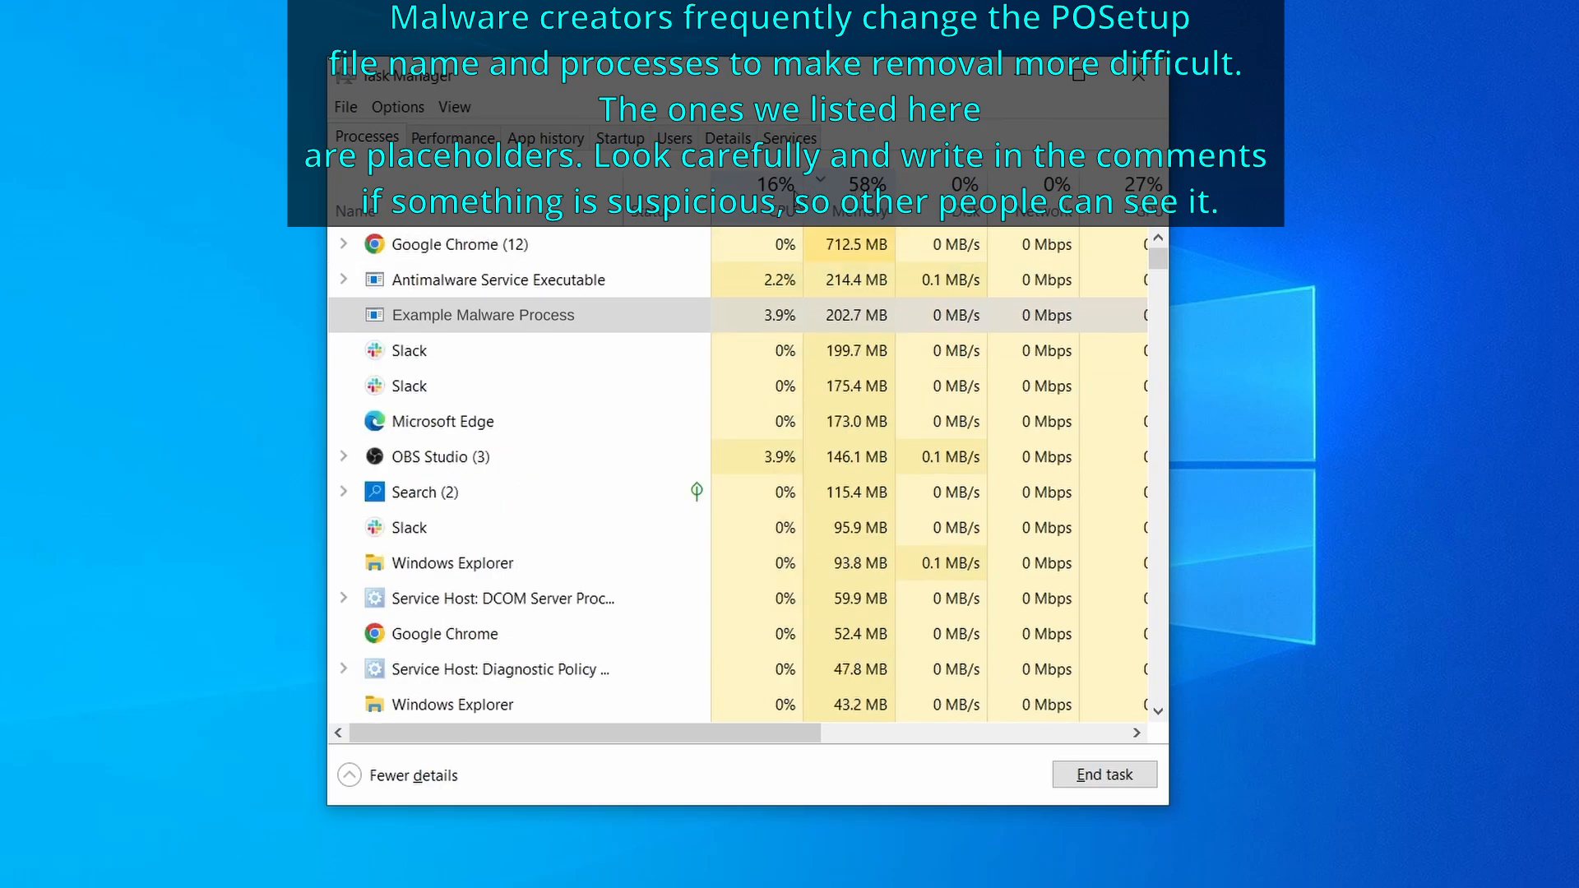
{"action": "right_click", "coordinate": [754, 315]}
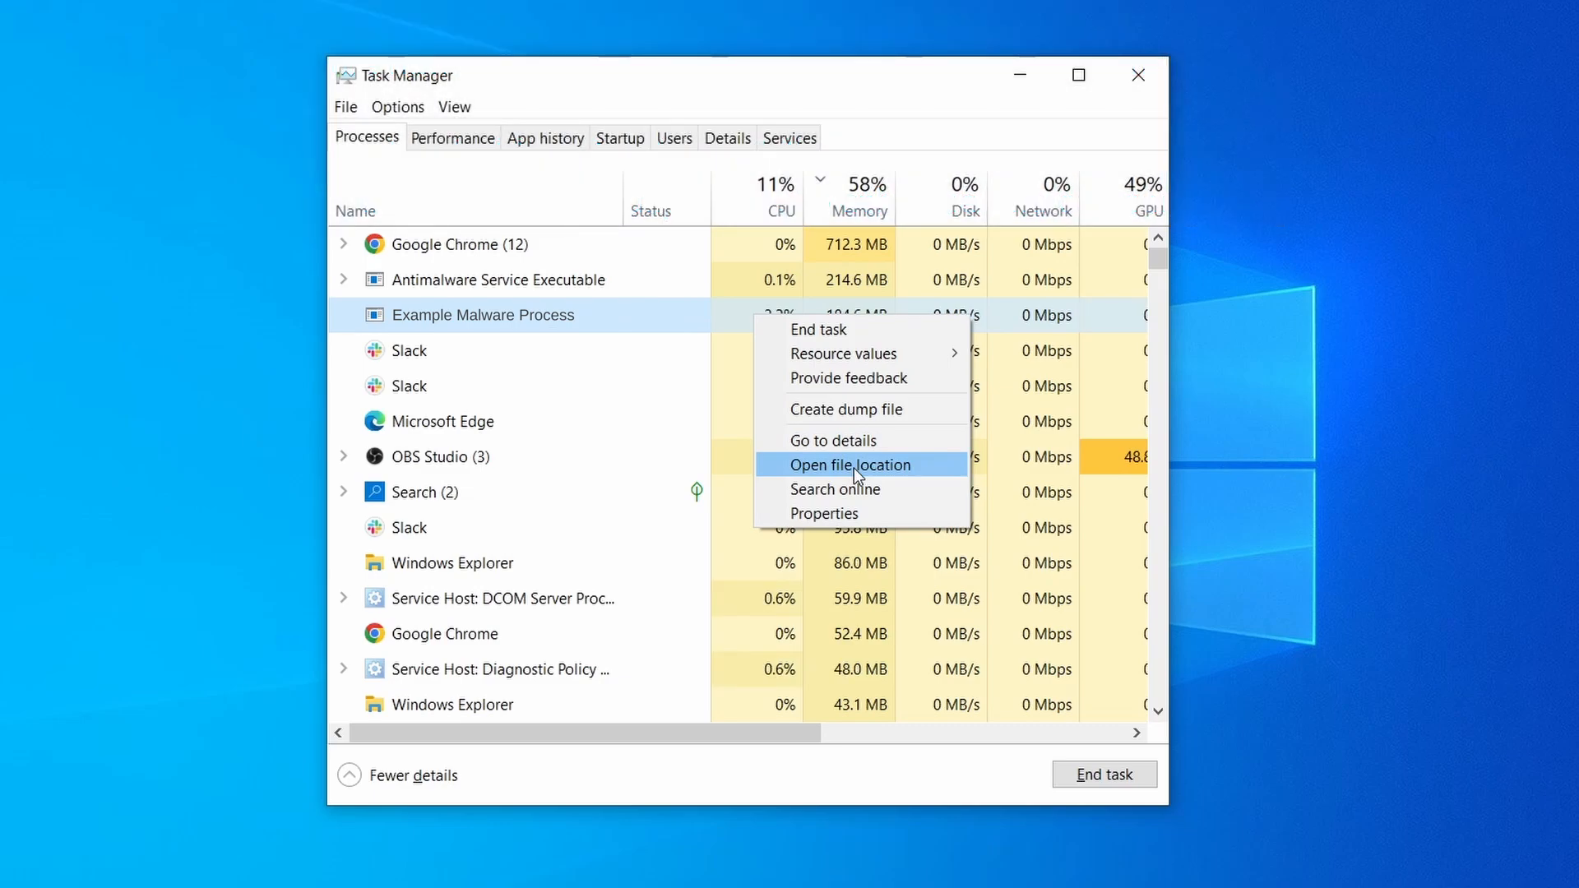
{"action": "left_click", "coordinate": [853, 465]}
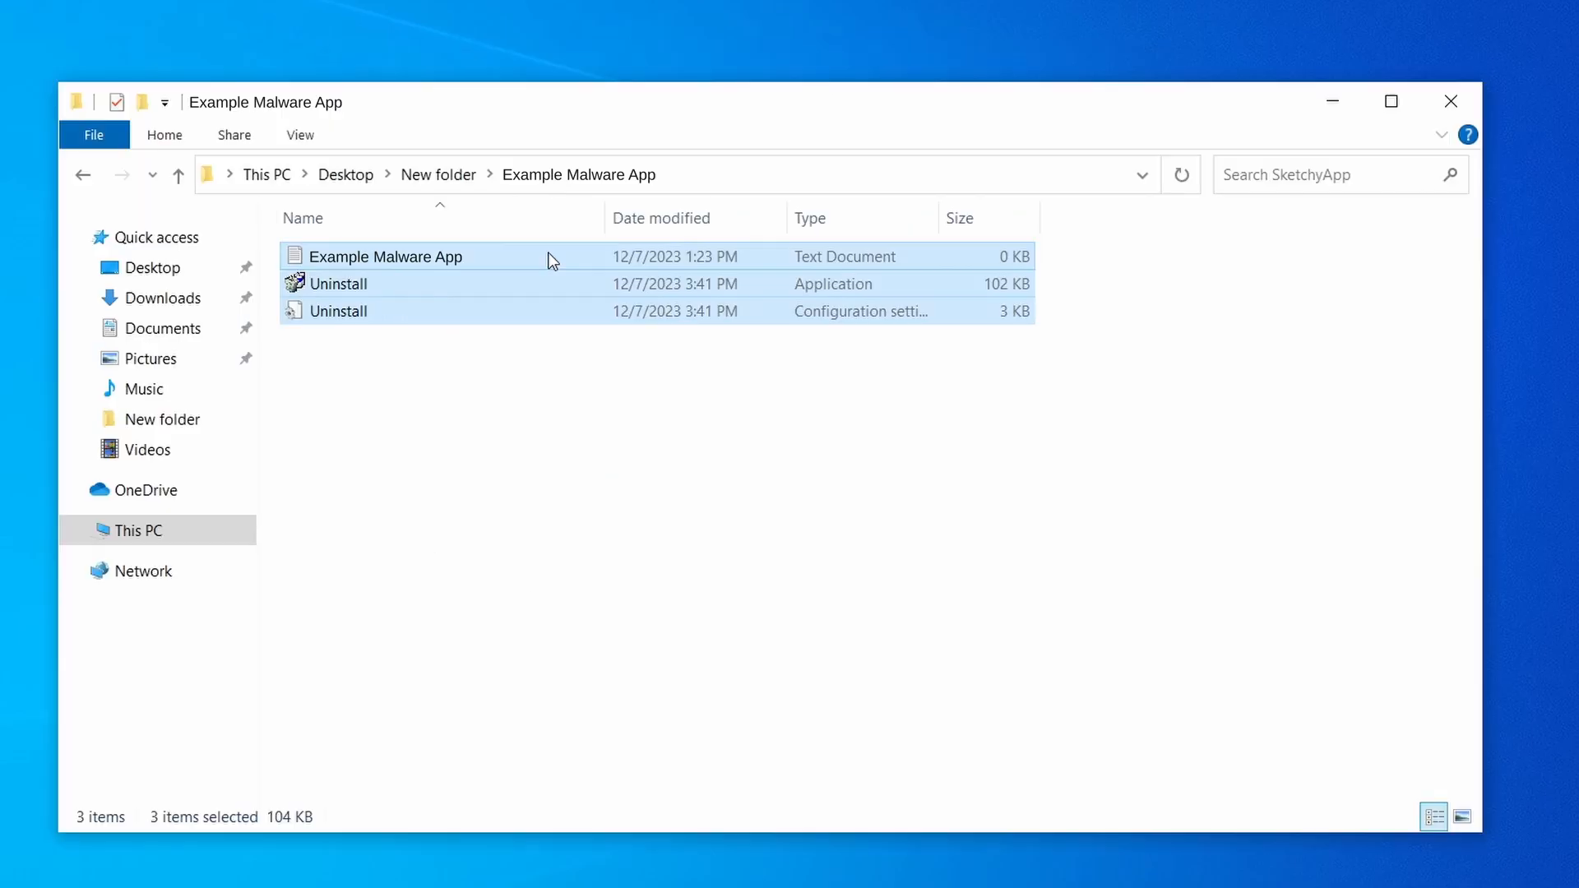
Step: Delete all files in the Example Malware App folder and close the folder window
{"action": "right_click", "coordinate": [548, 255]}
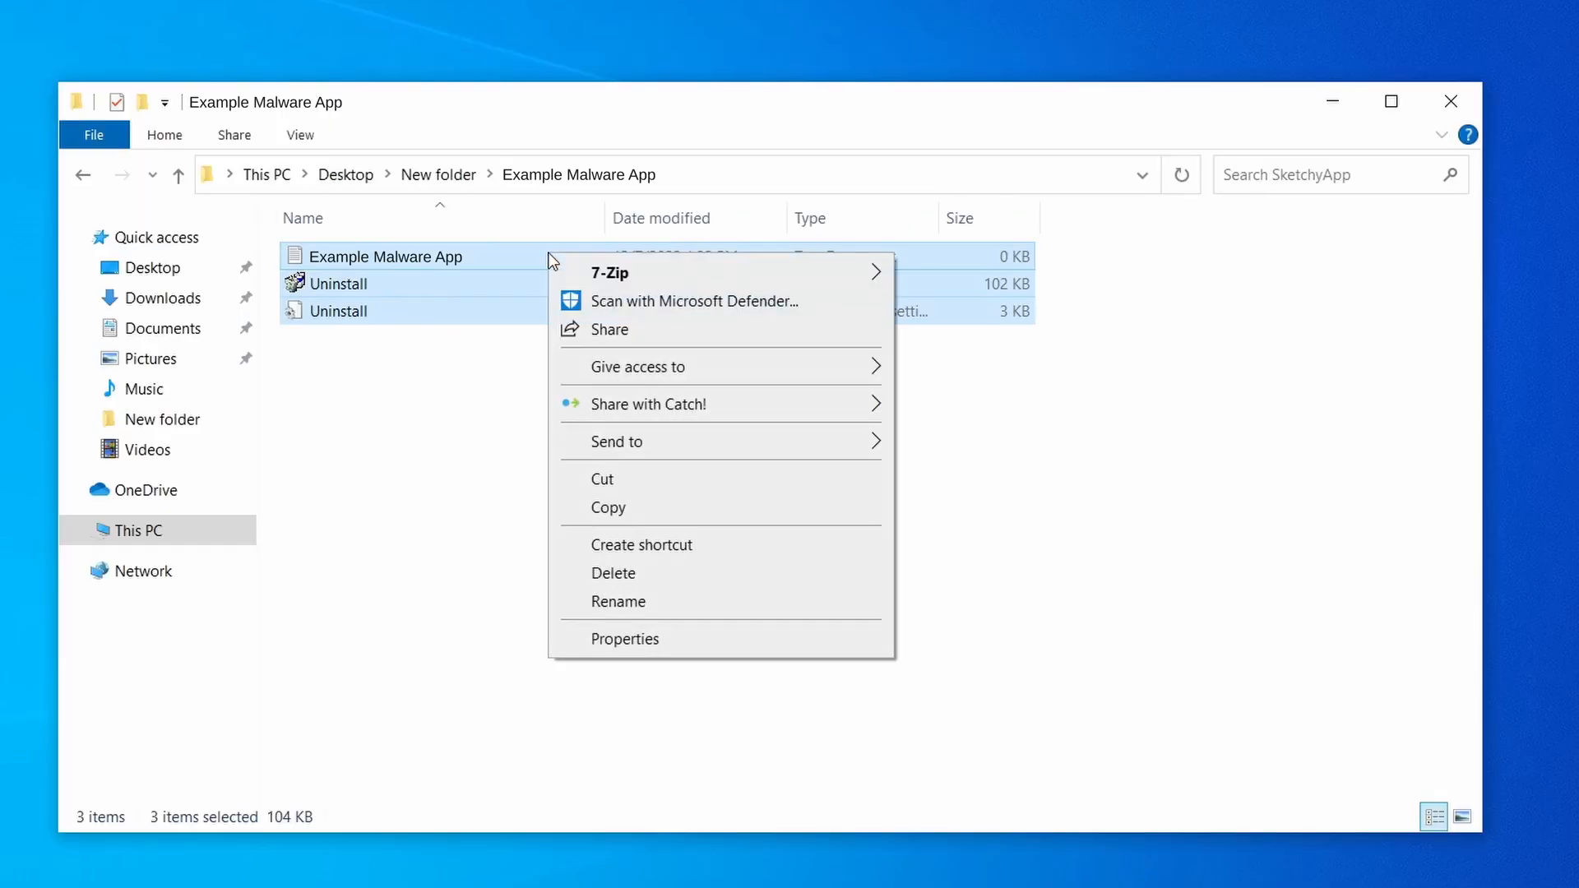
{"action": "left_click", "coordinate": [683, 574]}
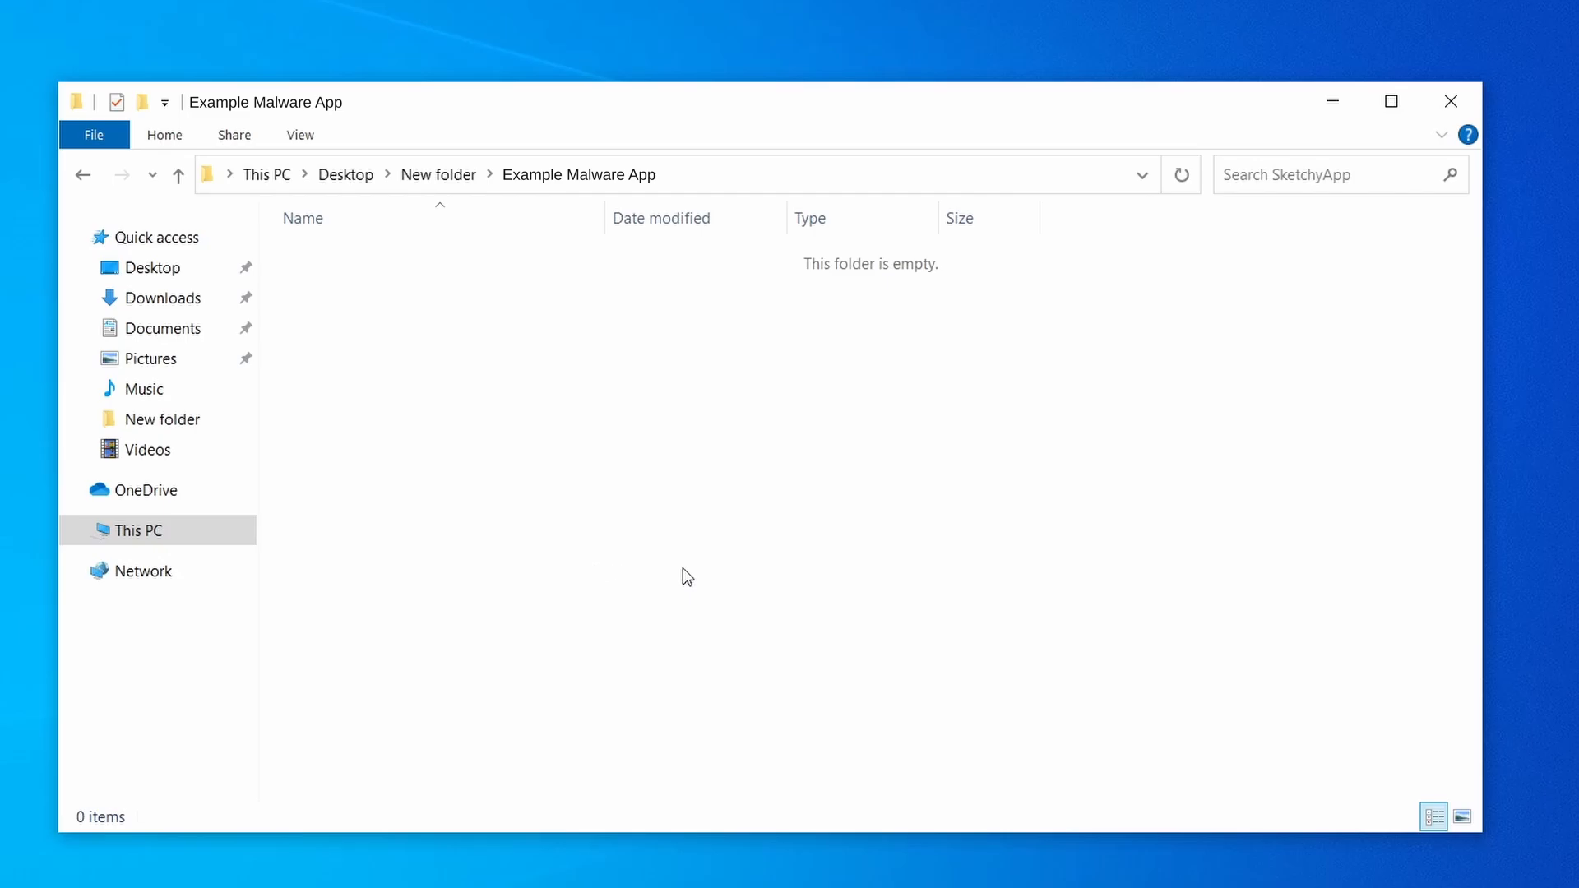
{"action": "left_click", "coordinate": [1451, 97]}
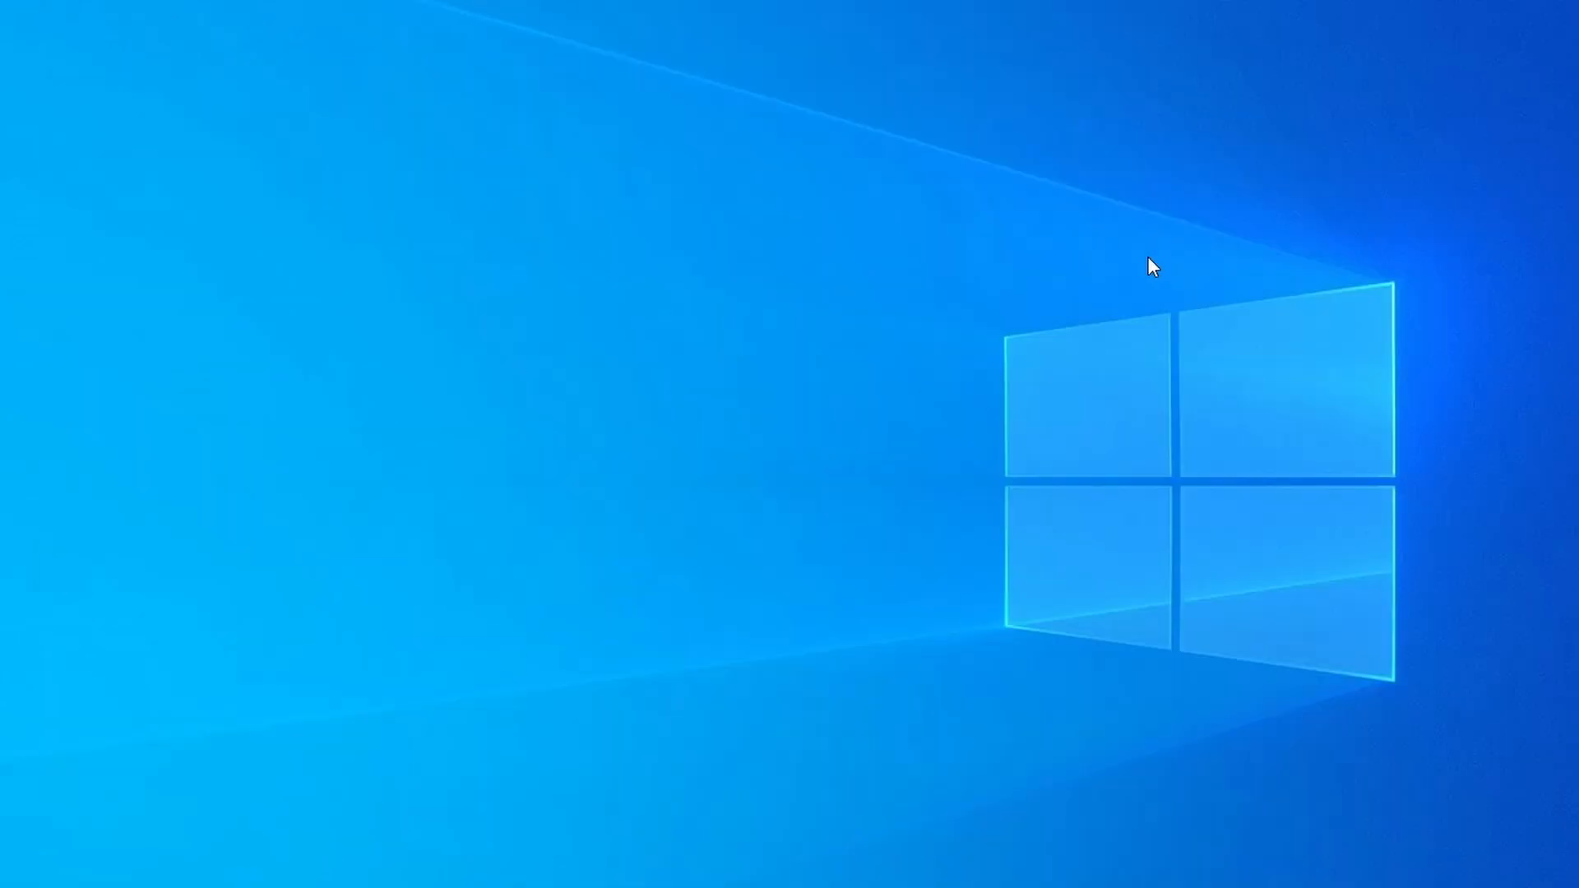
Step: Reopen Task Manager, sort processes by memory, and open the options for Example Malware App
{"action": "key", "text": "ctrl+shift+Escape"}
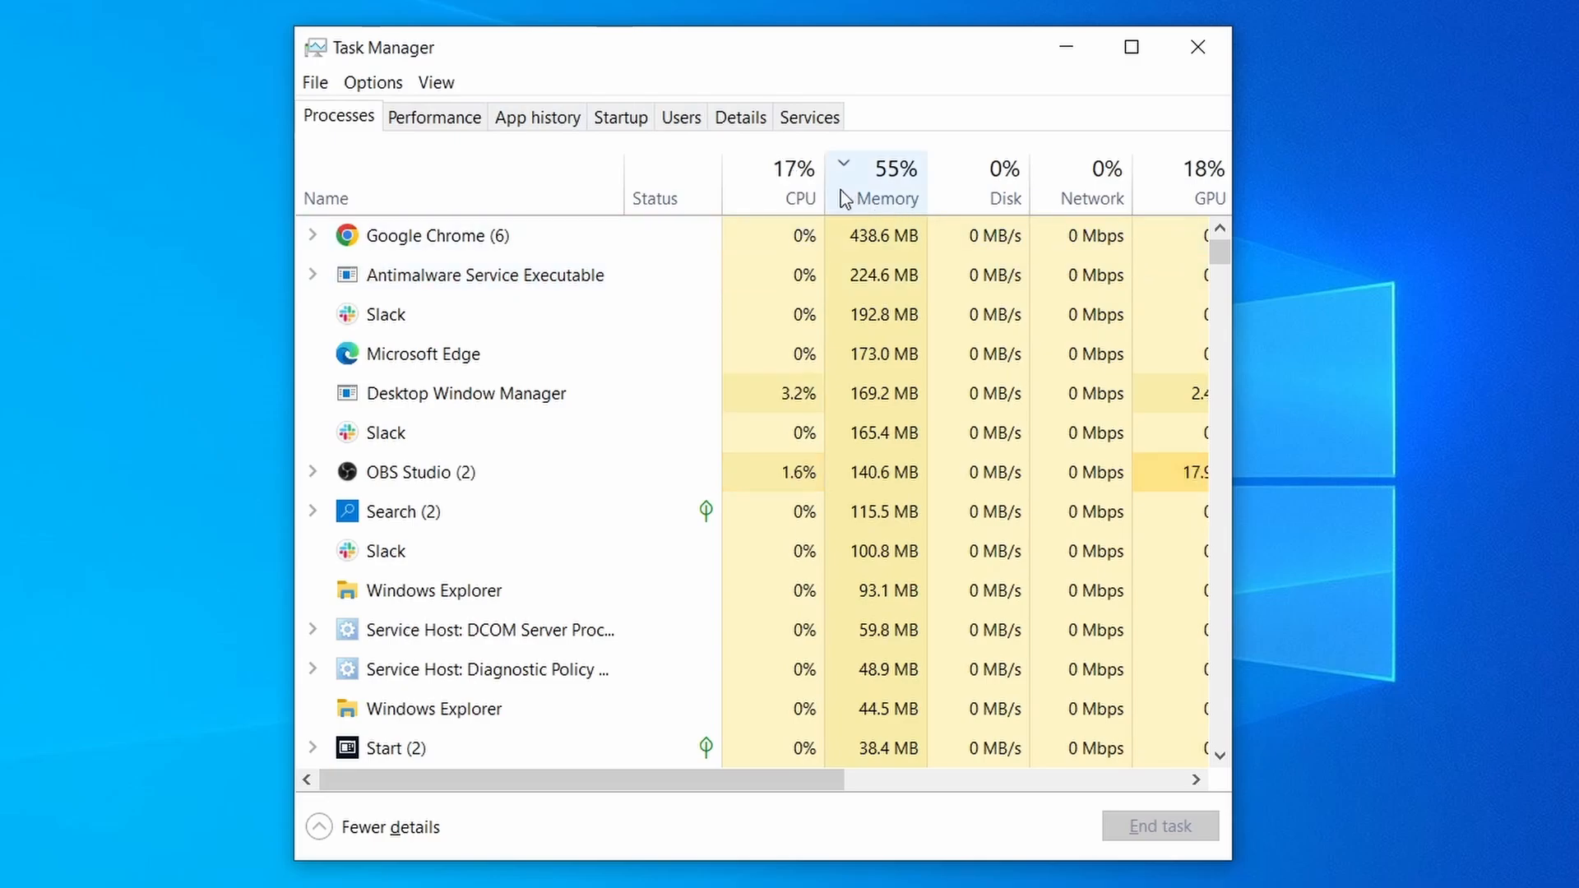
{"action": "left_click", "coordinate": [758, 196]}
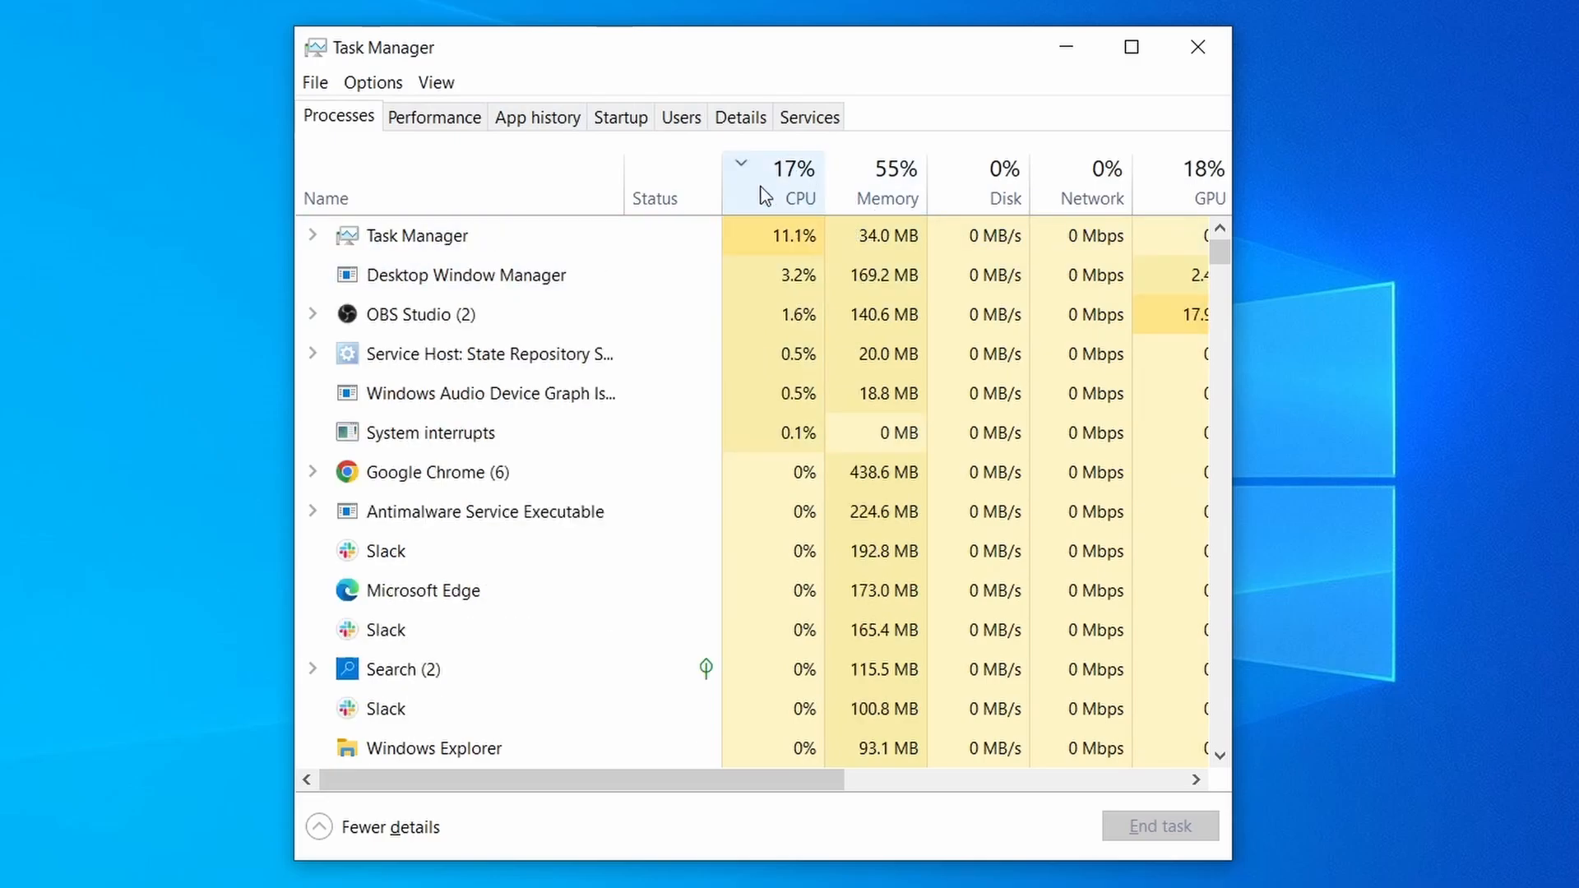
{"action": "left_click", "coordinate": [896, 176]}
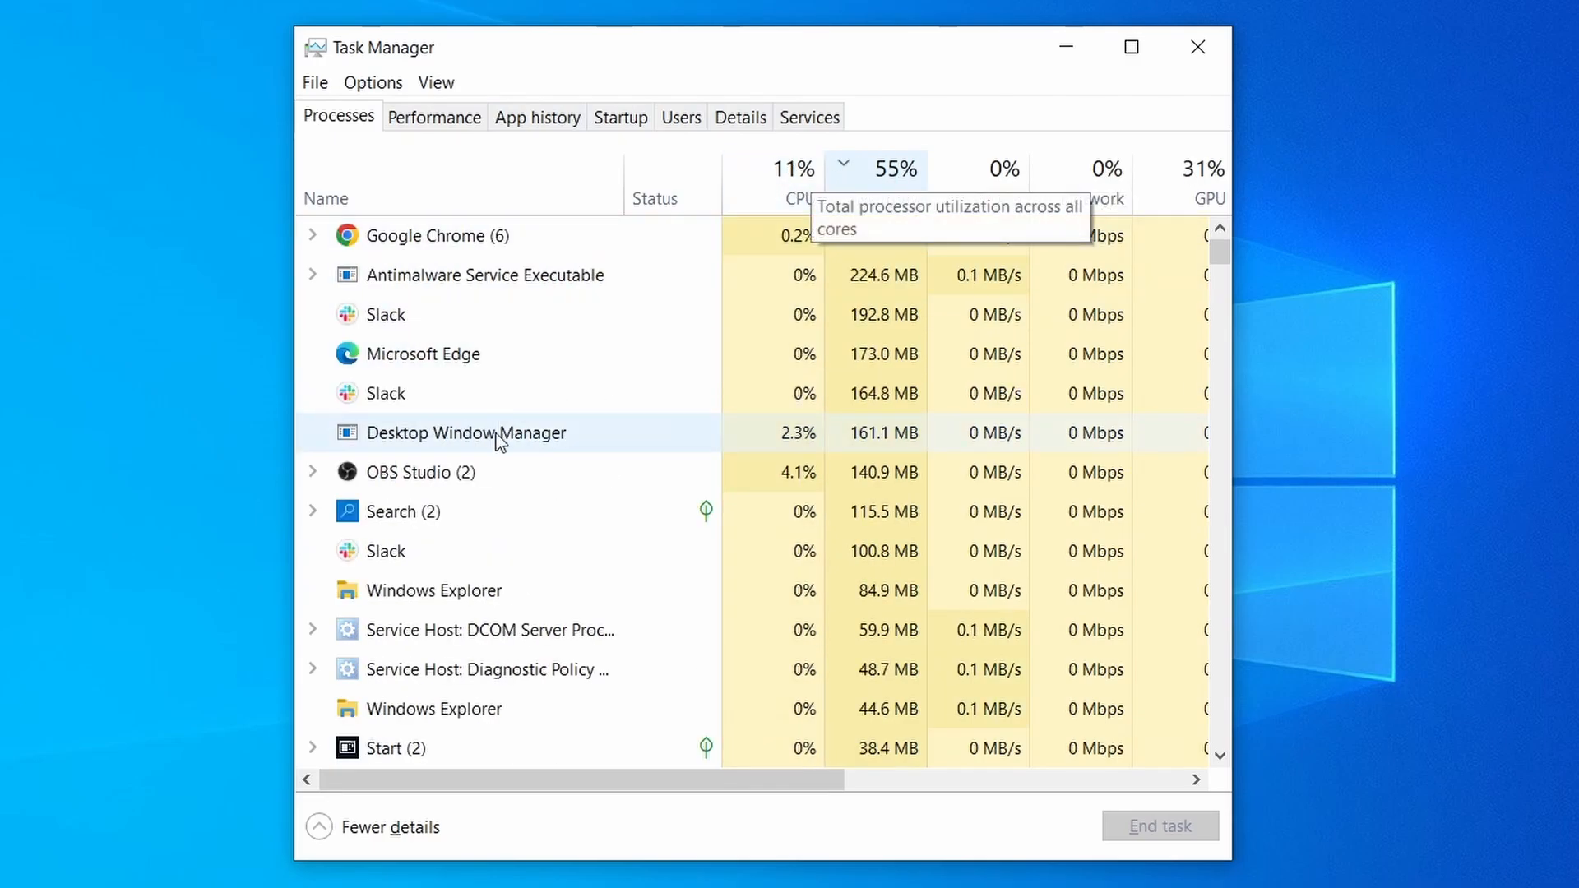
{"action": "scroll", "coordinate": [686, 554], "scroll_direction": "down", "scroll_amount": 2}
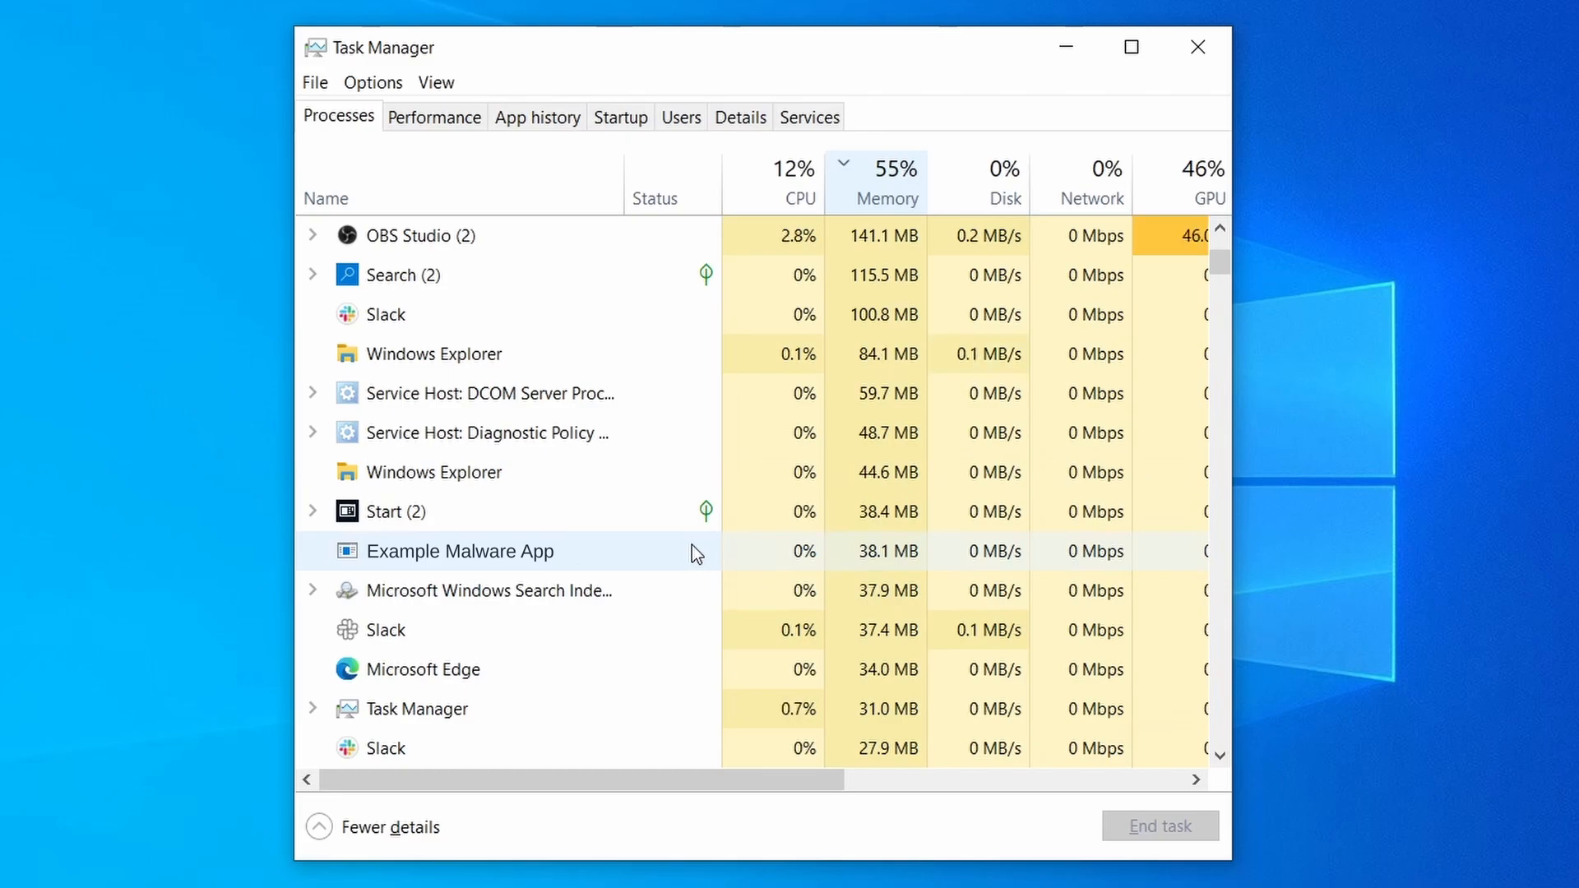
{"action": "right_click", "coordinate": [692, 544]}
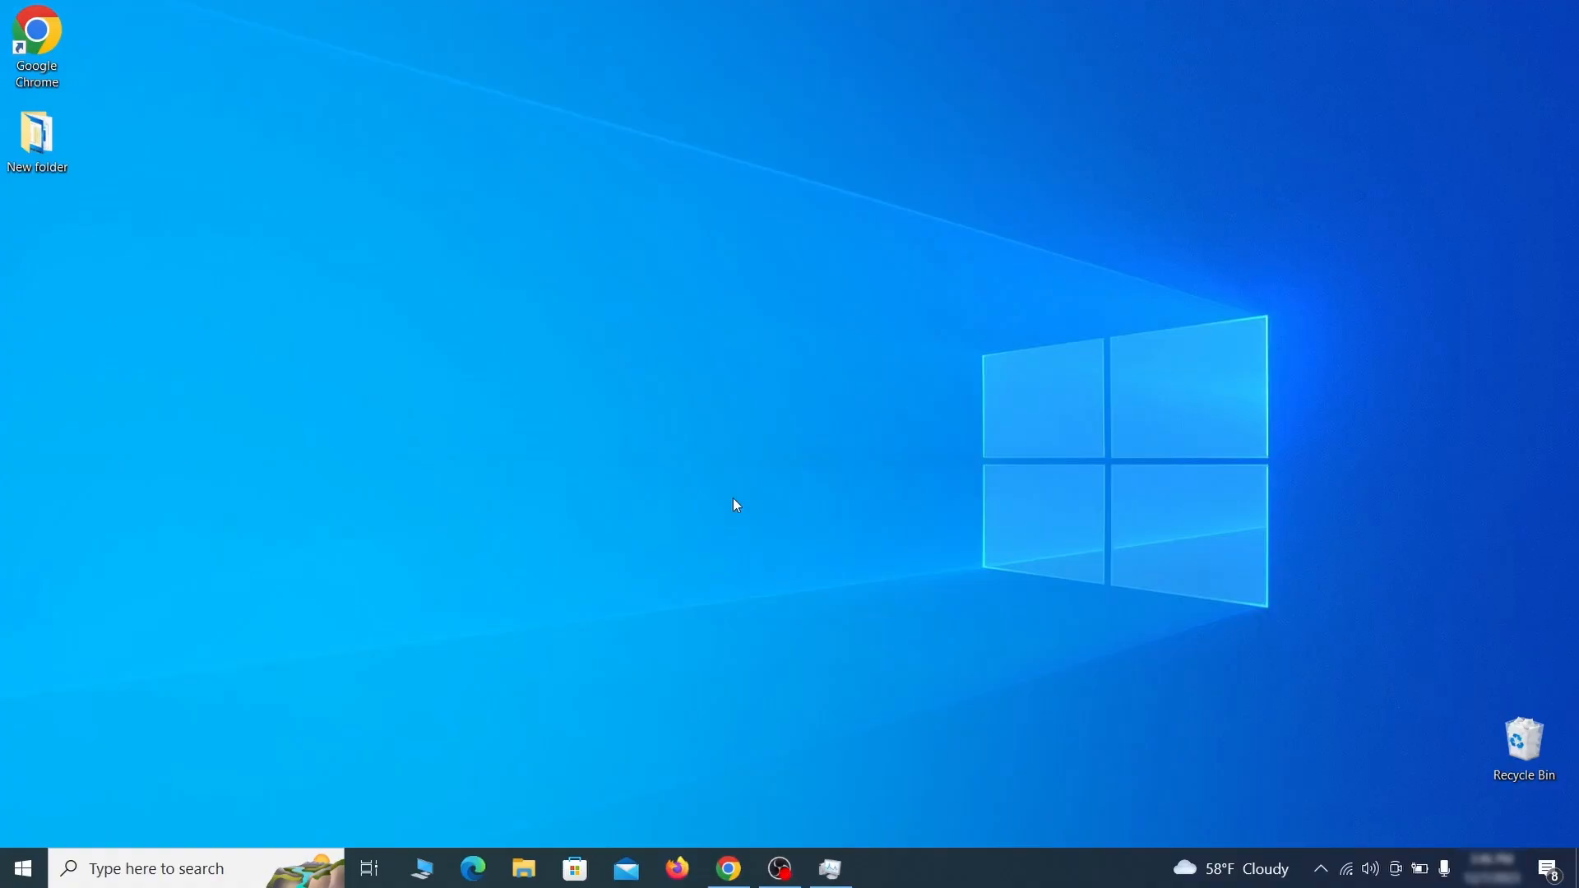
Step: Search for and open View network connections
{"action": "key", "text": "super"}
{"action": "type", "text": "view network connectio"}
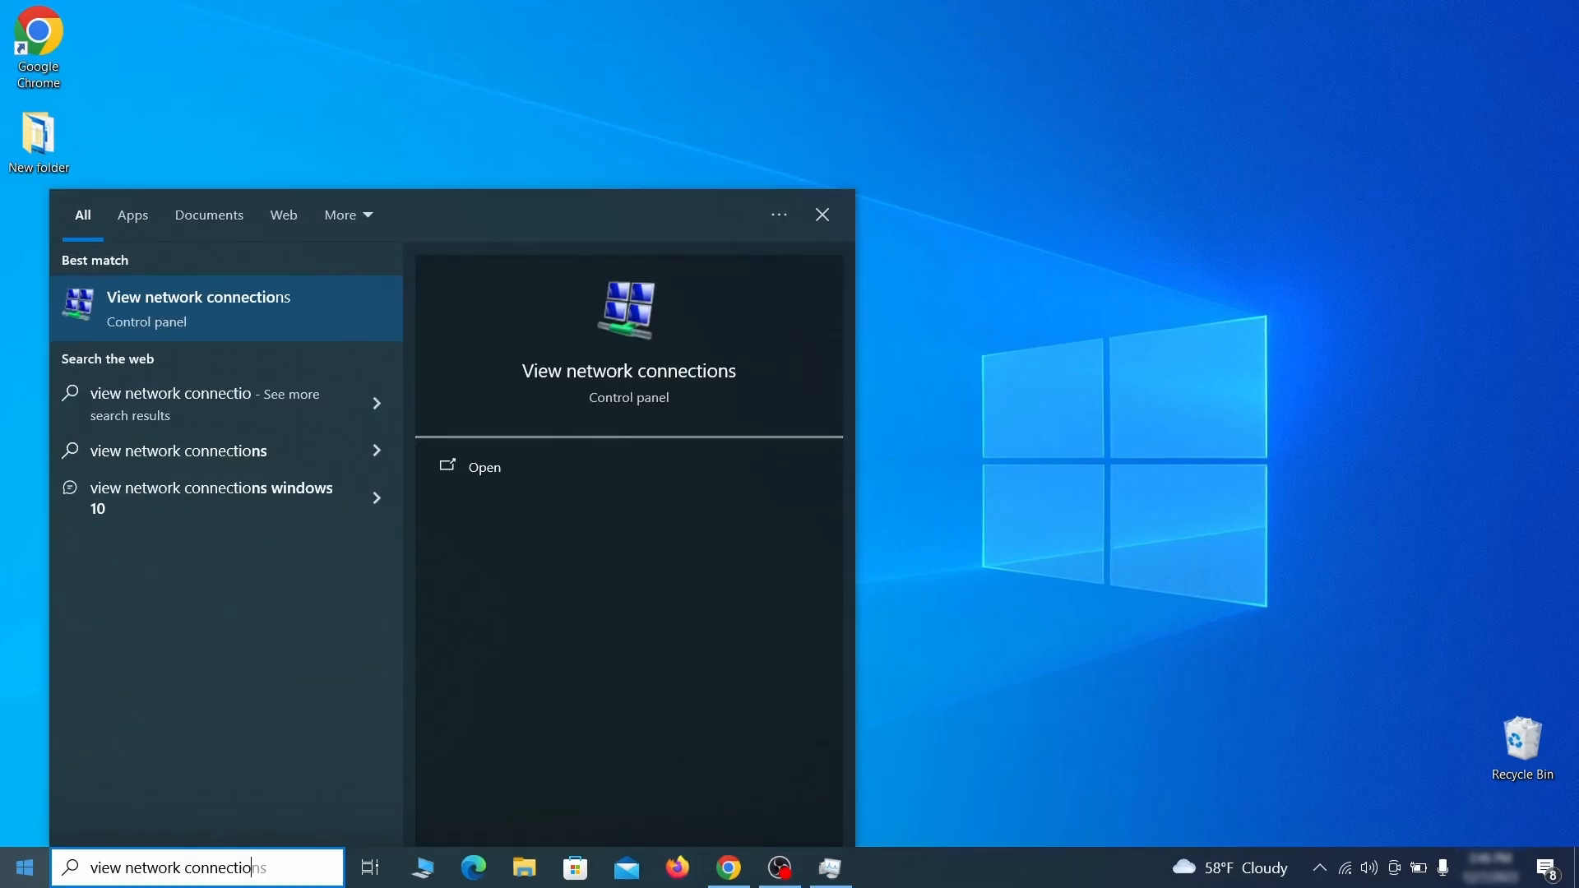
{"action": "type", "text": "ns"}
{"action": "key", "text": "Return"}
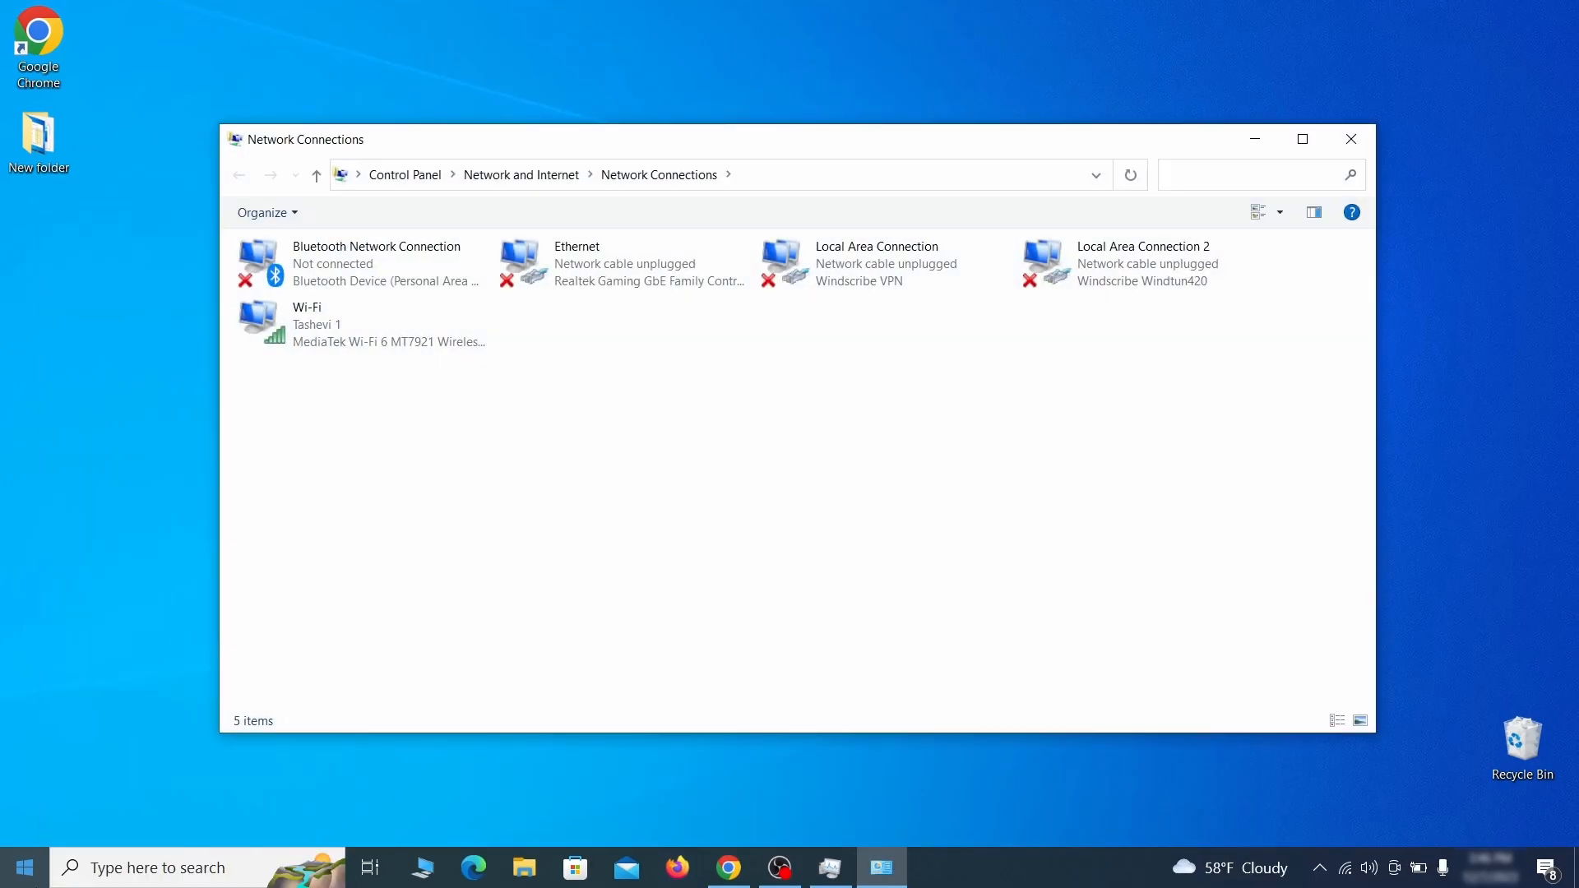
Step: Open the Internet Protocol Version 4 (TCP/IPv4) properties of the Wi-Fi connection
{"action": "left_click", "coordinate": [285, 316]}
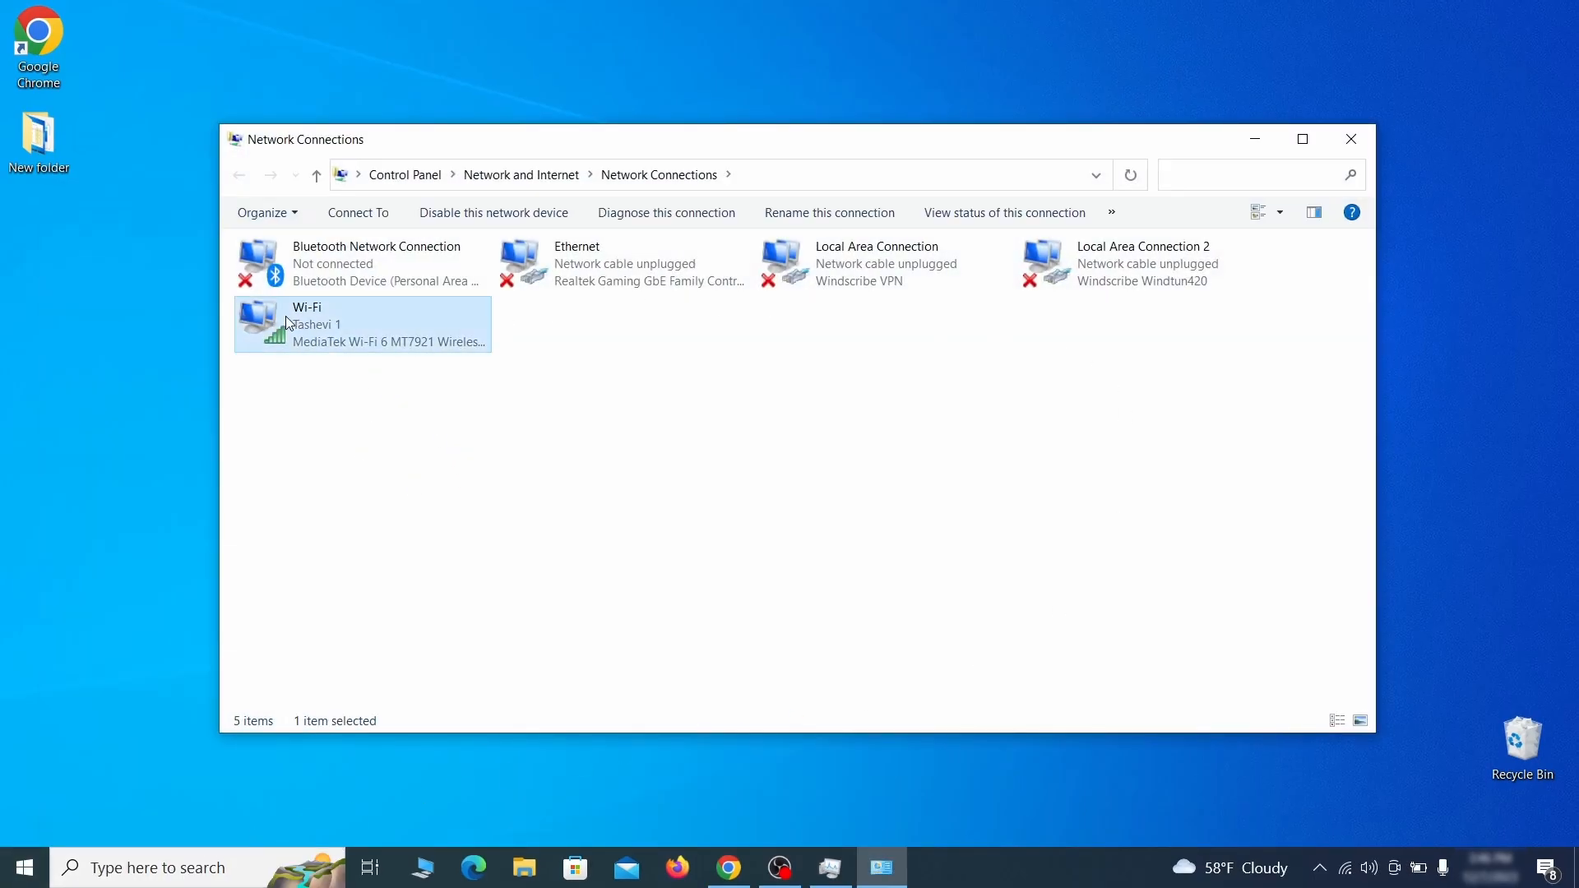
{"action": "right_click", "coordinate": [336, 340]}
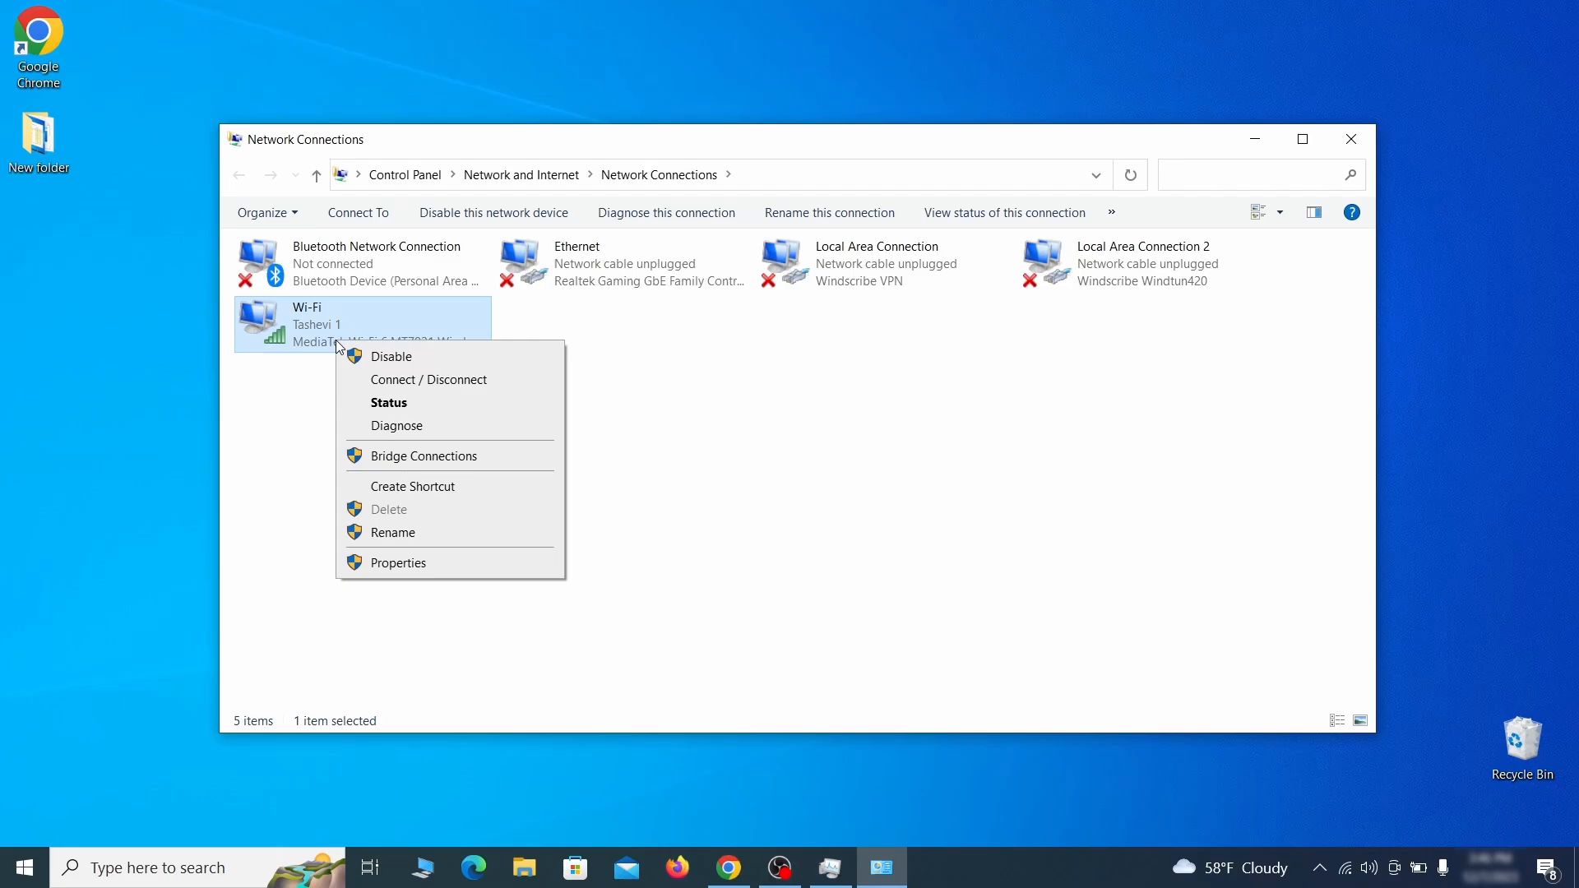
{"action": "left_click", "coordinate": [428, 564]}
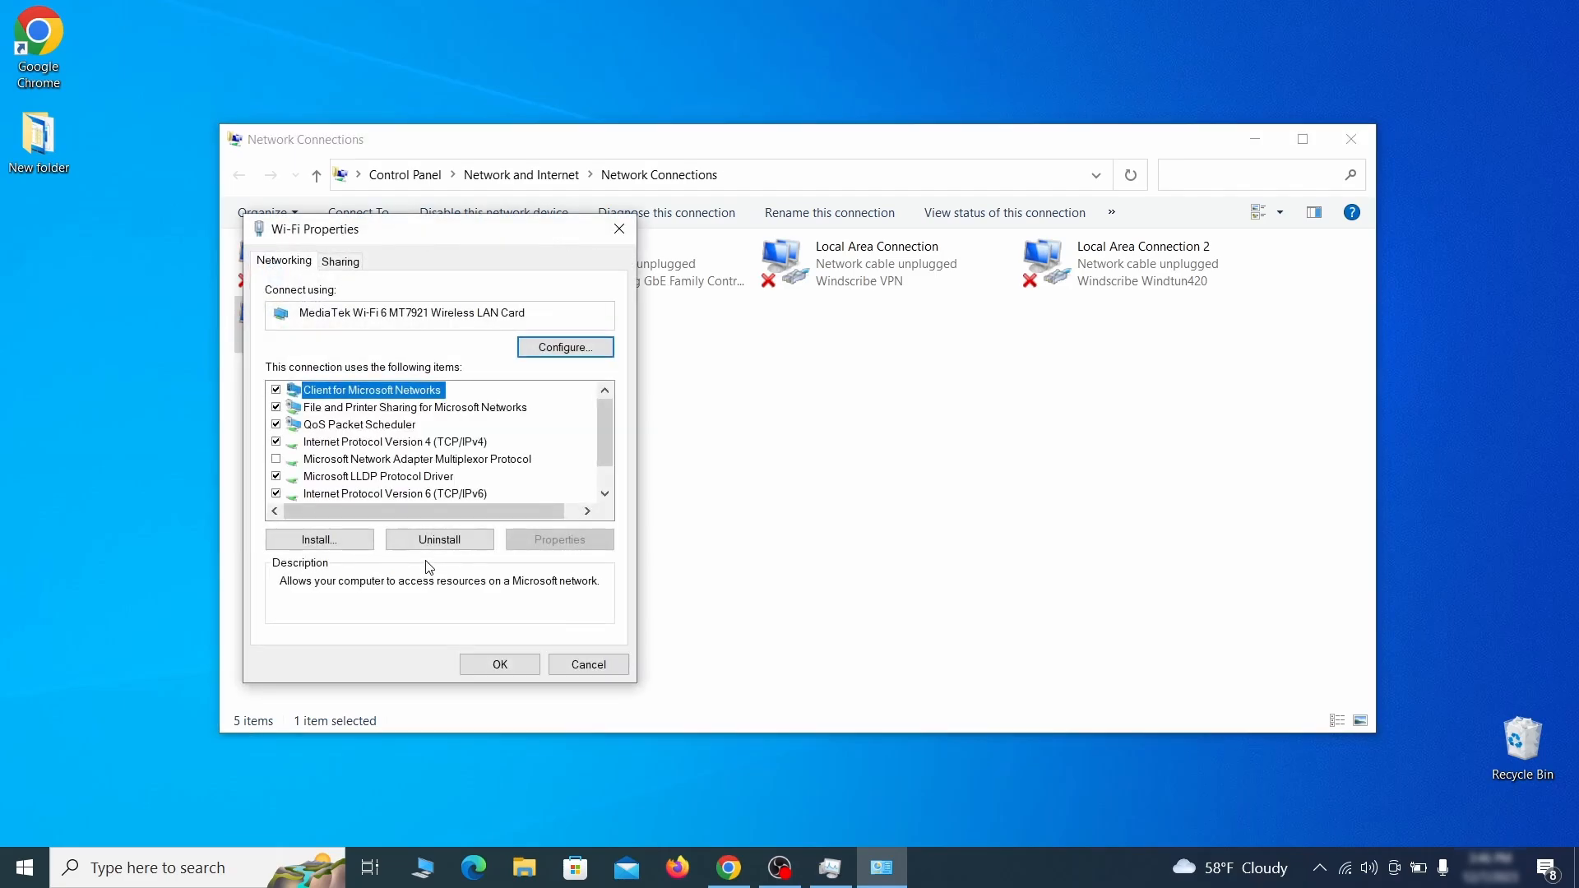
{"action": "left_click", "coordinate": [413, 444]}
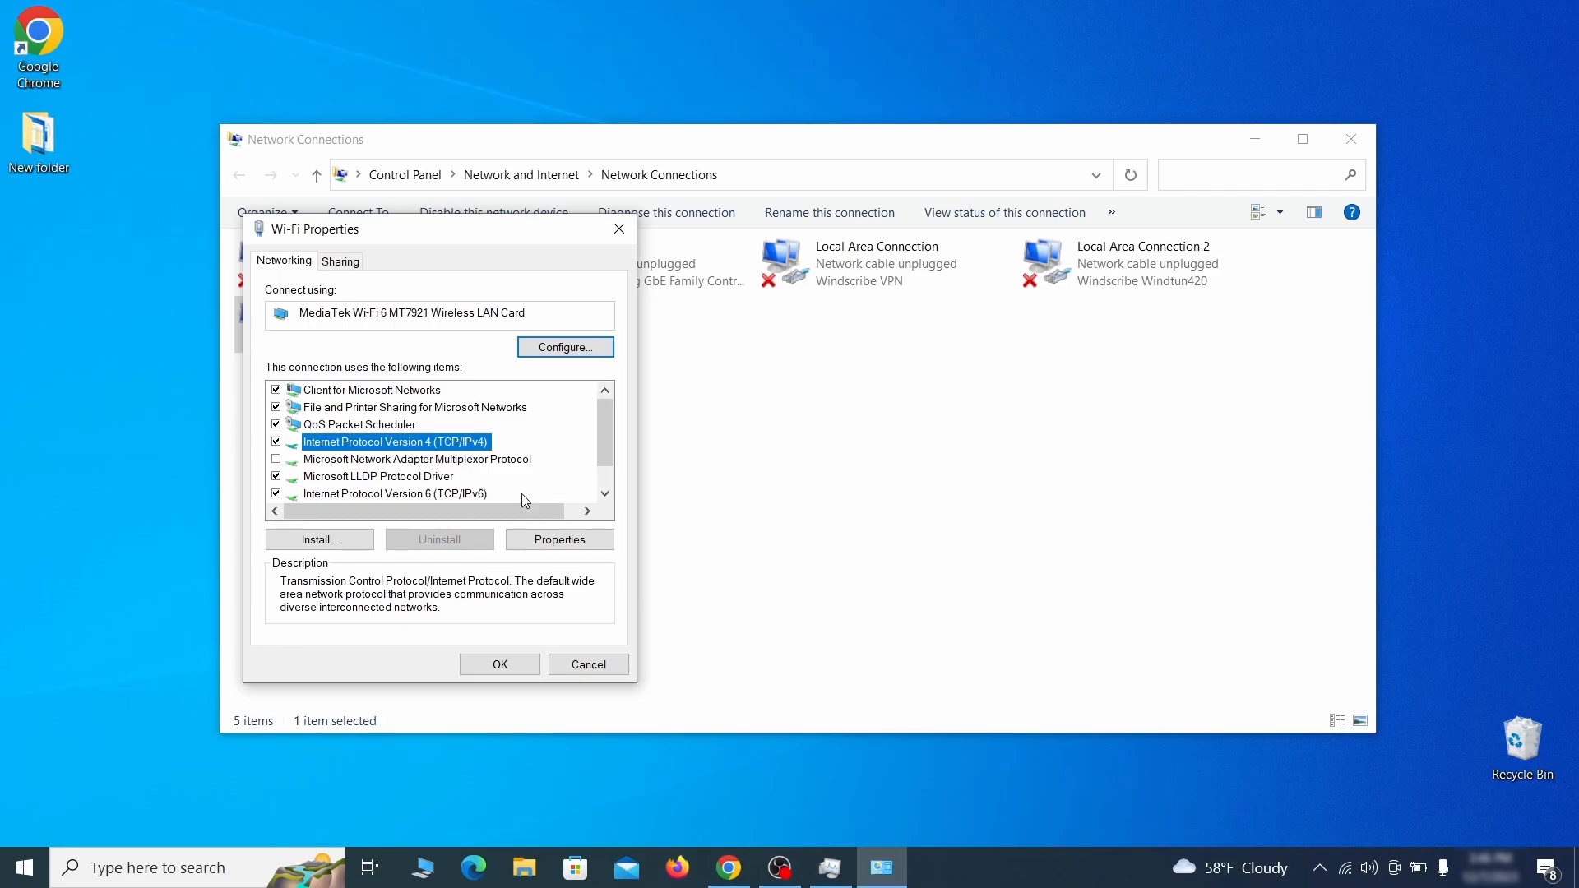
{"action": "left_click", "coordinate": [560, 540]}
{"action": "left_click_drag", "start_coordinate": [563, 303], "coordinate": [798, 240]}
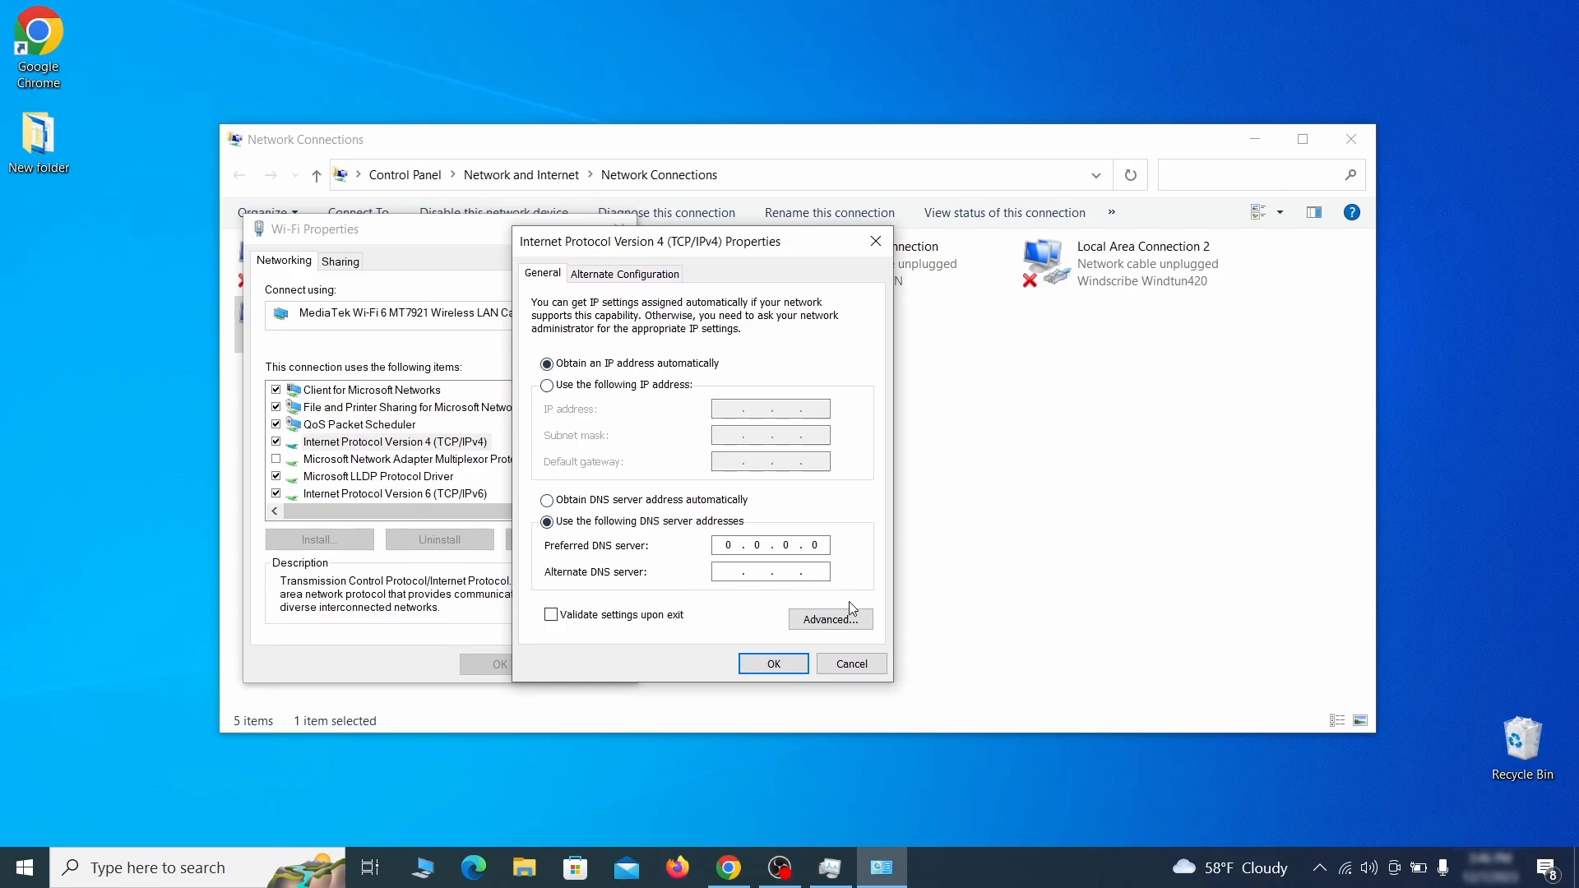
Step: Remove the 0.0.0.0 DNS server address in the advanced TCP/IP DNS settings and confirm all dialogs
{"action": "left_click", "coordinate": [854, 628]}
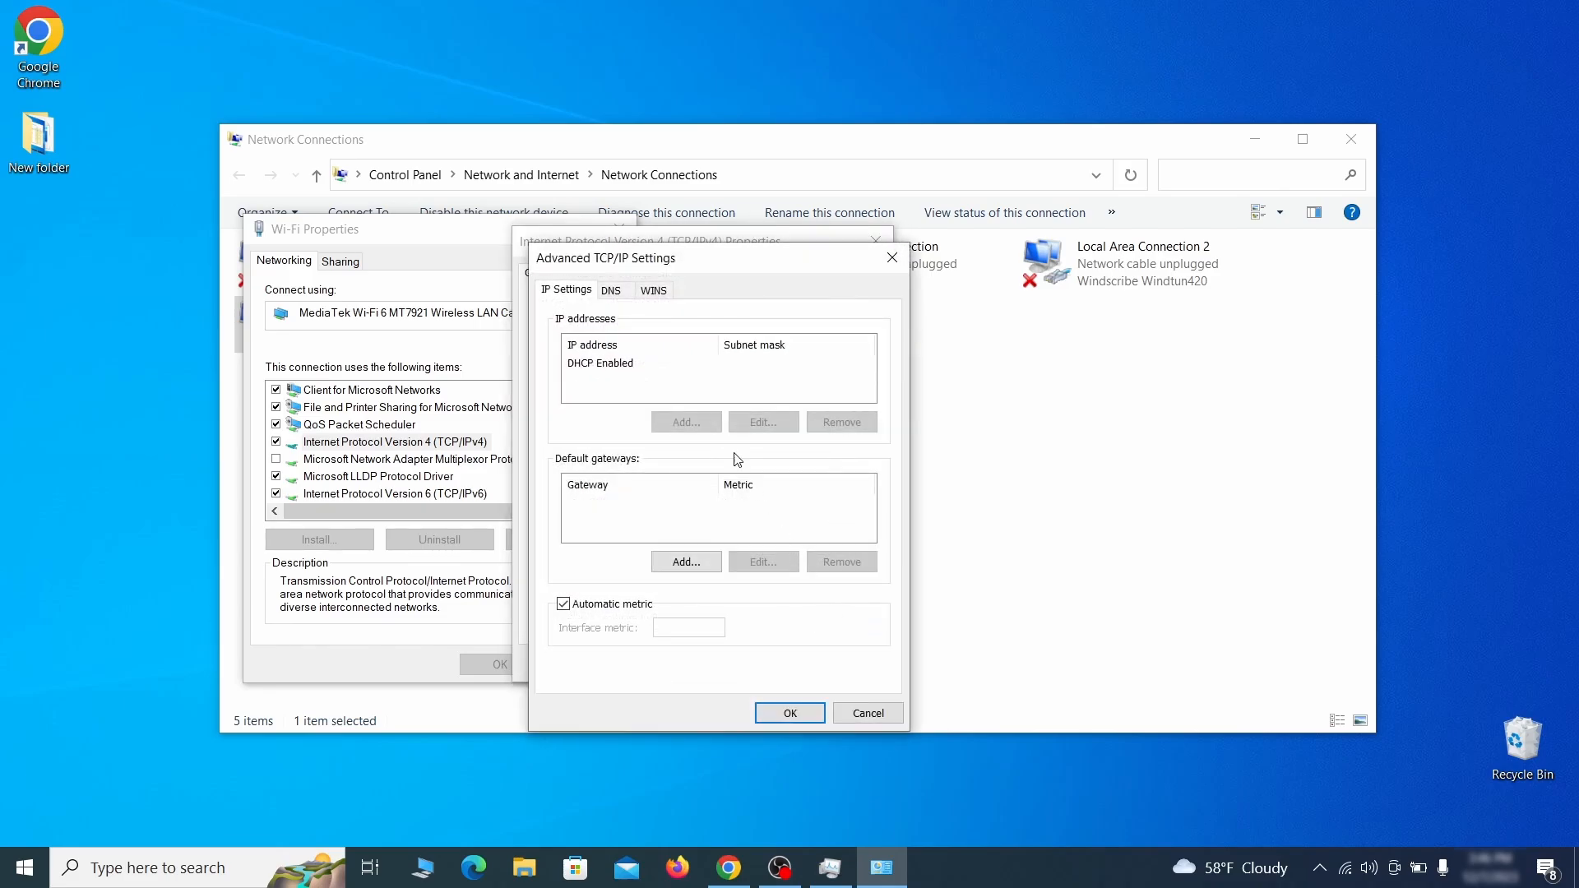
{"action": "left_click", "coordinate": [615, 291]}
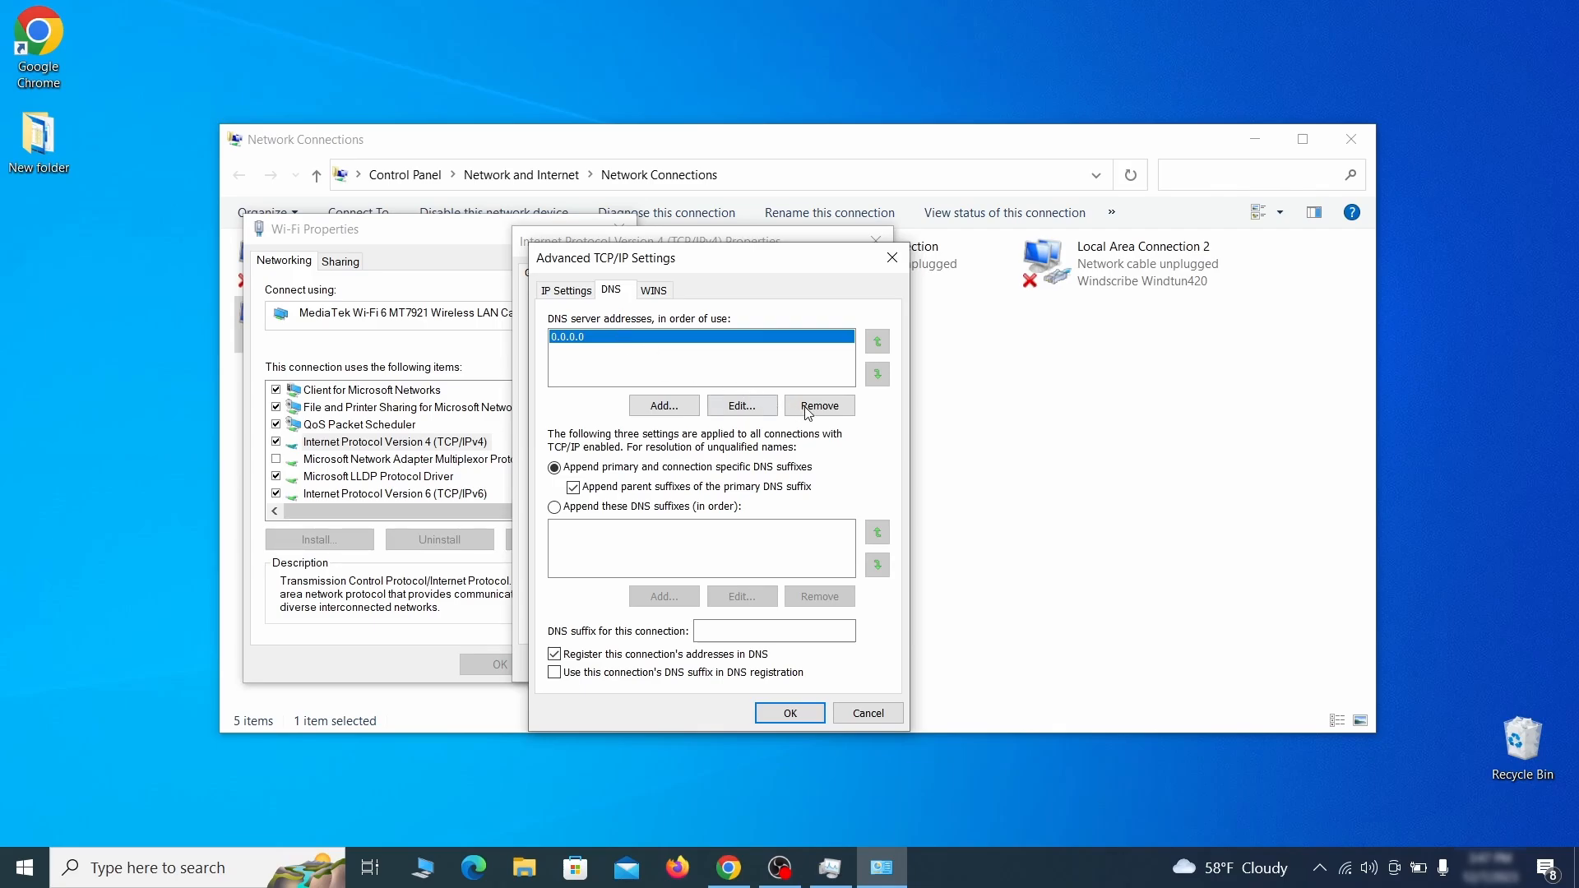
{"action": "left_click", "coordinate": [837, 411]}
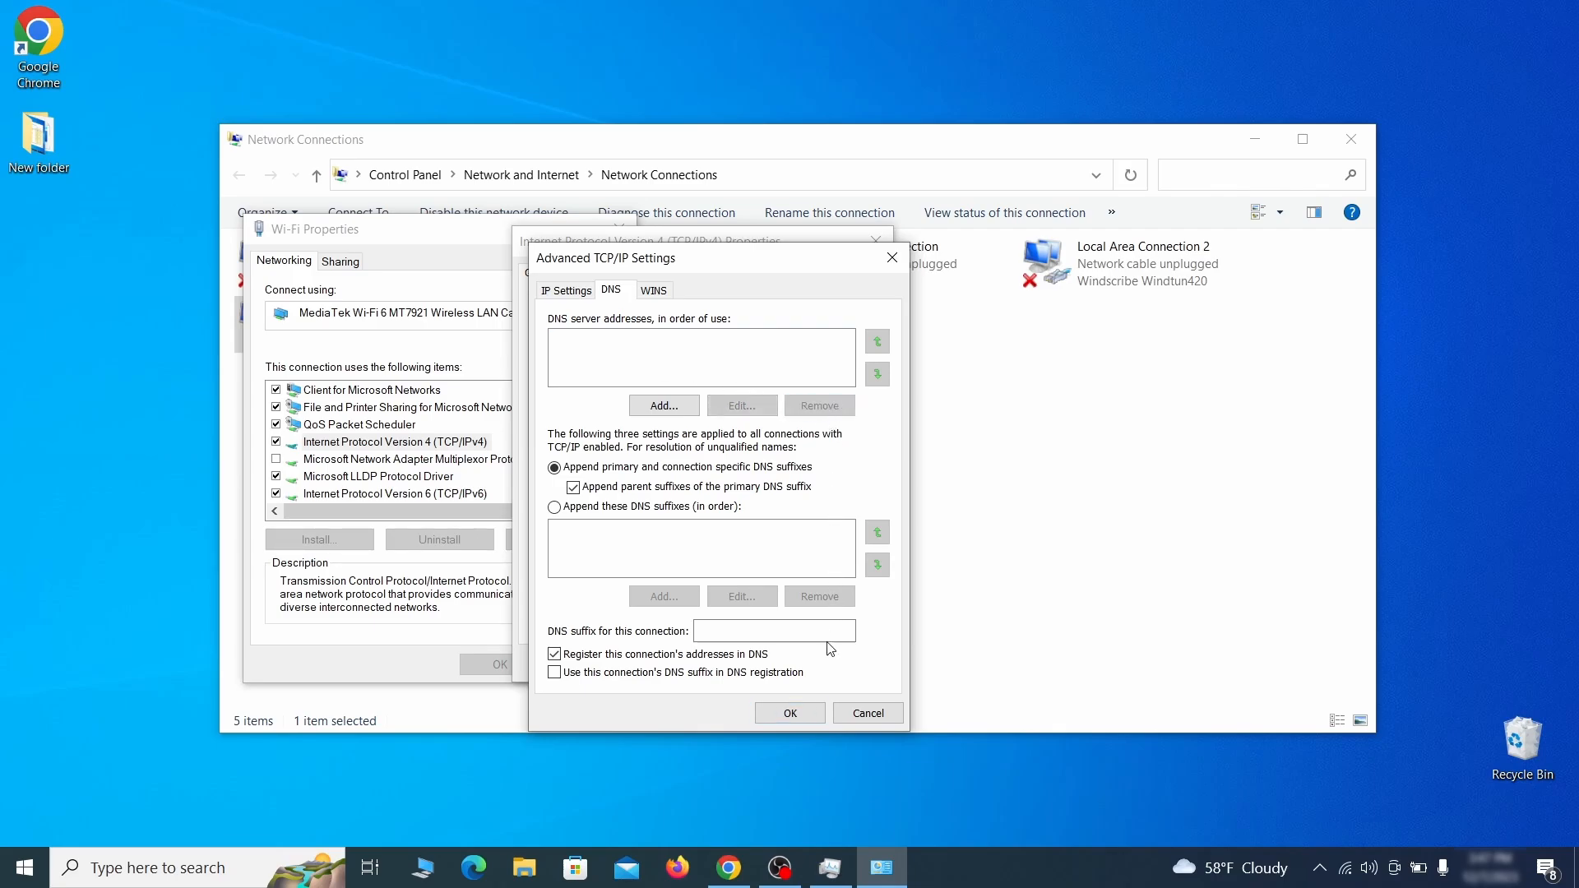
{"action": "left_click", "coordinate": [789, 713]}
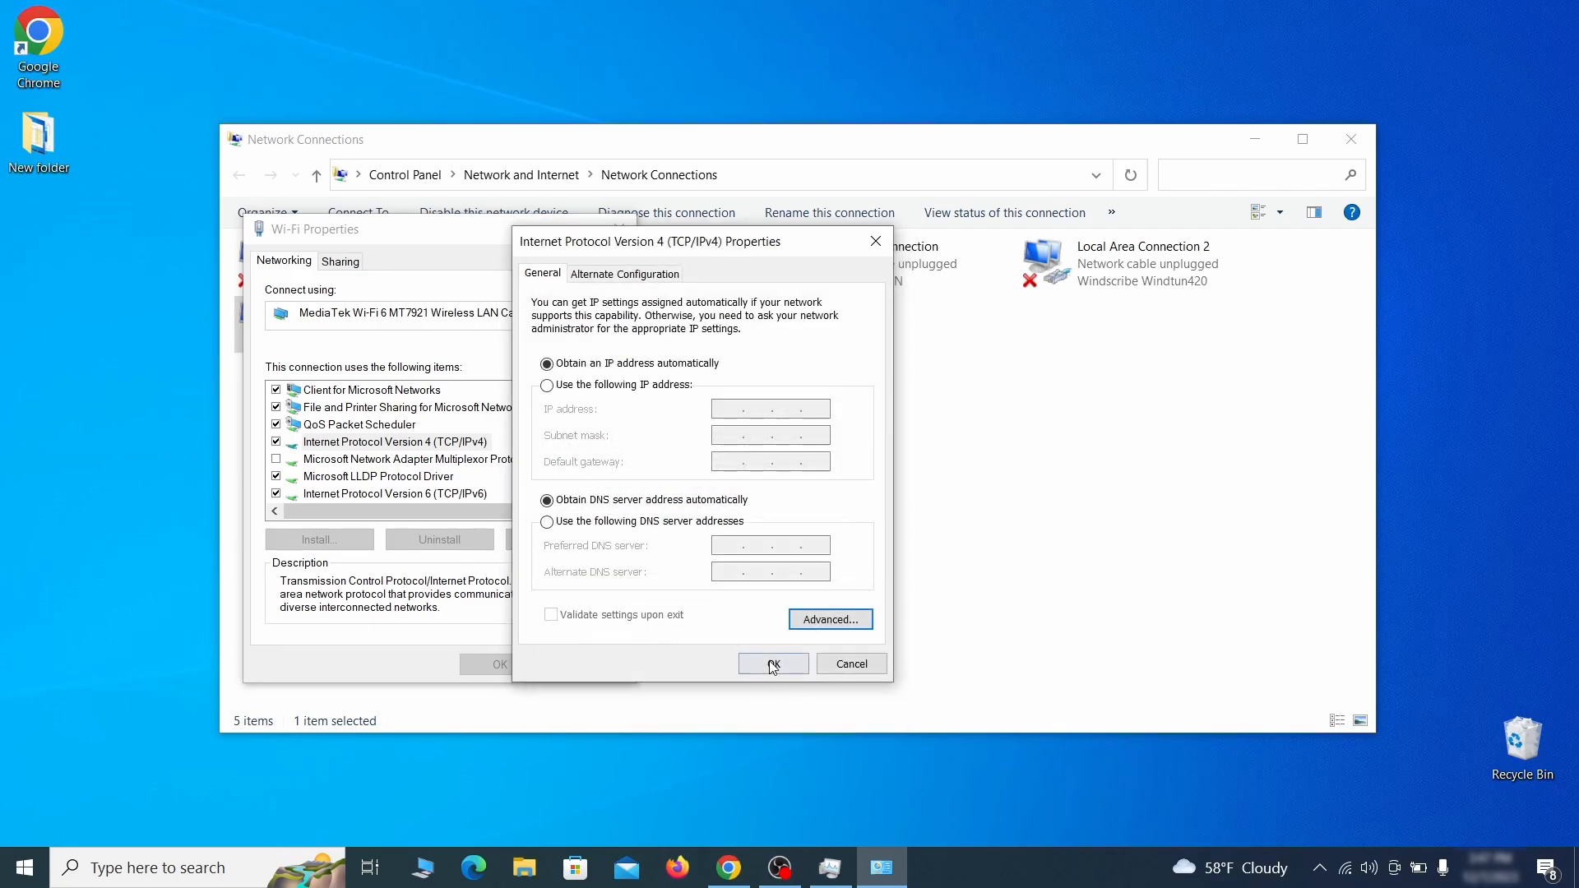
{"action": "left_click", "coordinate": [773, 664]}
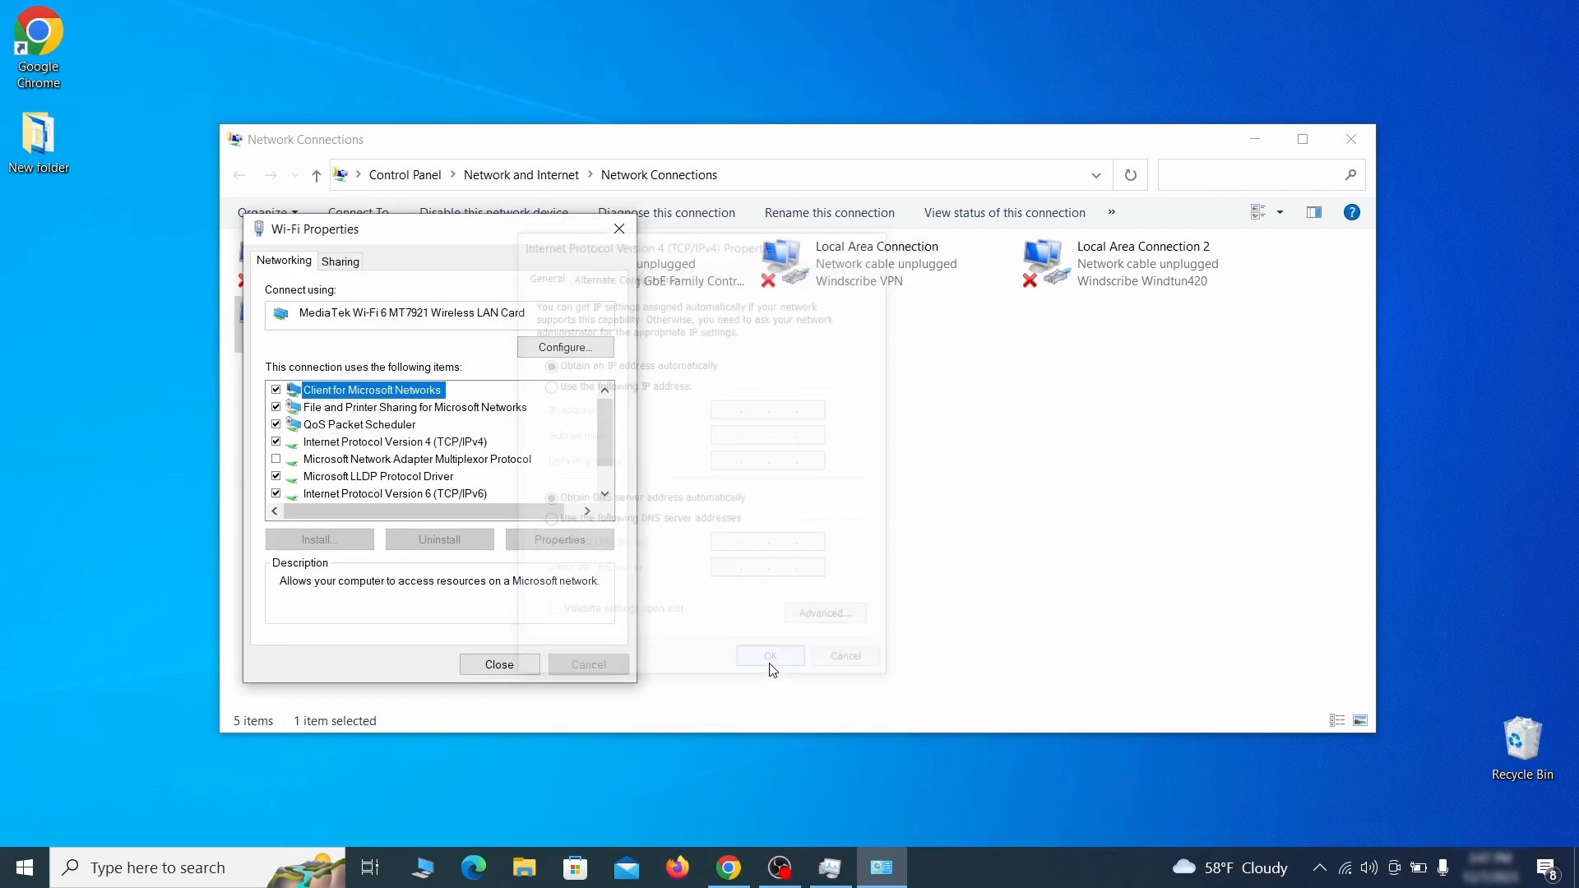
{"action": "left_click", "coordinate": [499, 664]}
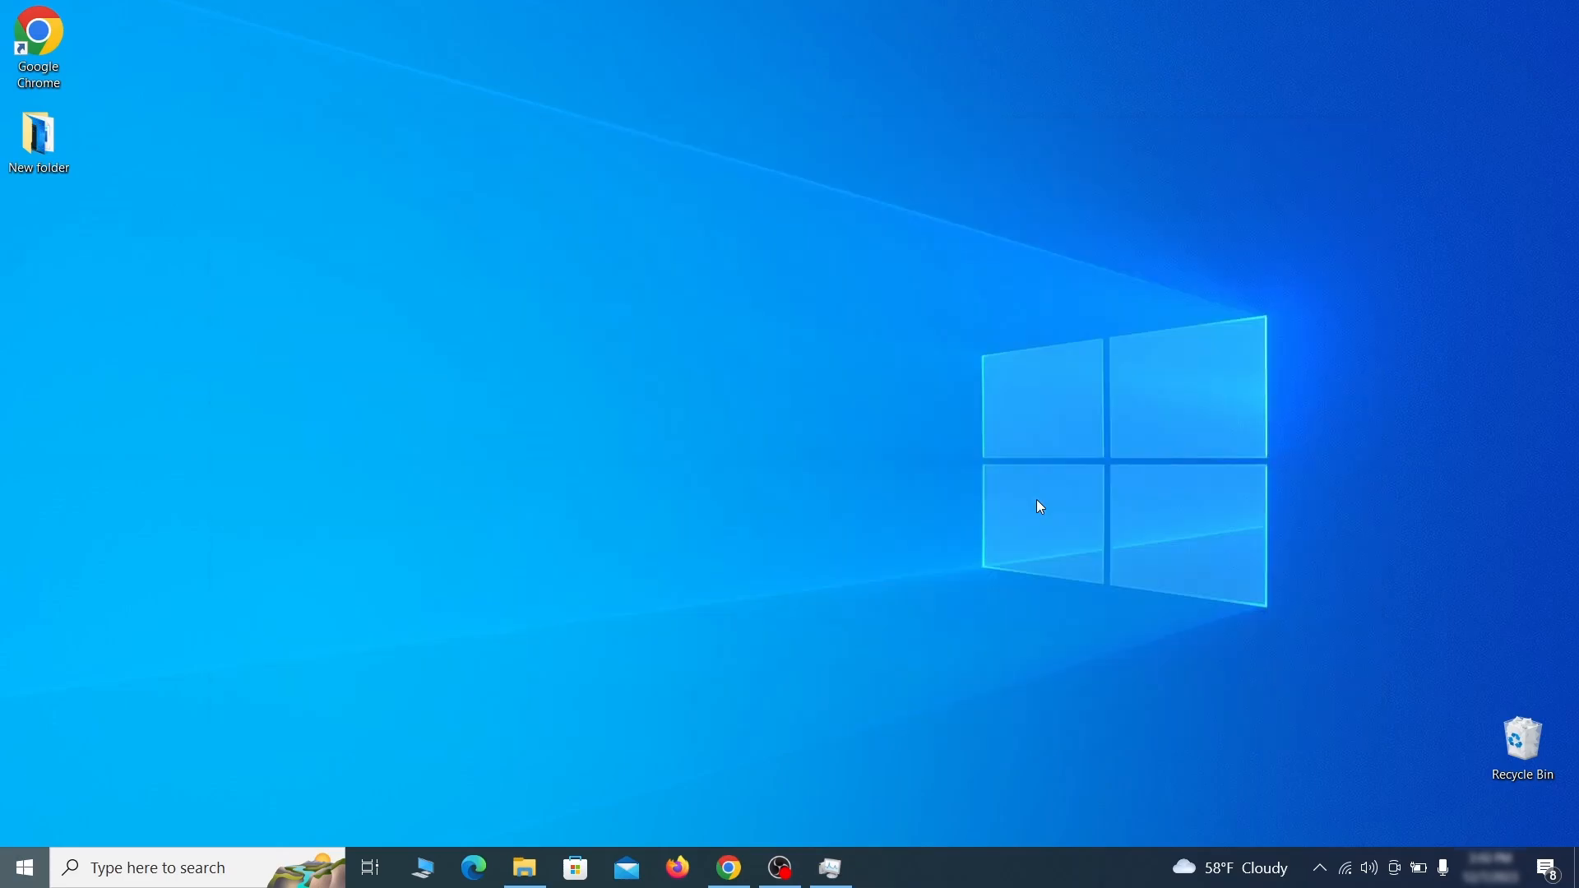
Step: Open the file C:\Windows\System32\drivers\etc\hosts in Notepad
{"action": "key", "text": "super"}
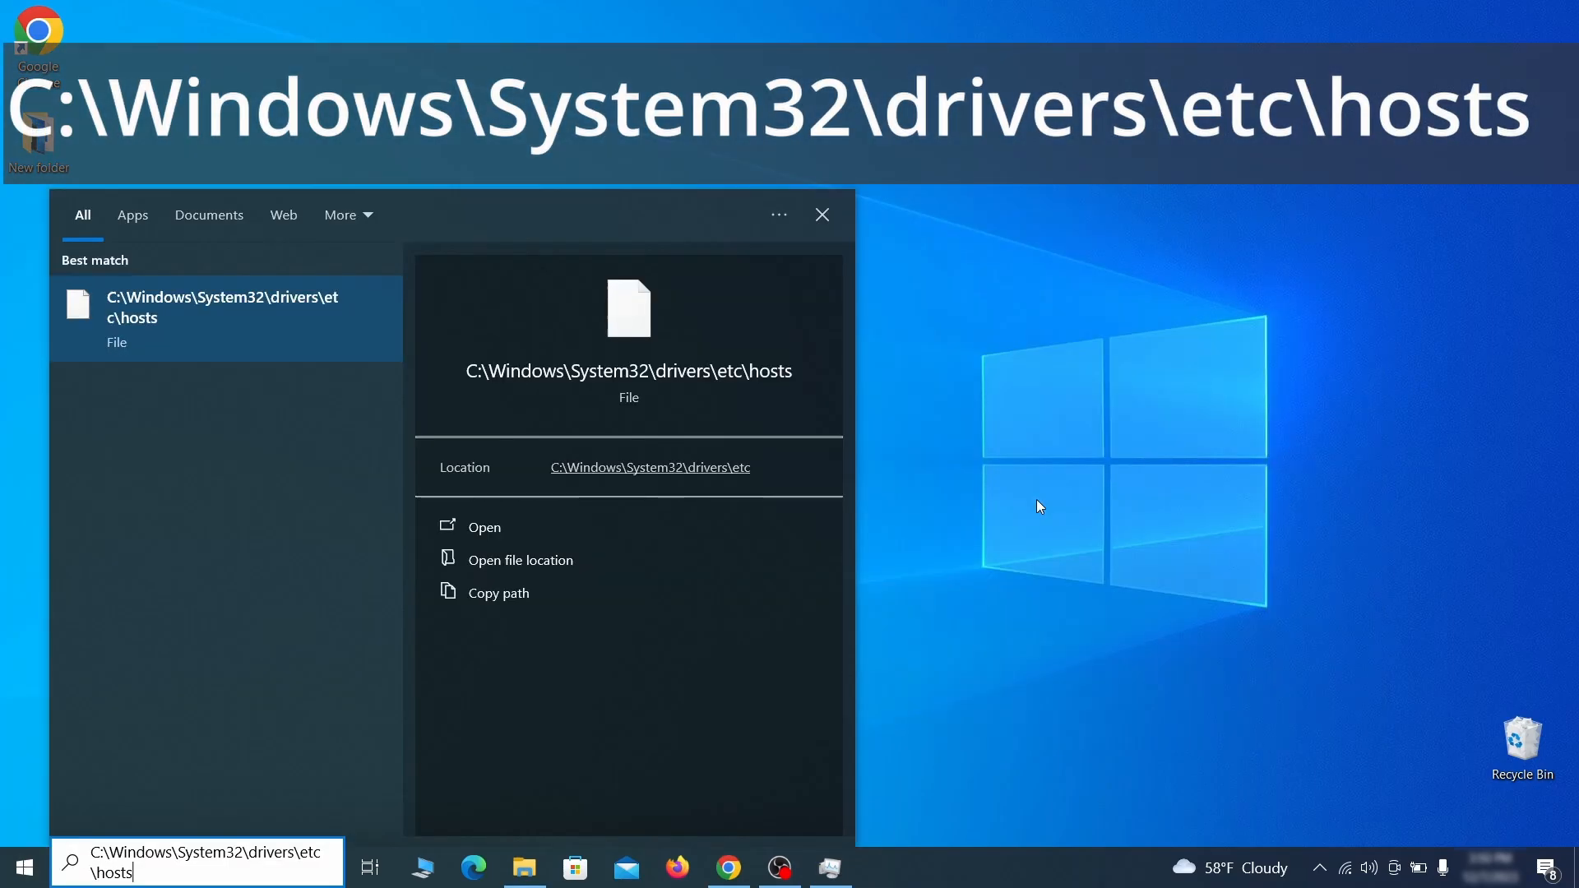
{"action": "key", "text": "Return"}
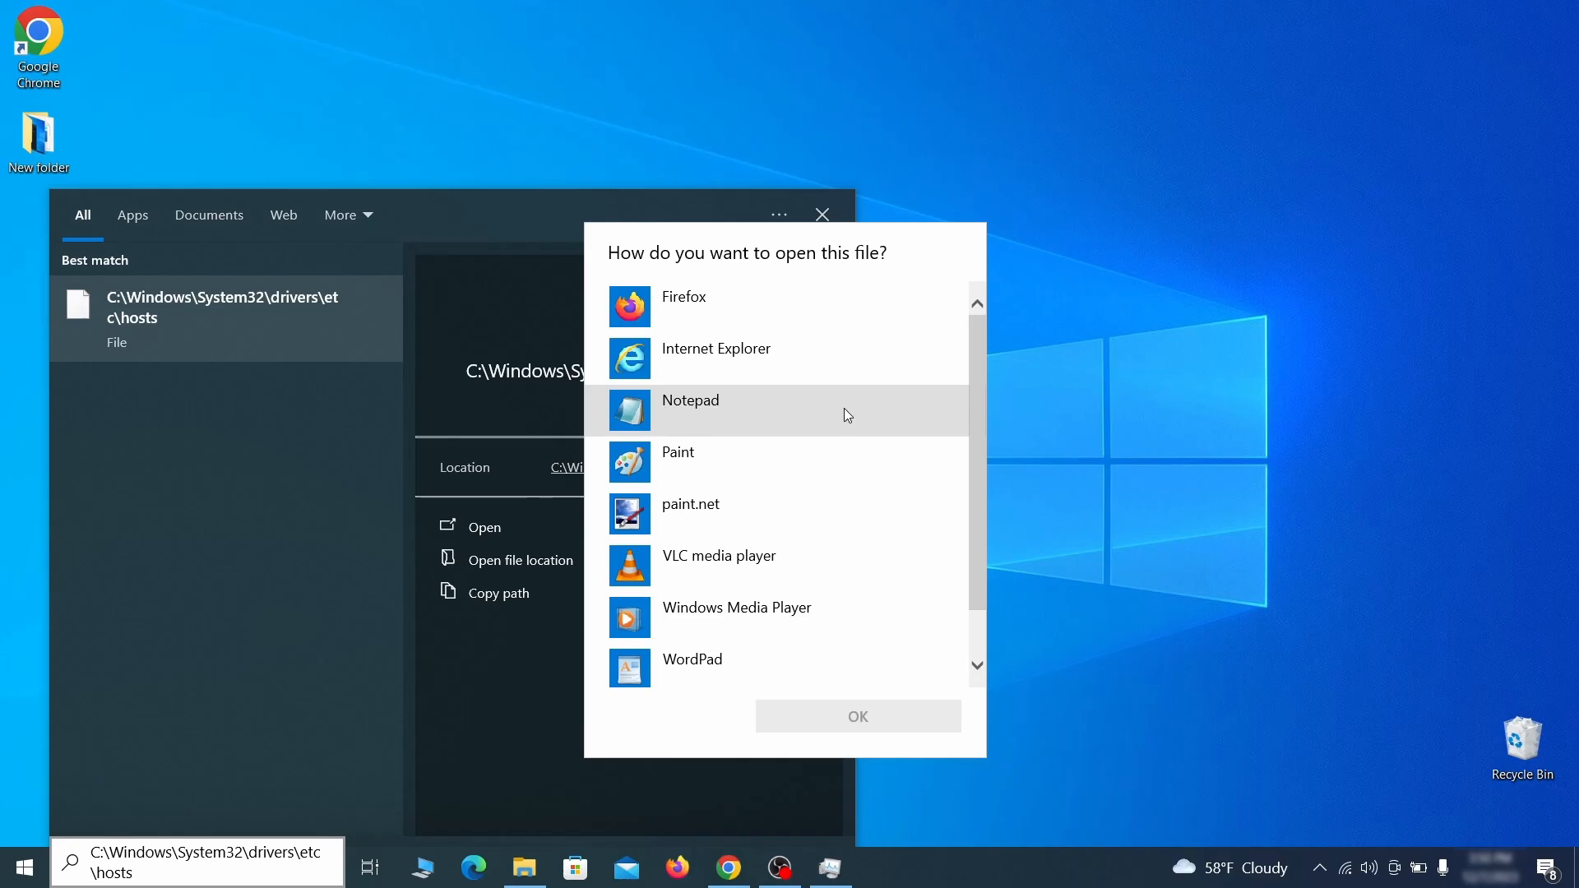
{"action": "double_click", "coordinate": [844, 408]}
Step: Delete all 0.0.0.0 entries below the localhost comment lines in the hosts file
{"action": "scroll", "coordinate": [892, 392], "scroll_direction": "down", "scroll_amount": 3}
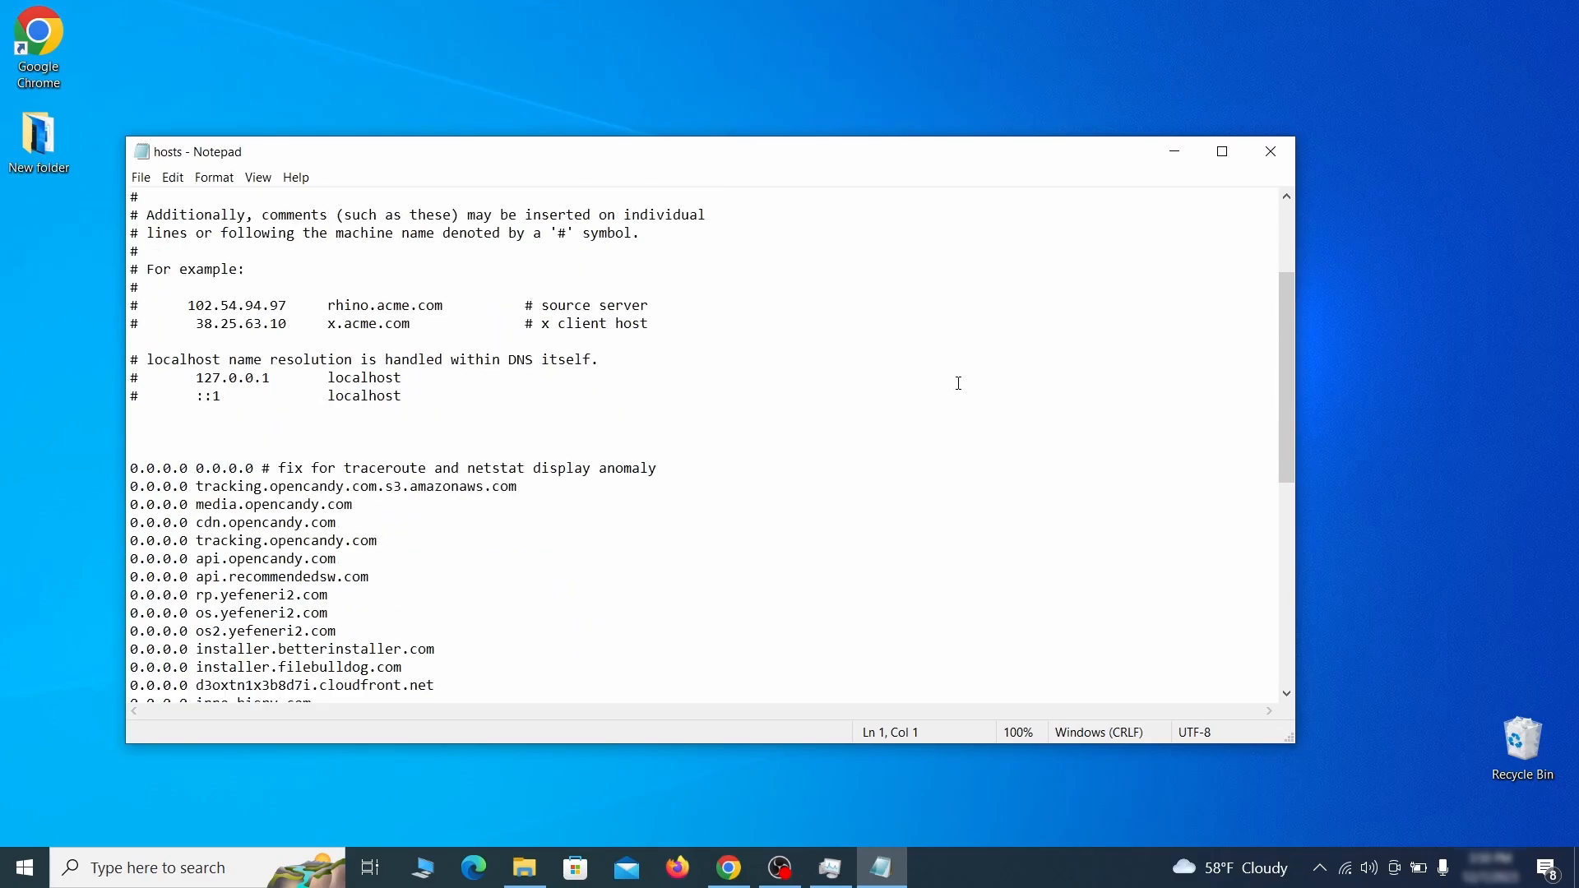
{"action": "left_click", "coordinate": [897, 413]}
{"action": "left_click_drag", "start_coordinate": [132, 469], "coordinate": [400, 662]}
{"action": "scroll", "coordinate": [424, 555], "scroll_direction": "down", "scroll_amount": 1}
{"action": "scroll", "coordinate": [451, 543], "scroll_direction": "down", "scroll_amount": 8}
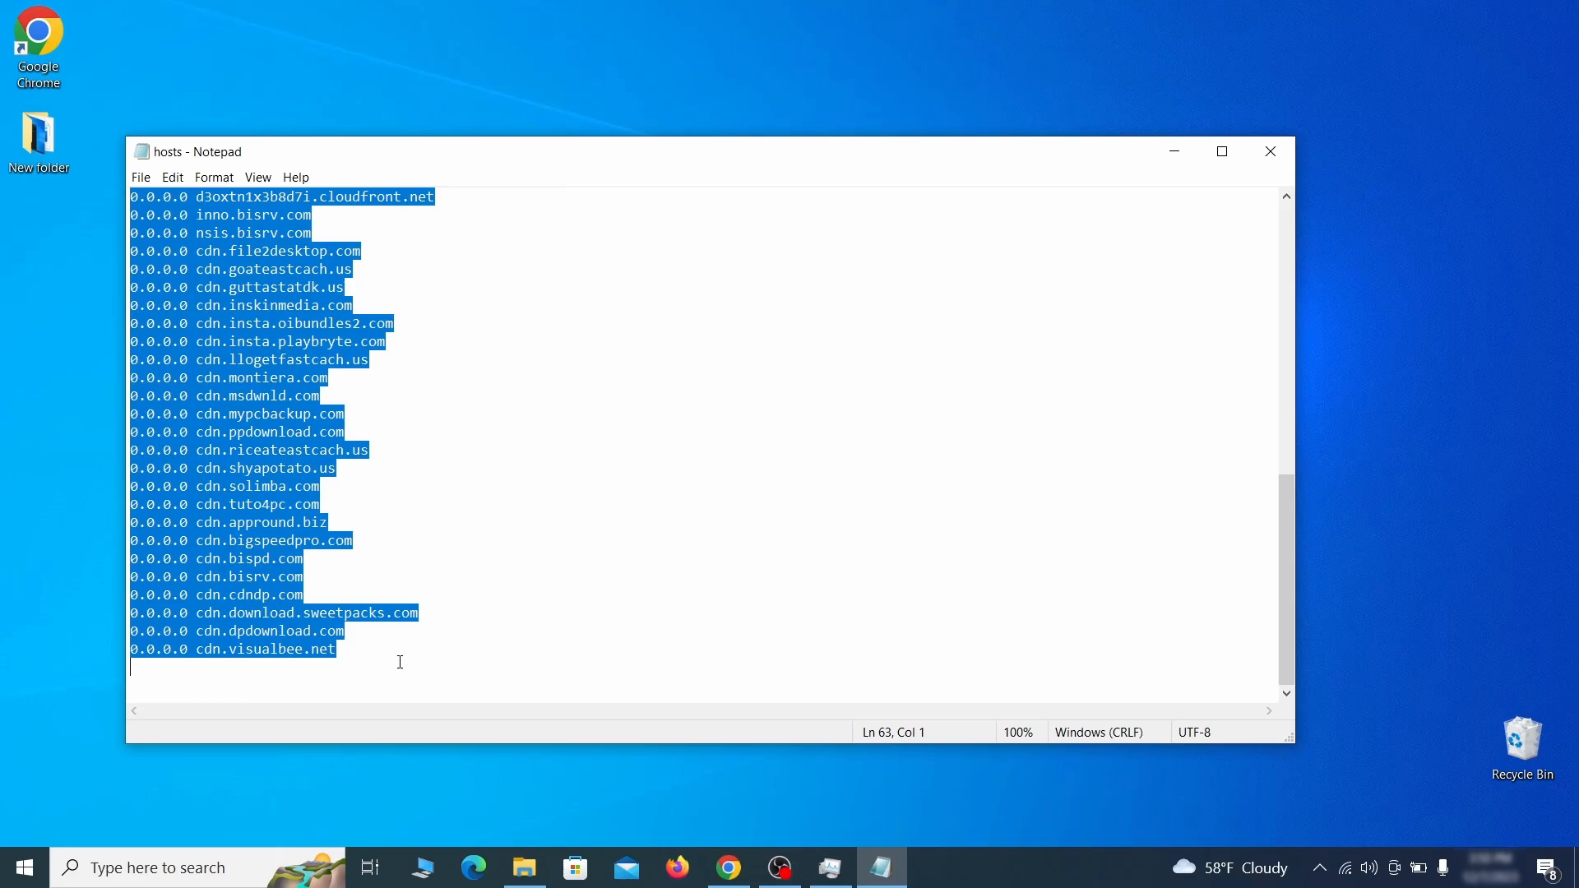
{"action": "key", "text": "Delete"}
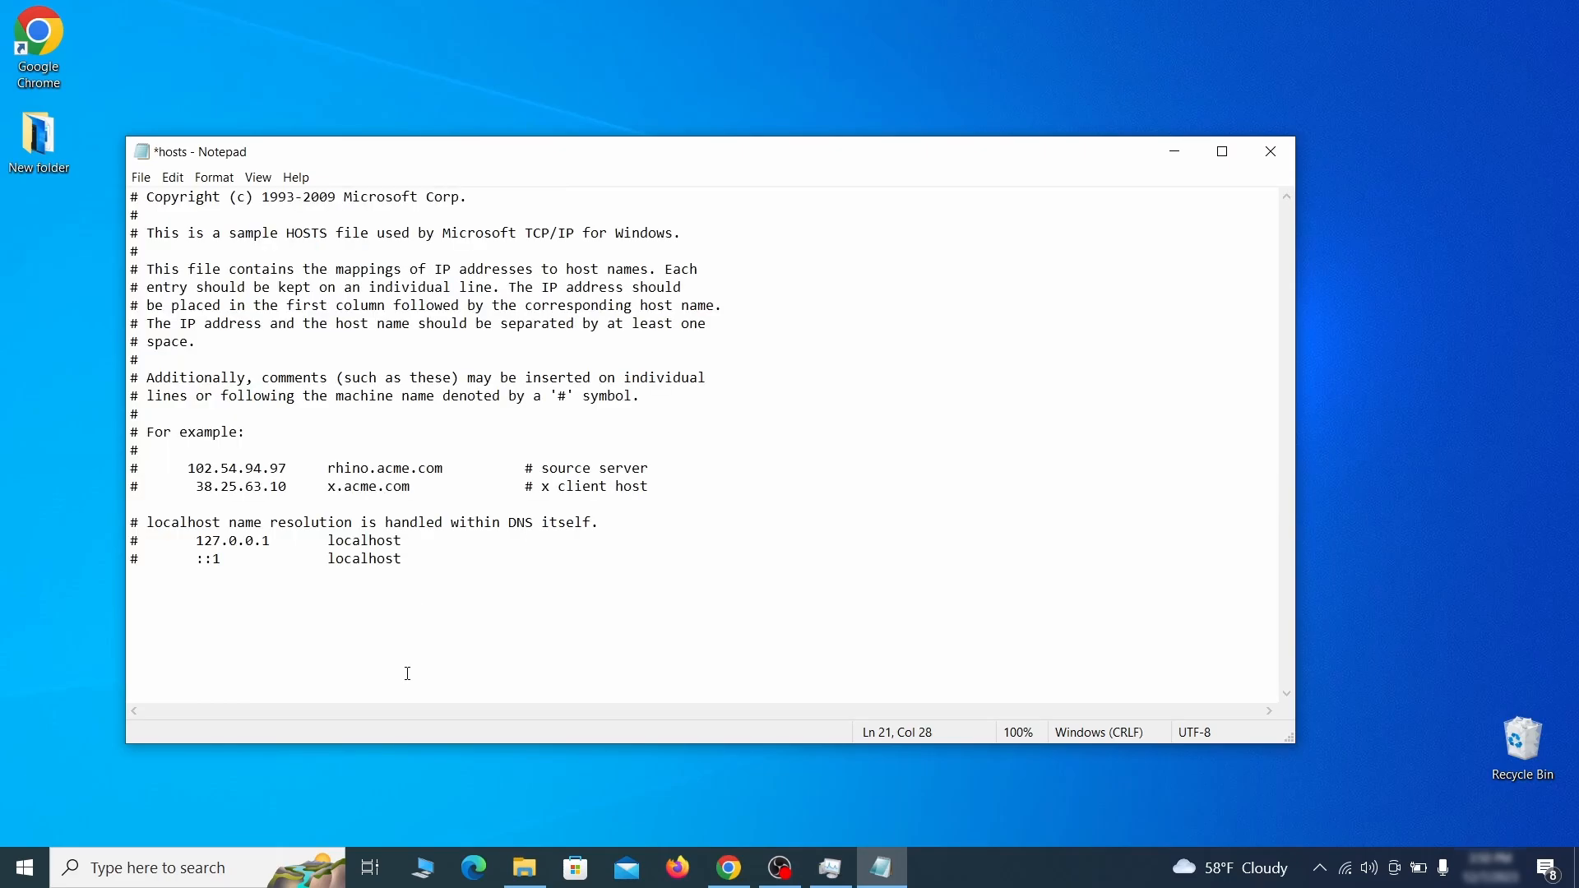
Step: Save the hosts file and close Notepad
{"action": "left_click", "coordinate": [141, 178]}
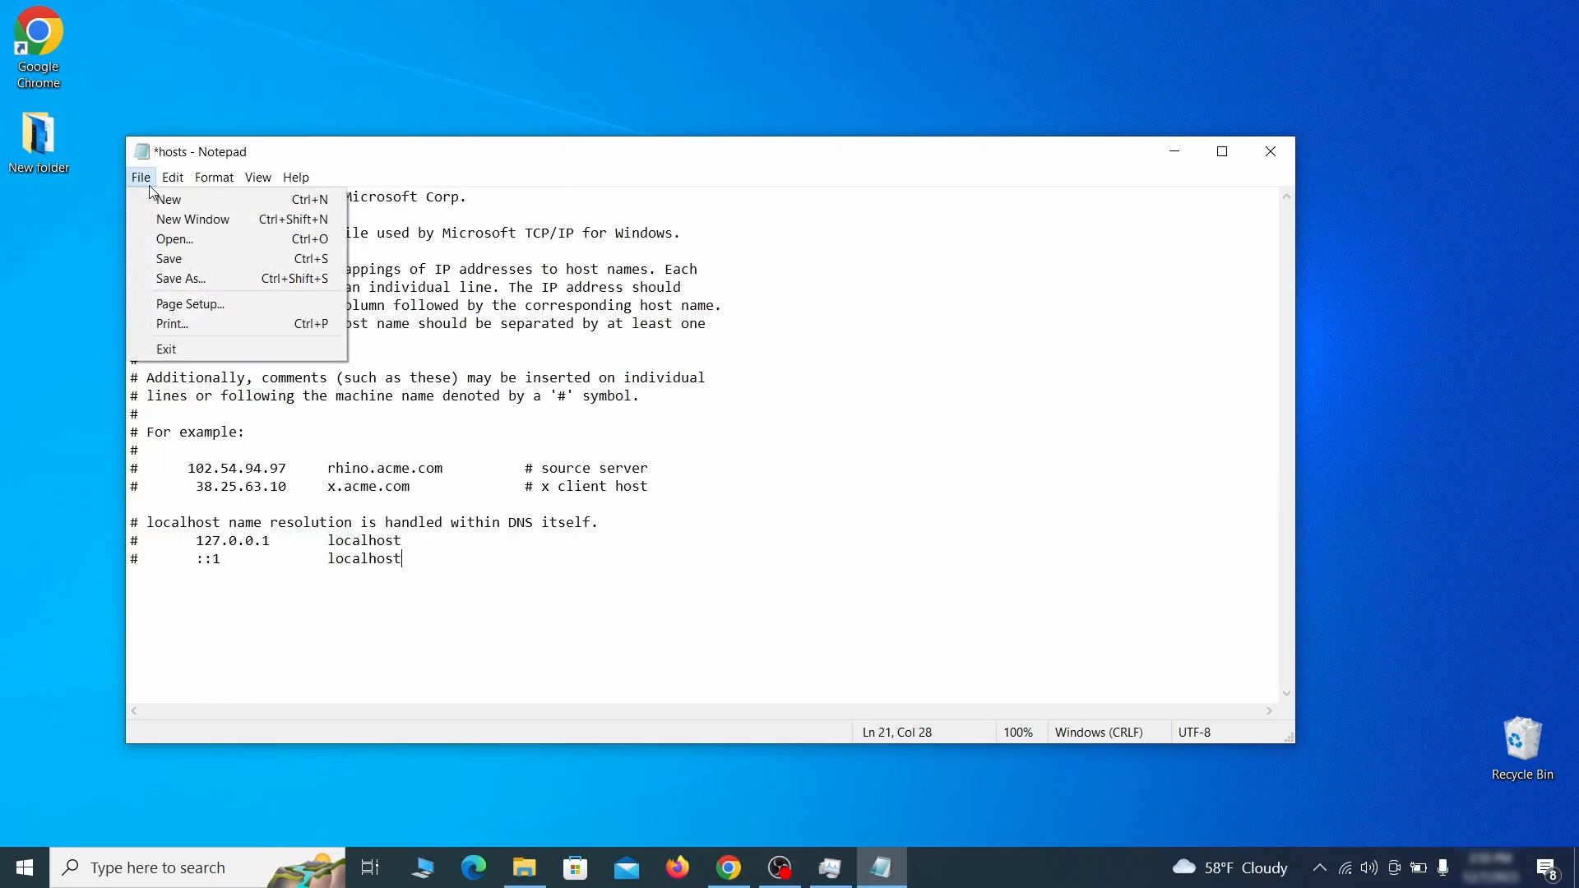
{"action": "left_click", "coordinate": [204, 256]}
{"action": "left_click", "coordinate": [1283, 150]}
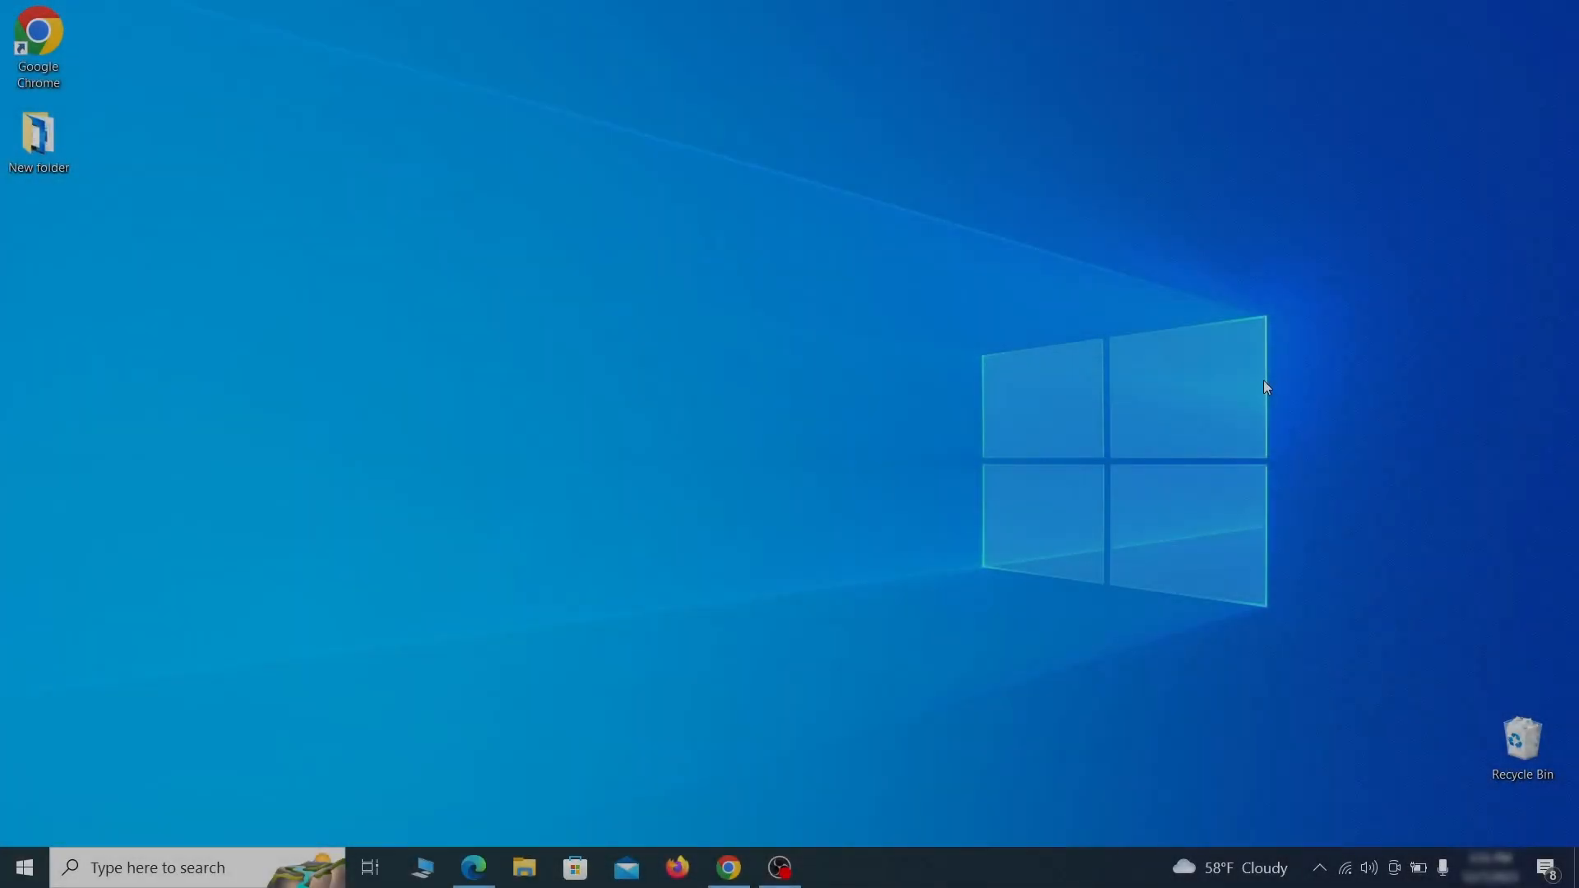
Step: Turn off Example Malware App in the Startup Apps settings and close the settings window
{"action": "key", "text": "super"}
{"action": "type", "text": "startup"}
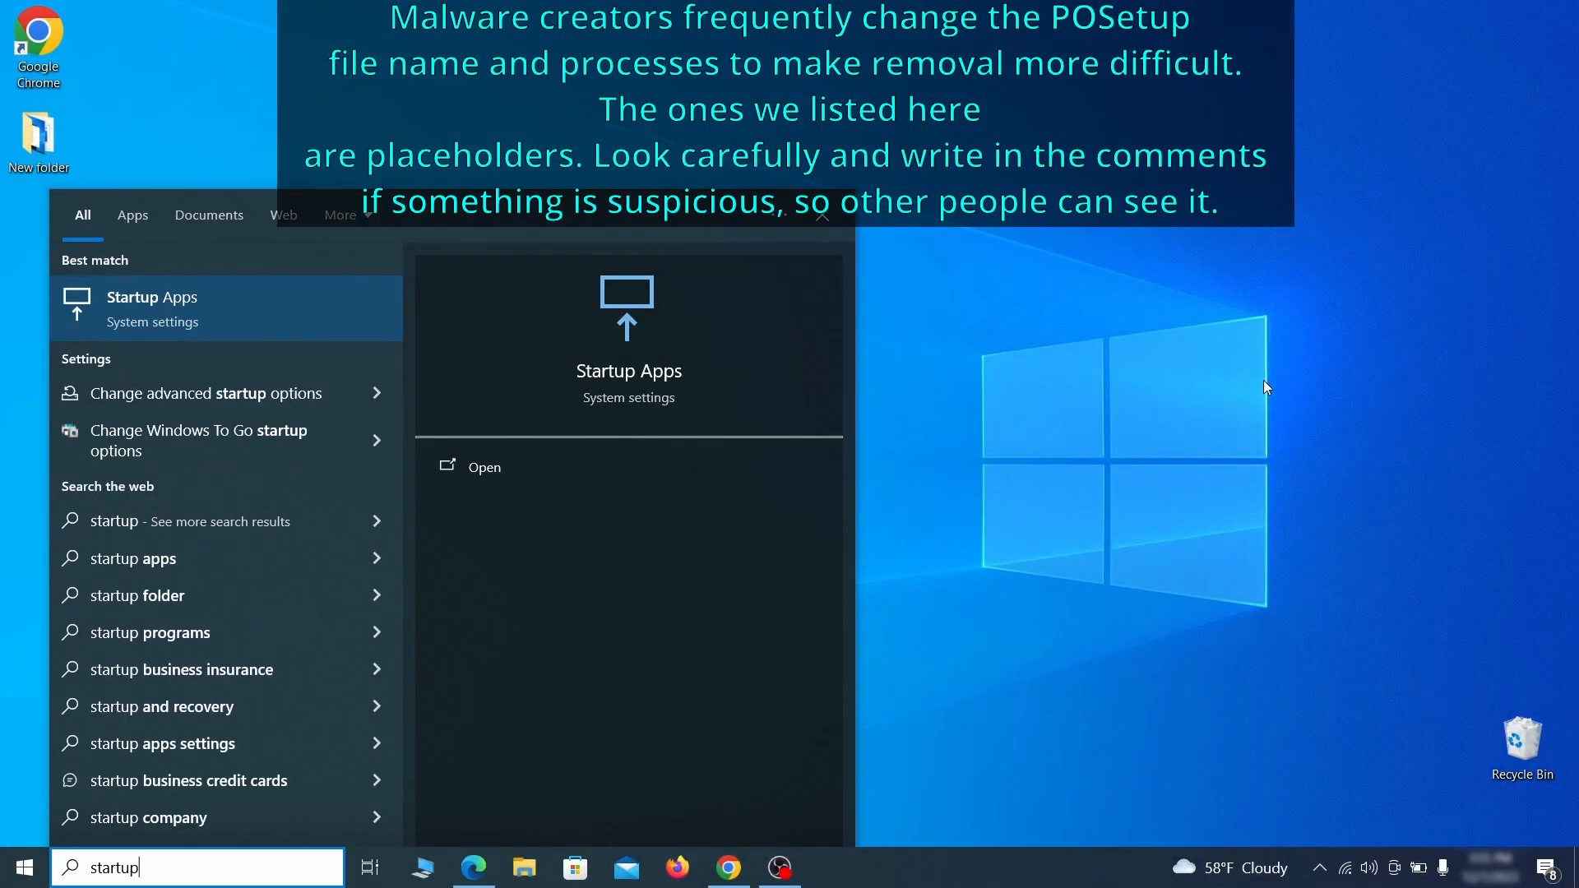
{"action": "type", "text": " apps"}
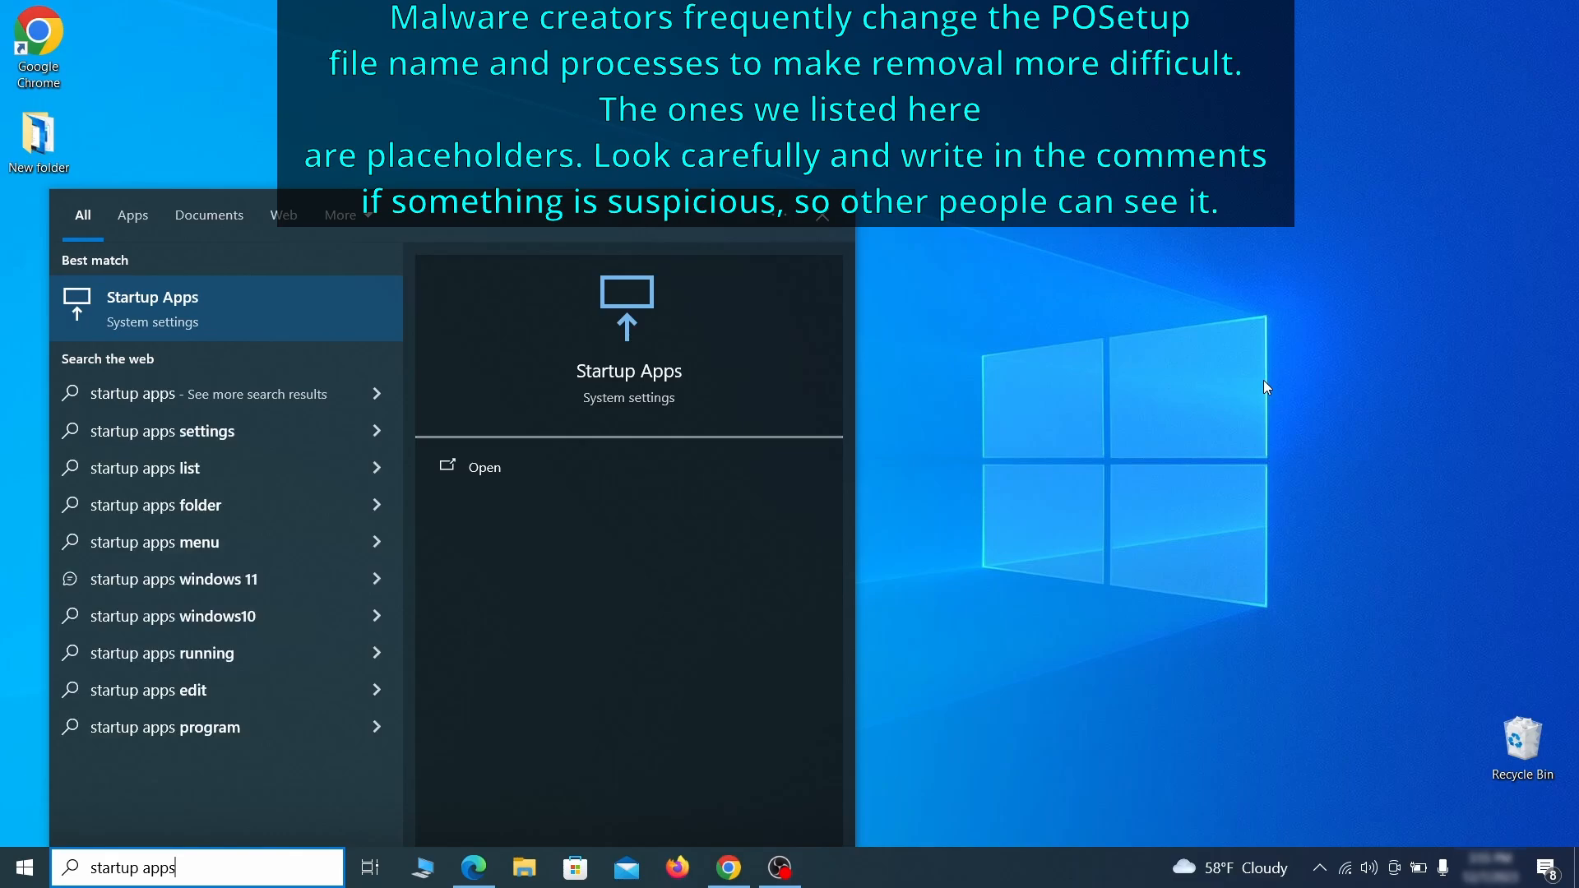
{"action": "key", "text": "Return"}
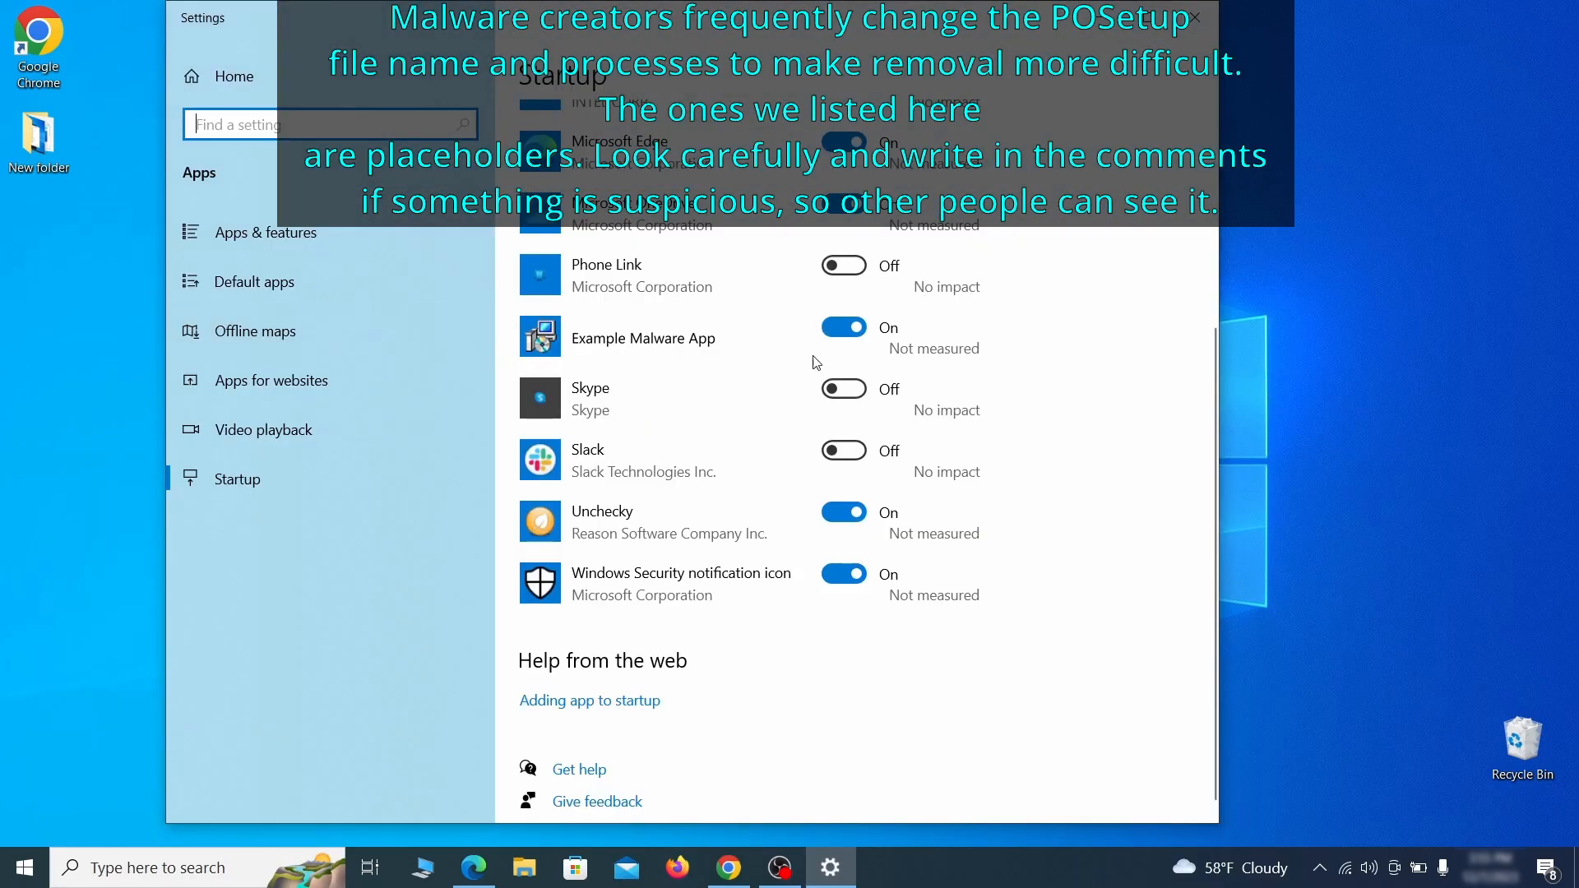
{"action": "left_click", "coordinate": [848, 333]}
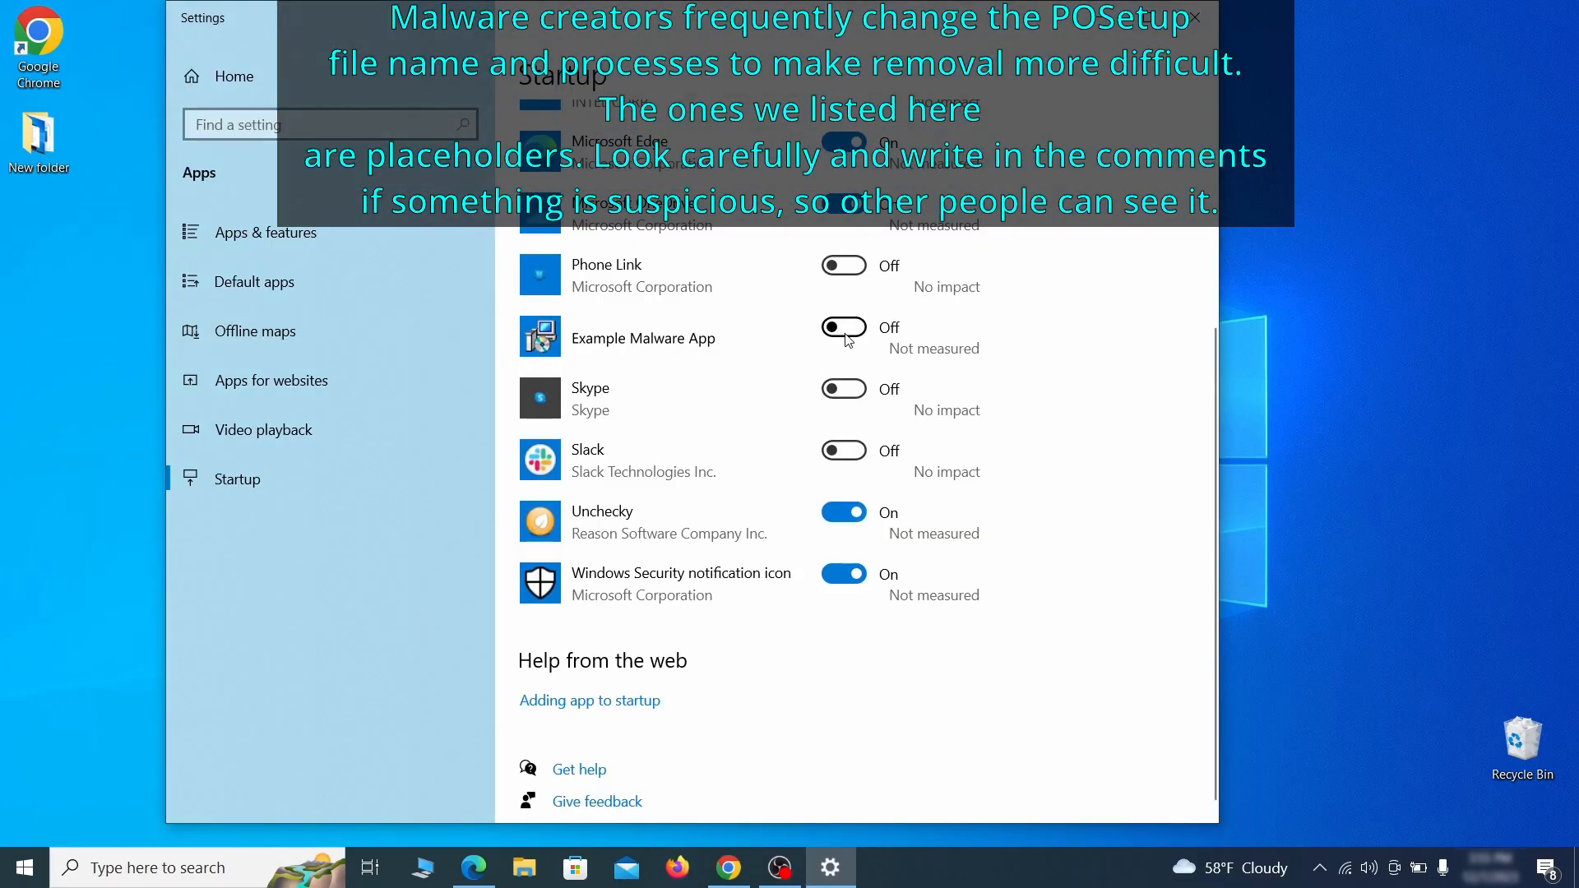
{"action": "left_click", "coordinate": [1195, 17]}
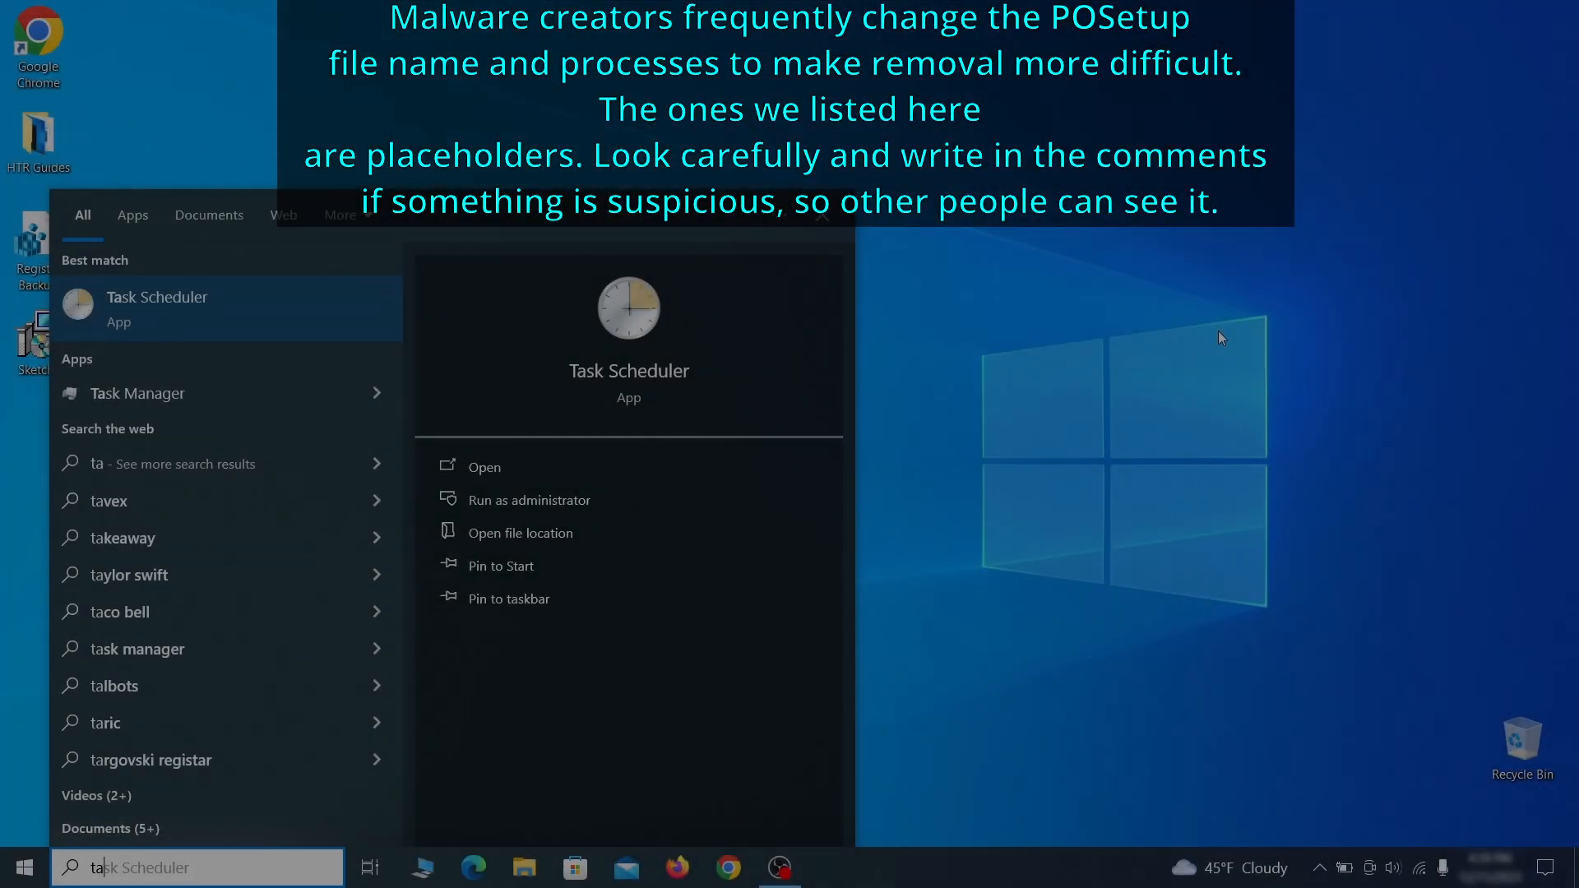
Step: Open Task Scheduler's library and examine the Example Malware App task's properties, triggers and actions
{"action": "type", "text": "sk schedu"}
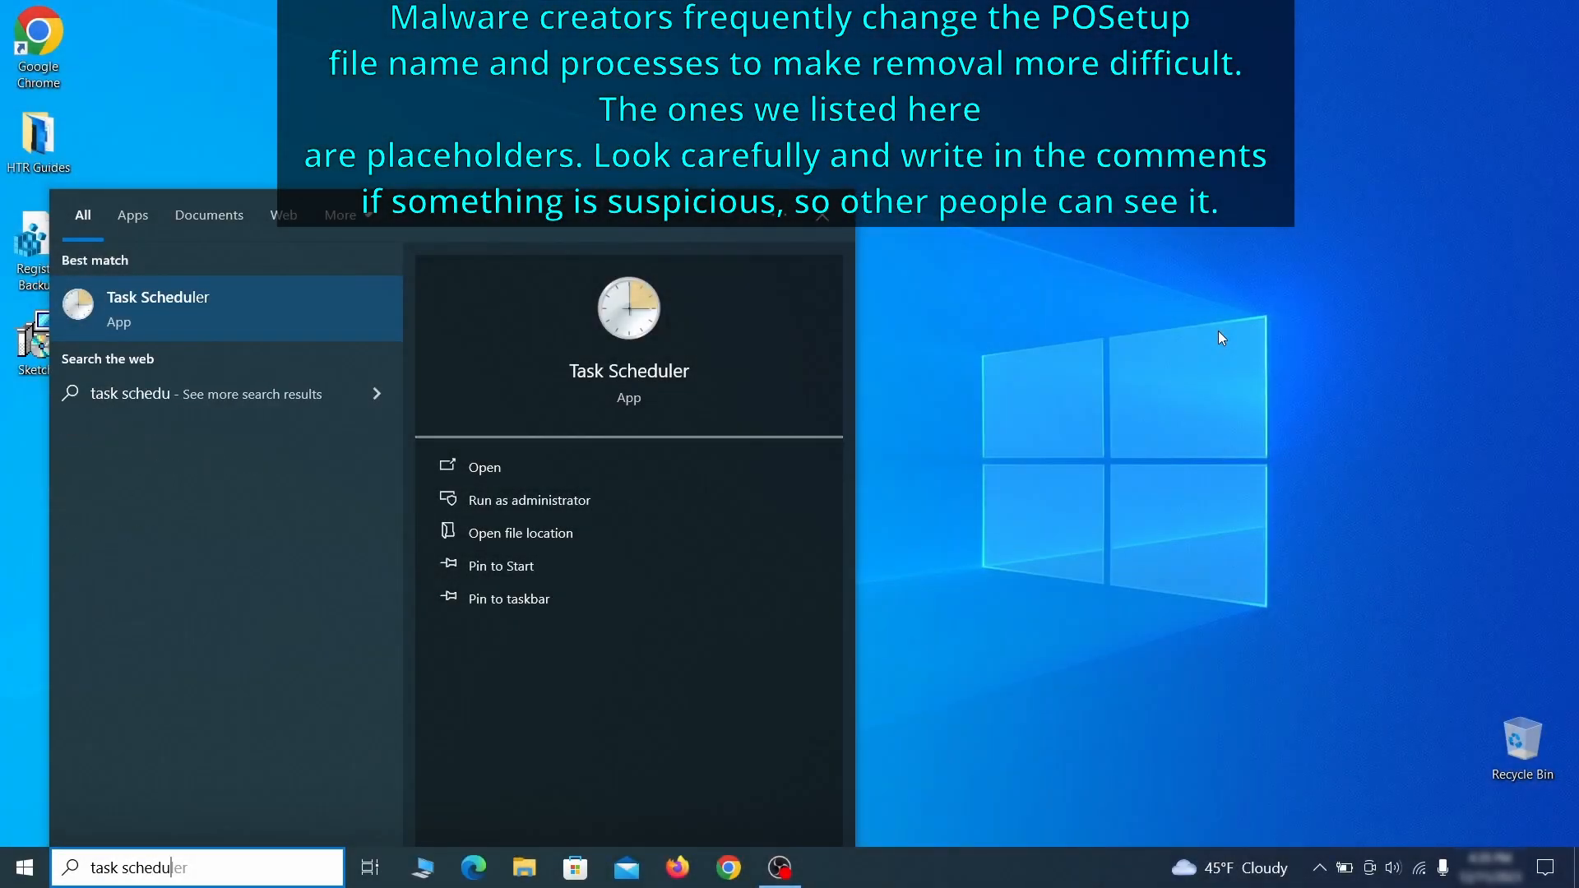
{"action": "key", "text": "Return"}
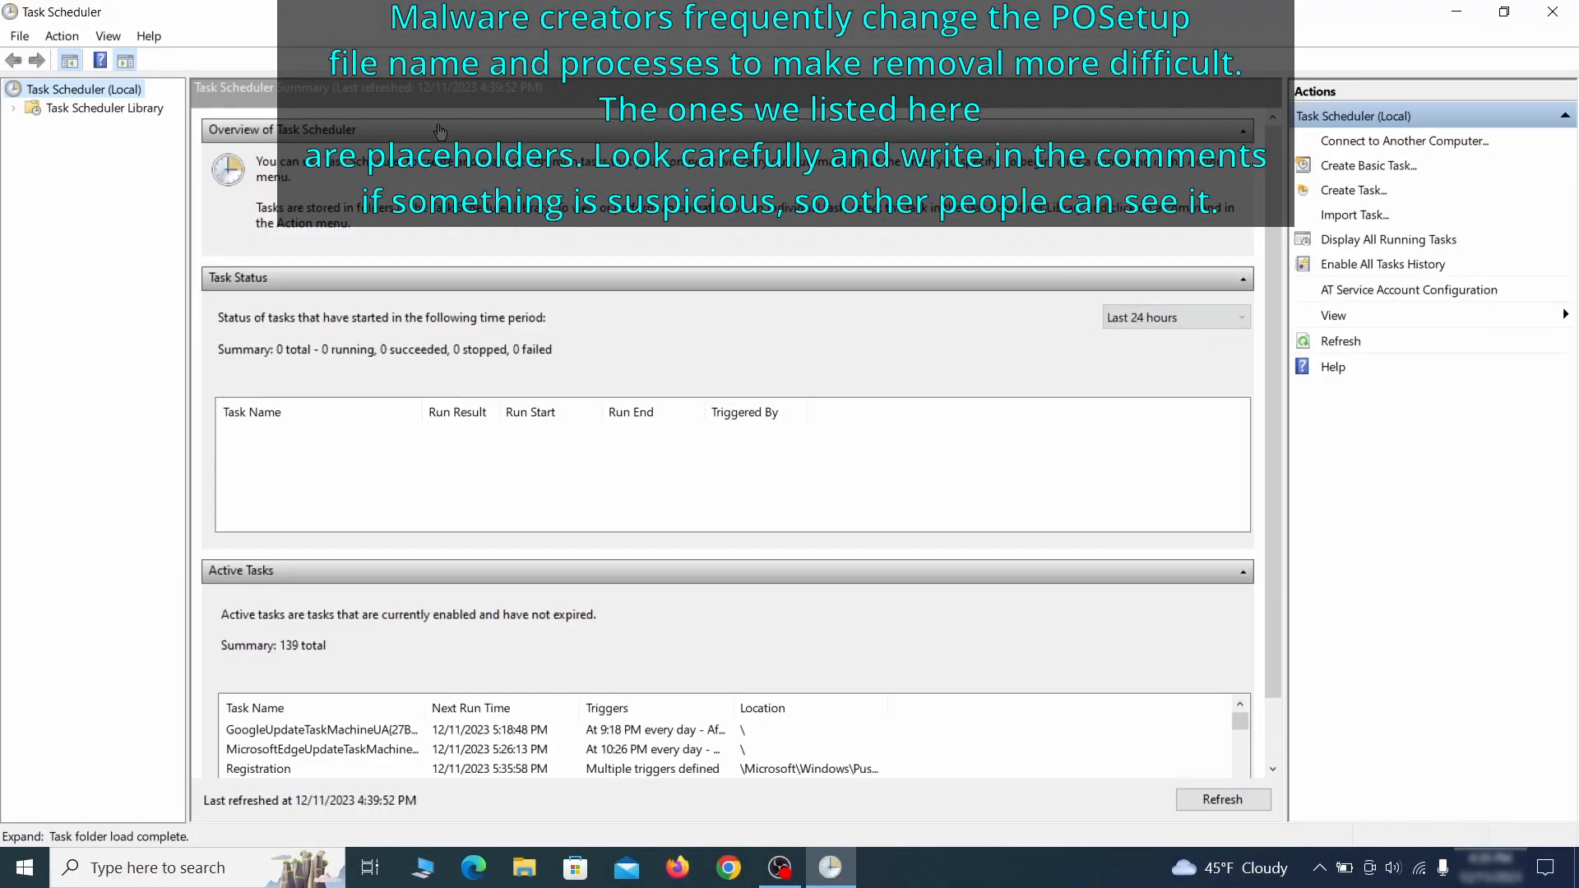
{"action": "left_click", "coordinate": [142, 111]}
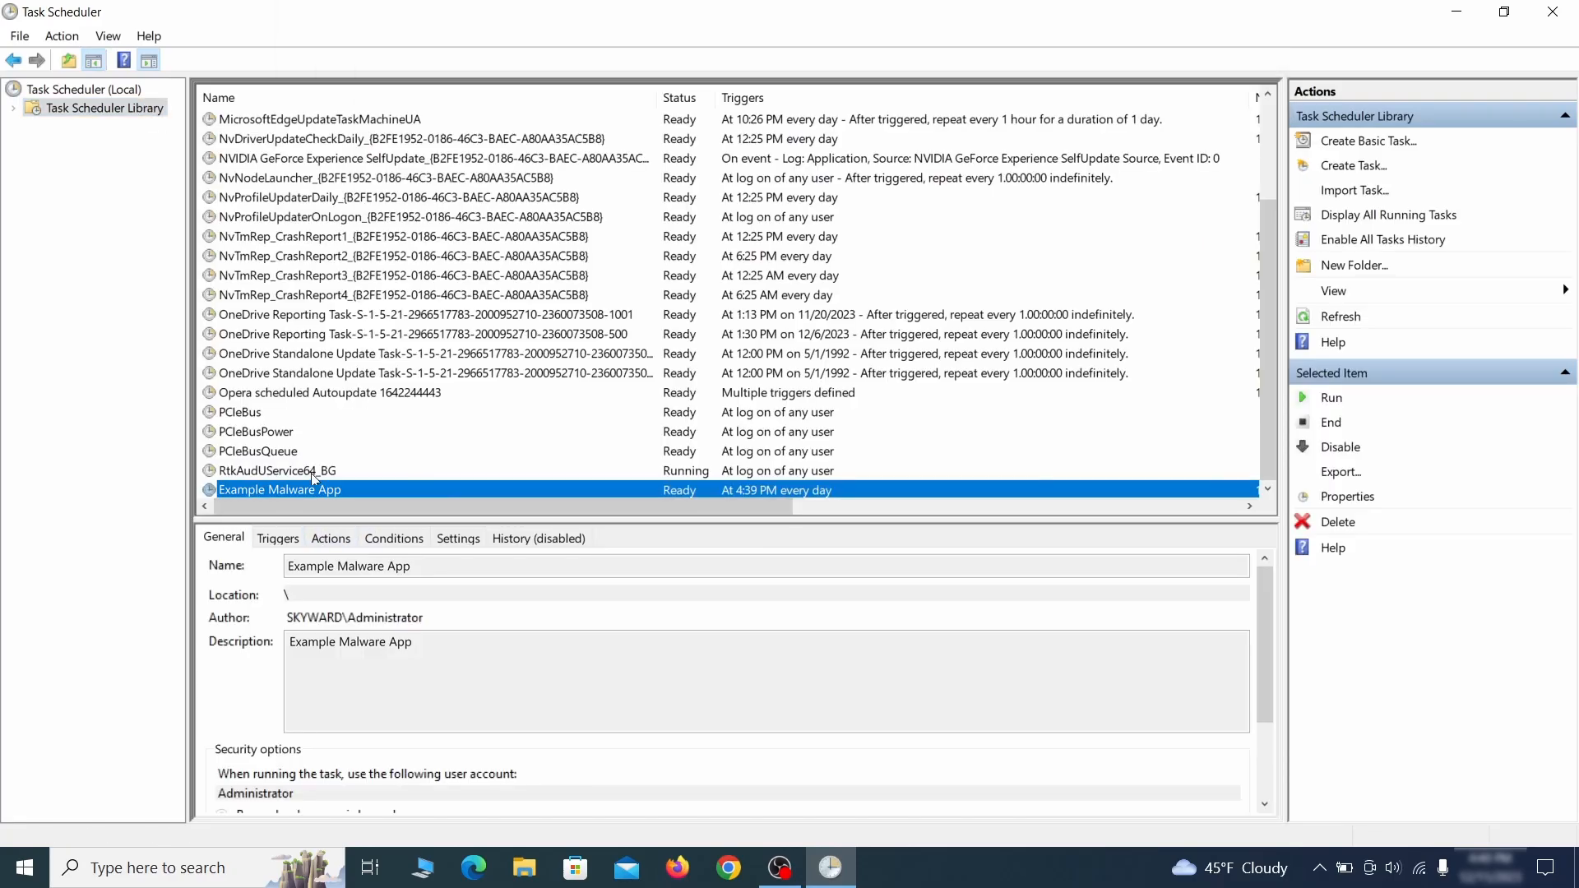
{"action": "right_click", "coordinate": [457, 493]}
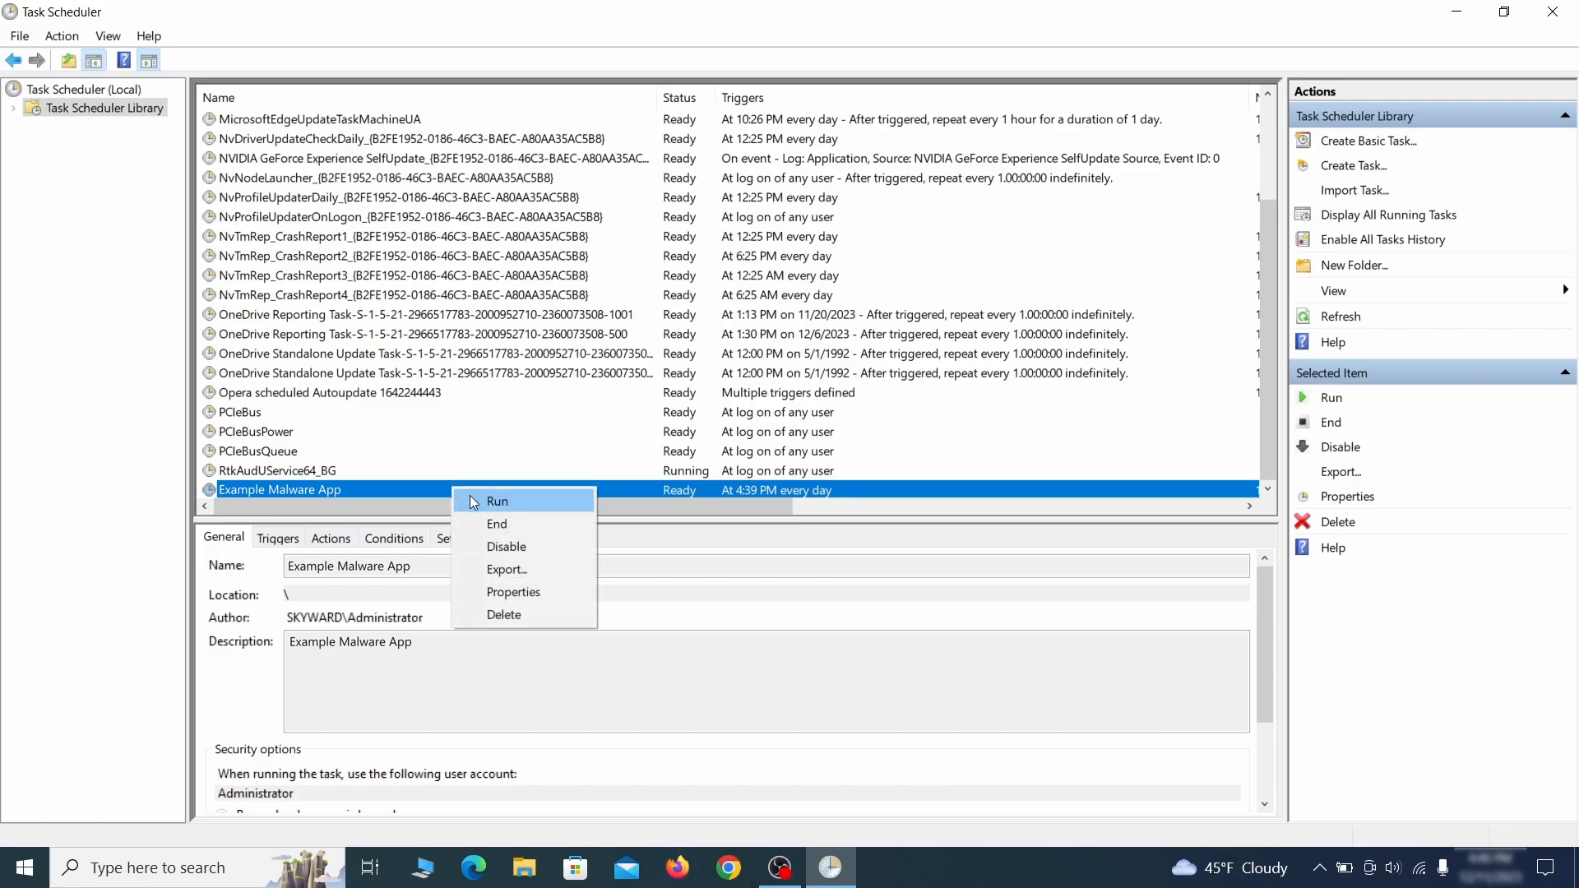
{"action": "left_click", "coordinate": [520, 596]}
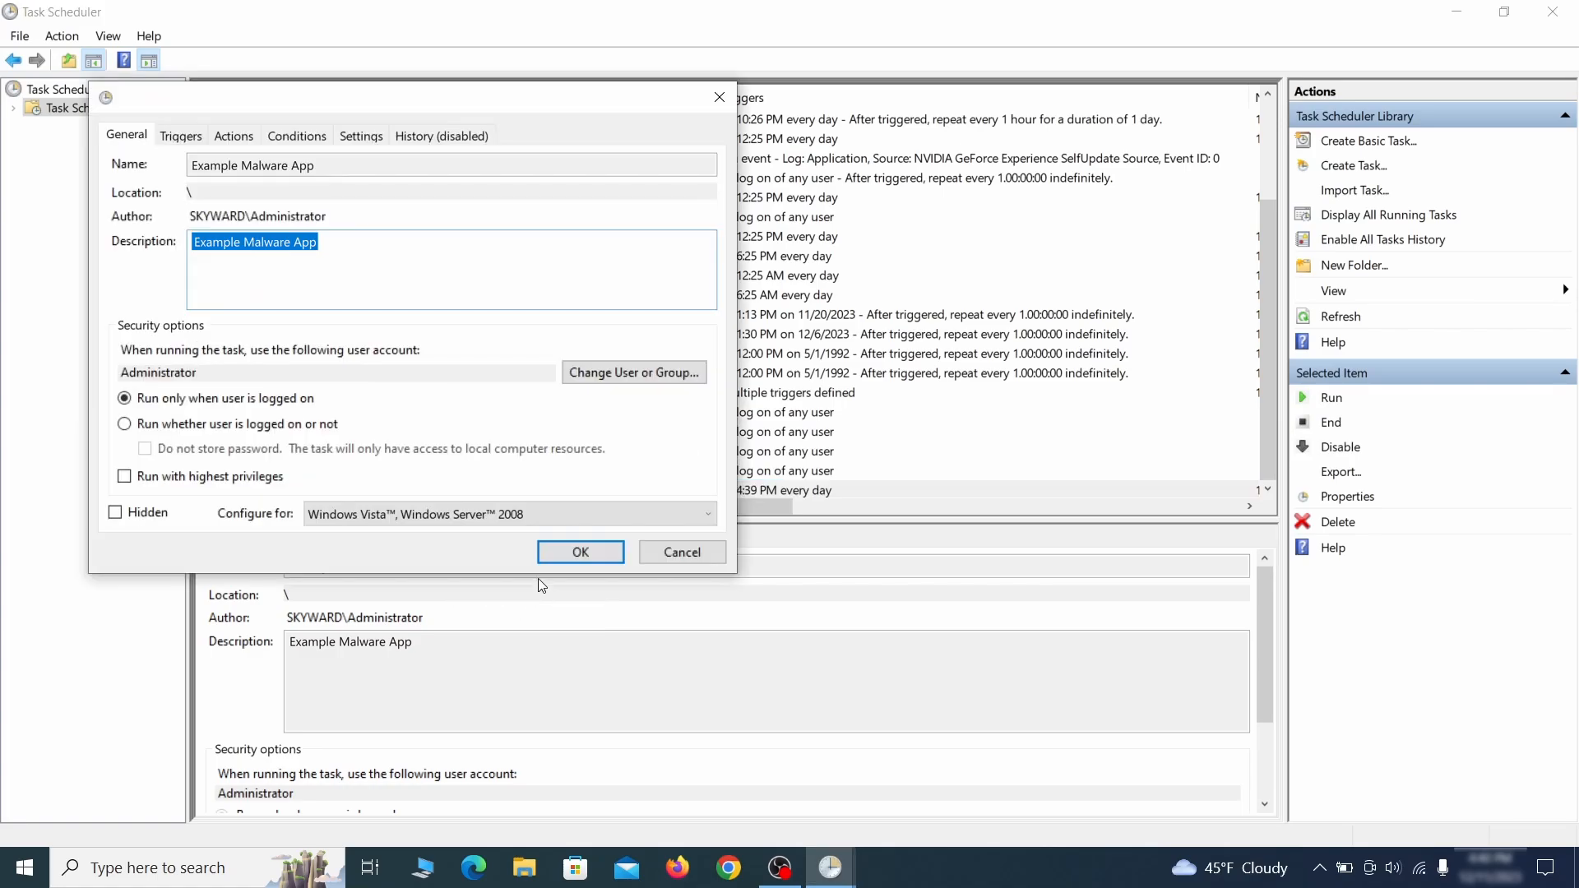
{"action": "left_click", "coordinate": [180, 137]}
{"action": "left_click", "coordinate": [237, 137]}
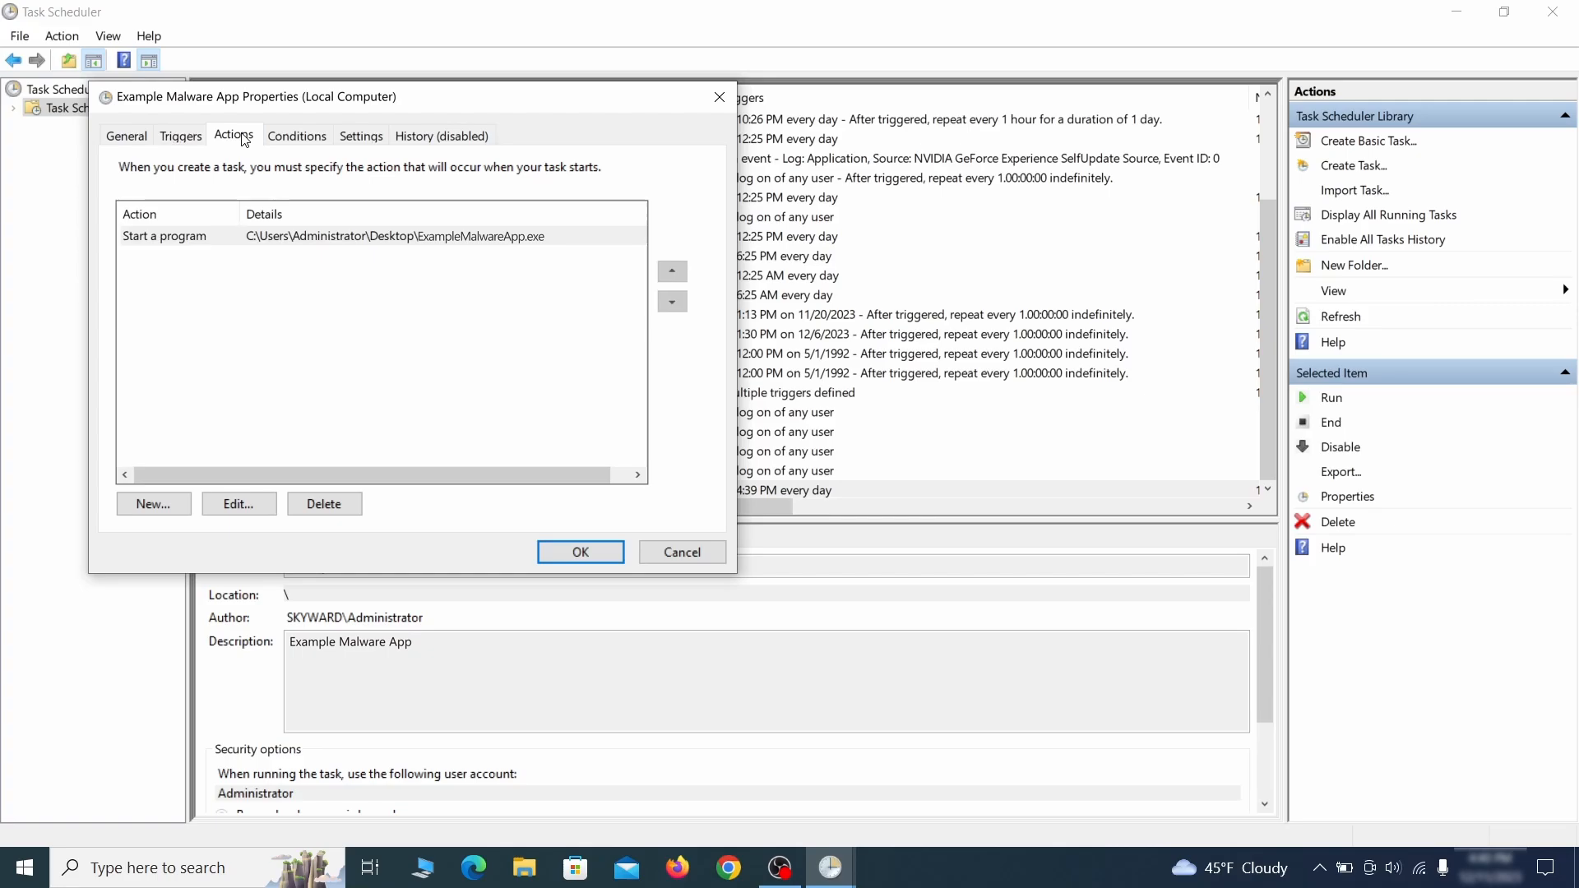
{"action": "key", "text": "Escape"}
Step: Delete the Example Malware App scheduled task
{"action": "right_click", "coordinate": [507, 488]}
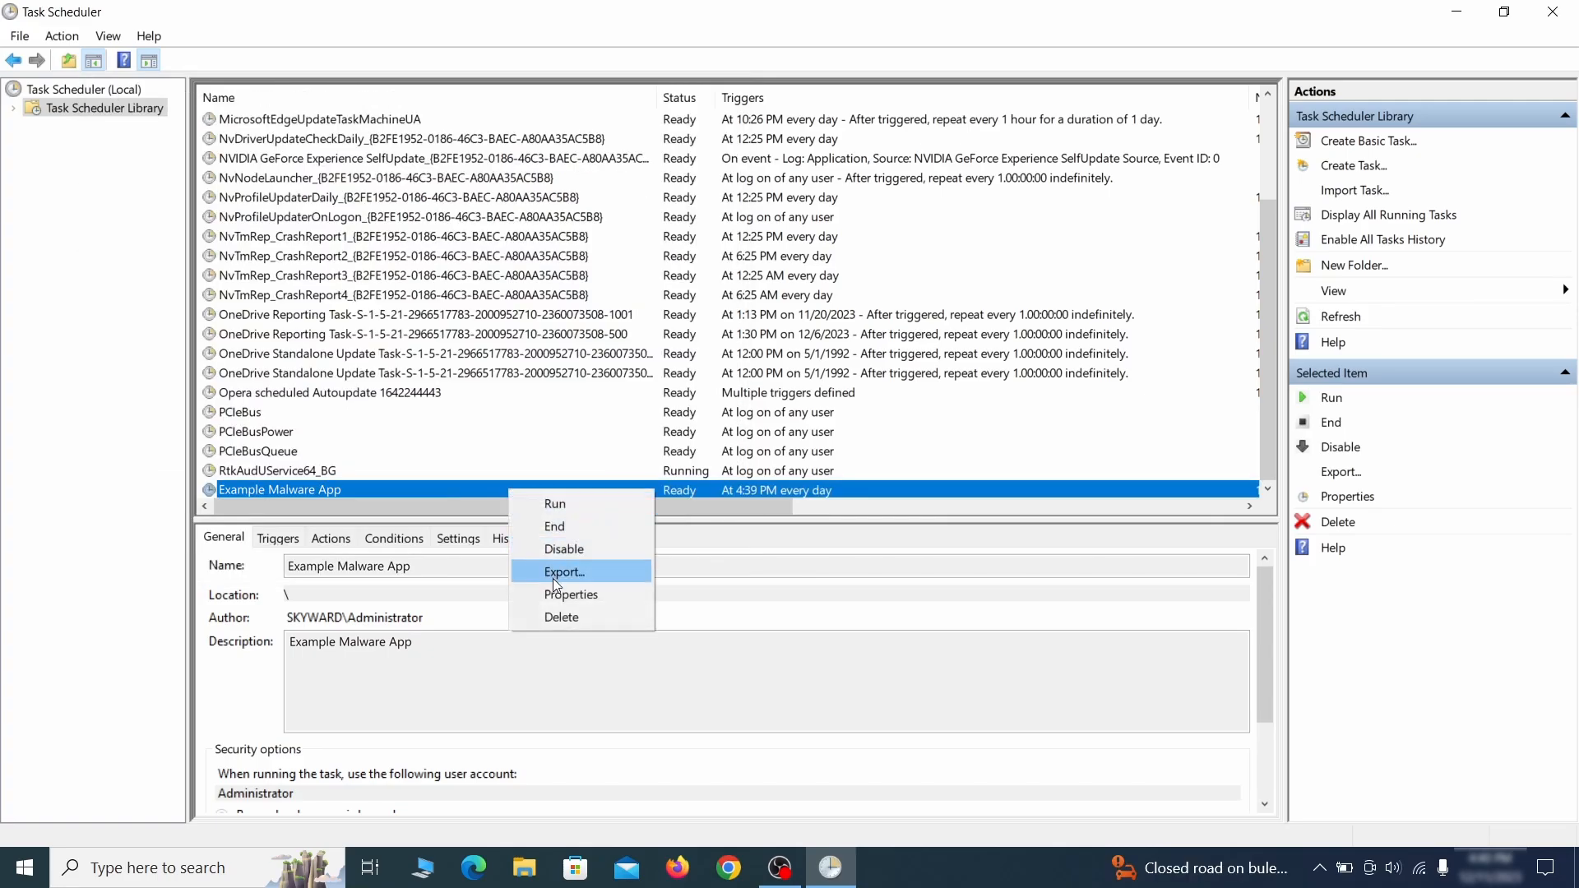
{"action": "left_click", "coordinate": [561, 617]}
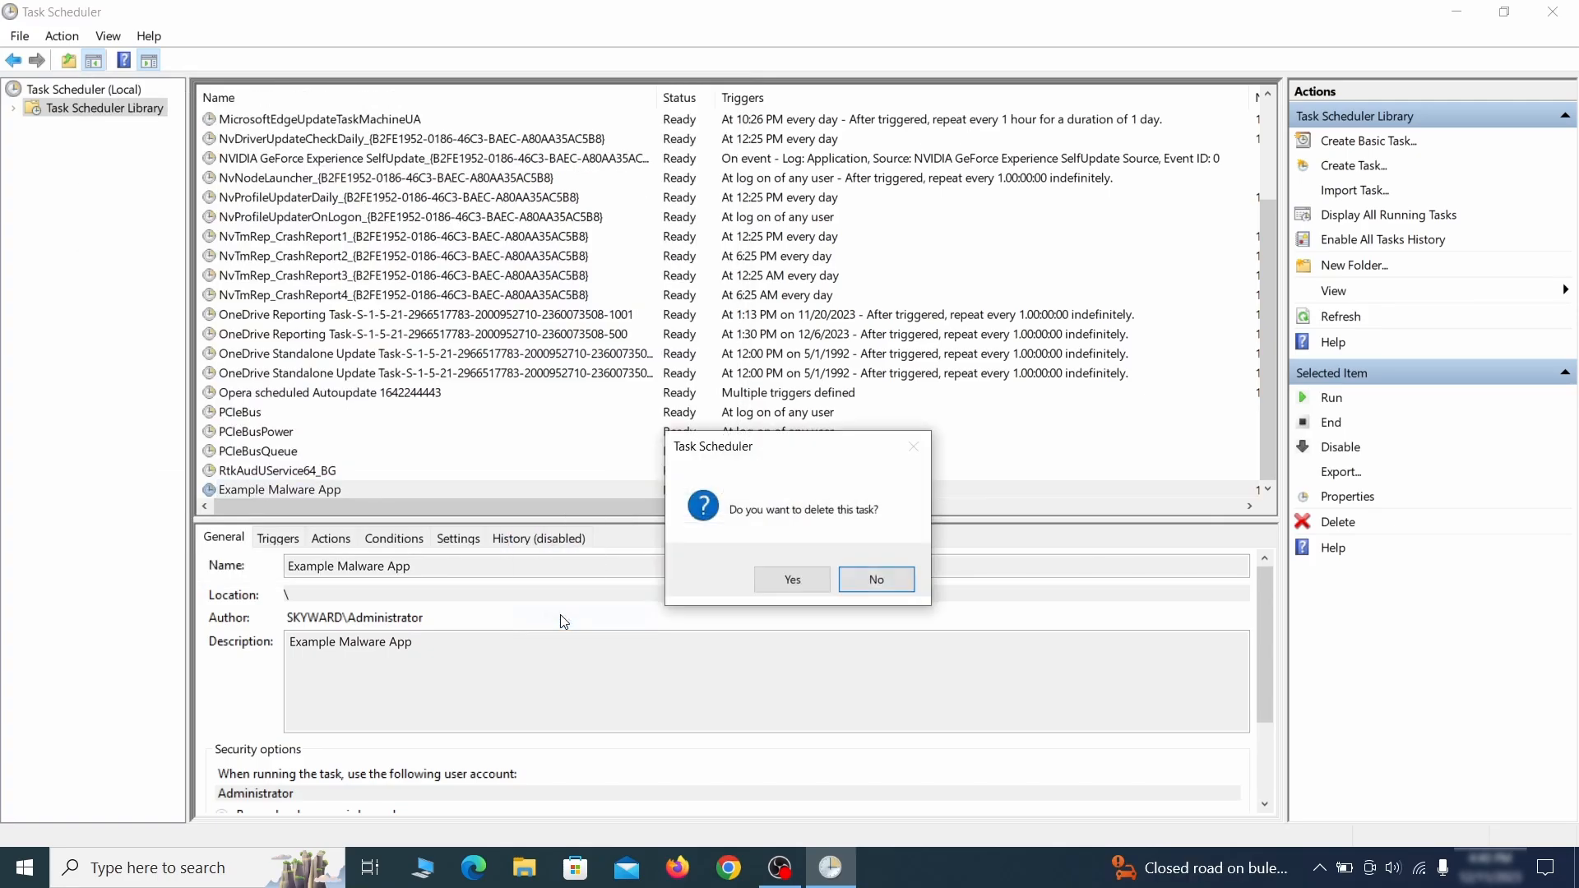
{"action": "left_click", "coordinate": [793, 580]}
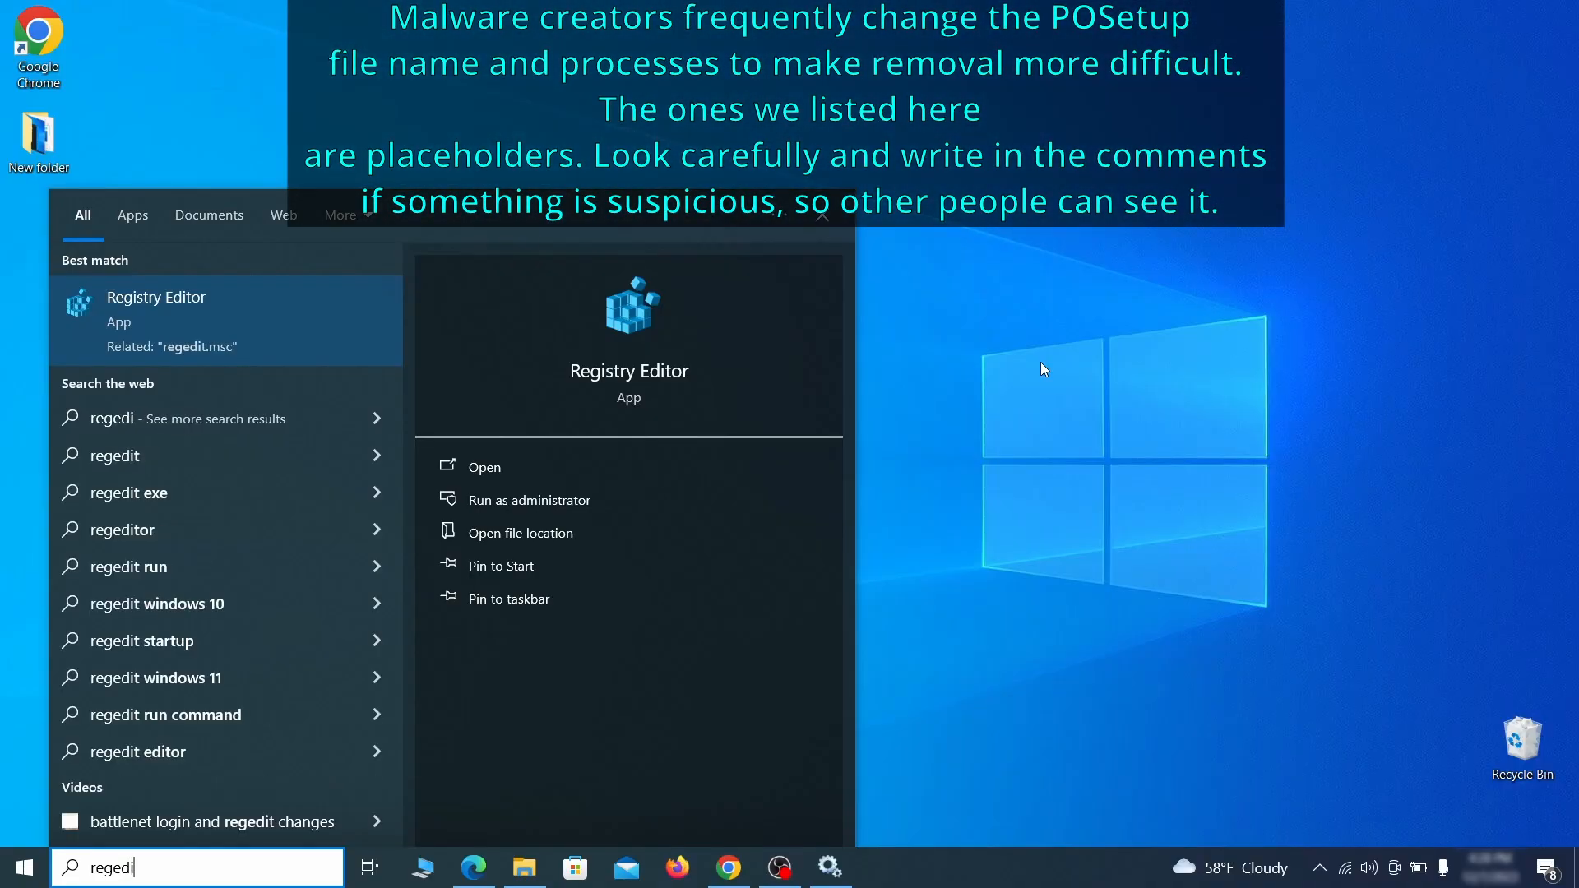
Step: Open Registry Editor and export the entire registry to the desktop as Registry Backup 1
{"action": "type", "text": "t"}
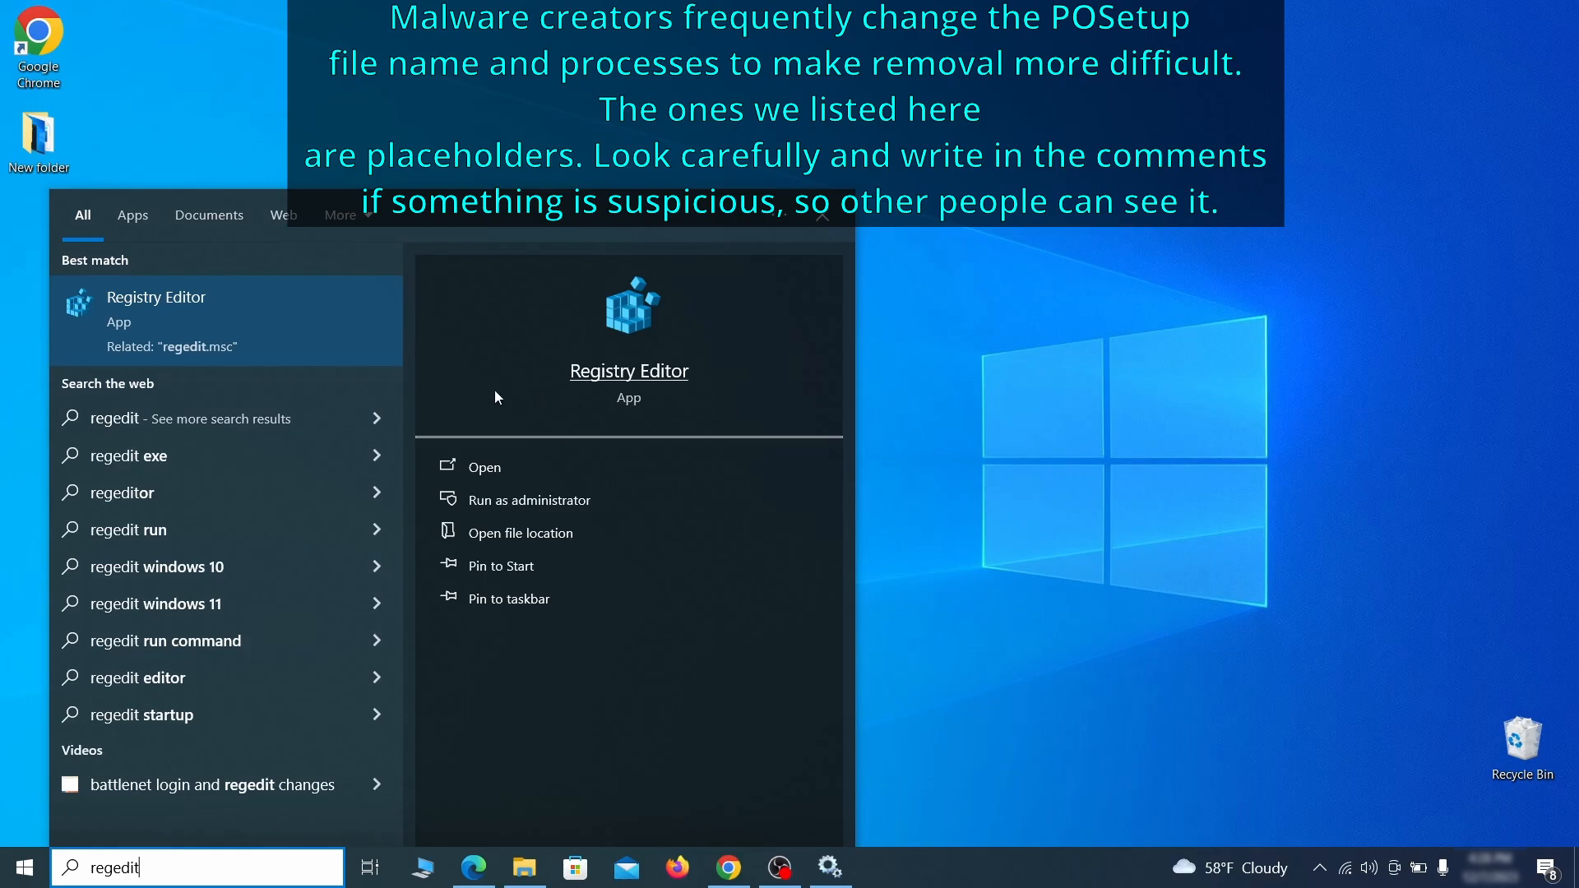
{"action": "right_click", "coordinate": [293, 312]}
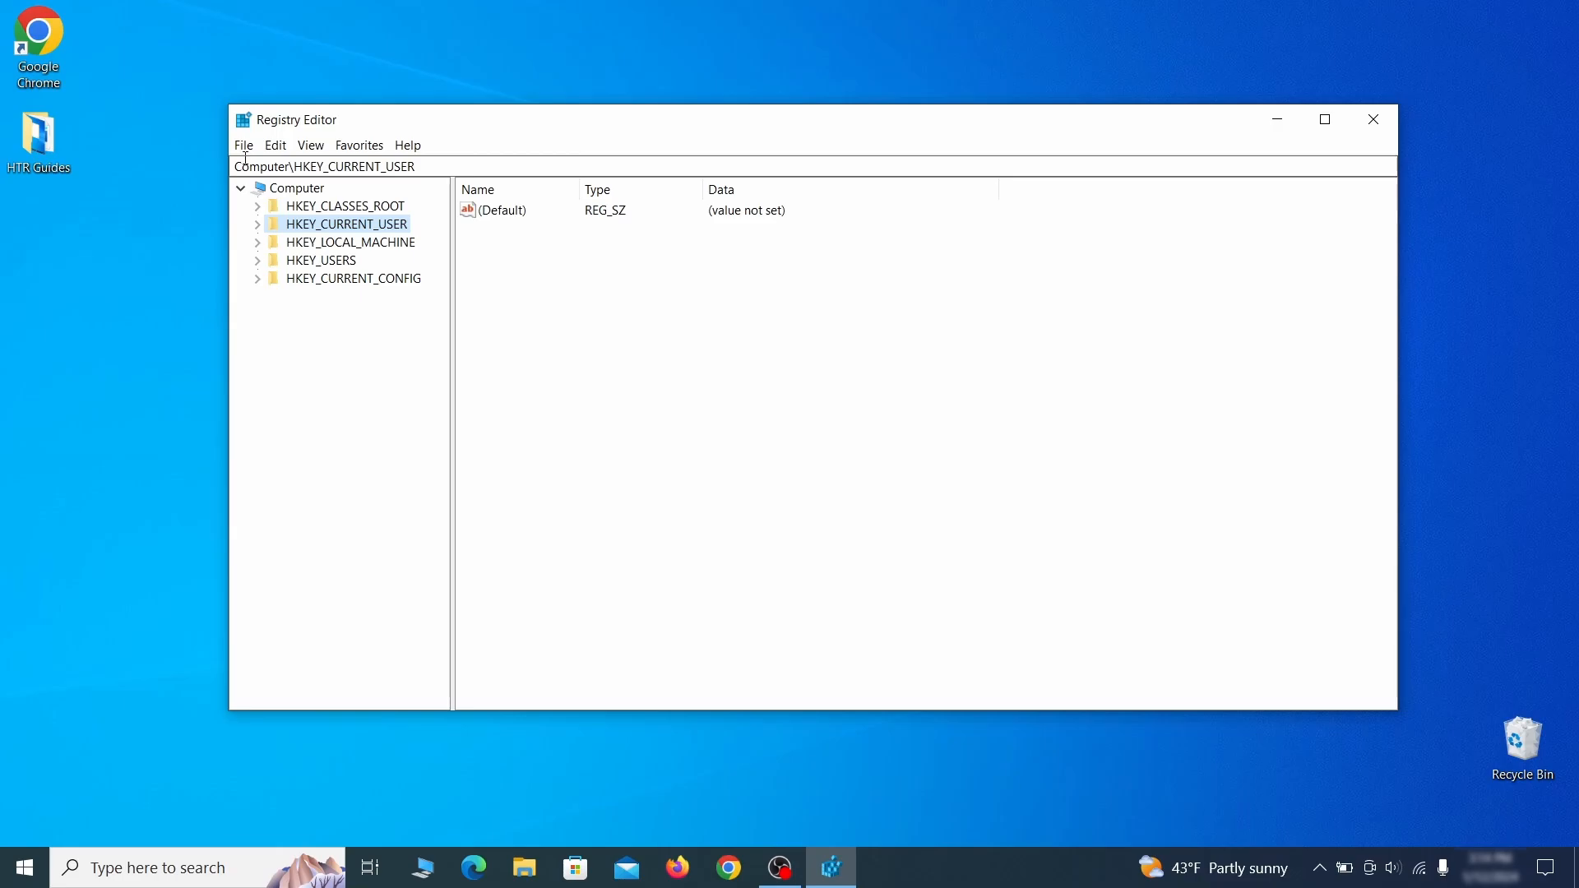
{"action": "left_click", "coordinate": [245, 147]}
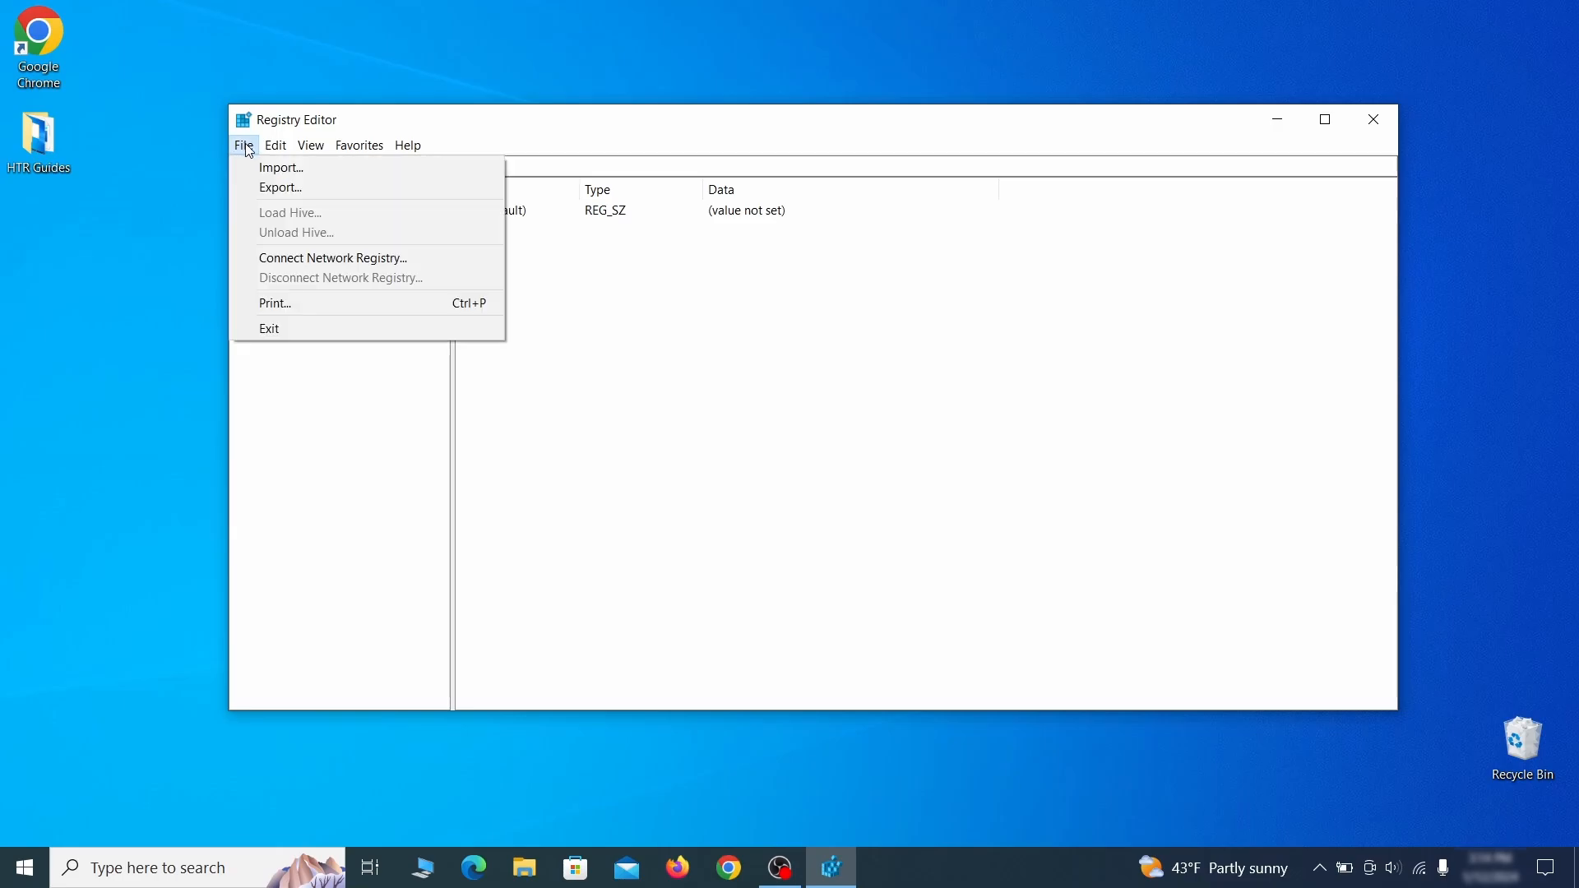
{"action": "left_click", "coordinate": [380, 189]}
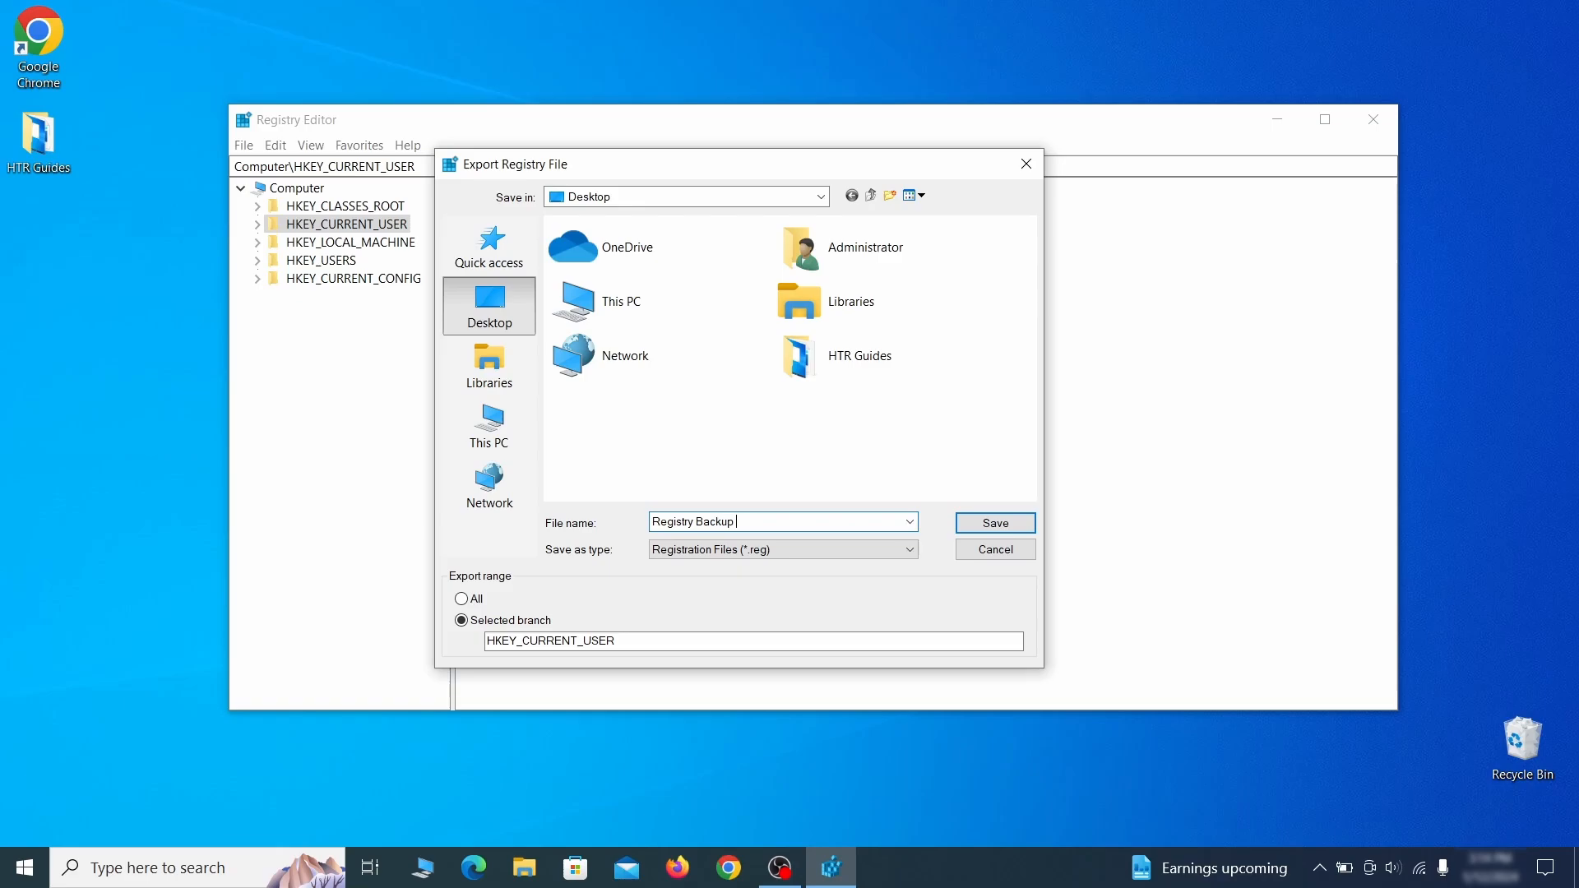
{"action": "left_click", "coordinate": [461, 601]}
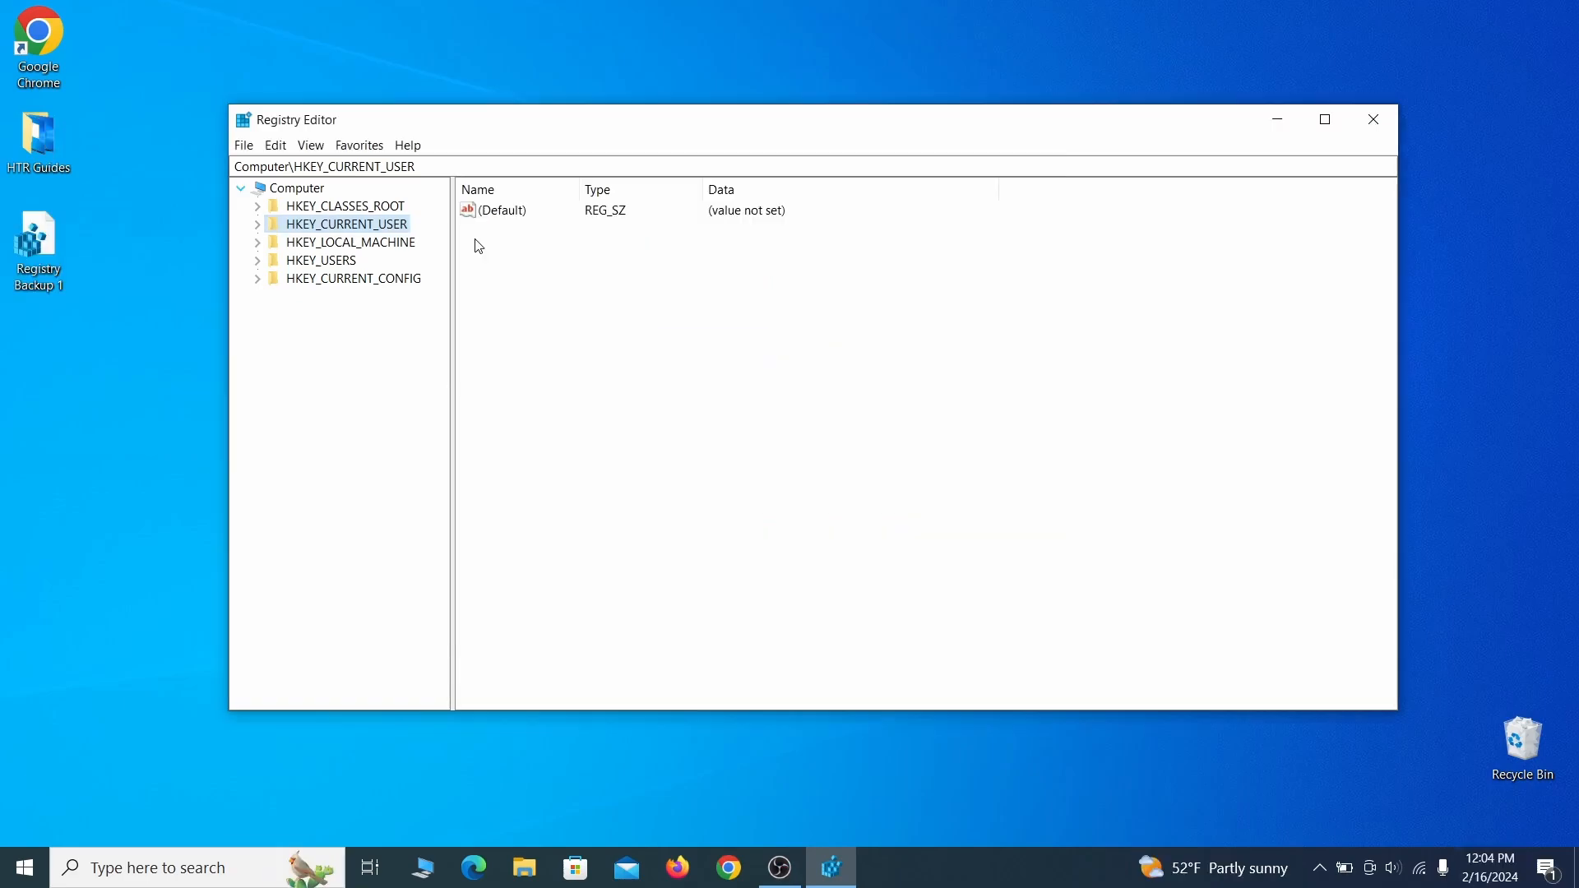
Step: Open the registry import dialog and pick the Registry Backup 1 file
{"action": "left_click", "coordinate": [244, 146]}
{"action": "left_click", "coordinate": [346, 169]}
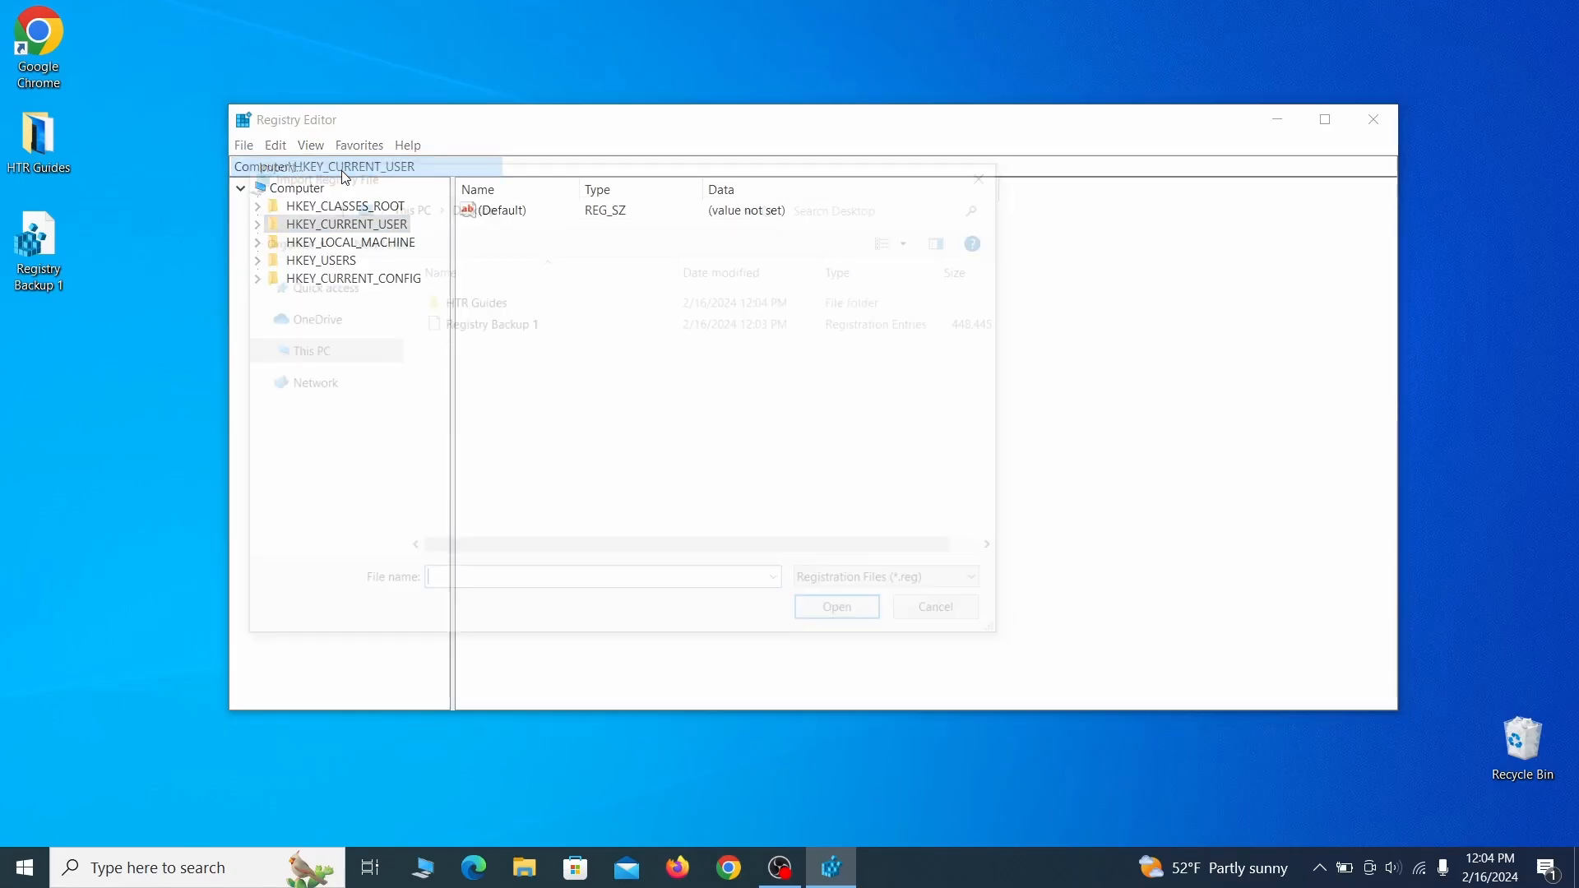
{"action": "left_click", "coordinate": [550, 333]}
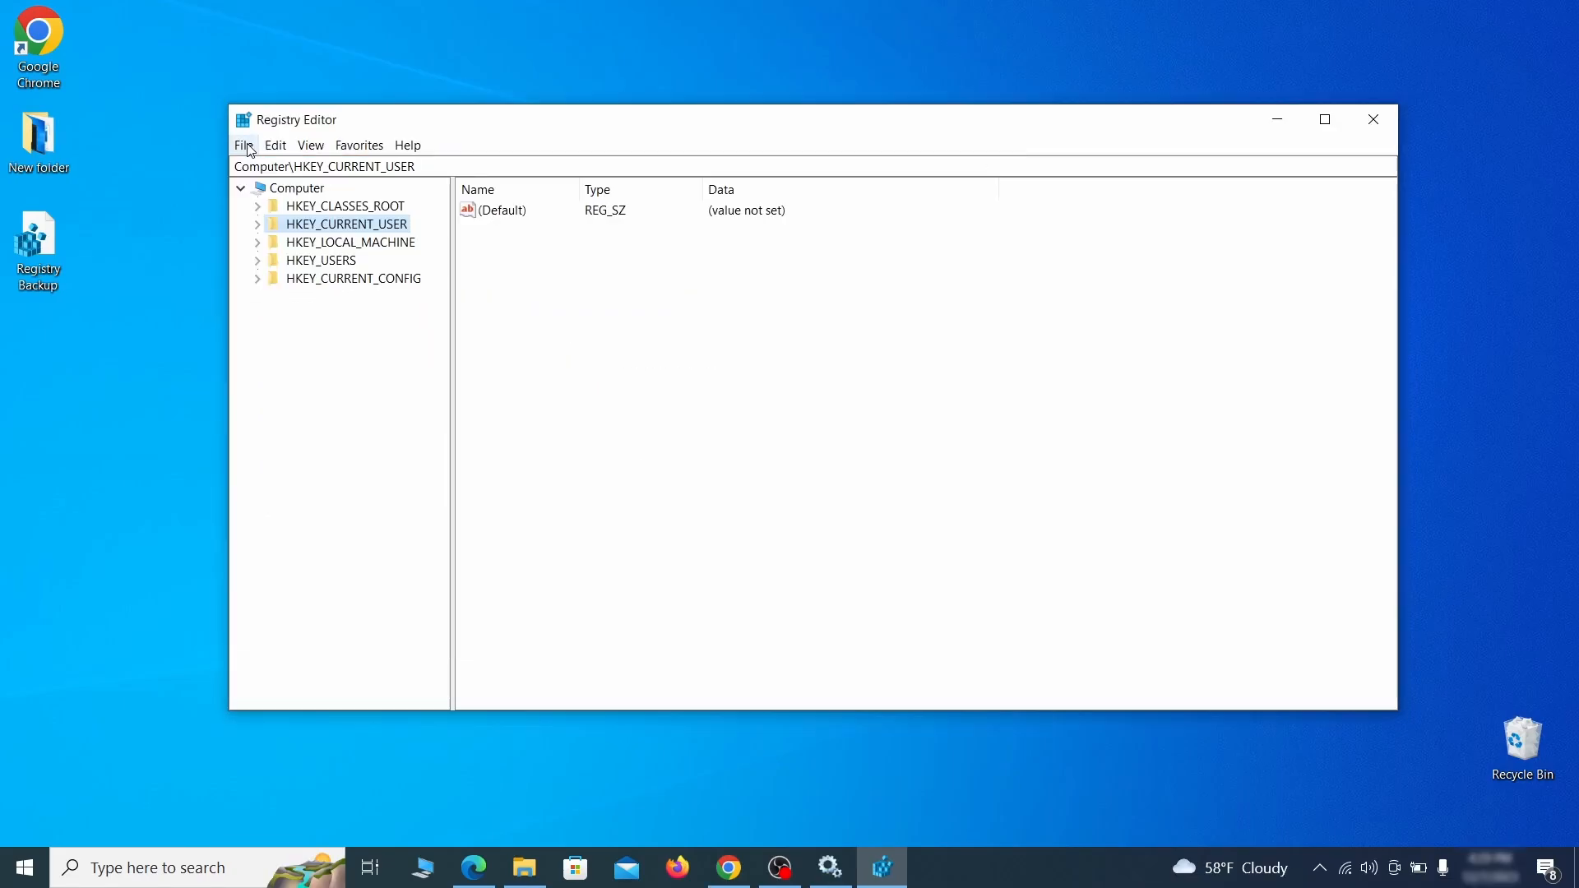
Step: Search the registry for Example Malware and delete the Reopen key it finds
{"action": "left_click", "coordinate": [247, 146]}
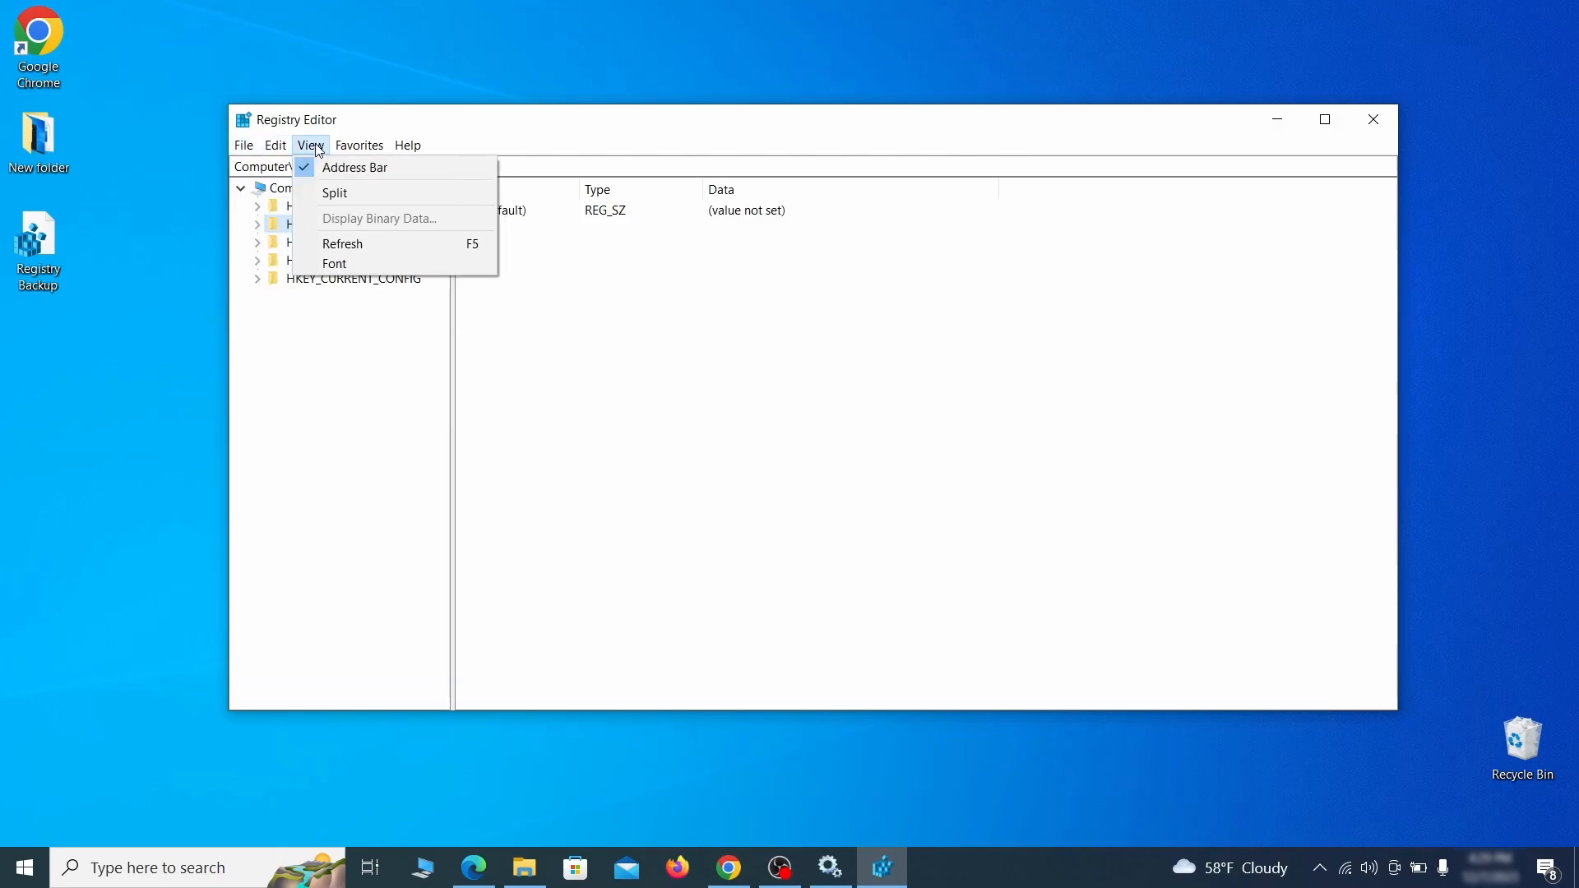
{"action": "mouse_move", "coordinate": [282, 149]}
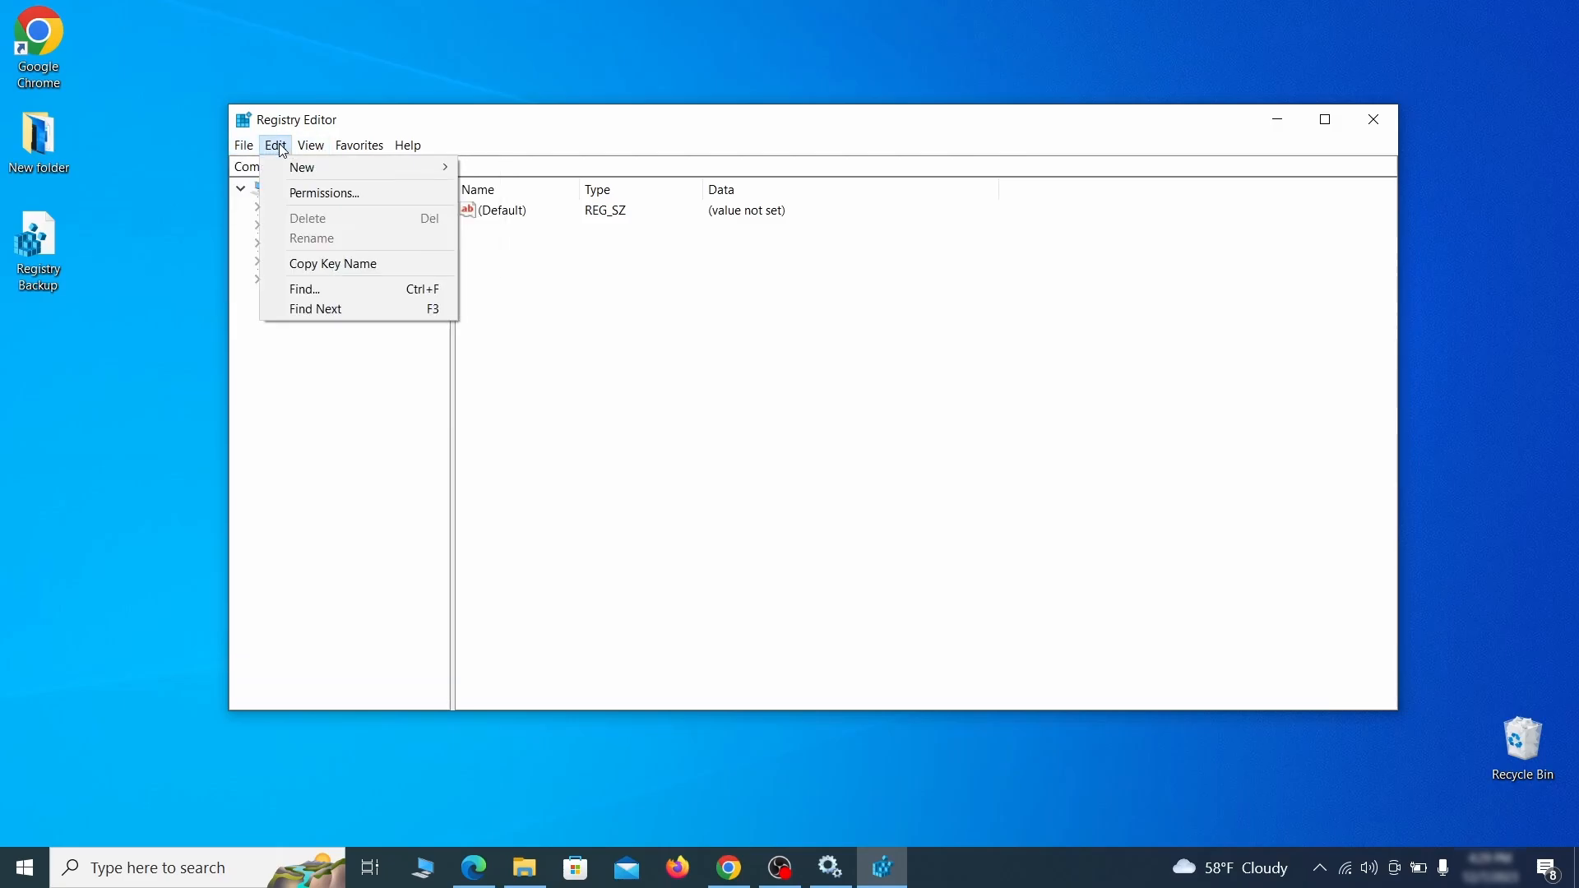
{"action": "left_click", "coordinate": [343, 290]}
{"action": "type", "text": "Exa"}
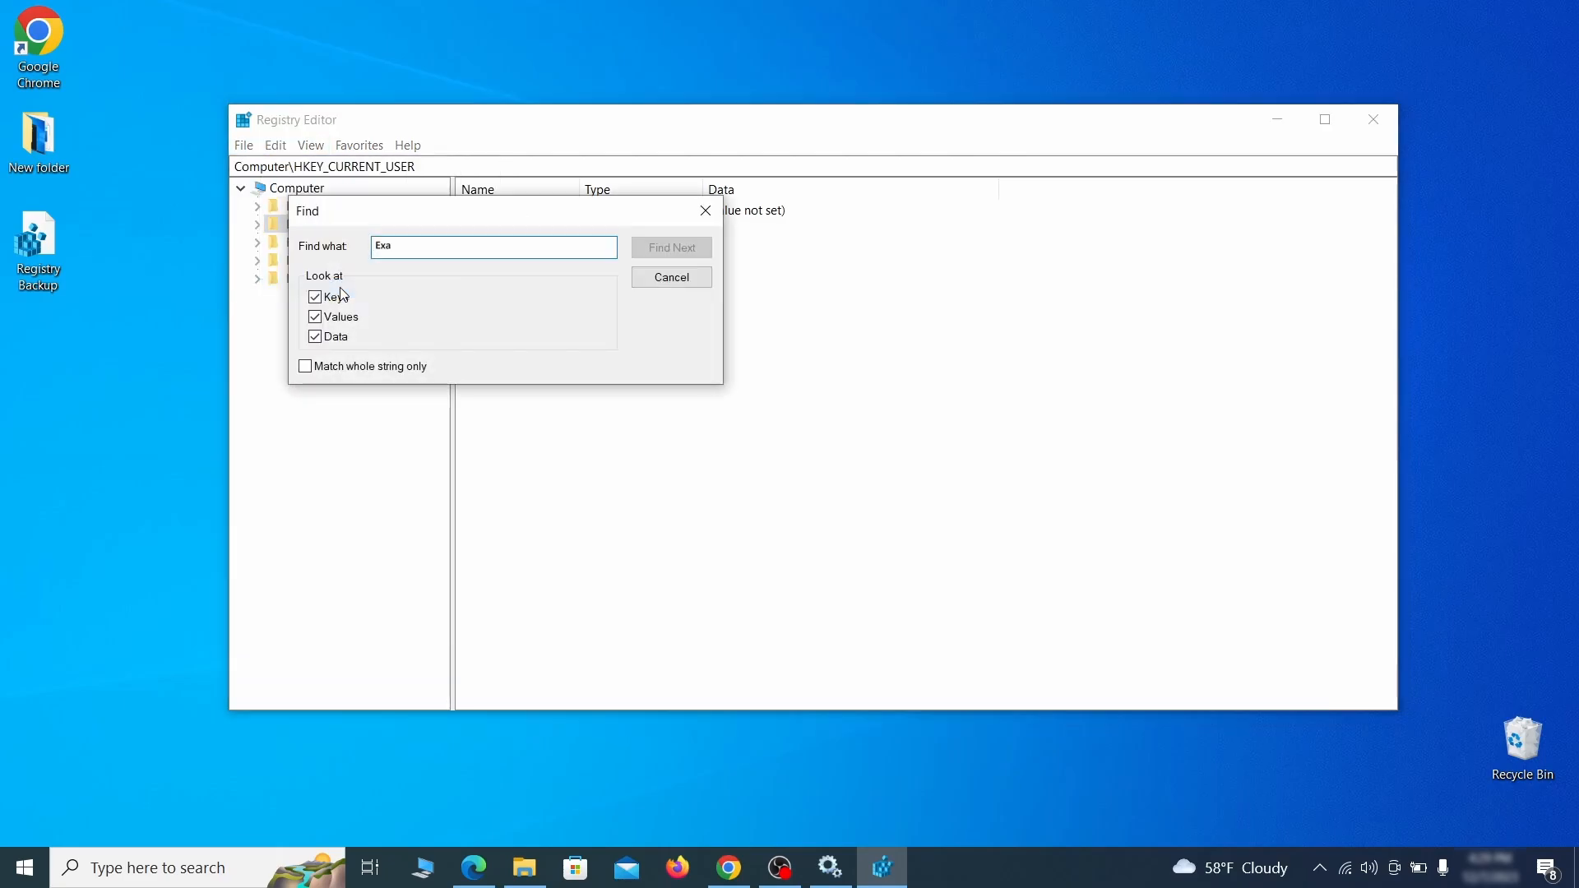
{"action": "type", "text": "mple Malware App"}
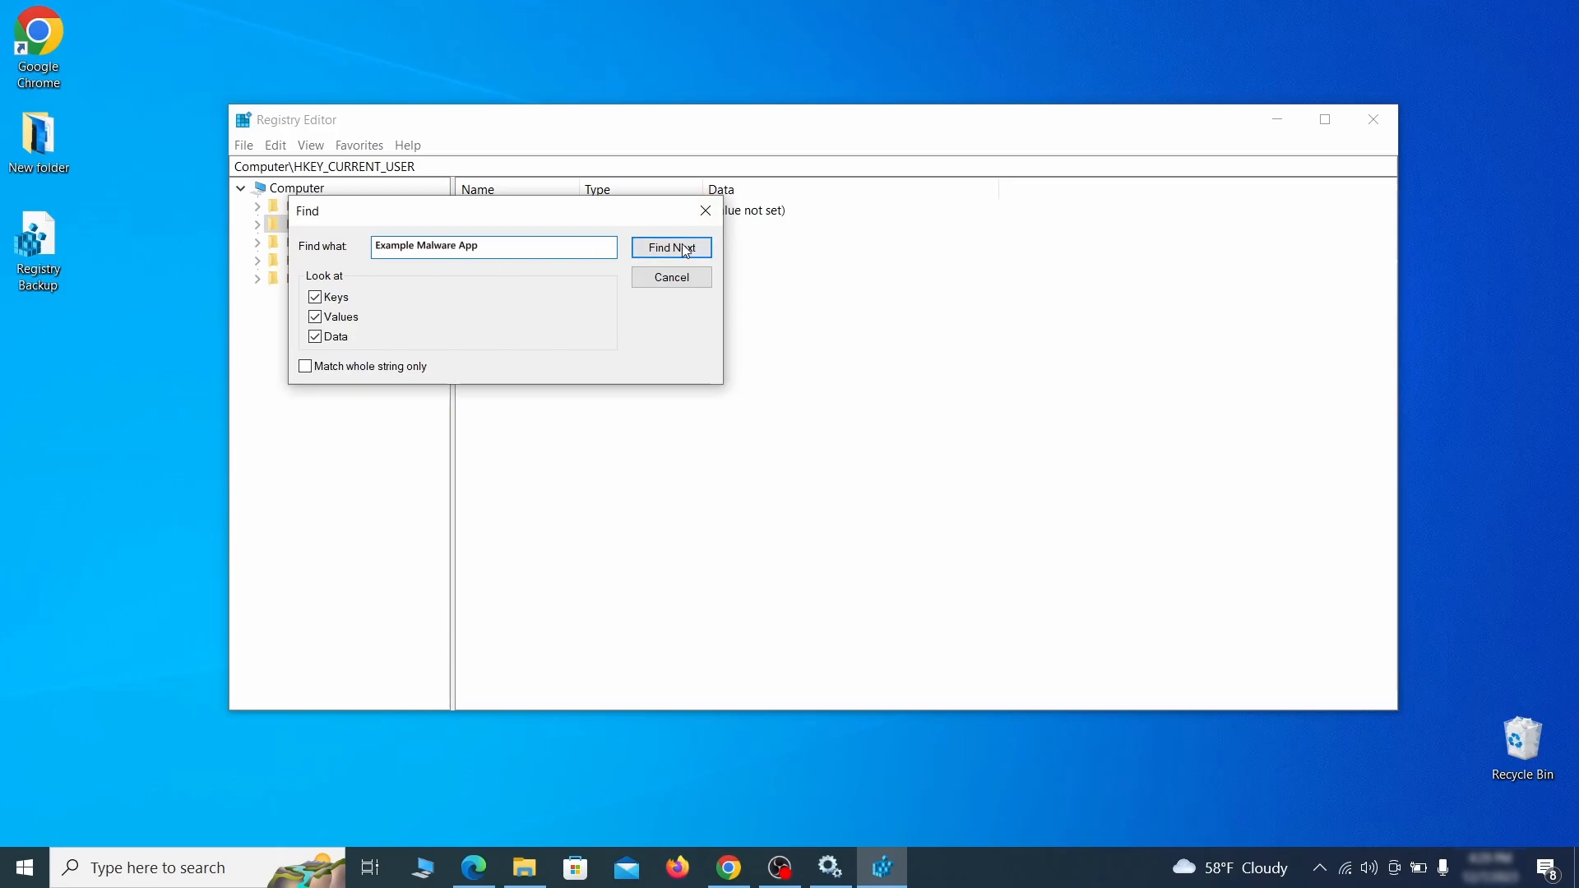
{"action": "left_click", "coordinate": [685, 248]}
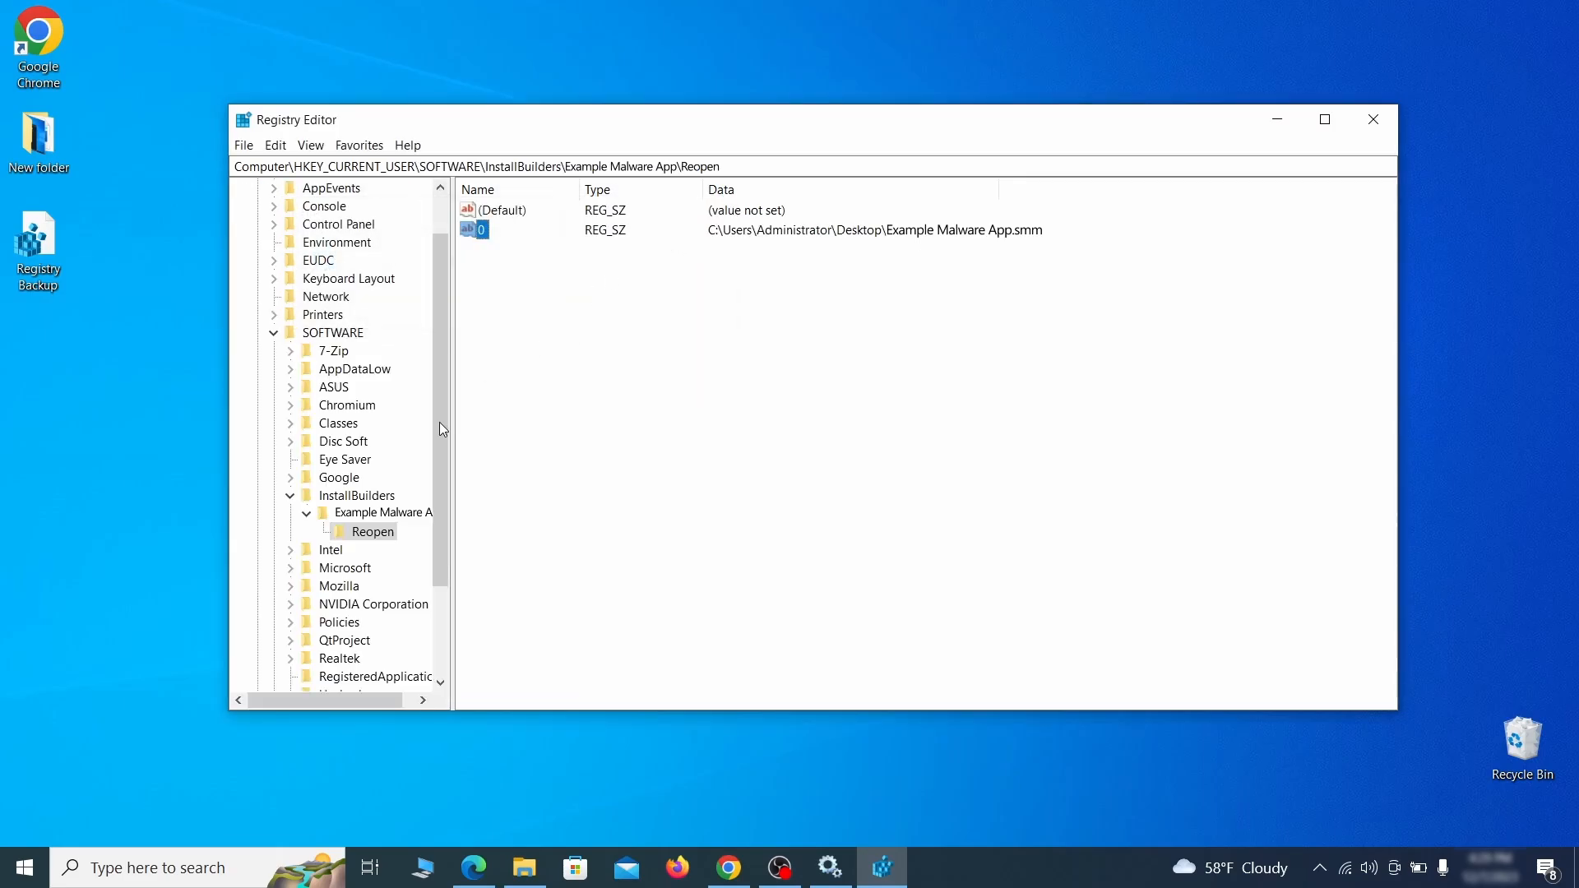
{"action": "left_click", "coordinate": [382, 533]}
{"action": "right_click", "coordinate": [383, 539]}
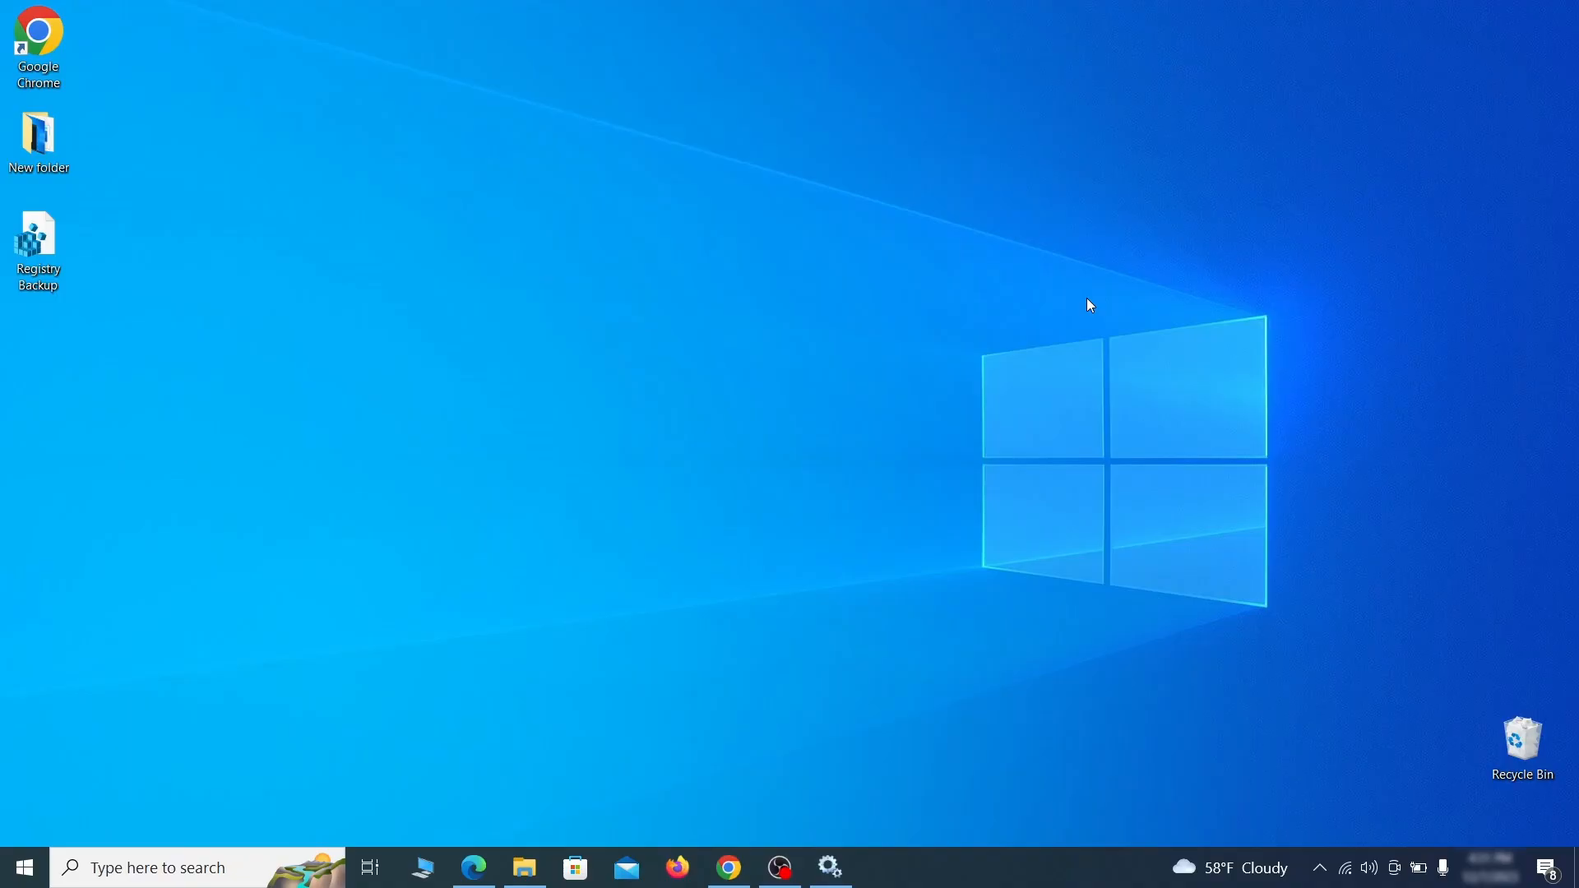
Step: Run the MRT Malicious Software Removal Tool with a full scan and finish it
{"action": "key", "text": "super+r"}
{"action": "key", "text": "BackSpace"}
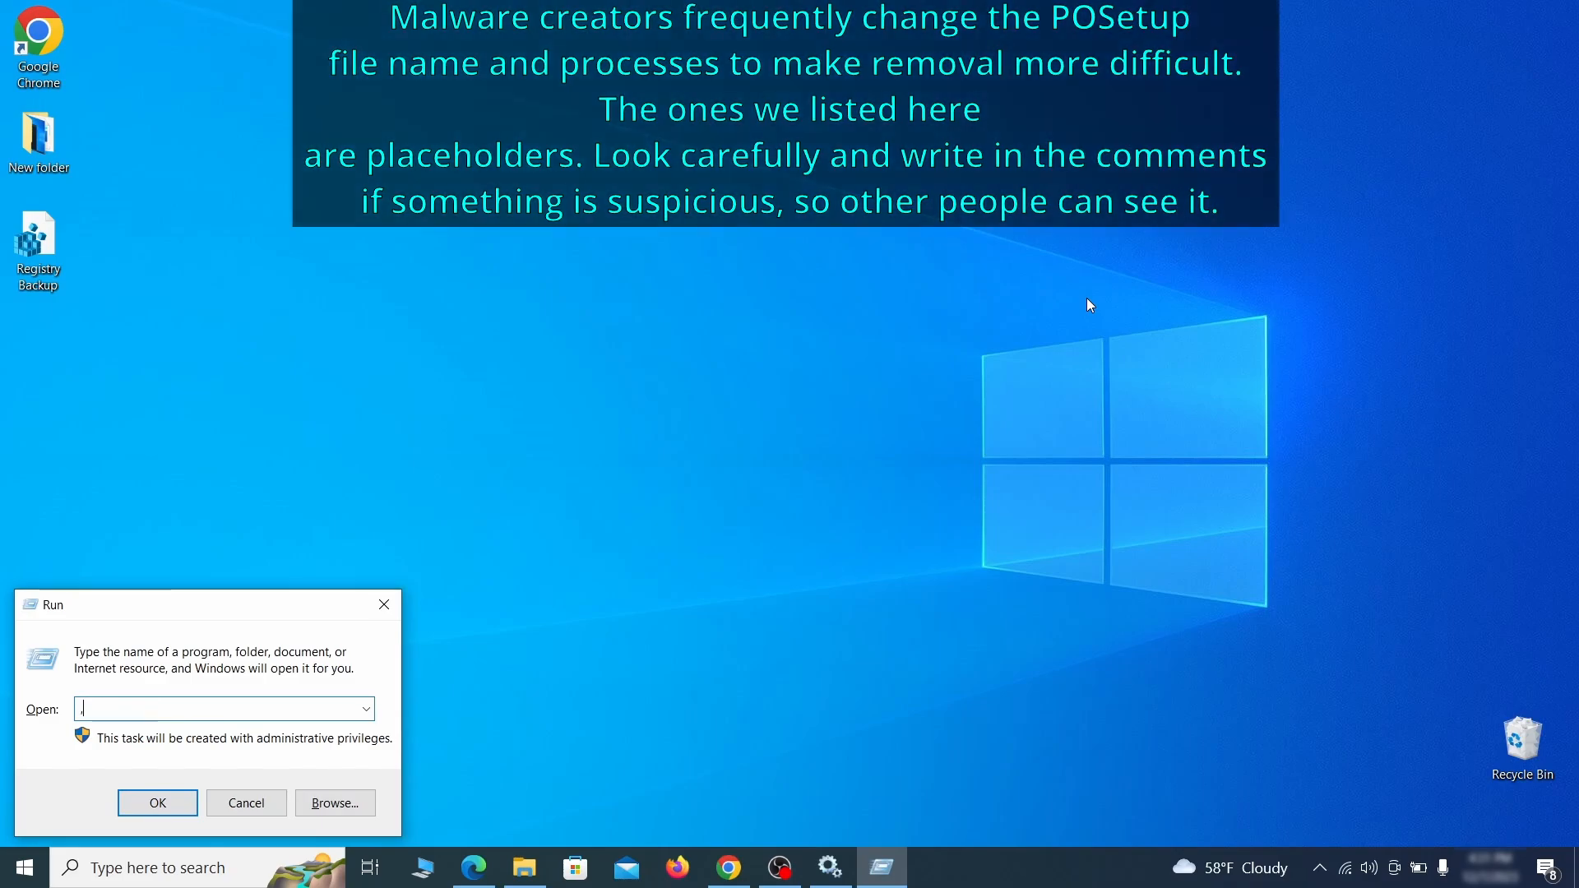
{"action": "type", "text": "M"}
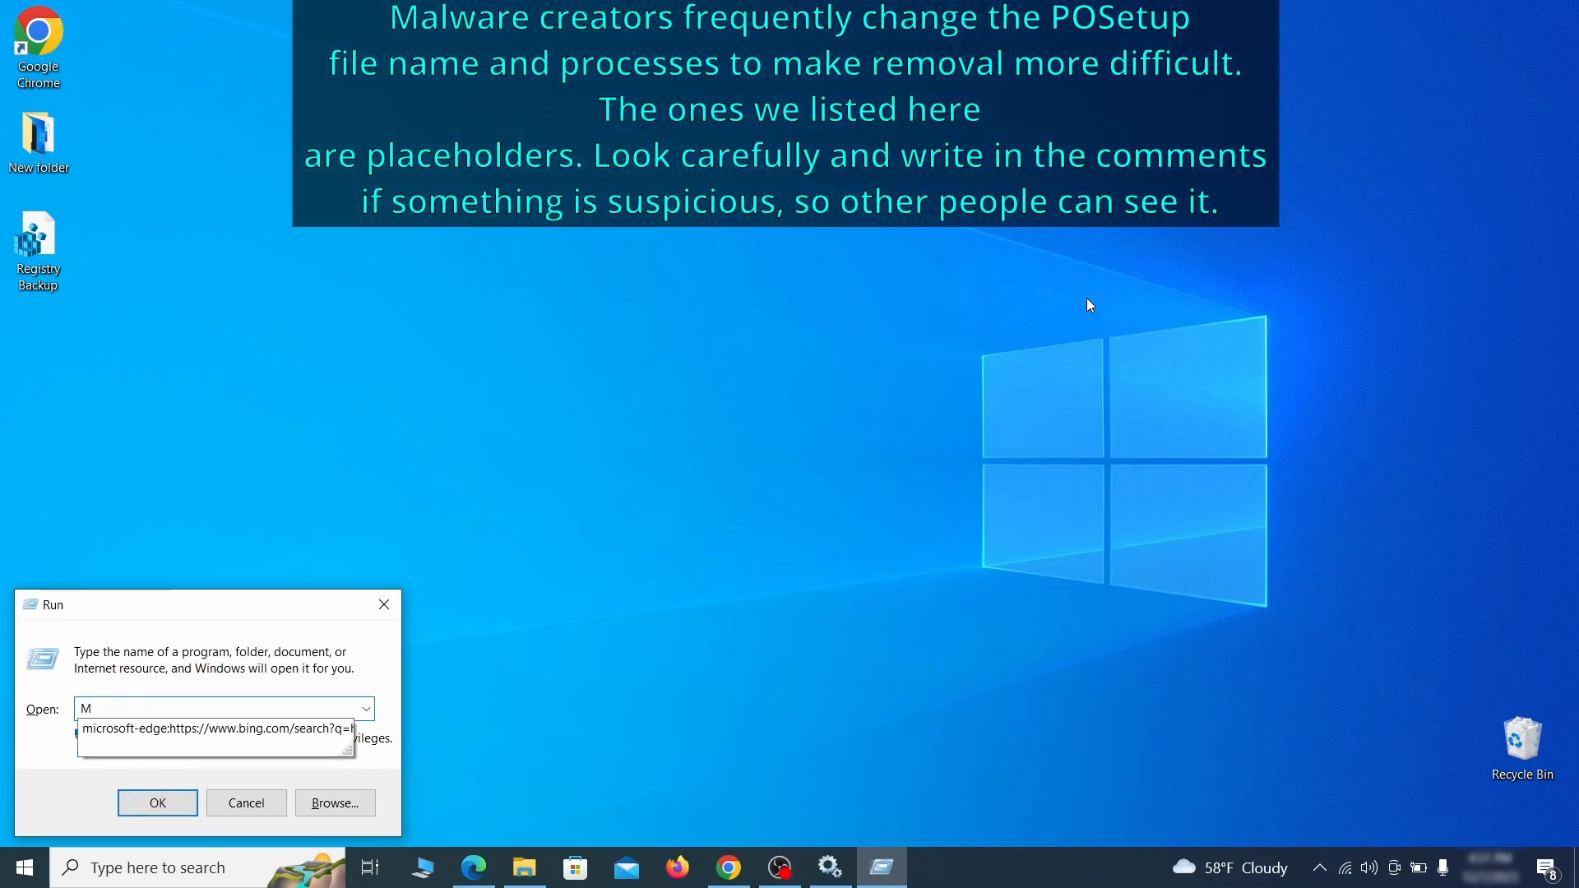
{"action": "type", "text": "RT"}
{"action": "key", "text": "Return"}
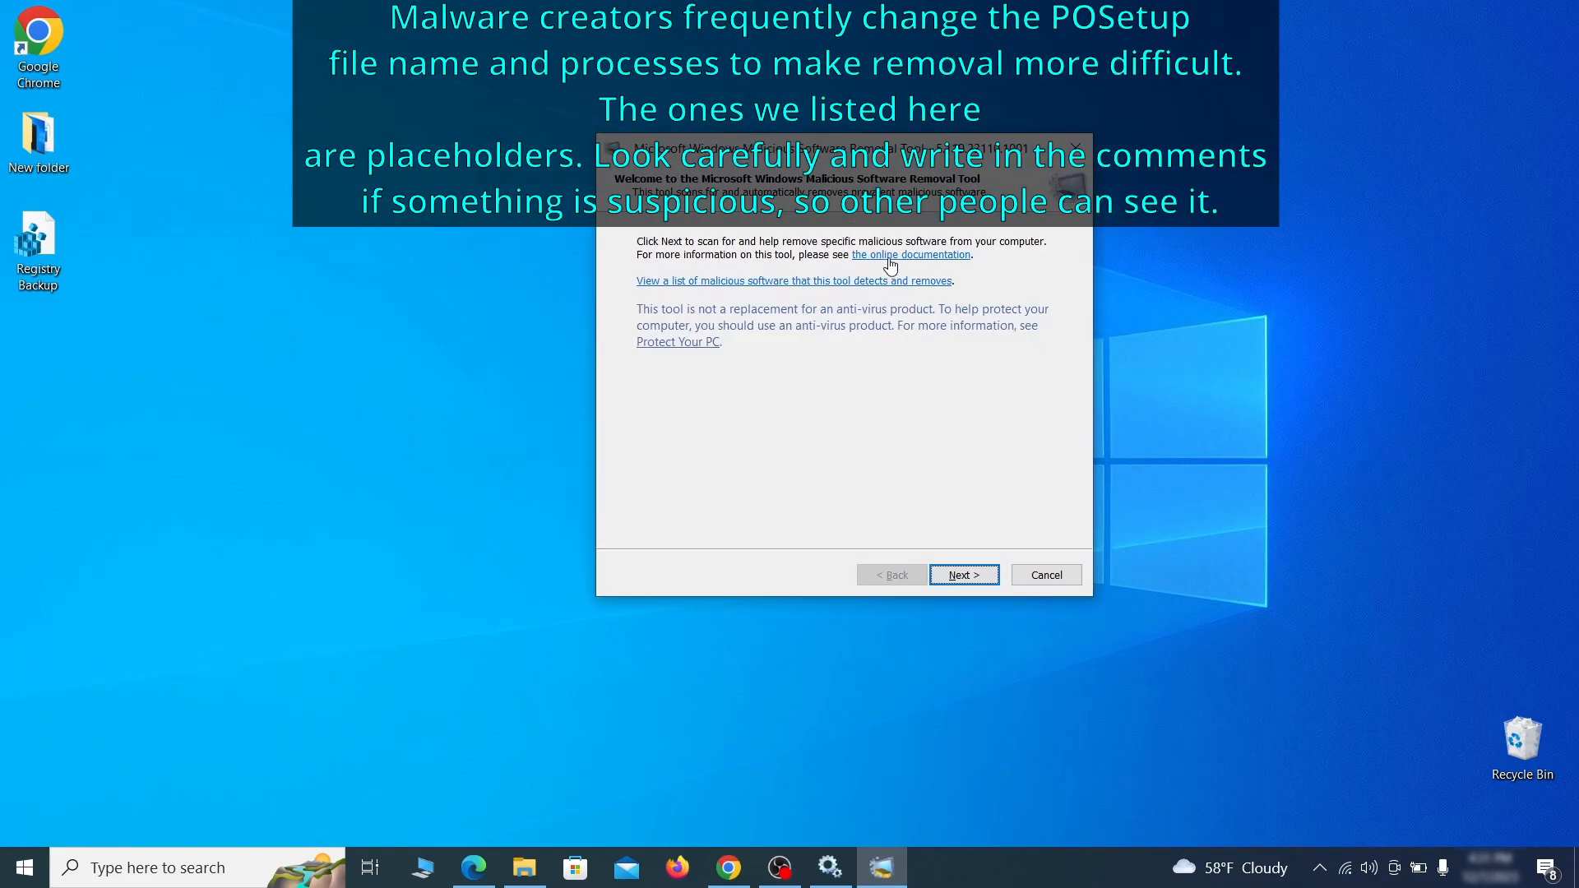
{"action": "left_click", "coordinate": [985, 580]}
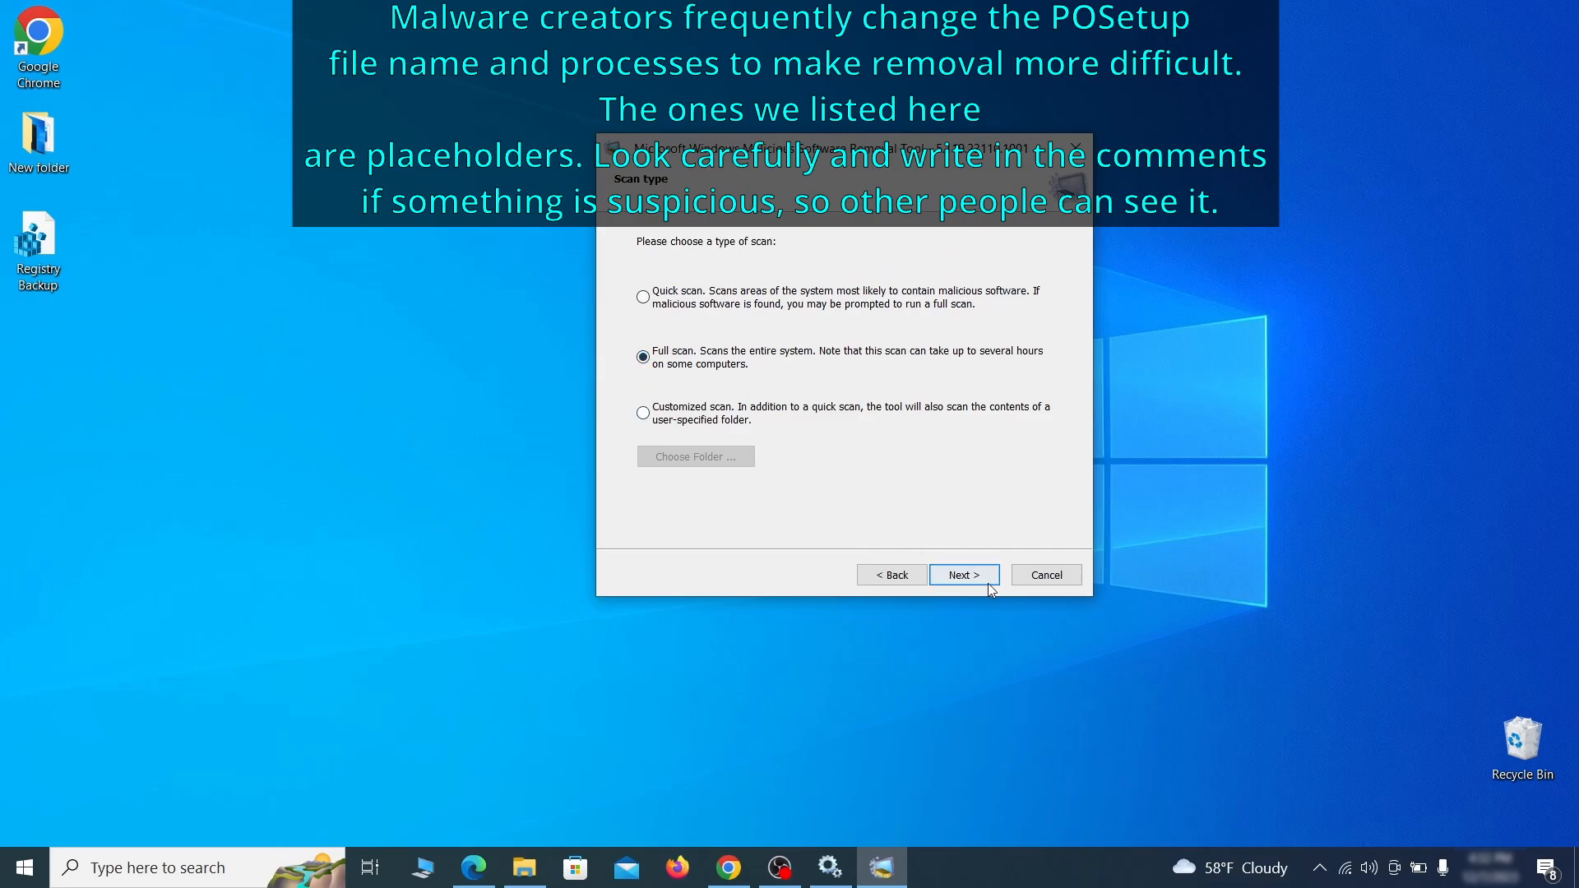
{"action": "left_click", "coordinate": [983, 581]}
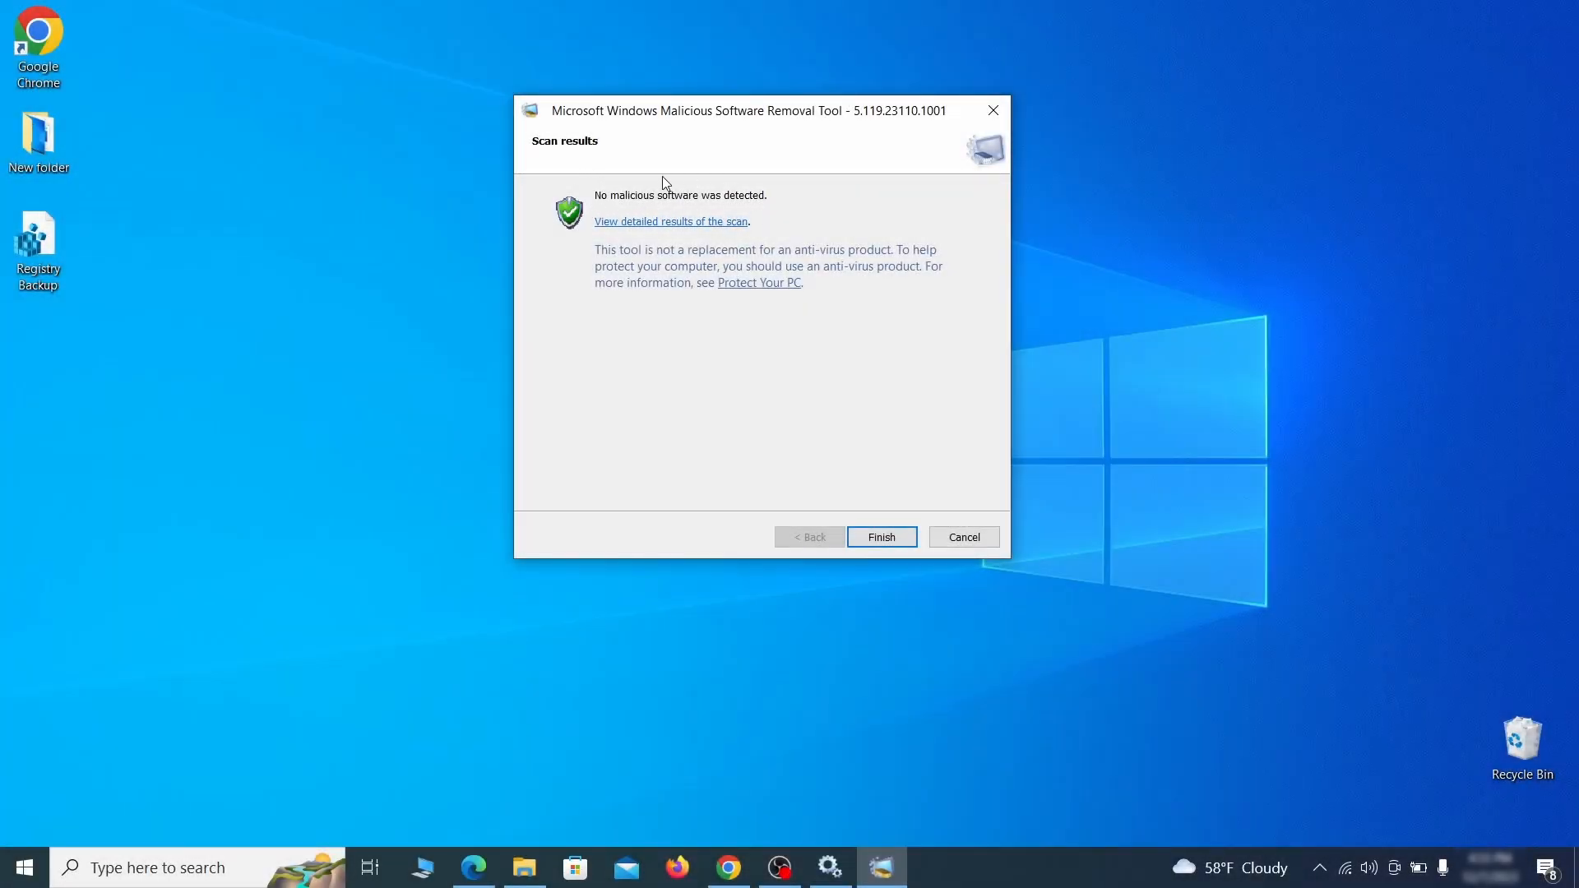
{"action": "left_click", "coordinate": [882, 536]}
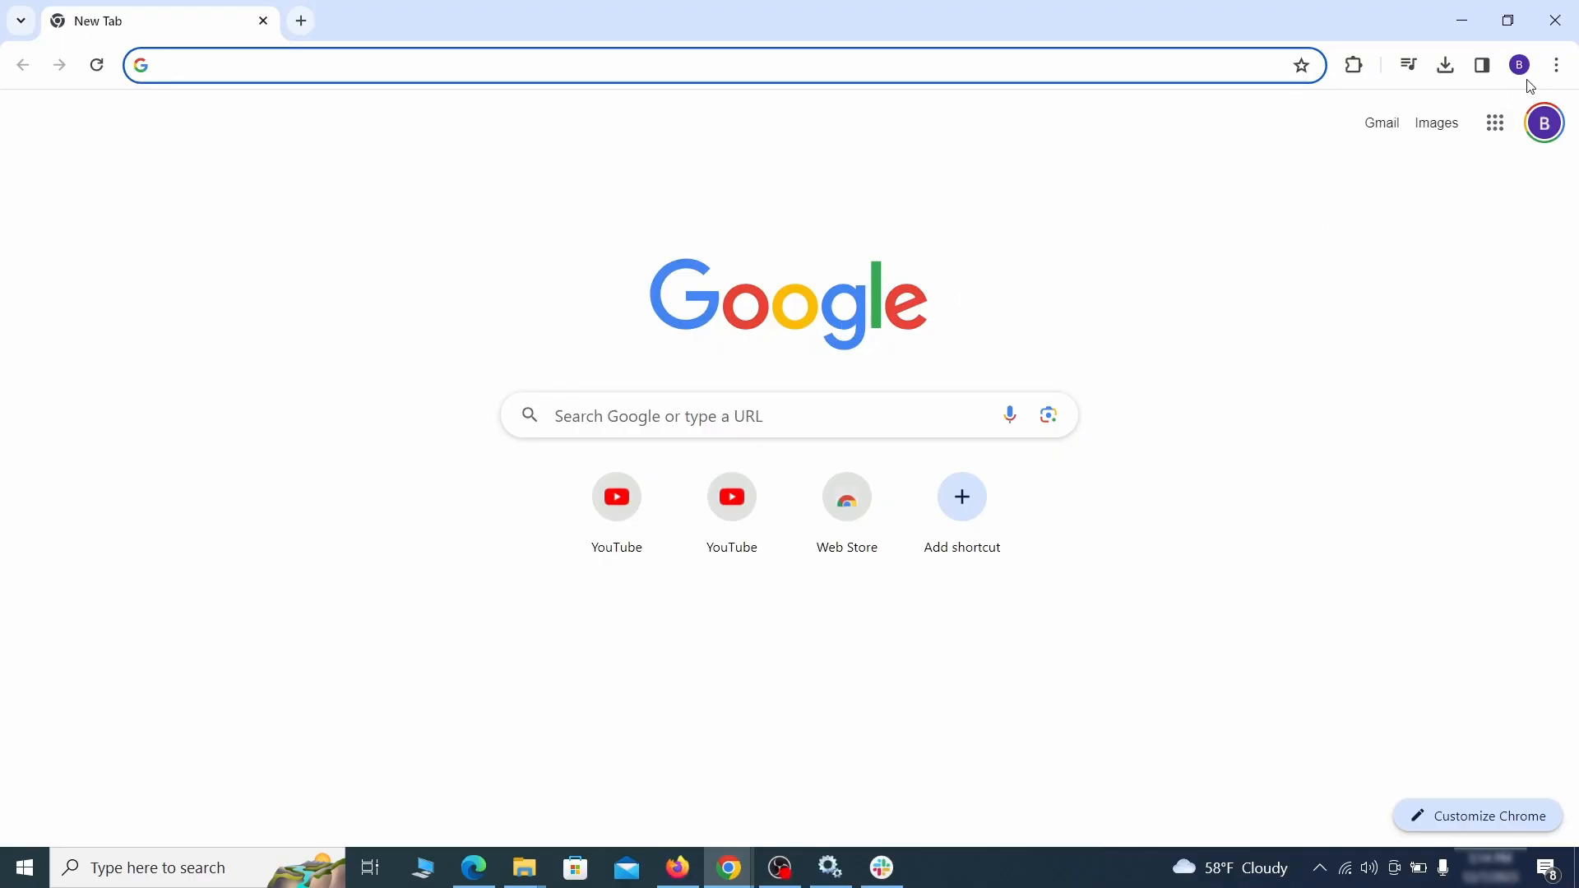
Step: Open Chrome's extensions management page
{"action": "left_click", "coordinate": [1557, 65]}
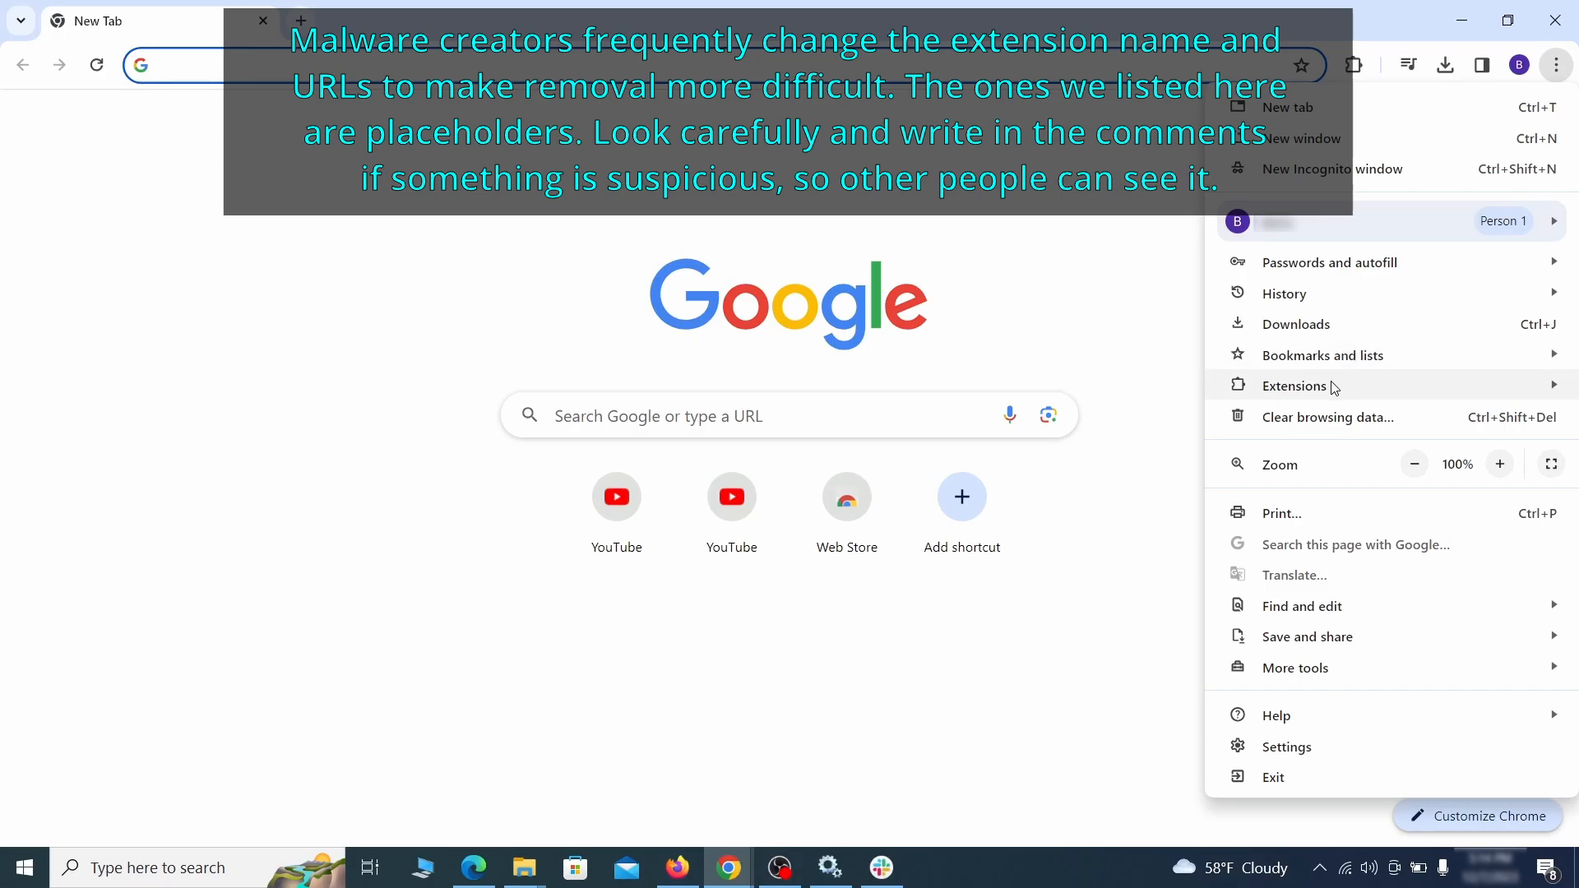
{"action": "mouse_move", "coordinate": [1255, 386]}
{"action": "left_click", "coordinate": [1160, 388]}
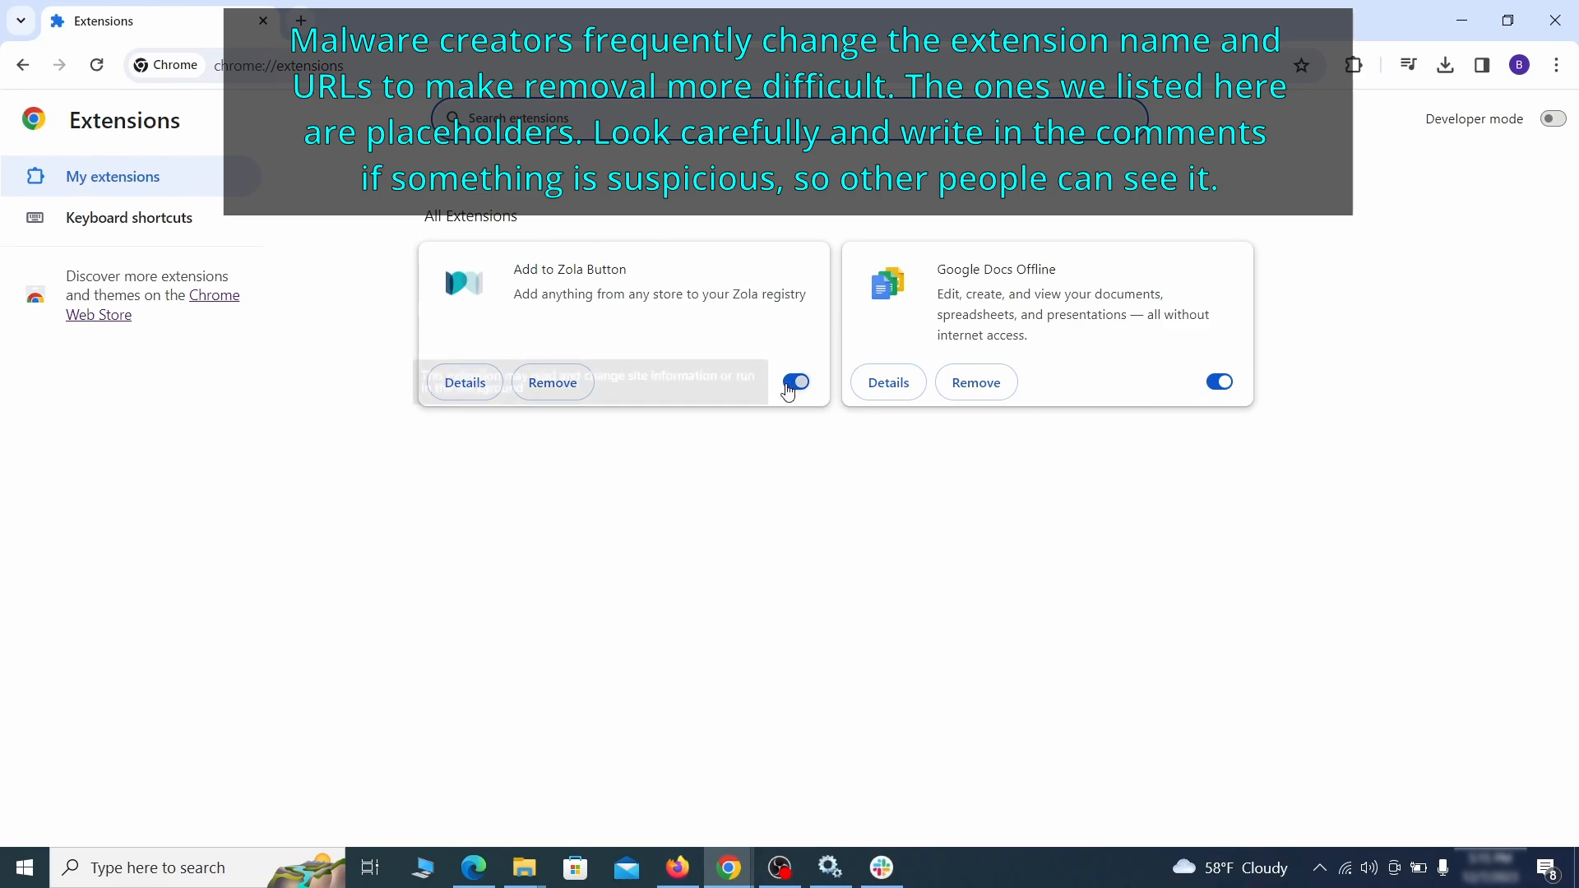
Step: Disable the Add to Zola Button extension and remove it
{"action": "left_click", "coordinate": [783, 385]}
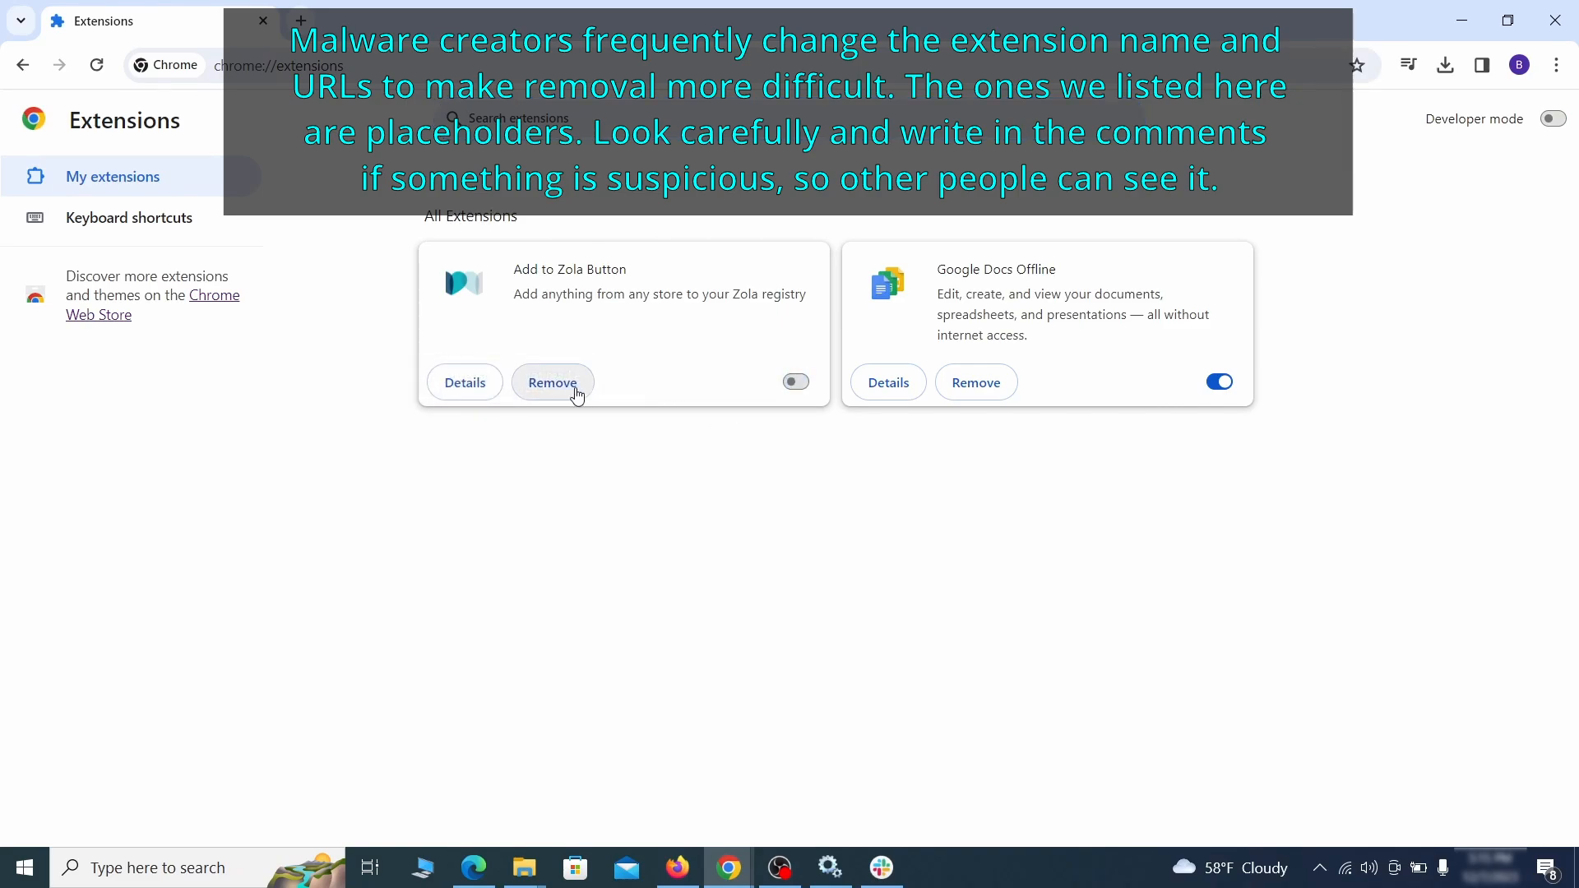
{"action": "left_click", "coordinate": [575, 393]}
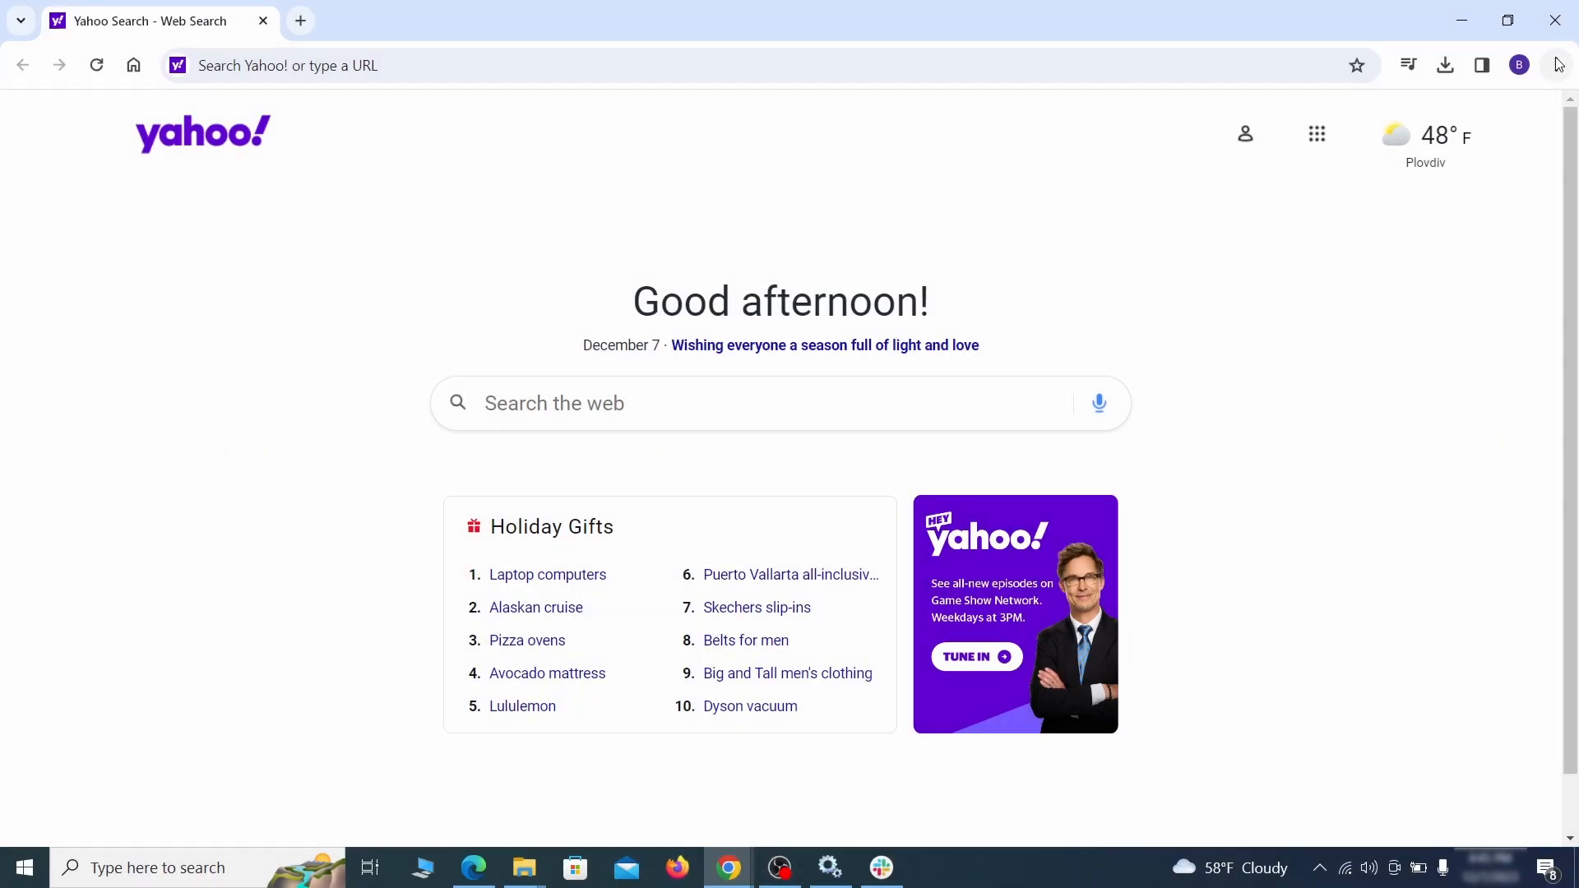
Step: Clear Chrome's browsing data from the Advanced tab, also ticking autofill form data, site settings and hosted app data
{"action": "left_click", "coordinate": [1557, 65]}
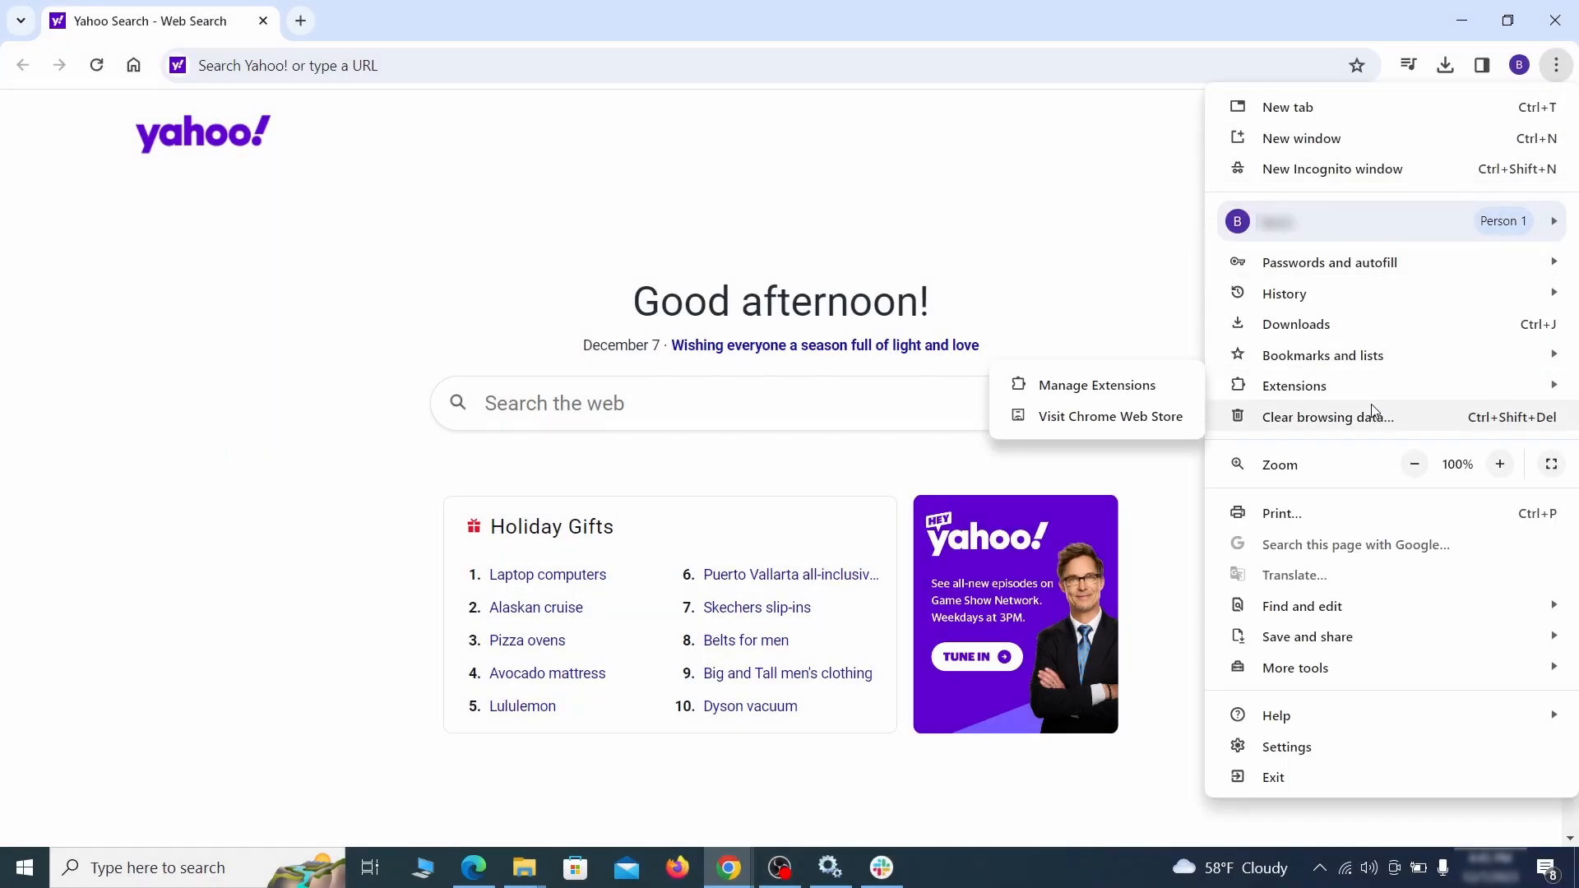
{"action": "left_click", "coordinate": [1296, 746]}
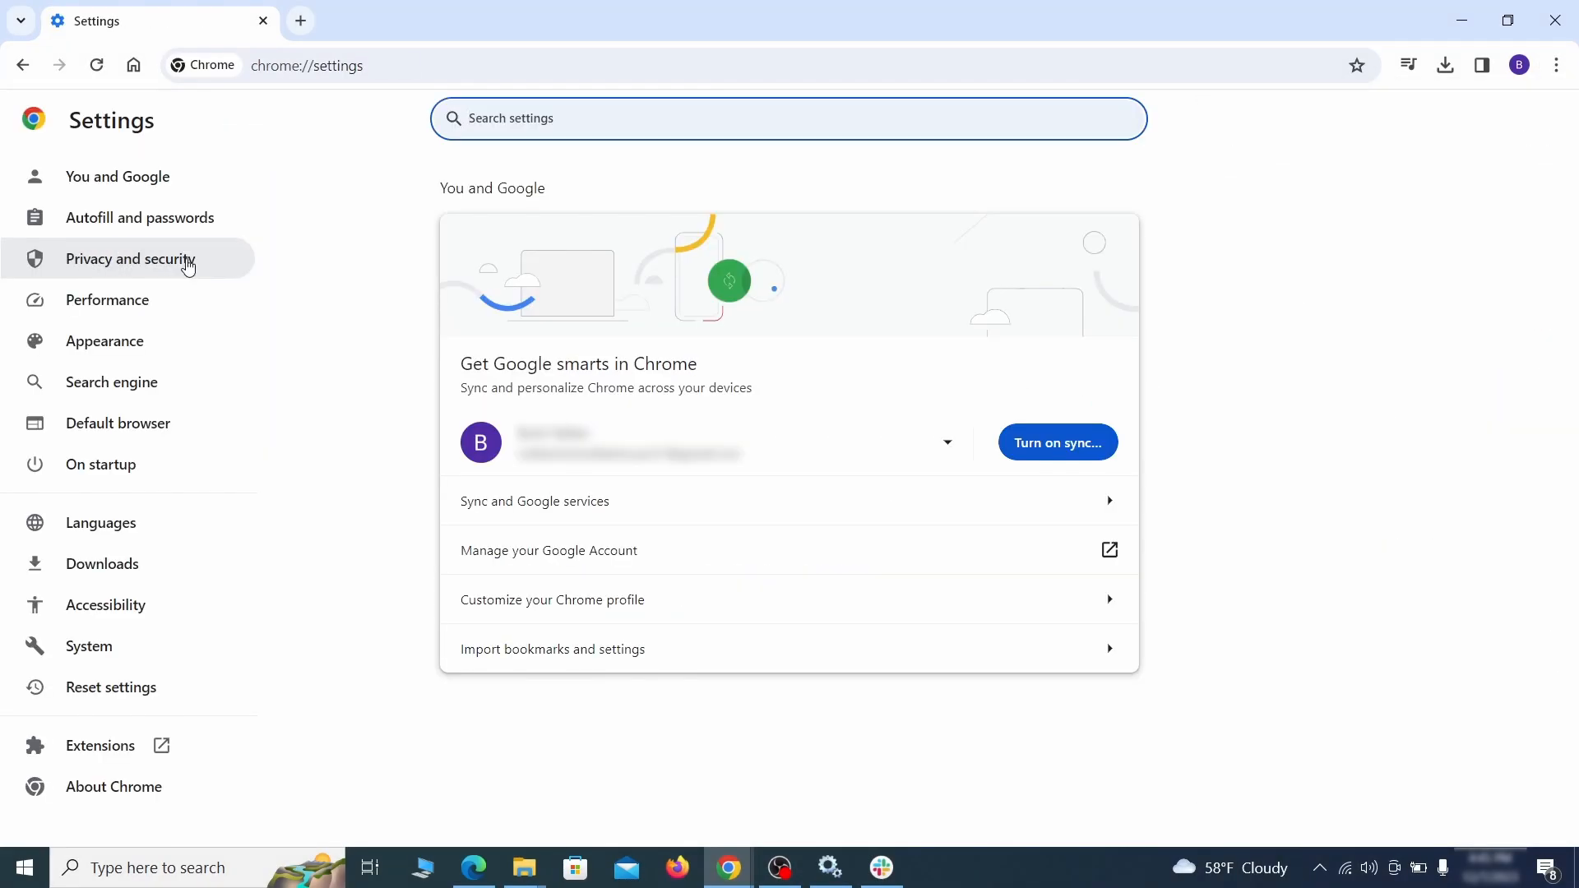
{"action": "left_click", "coordinate": [187, 258]}
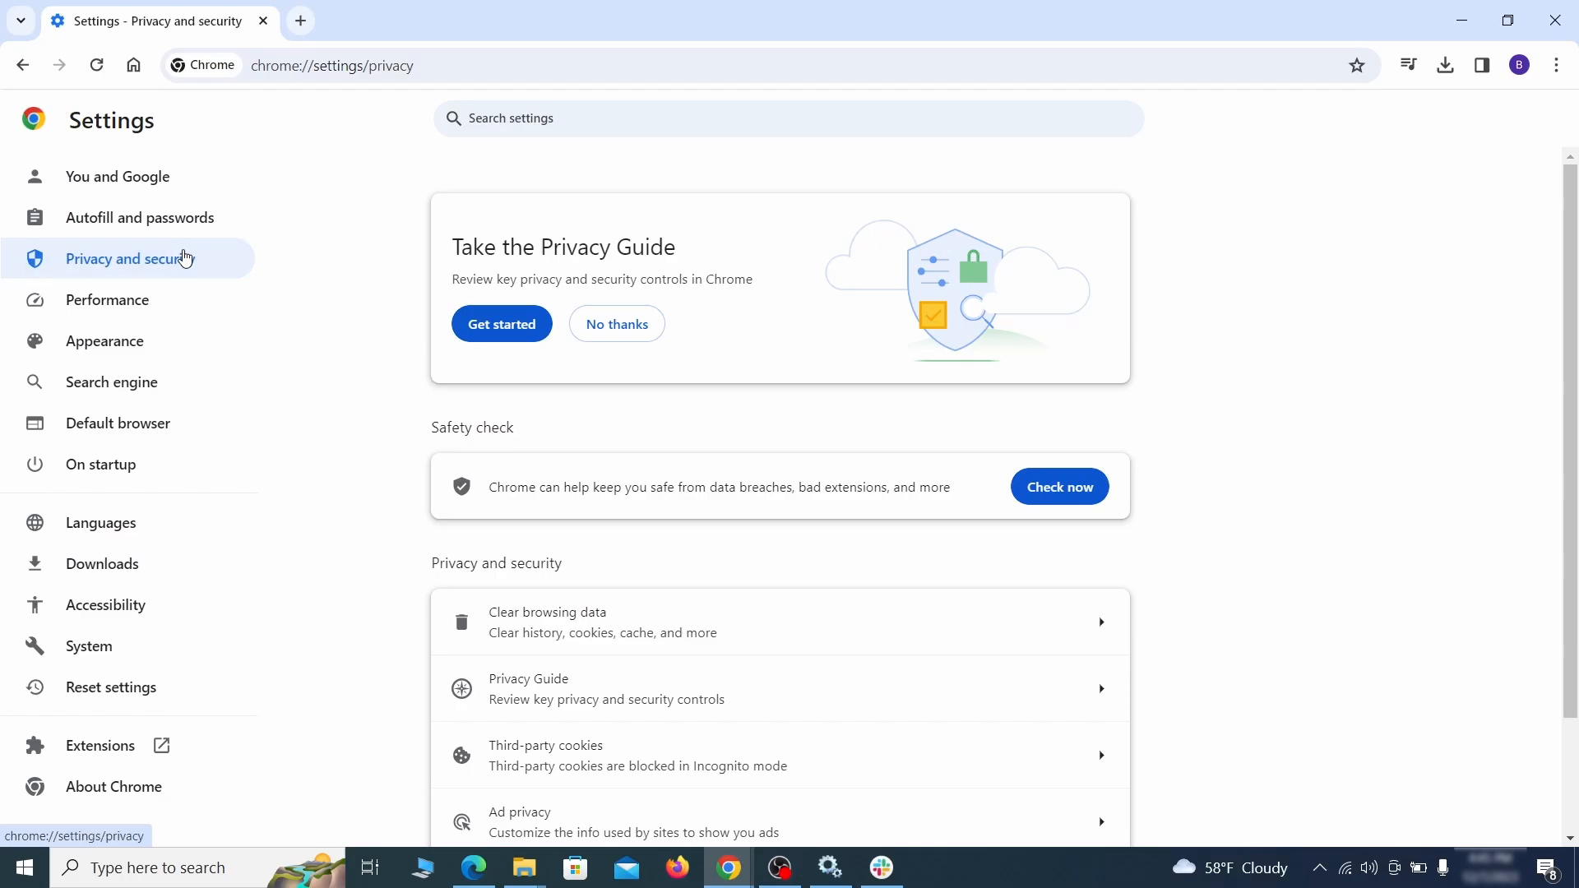
{"action": "scroll", "coordinate": [1256, 542], "scroll_direction": "down", "scroll_amount": 1}
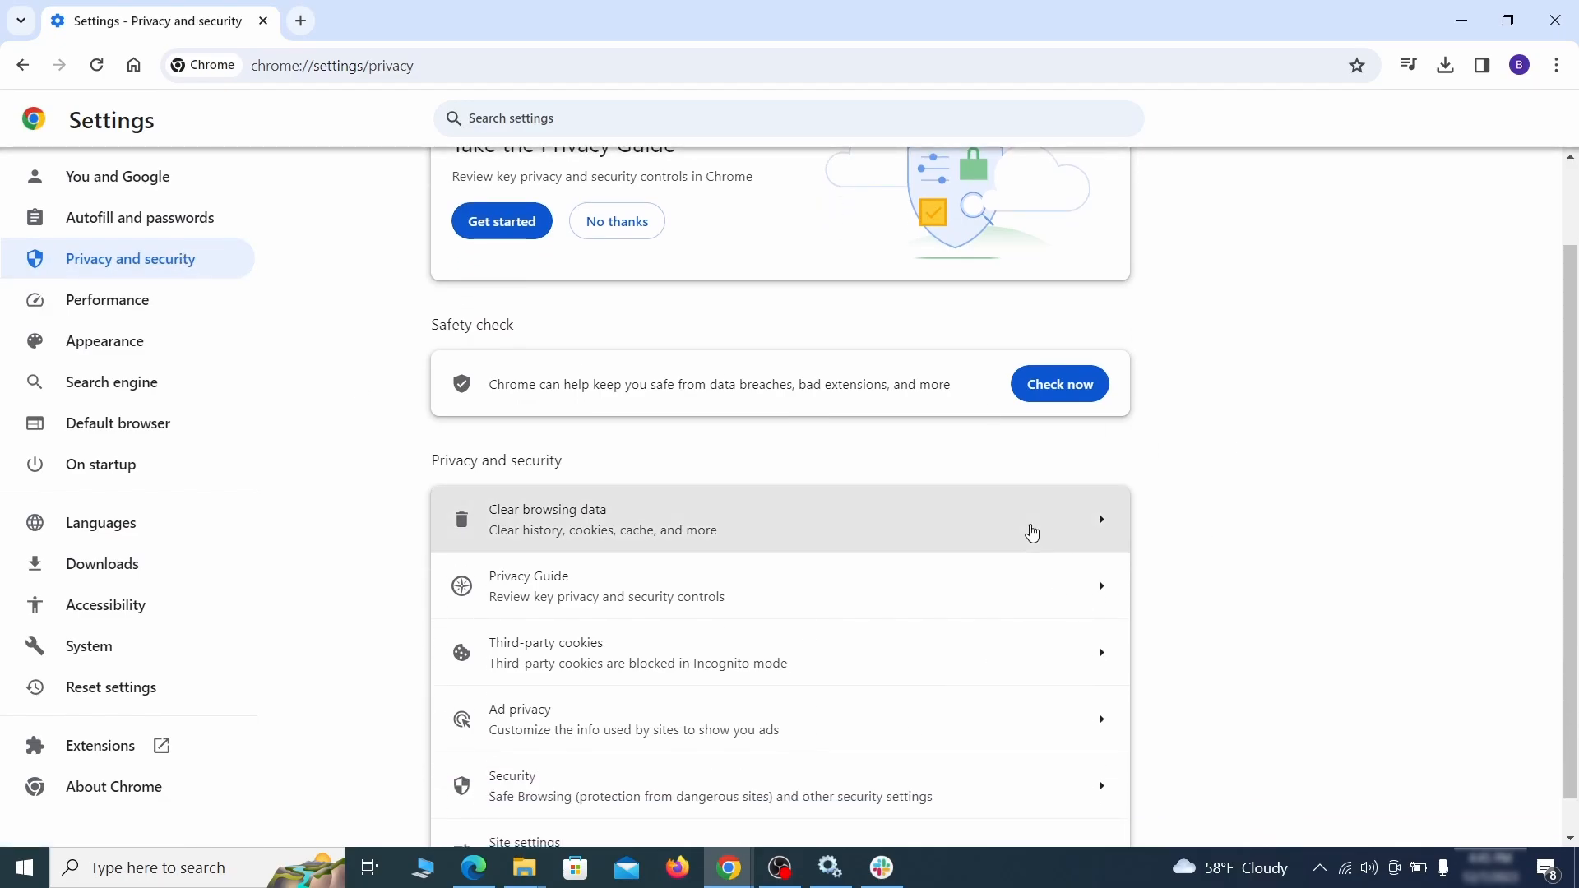
{"action": "left_click", "coordinate": [1029, 534]}
{"action": "left_click", "coordinate": [723, 296]}
{"action": "left_click", "coordinate": [881, 296]}
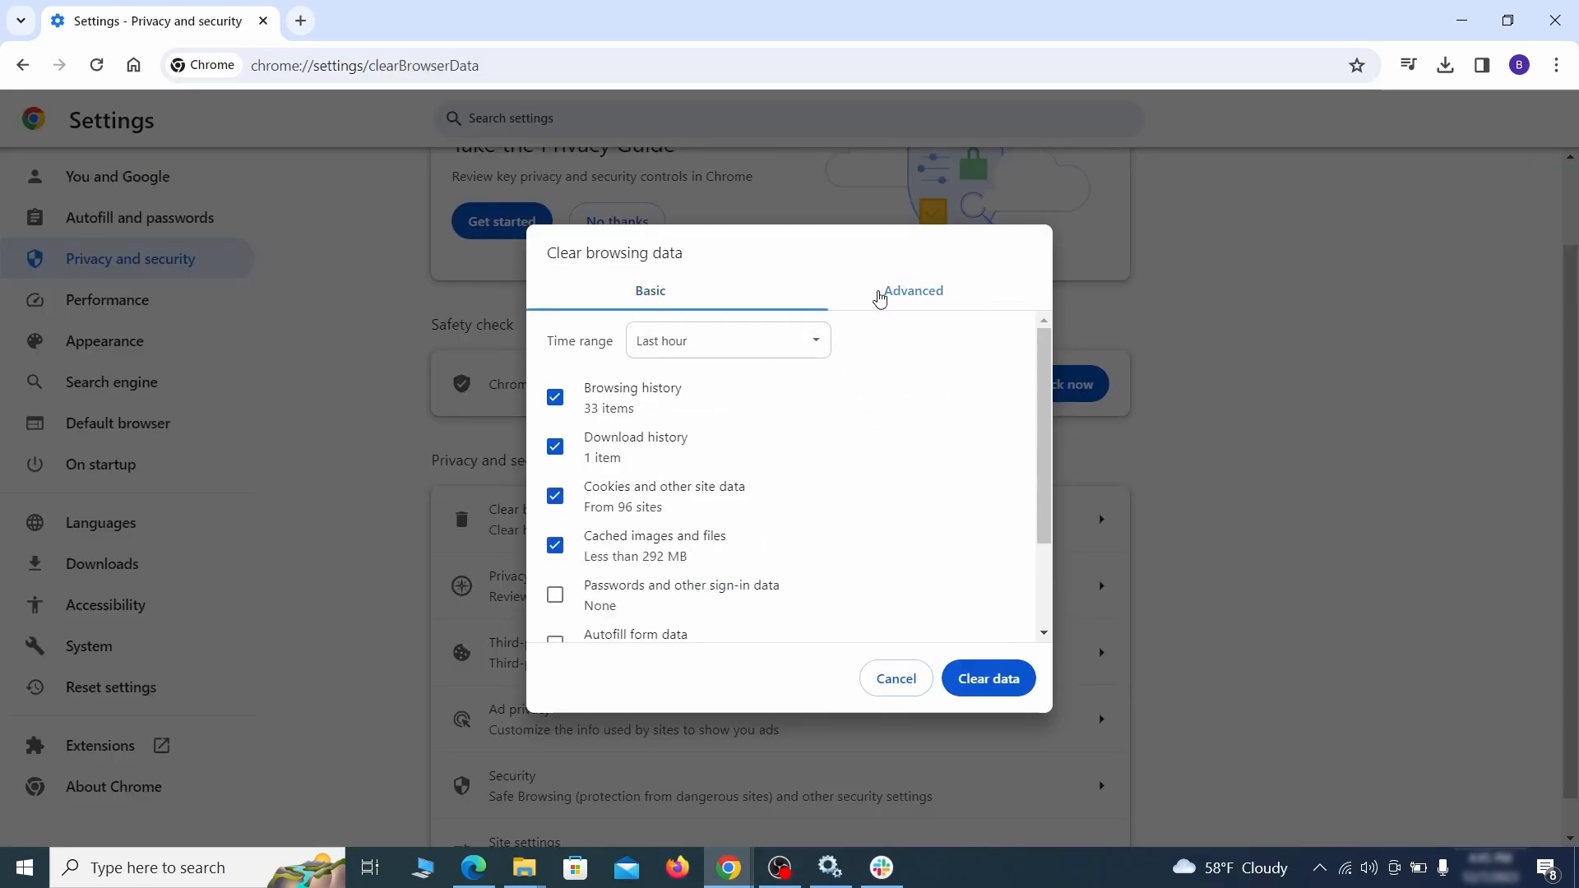
{"action": "scroll", "coordinate": [796, 468], "scroll_direction": "down", "scroll_amount": 2}
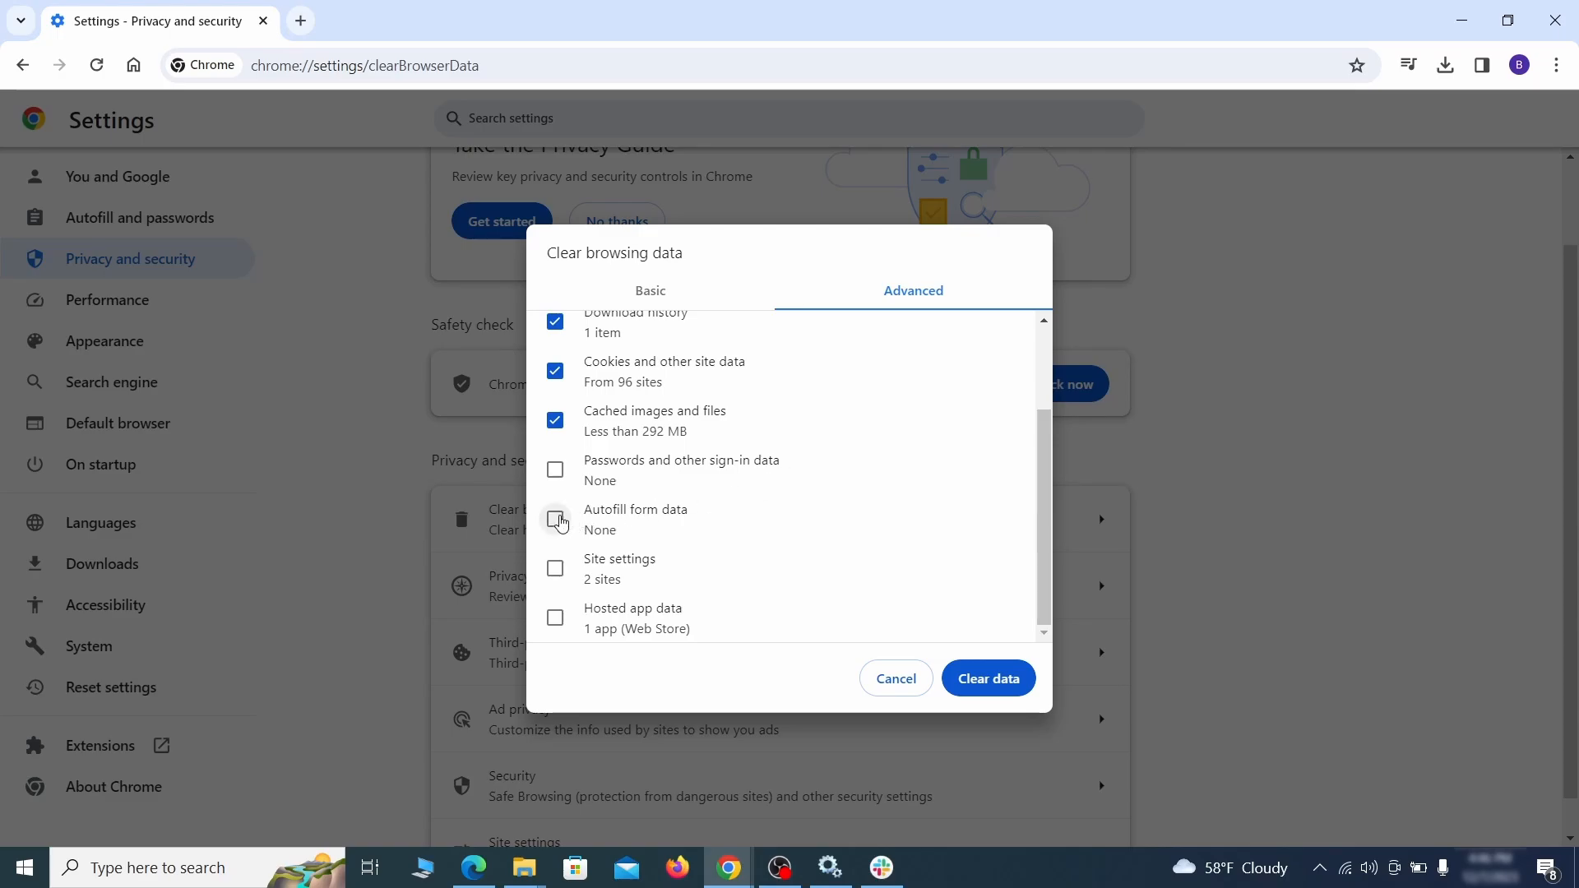
{"action": "left_click", "coordinate": [556, 519]}
{"action": "left_click", "coordinate": [555, 568]}
{"action": "left_click", "coordinate": [555, 618]}
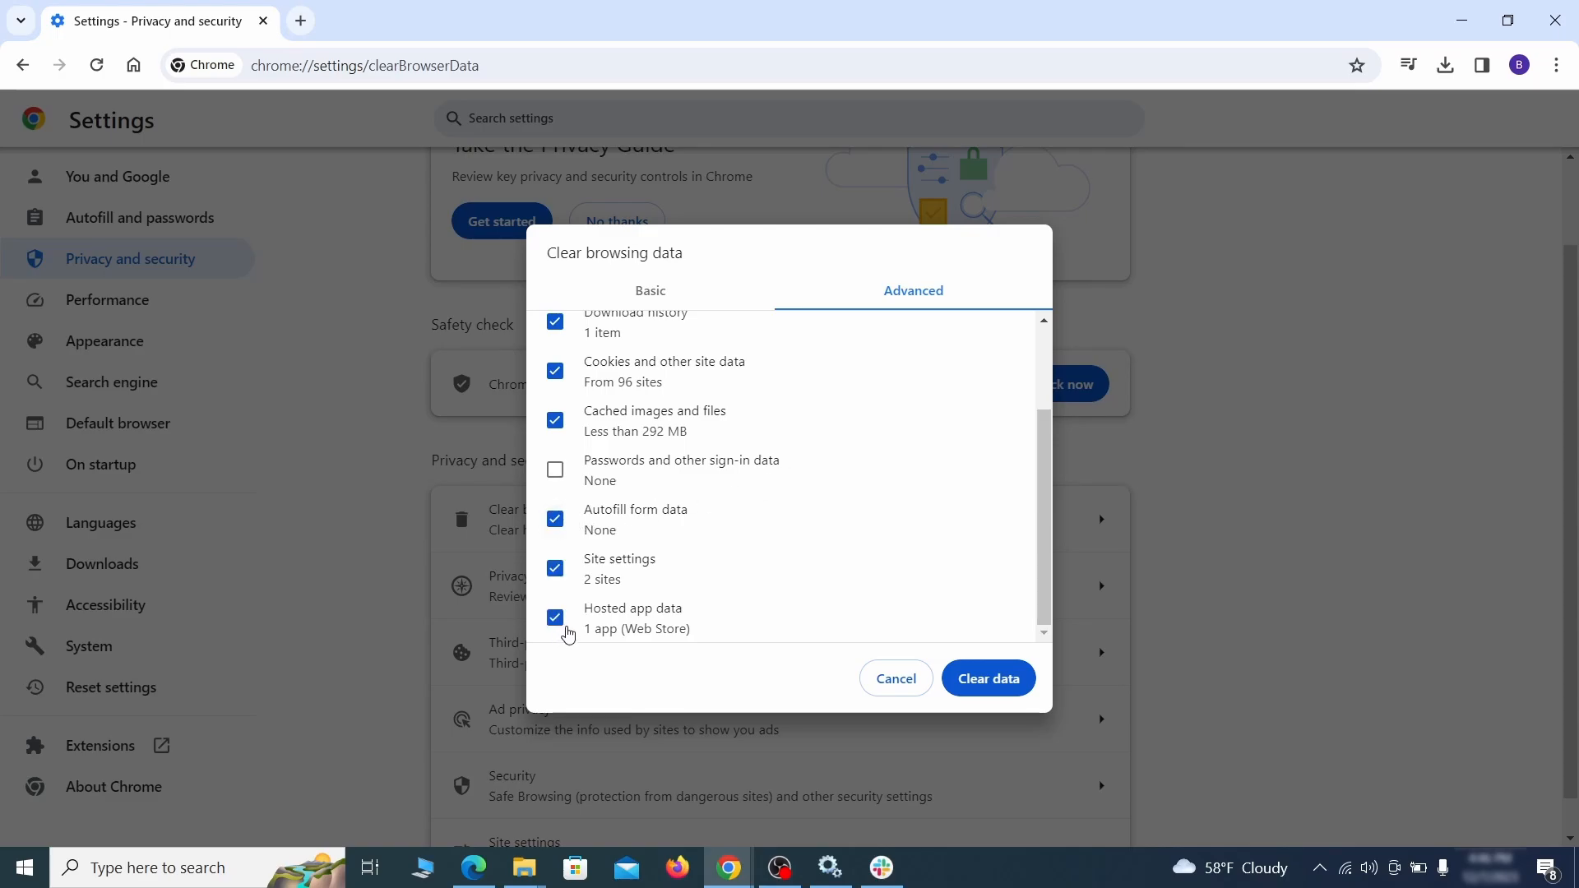
{"action": "left_click", "coordinate": [1002, 682]}
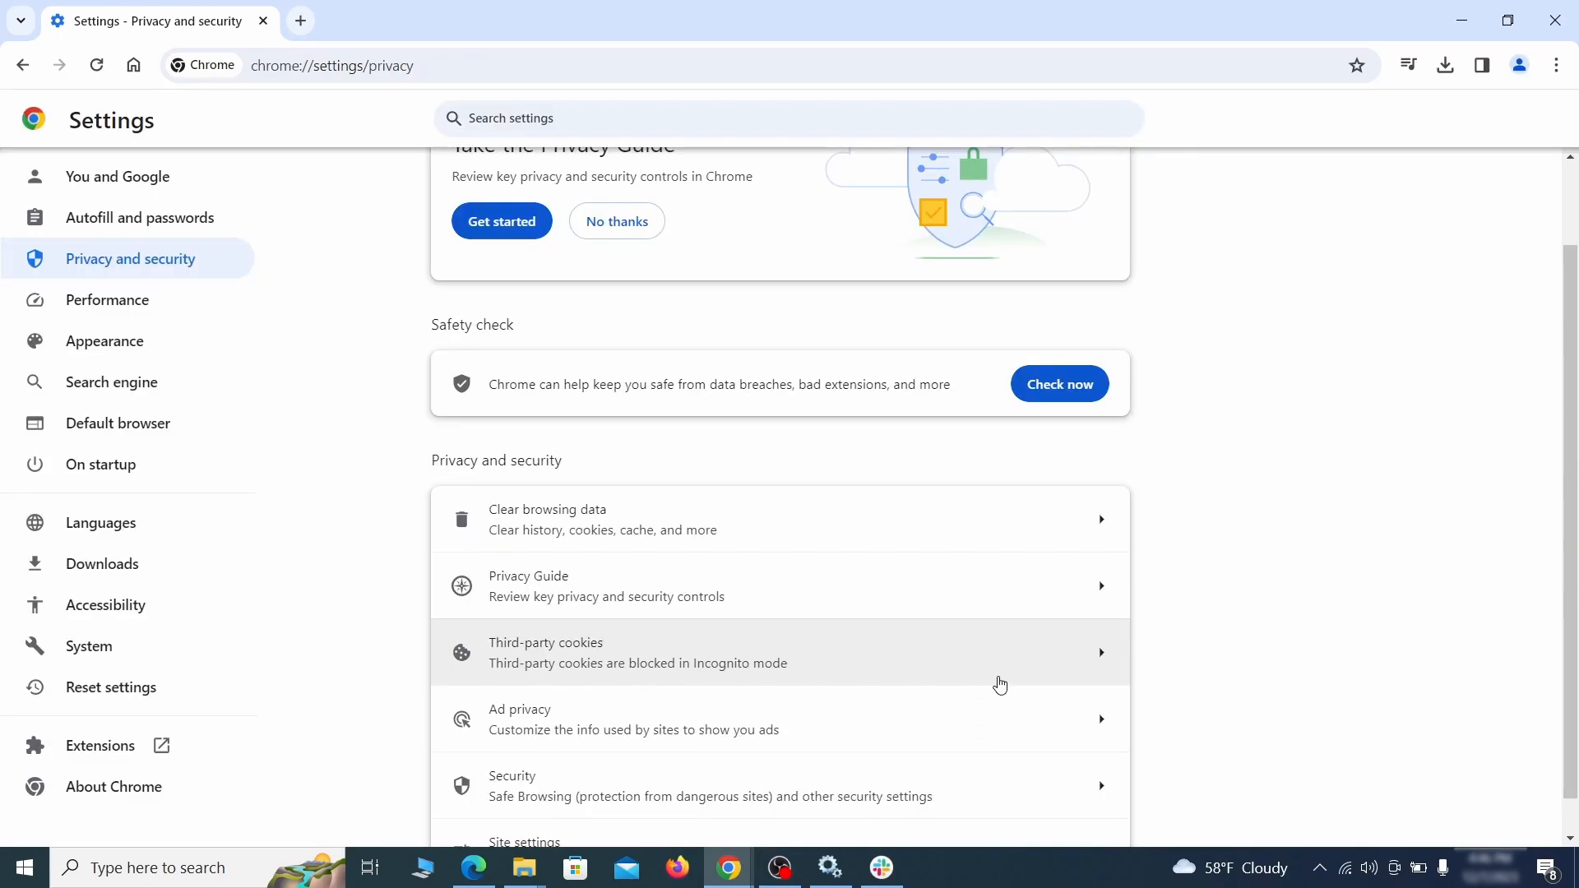
Step: Review the site permissions and remove ExampleRougeURL.com from the sites allowed to send notifications
{"action": "scroll", "coordinate": [1188, 540], "scroll_direction": "down", "scroll_amount": 1}
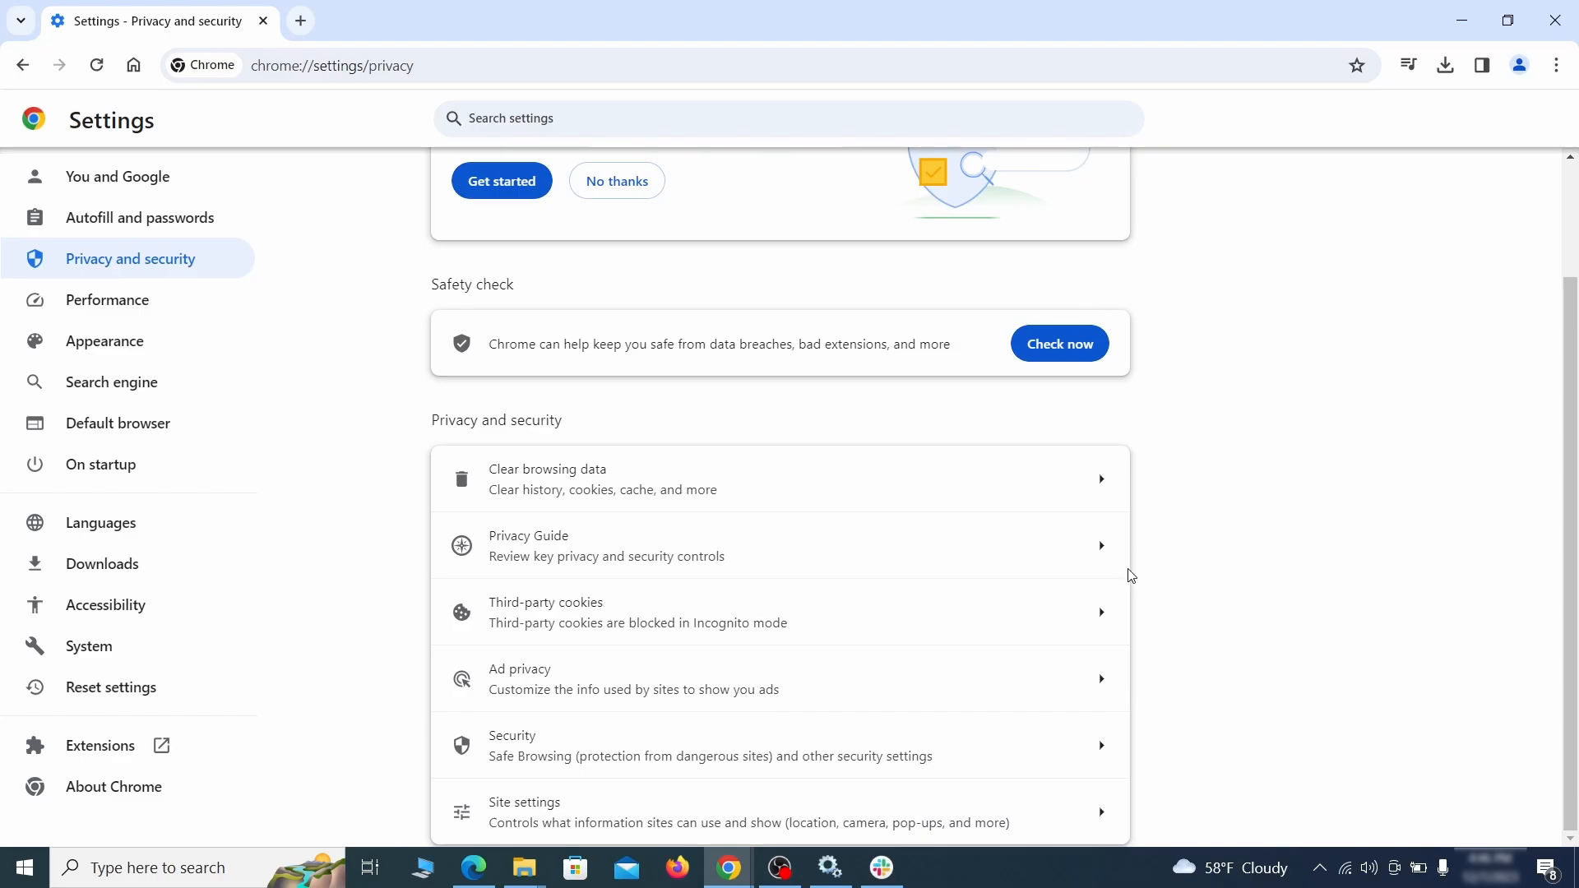
{"action": "left_click", "coordinate": [768, 810]}
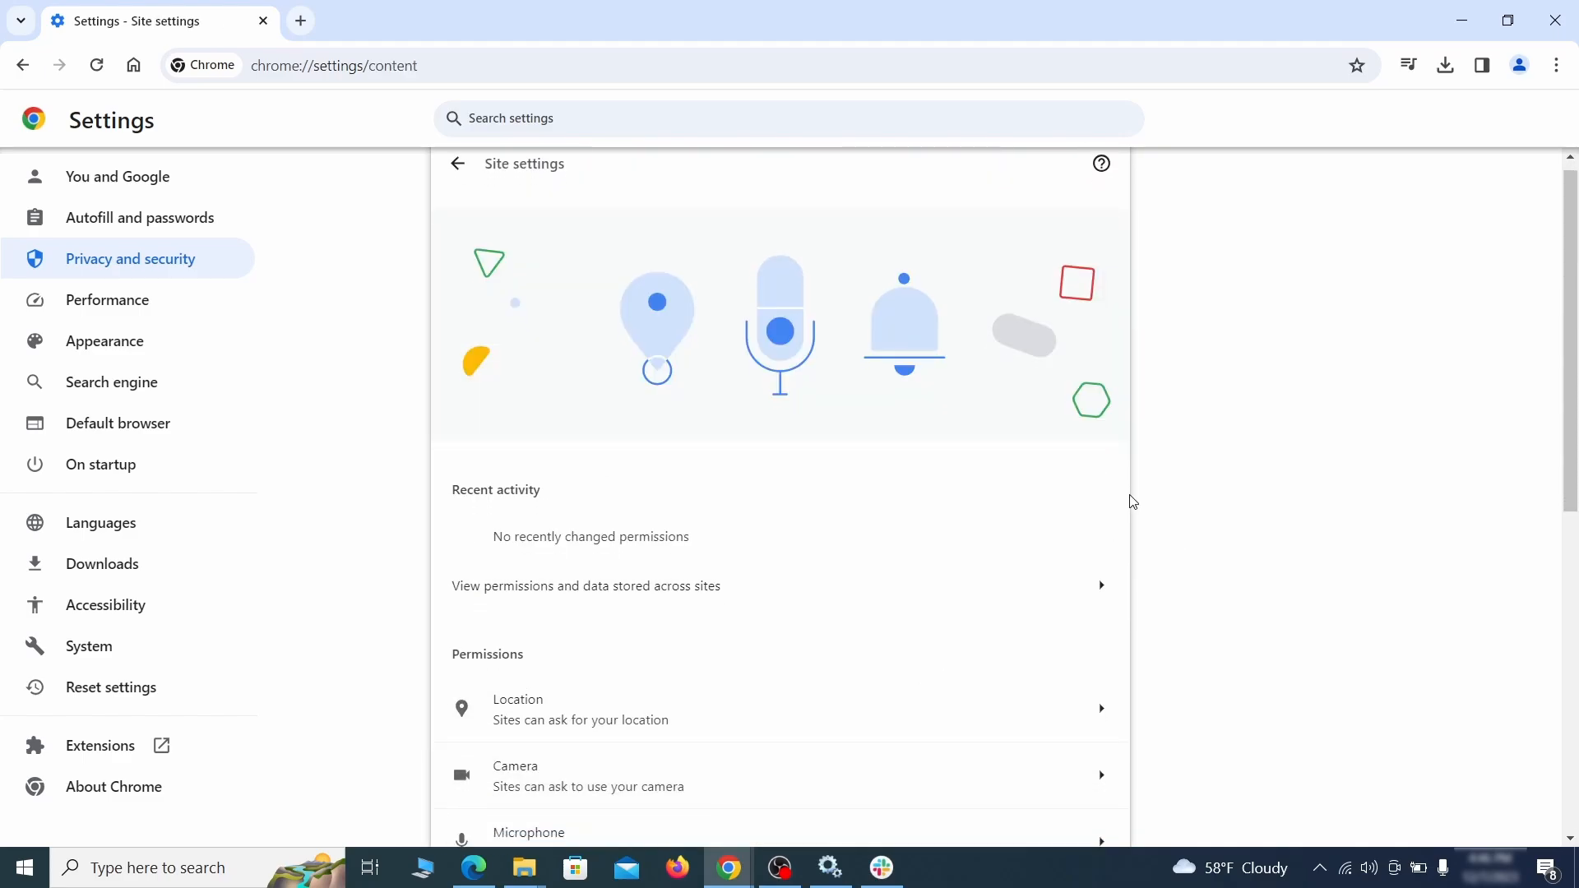
{"action": "scroll", "coordinate": [1132, 502], "scroll_direction": "down", "scroll_amount": 3}
{"action": "scroll", "coordinate": [1163, 472], "scroll_direction": "down", "scroll_amount": 1}
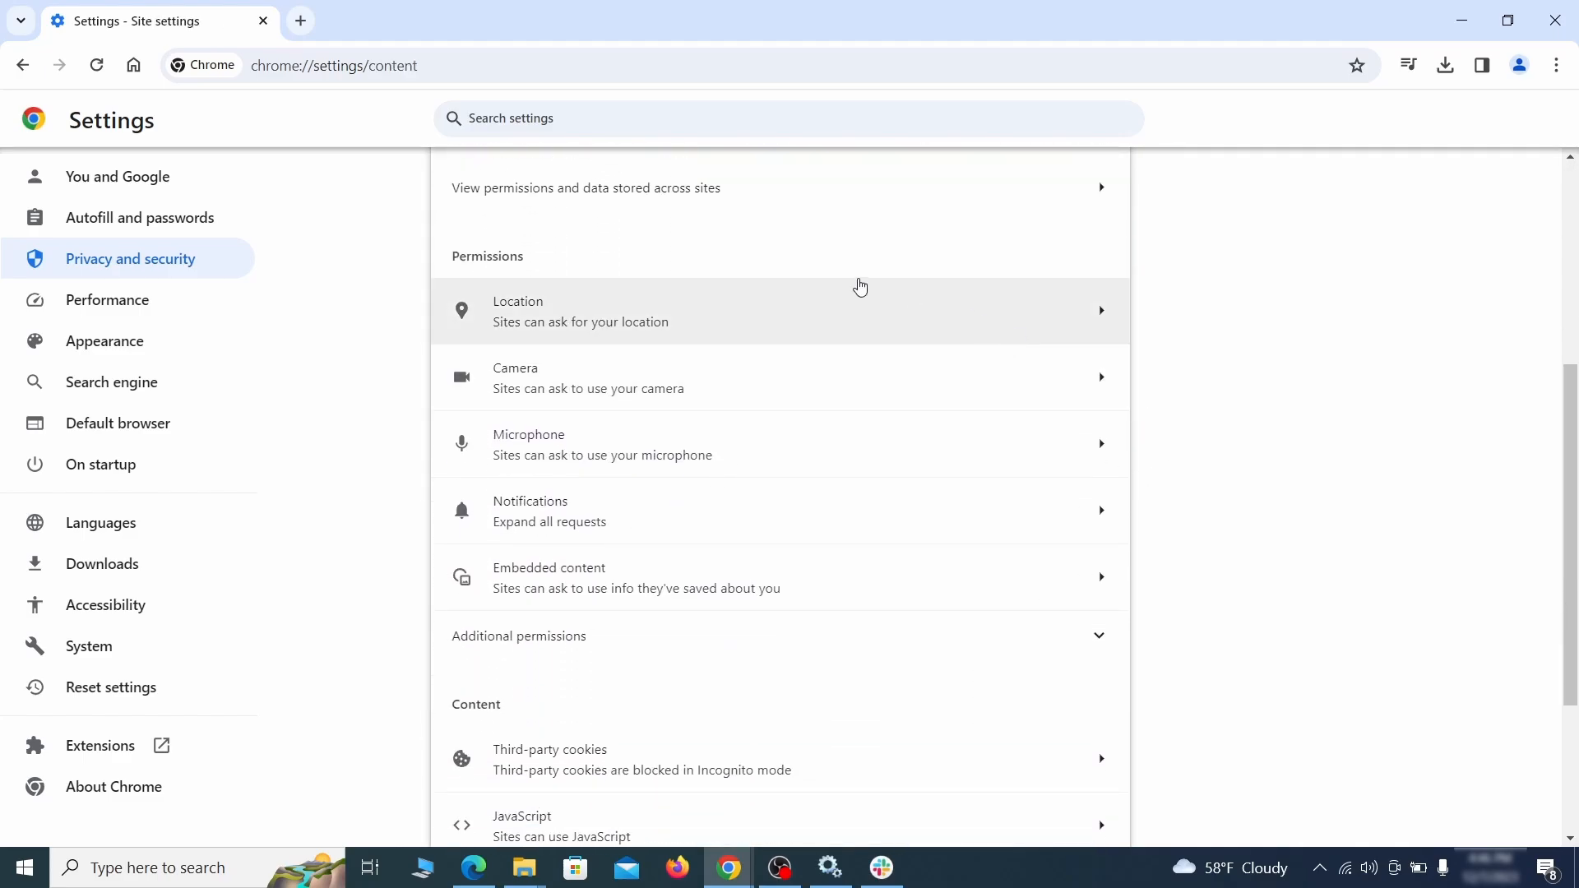
{"action": "left_click", "coordinate": [797, 321]}
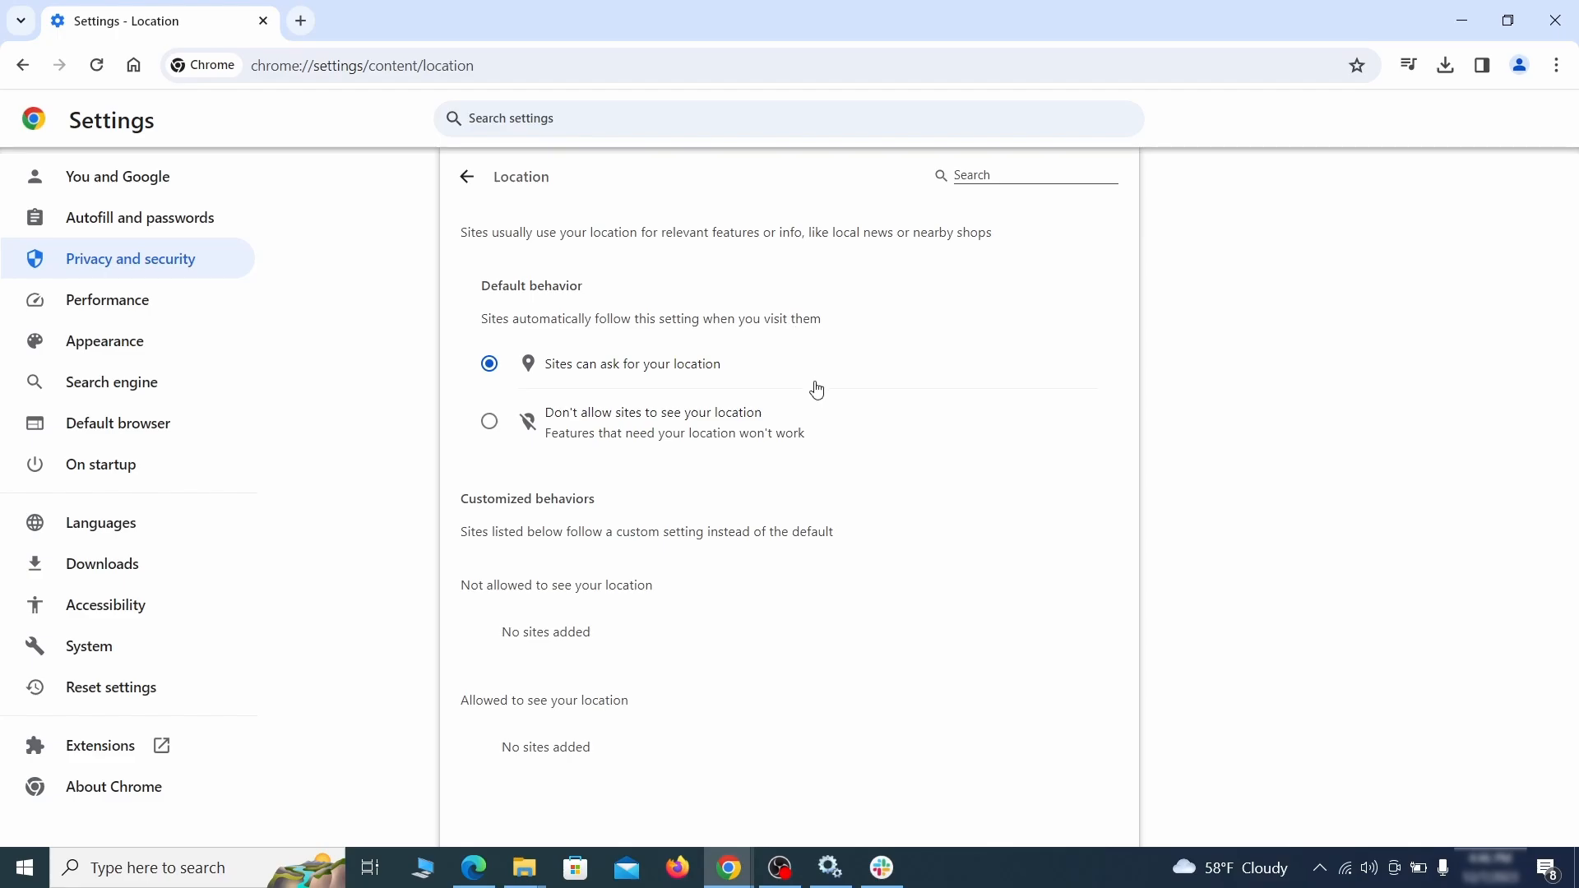
{"action": "left_click", "coordinate": [22, 65]}
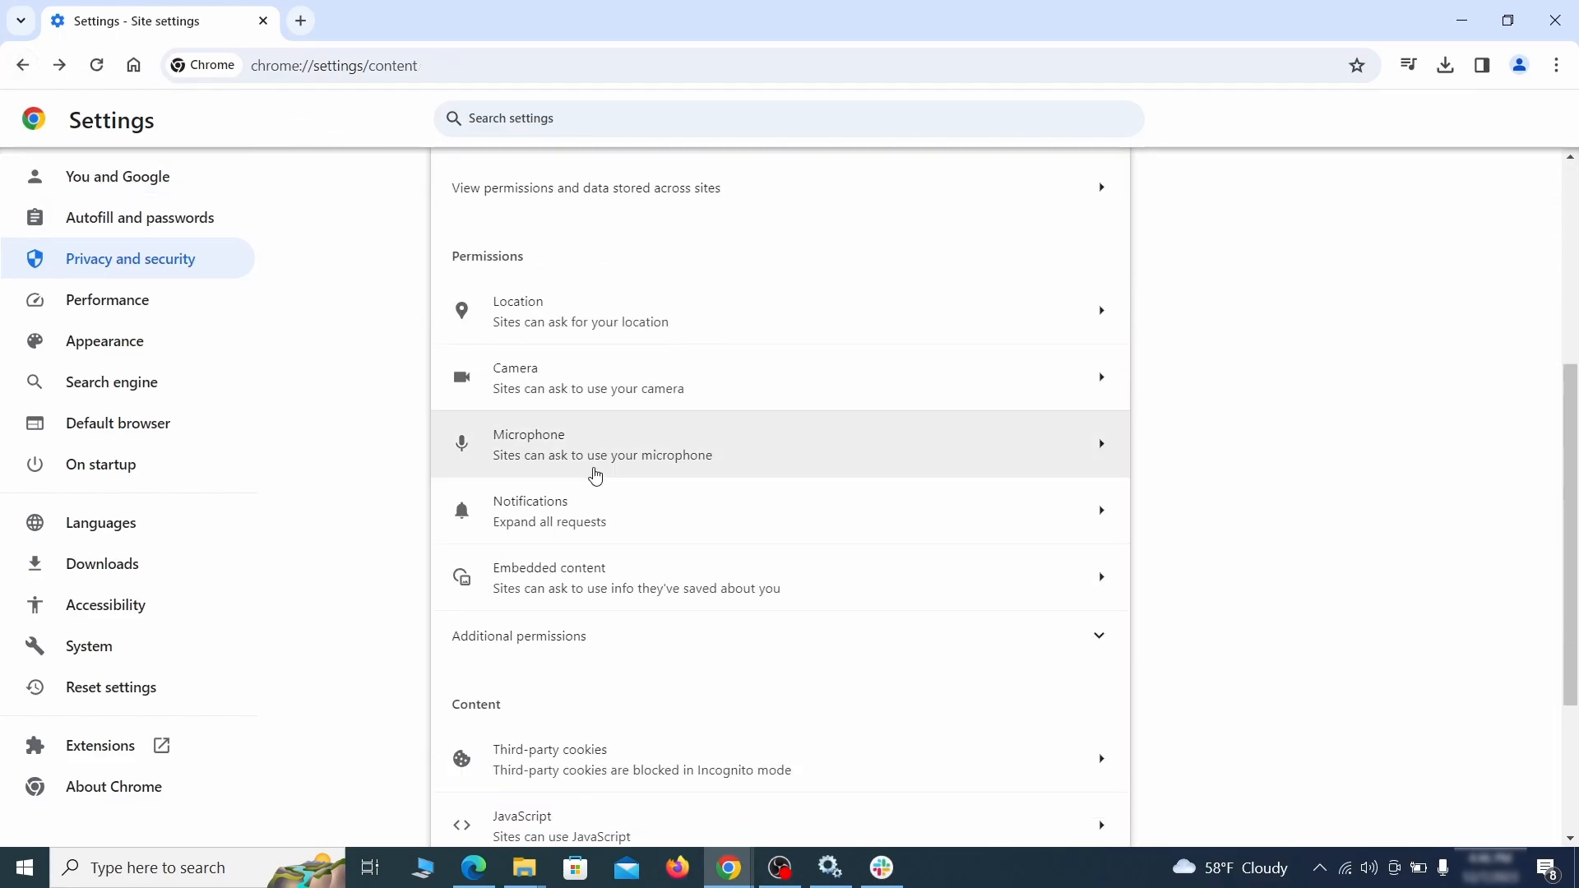
{"action": "left_click", "coordinate": [627, 392]}
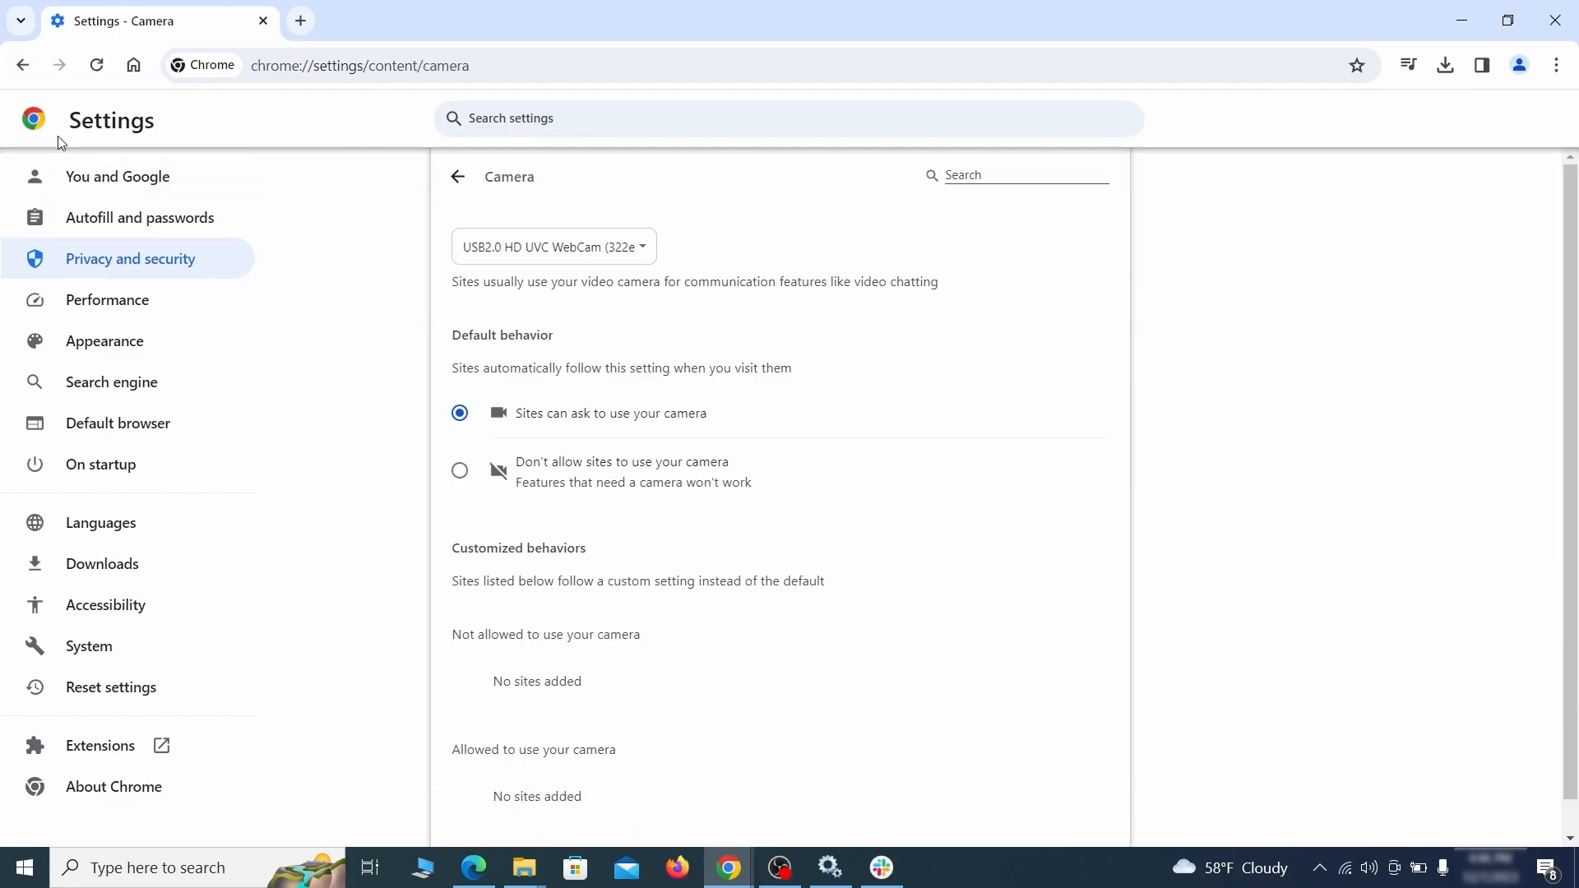
{"action": "scroll", "coordinate": [406, 536], "scroll_direction": "down", "scroll_amount": 1}
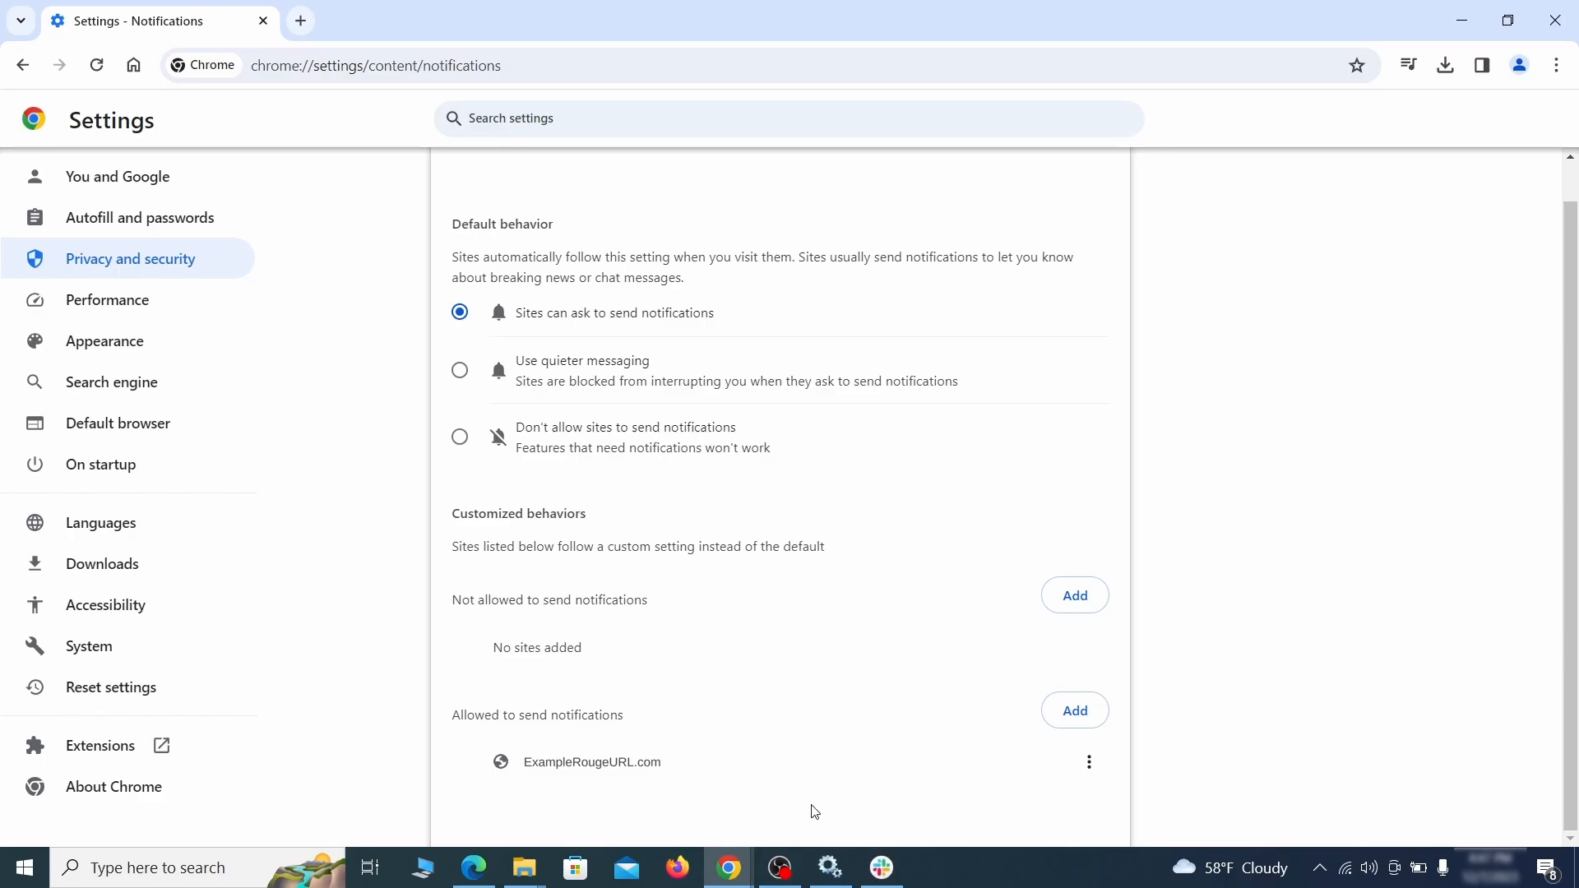
{"action": "left_click", "coordinate": [1089, 764]}
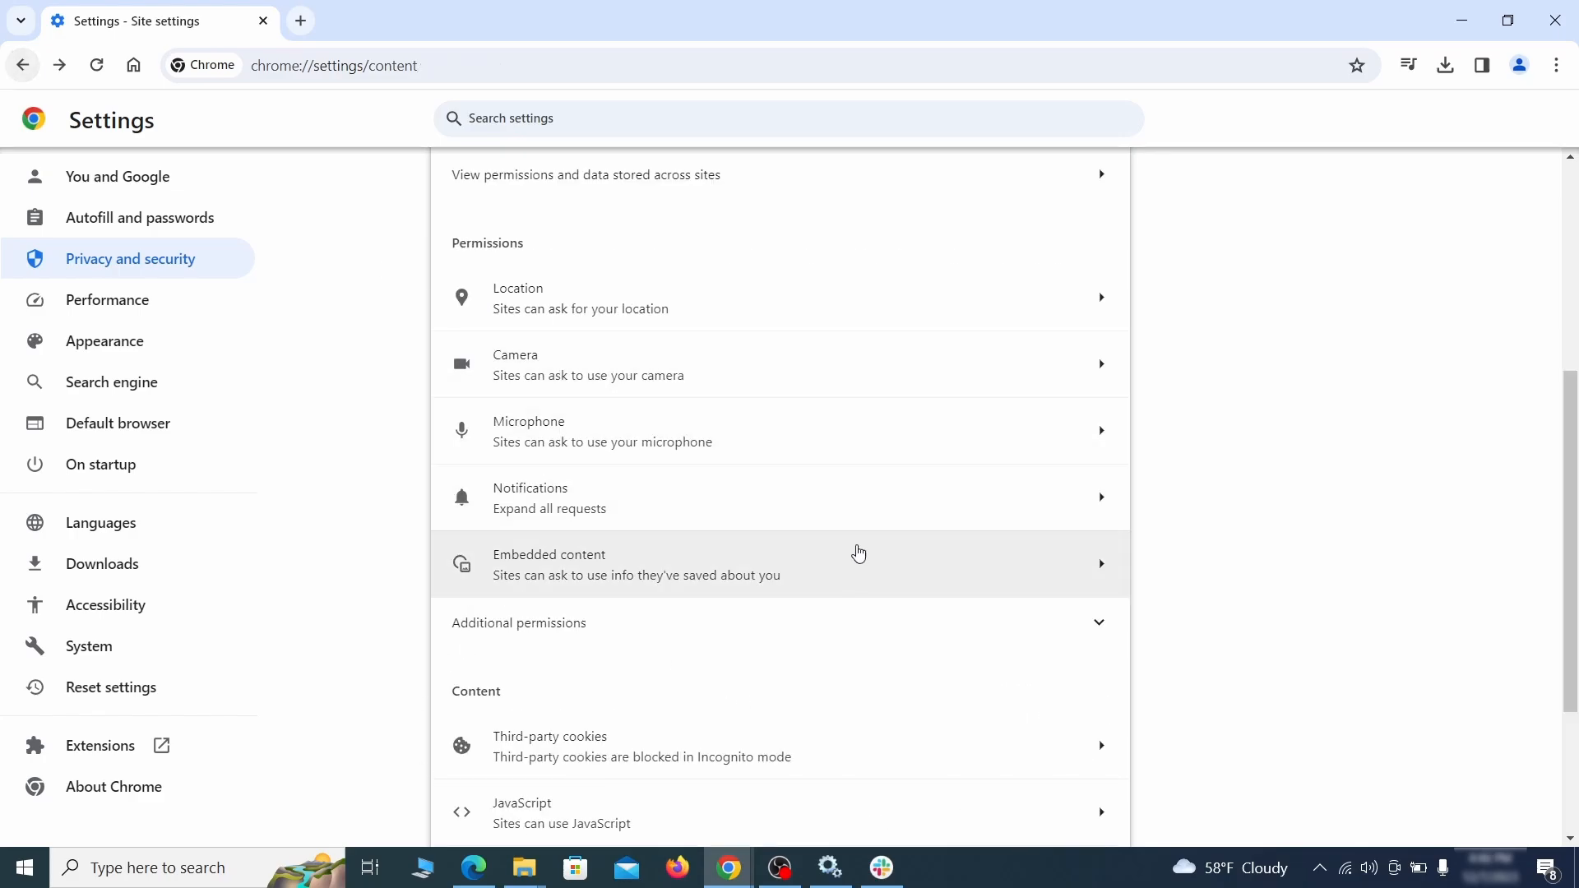
{"action": "scroll", "coordinate": [853, 556], "scroll_direction": "down", "scroll_amount": 3}
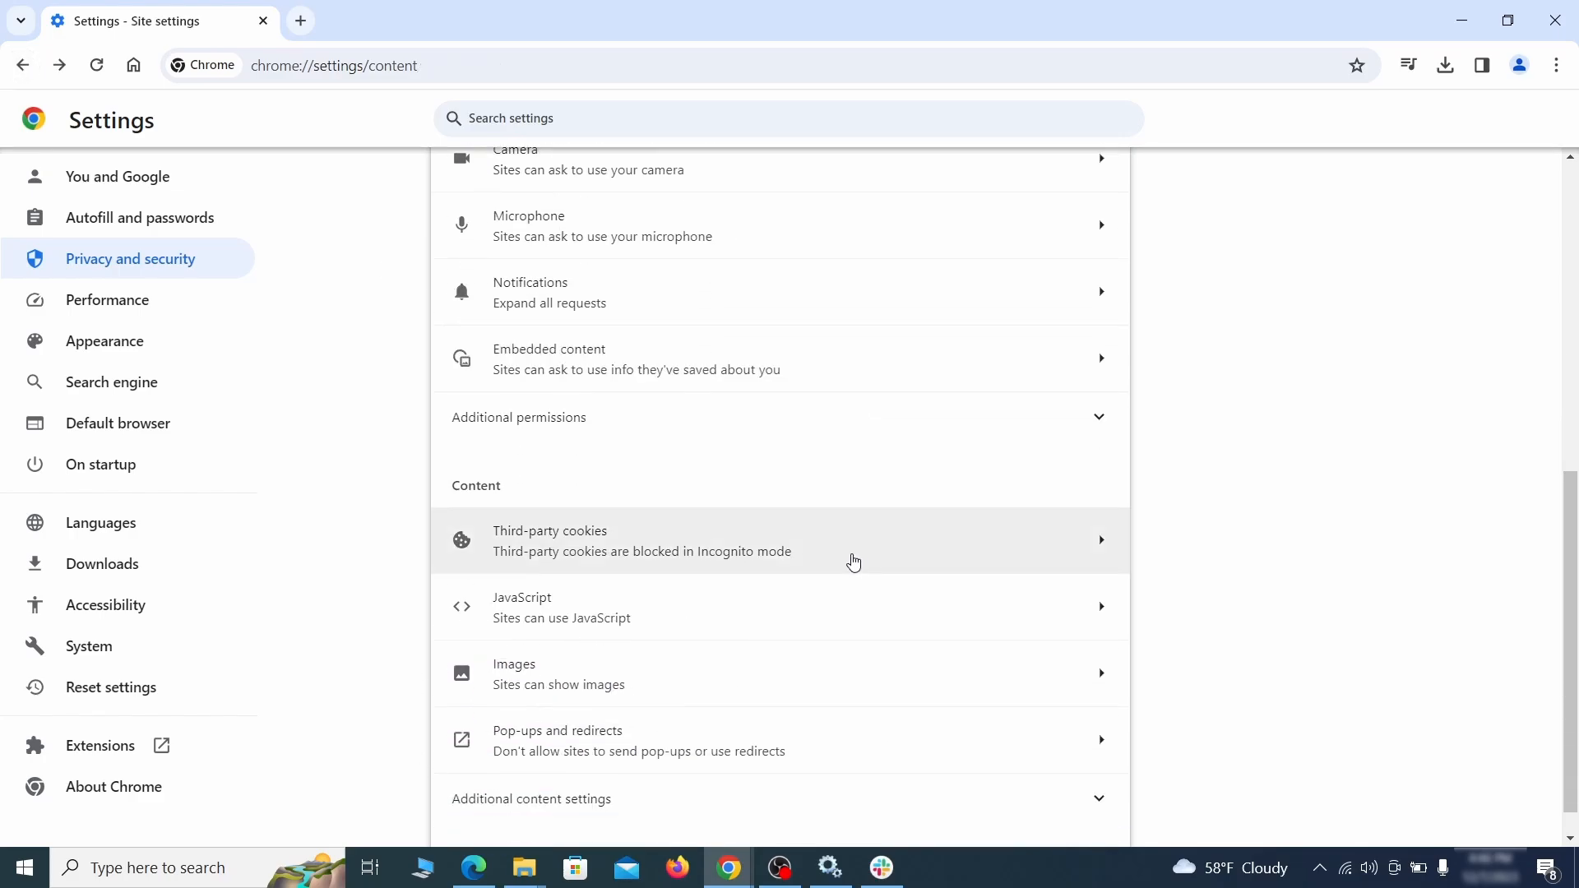
Step: Delete ExampleRougeURL.com from the sites allowed to use third-party cookies
{"action": "left_click", "coordinate": [852, 559]}
{"action": "scroll", "coordinate": [871, 608], "scroll_direction": "down", "scroll_amount": 5}
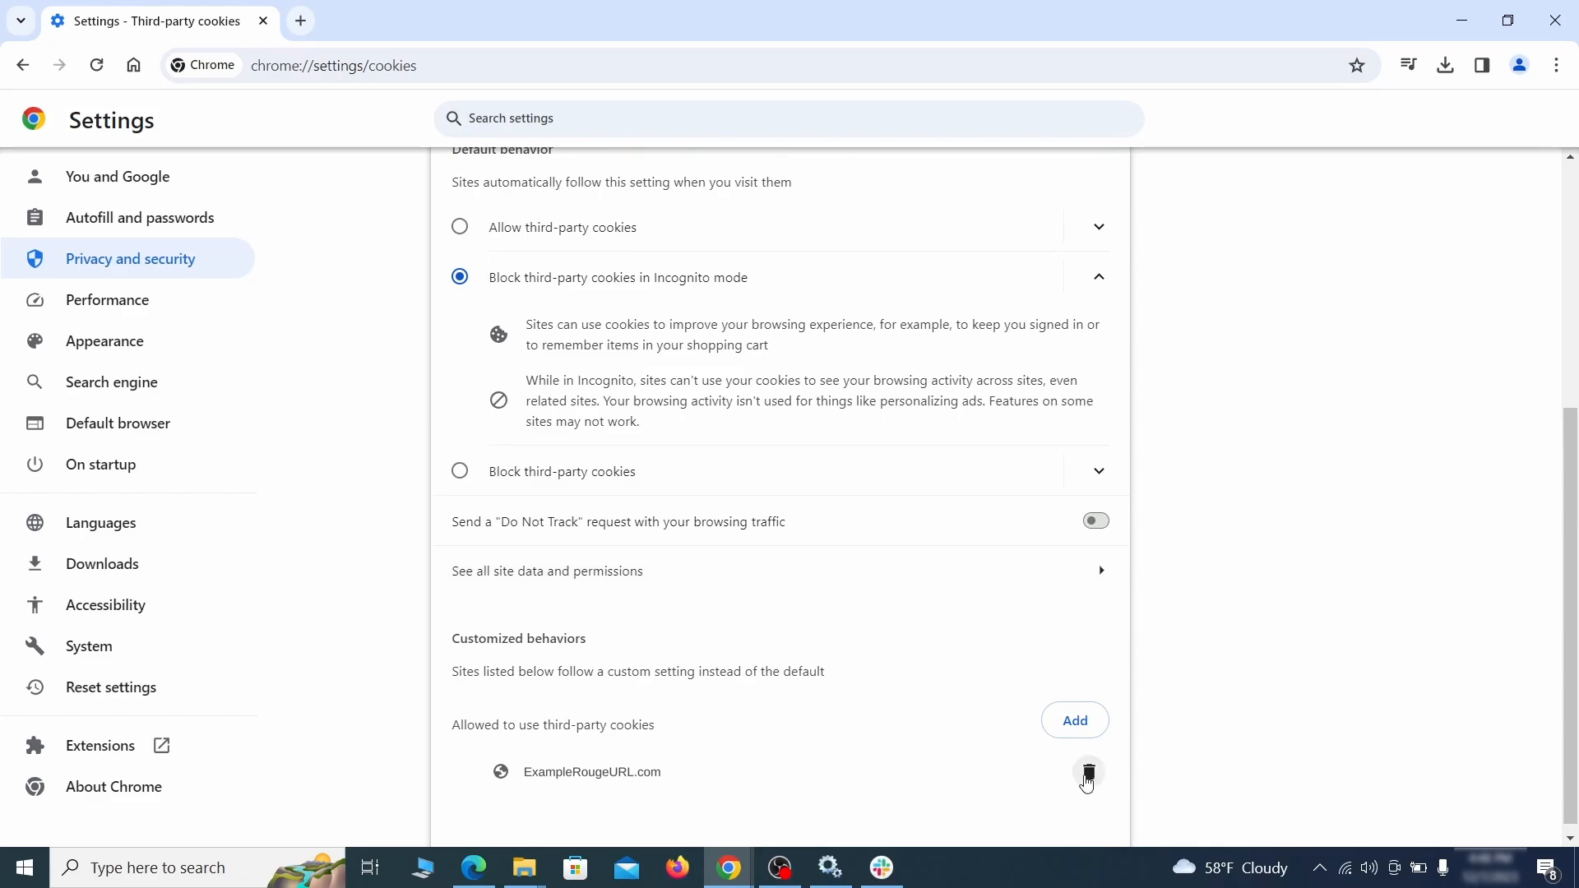
{"action": "left_click", "coordinate": [1094, 780]}
{"action": "key", "text": "alt+Left"}
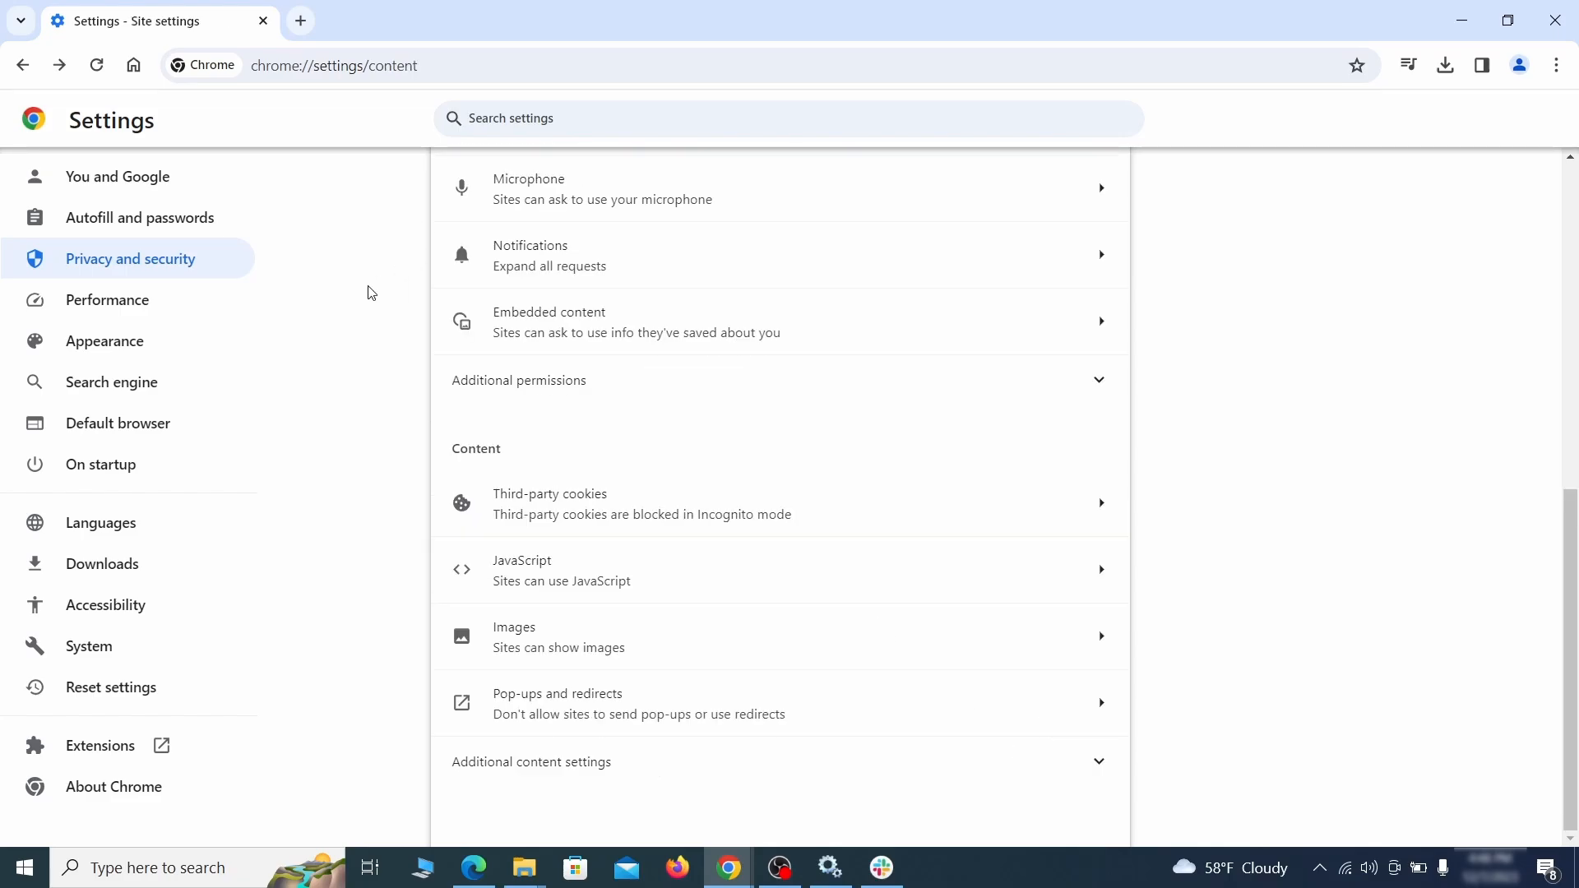
{"action": "left_click", "coordinate": [214, 344]}
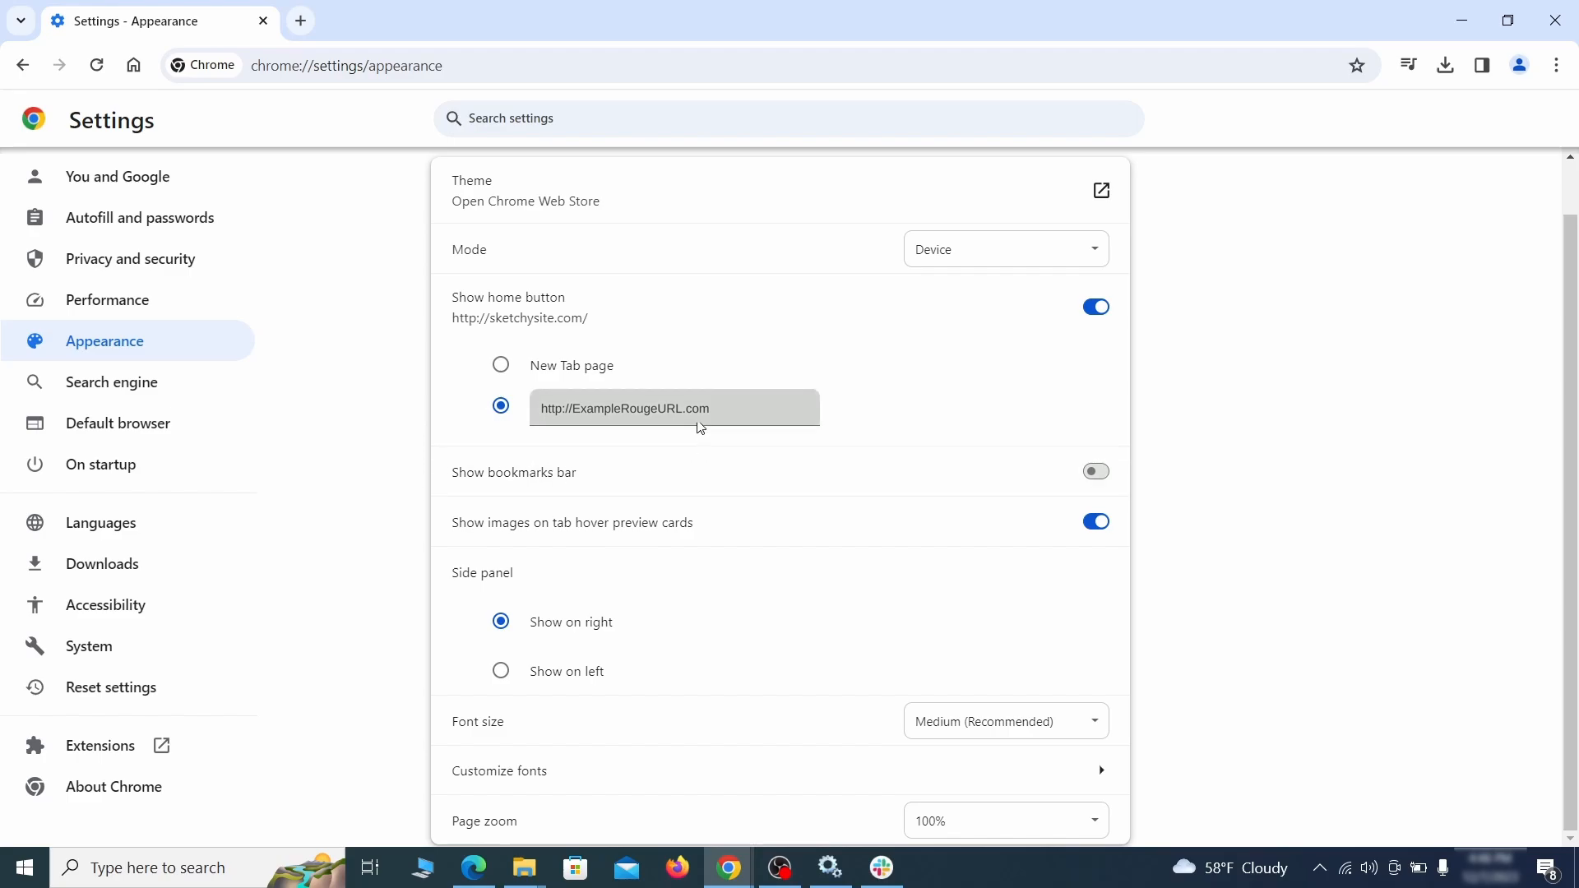
{"action": "left_click_drag", "start_coordinate": [700, 427], "coordinate": [523, 410]}
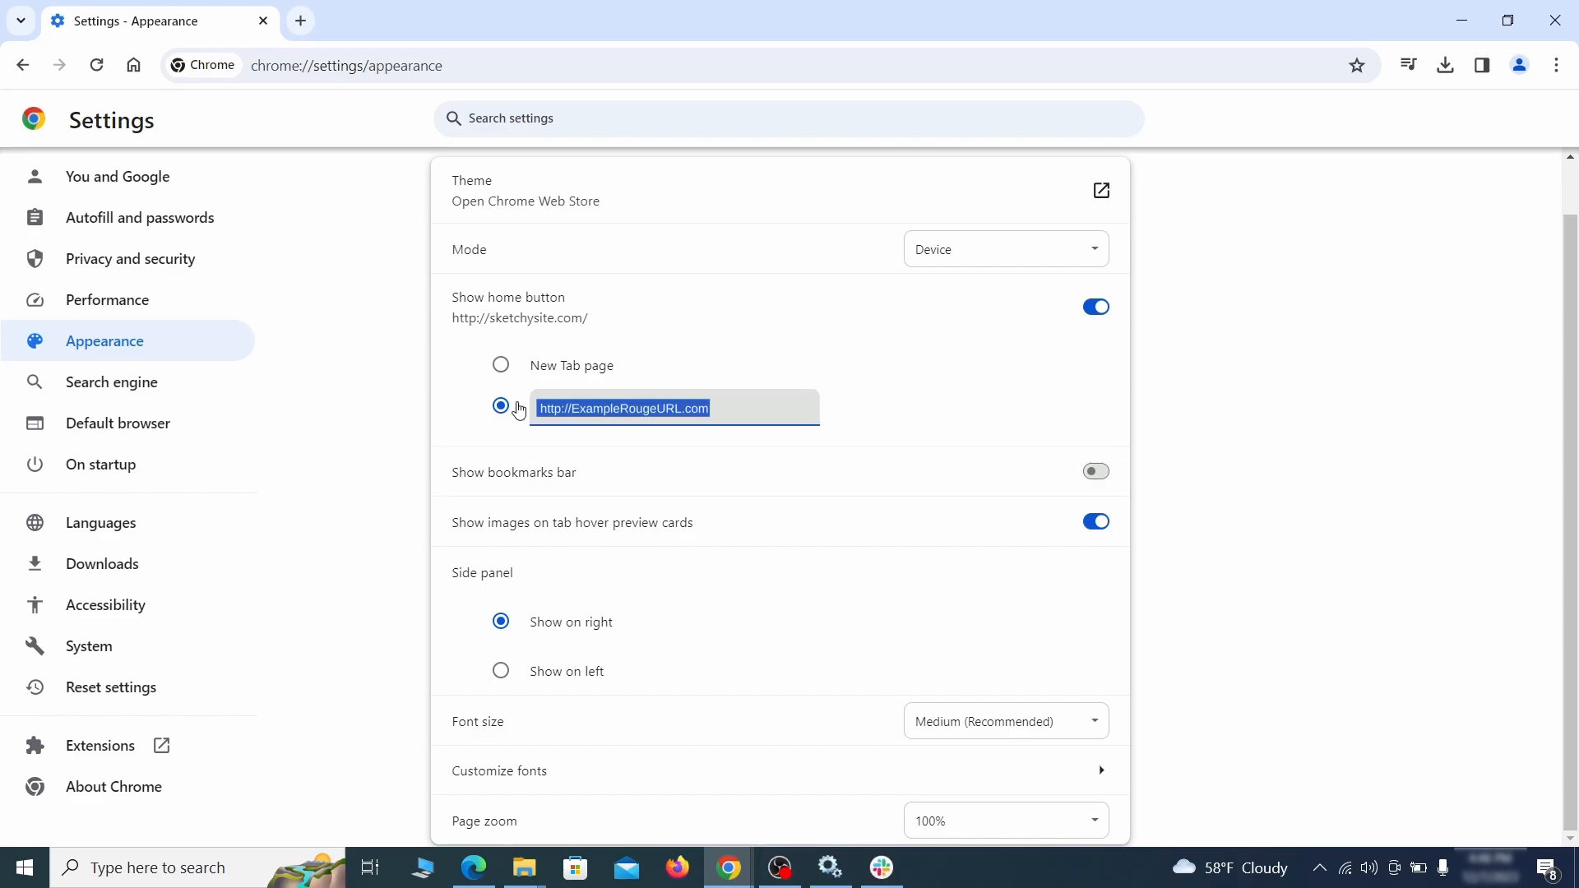
{"action": "key", "text": "BackSpace"}
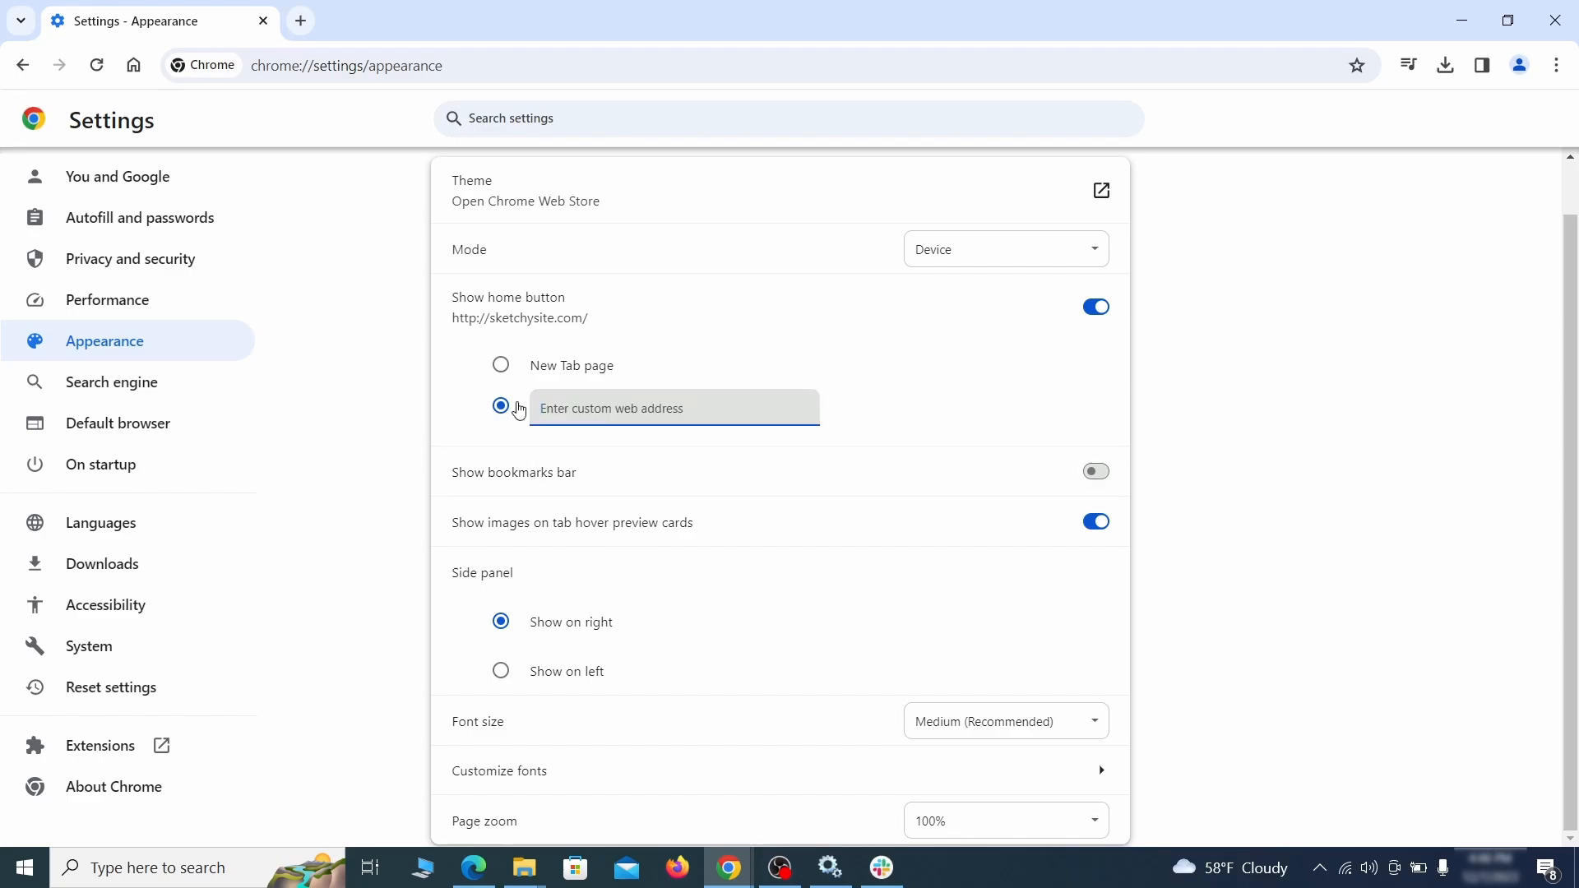
{"action": "left_click", "coordinate": [658, 313]}
Step: Set the address bar search engine to Google
{"action": "left_click", "coordinate": [165, 385]}
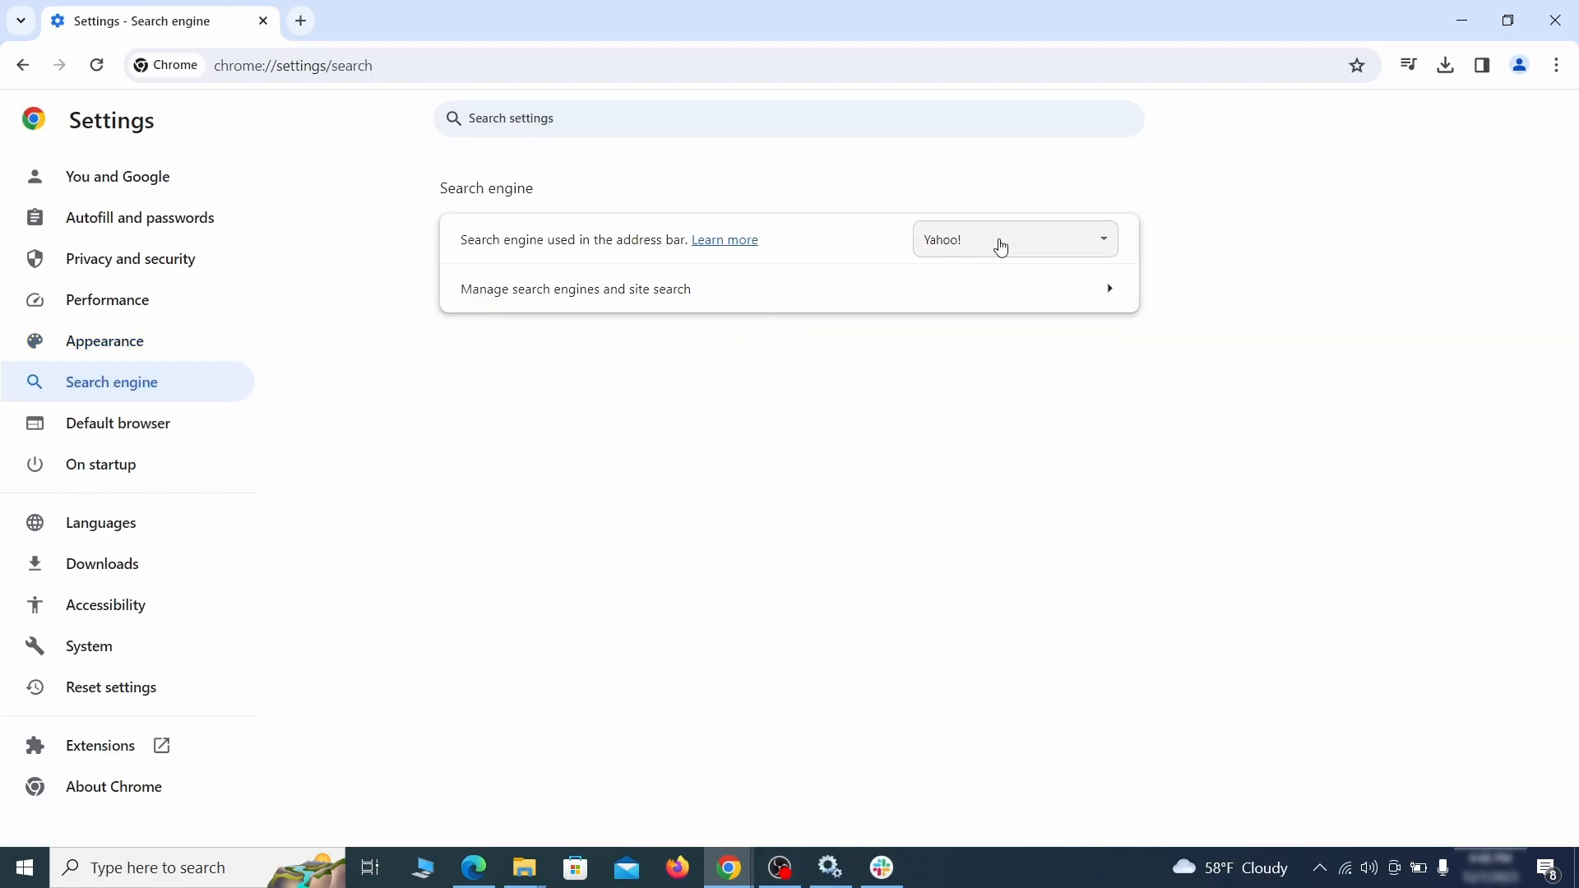
{"action": "left_click", "coordinate": [1080, 247]}
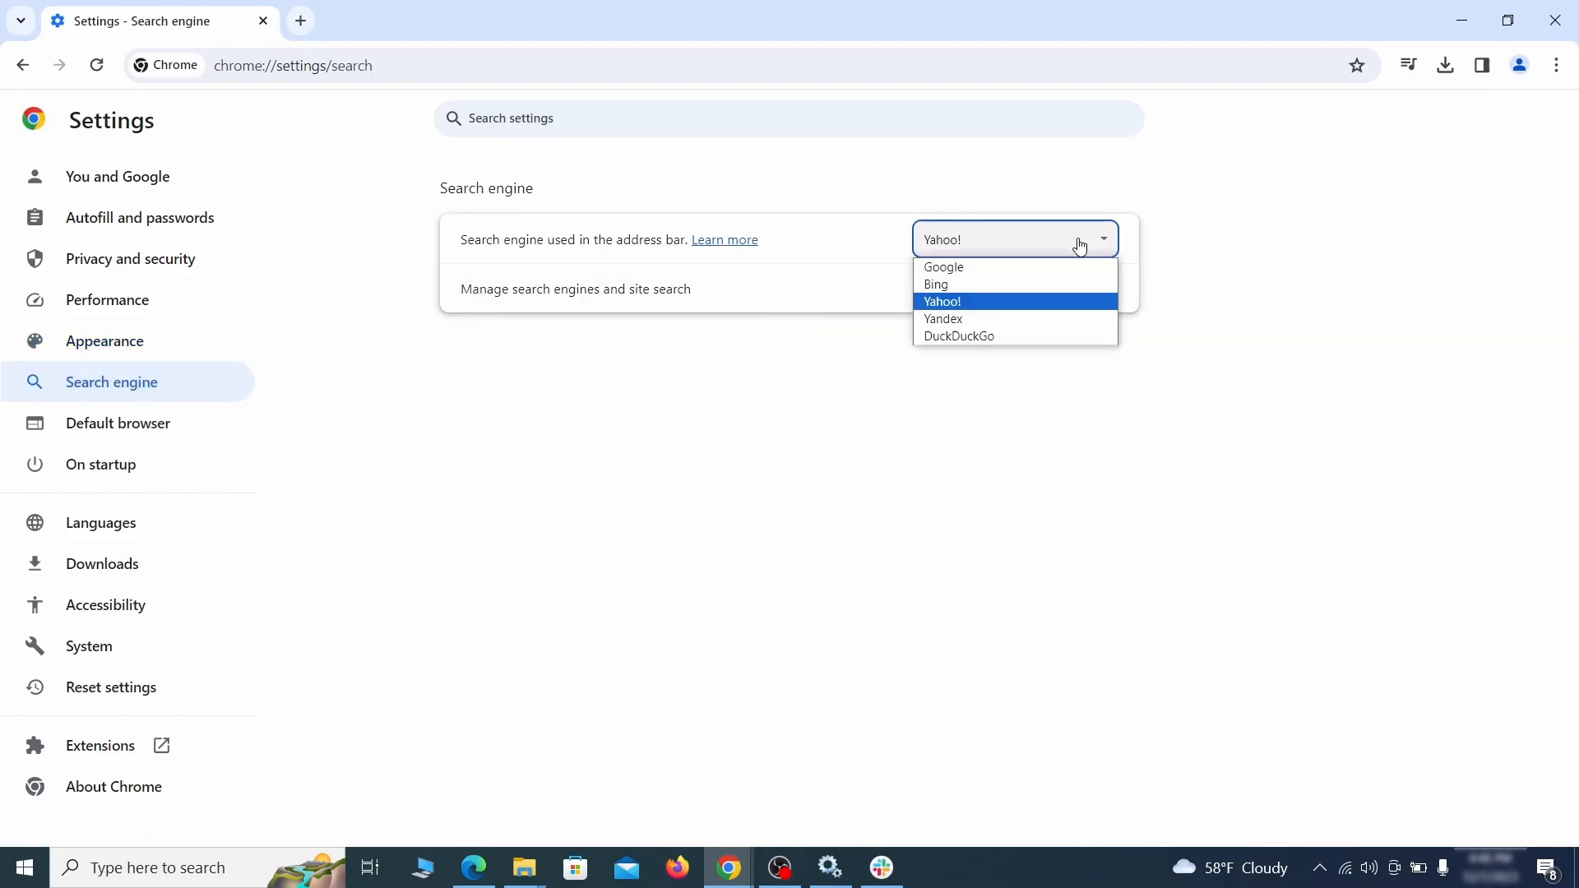
{"action": "left_click", "coordinate": [1036, 268]}
Step: Delete the ExampleRougeURL.com site search shortcut from the managed search engines
{"action": "left_click", "coordinate": [1013, 303]}
{"action": "scroll", "coordinate": [1020, 429], "scroll_direction": "down", "scroll_amount": 8}
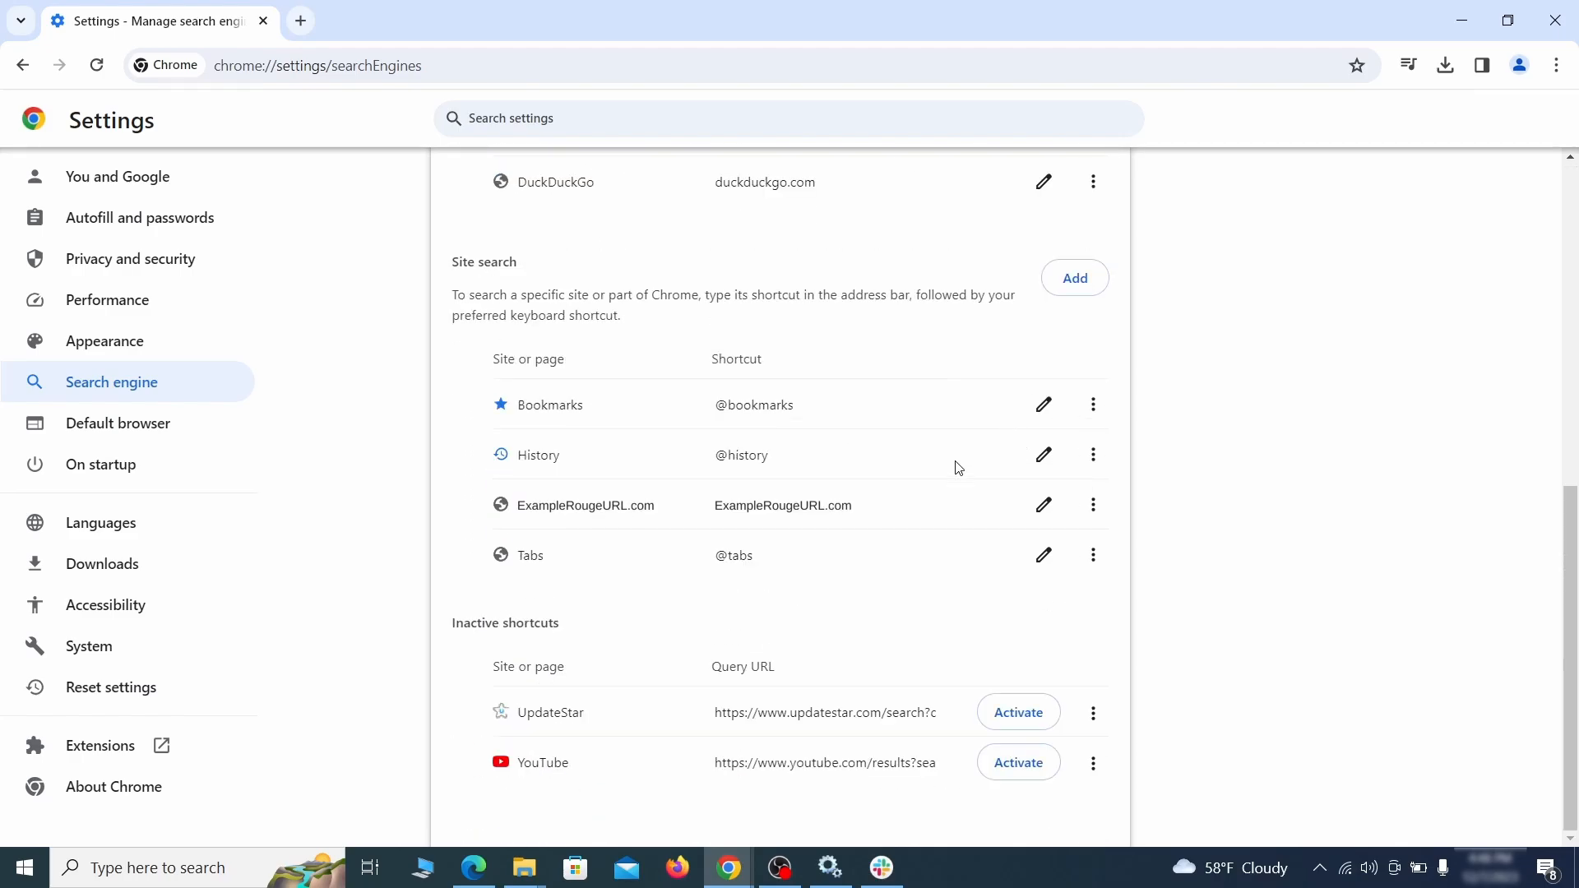
{"action": "left_click", "coordinate": [1093, 505]}
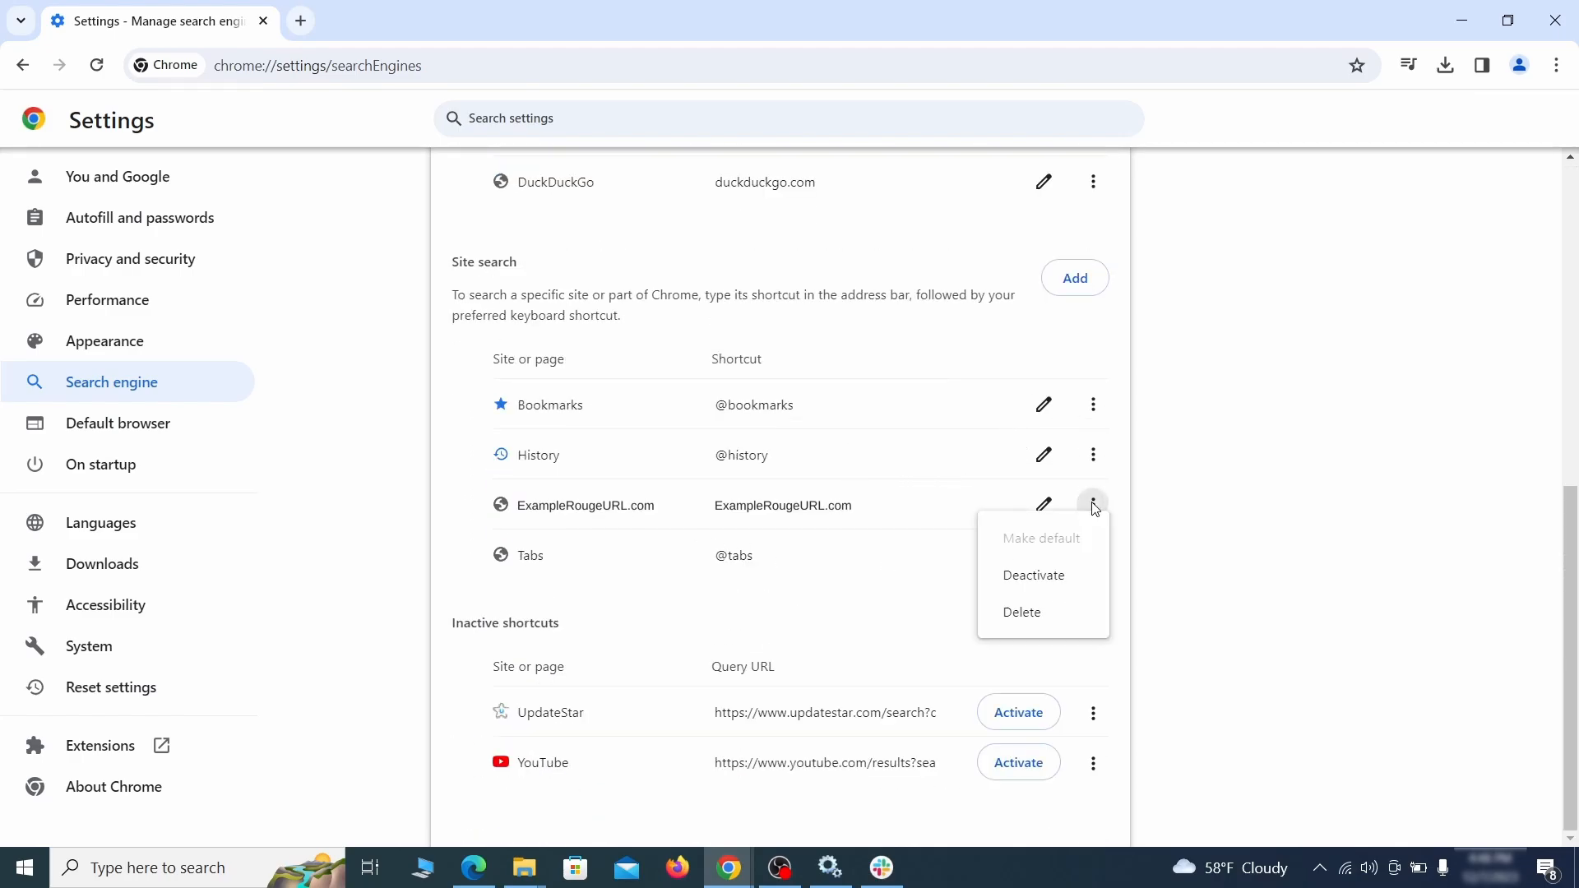
{"action": "left_click", "coordinate": [1024, 615]}
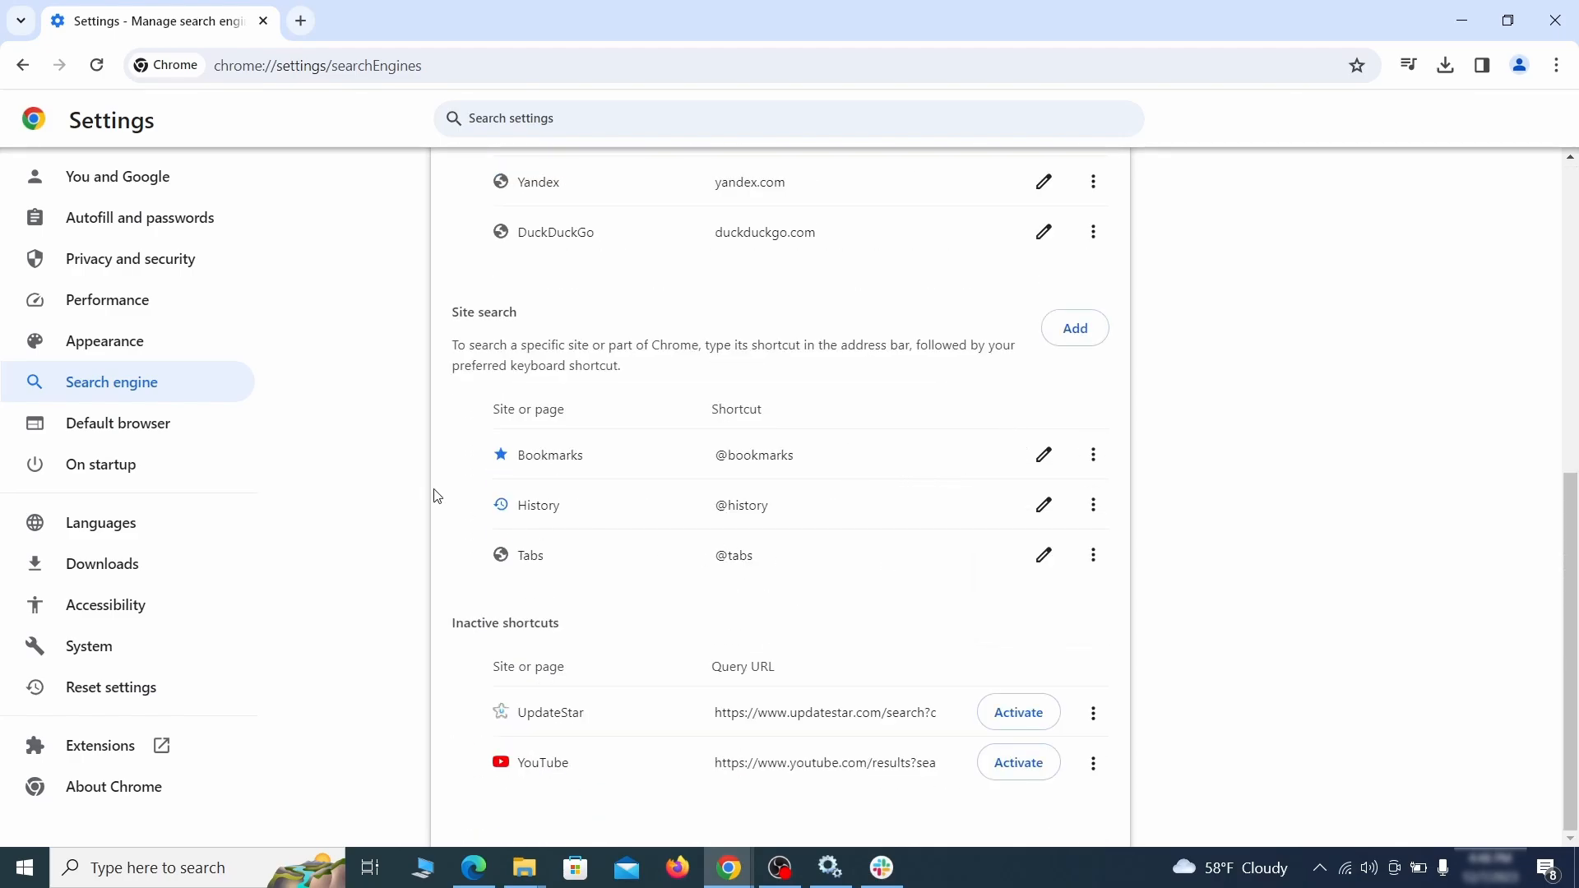
Step: Remove the ExampleRougeURL.com page from the pages opened on startup
{"action": "left_click", "coordinate": [120, 464]}
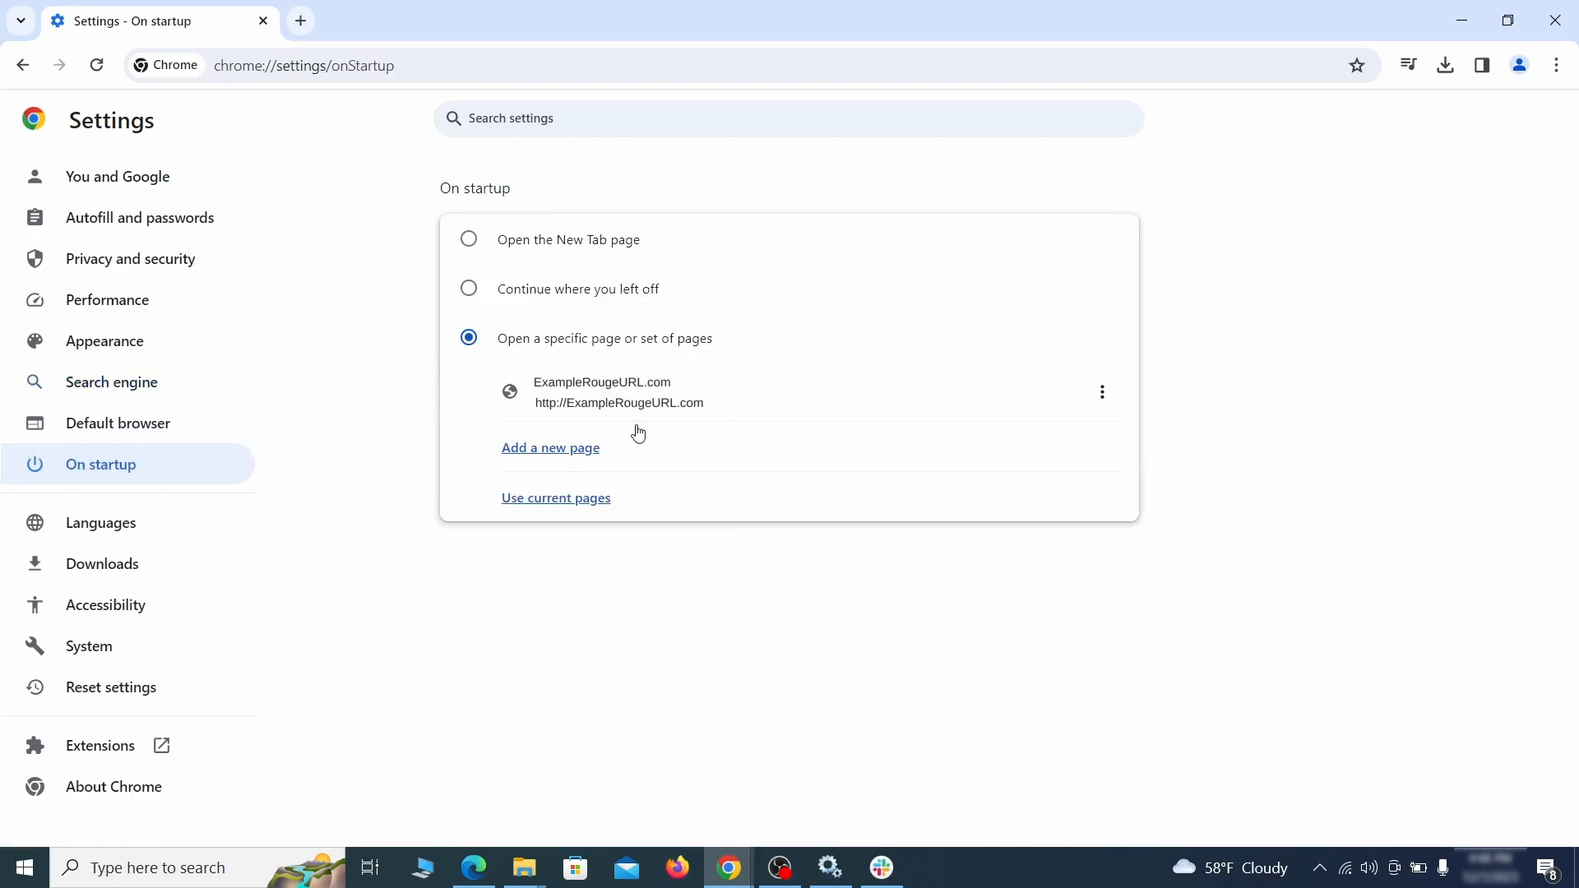
{"action": "left_click", "coordinate": [1102, 392]}
{"action": "left_click", "coordinate": [1055, 443]}
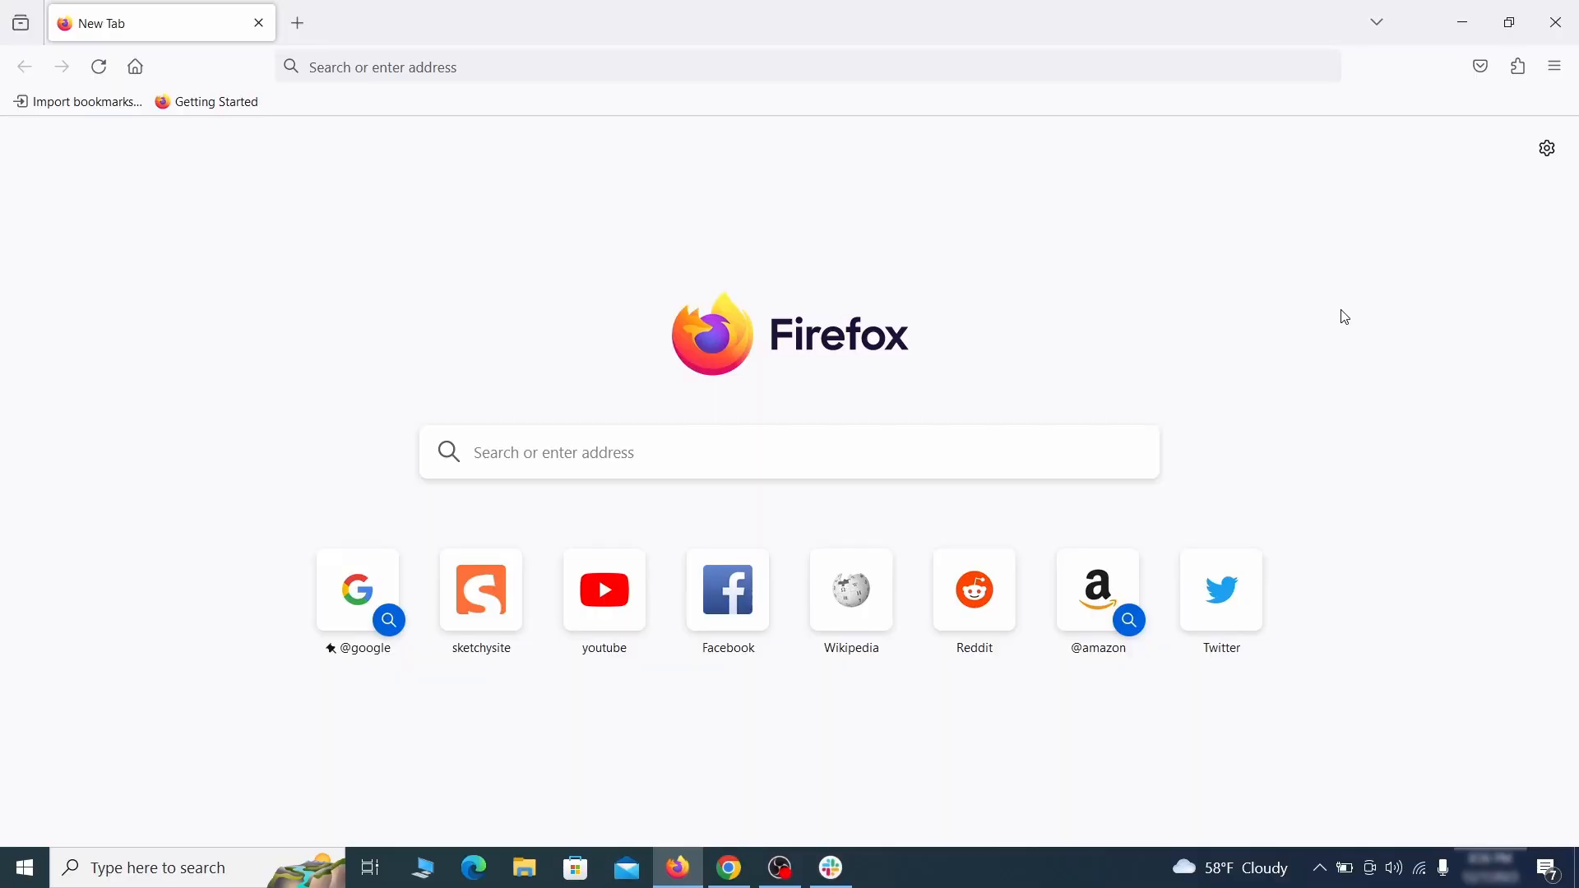
Step: Disable and then remove the Contenu+ extension from Firefox's extension manager
{"action": "left_click", "coordinate": [1520, 66]}
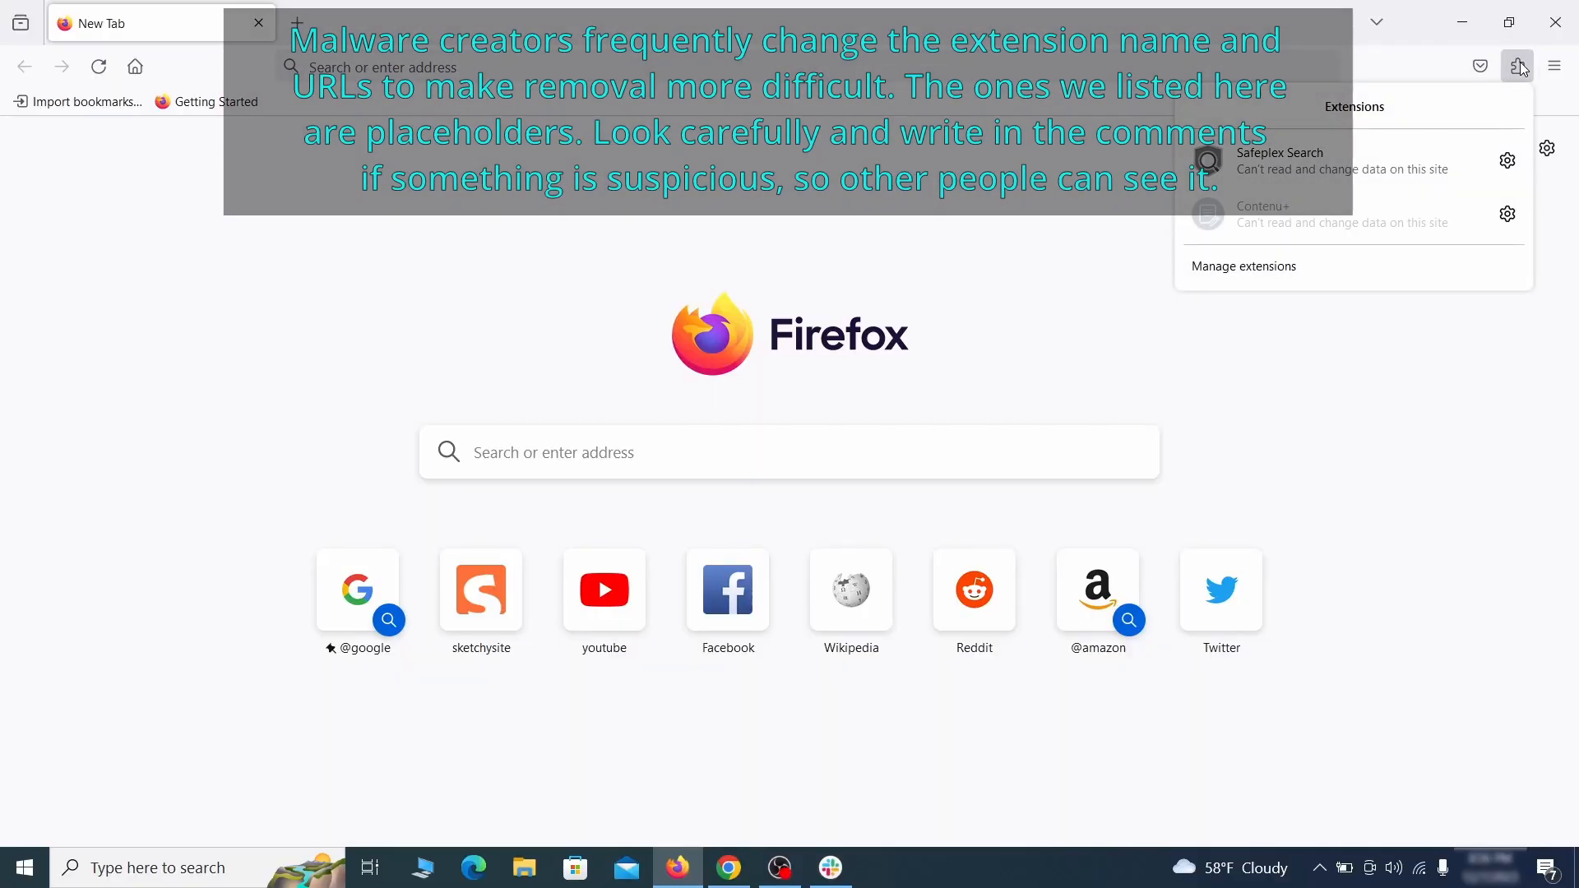
{"action": "left_click", "coordinate": [1330, 270]}
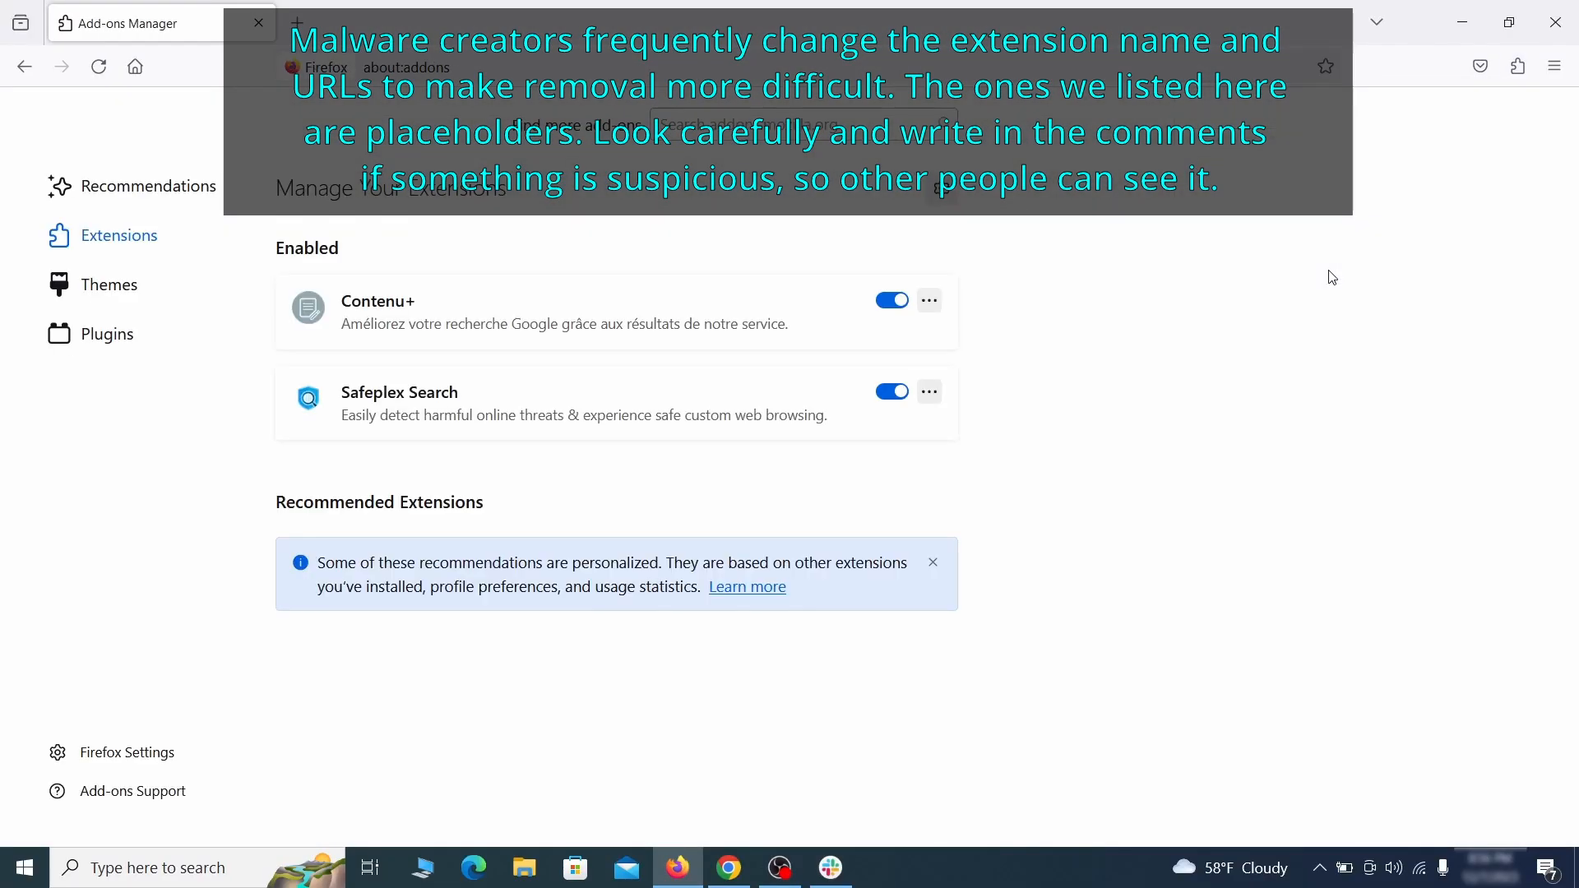
{"action": "left_click", "coordinate": [892, 300]}
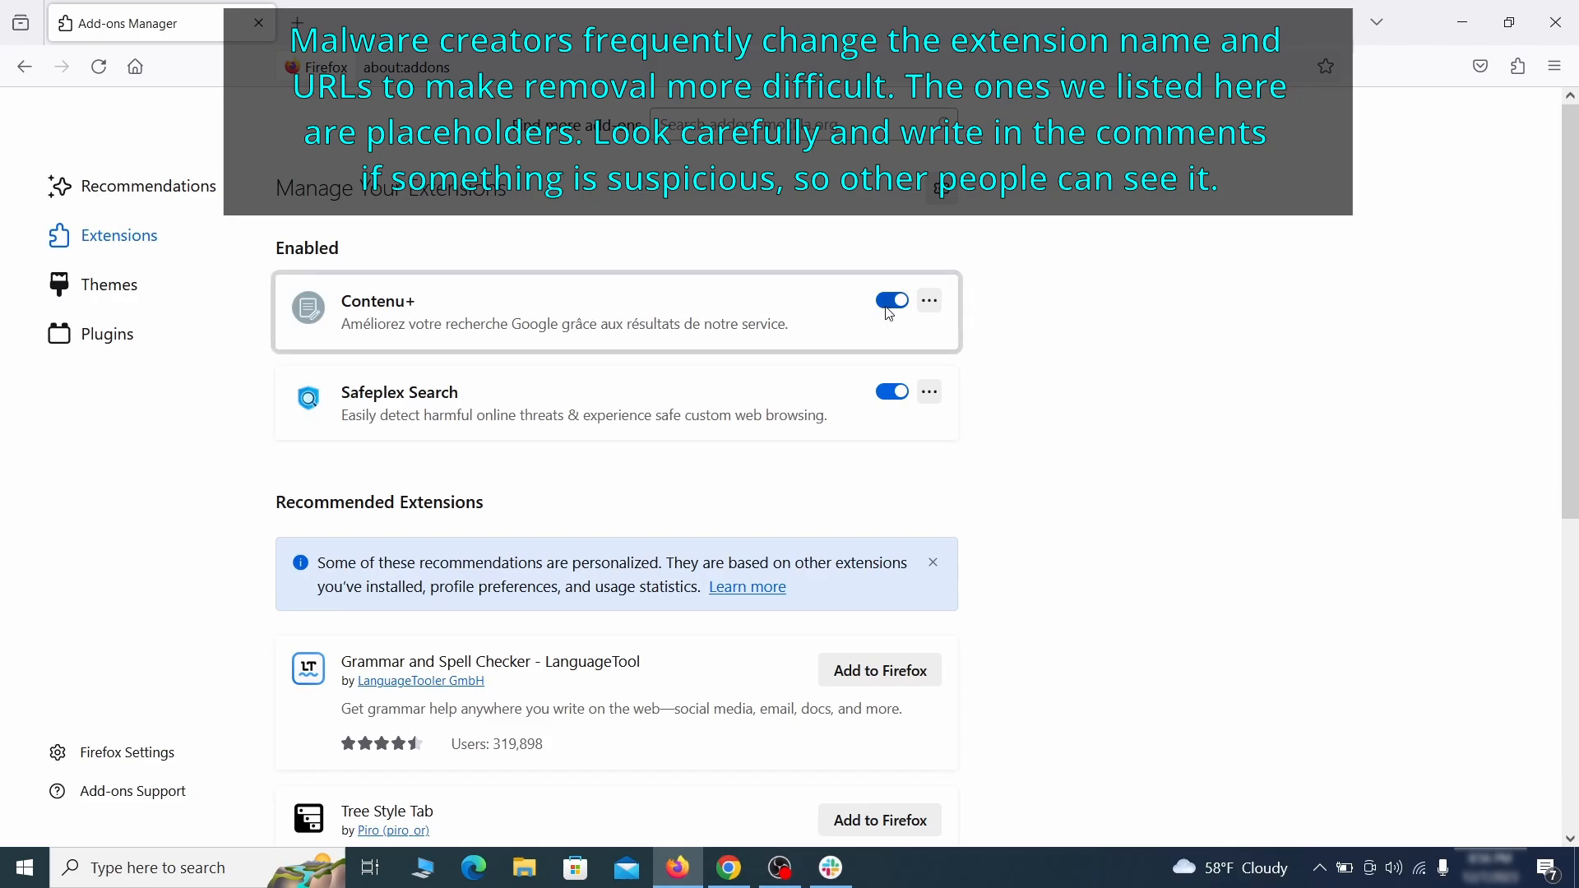
{"action": "left_click", "coordinate": [931, 300]}
{"action": "left_click", "coordinate": [994, 332]}
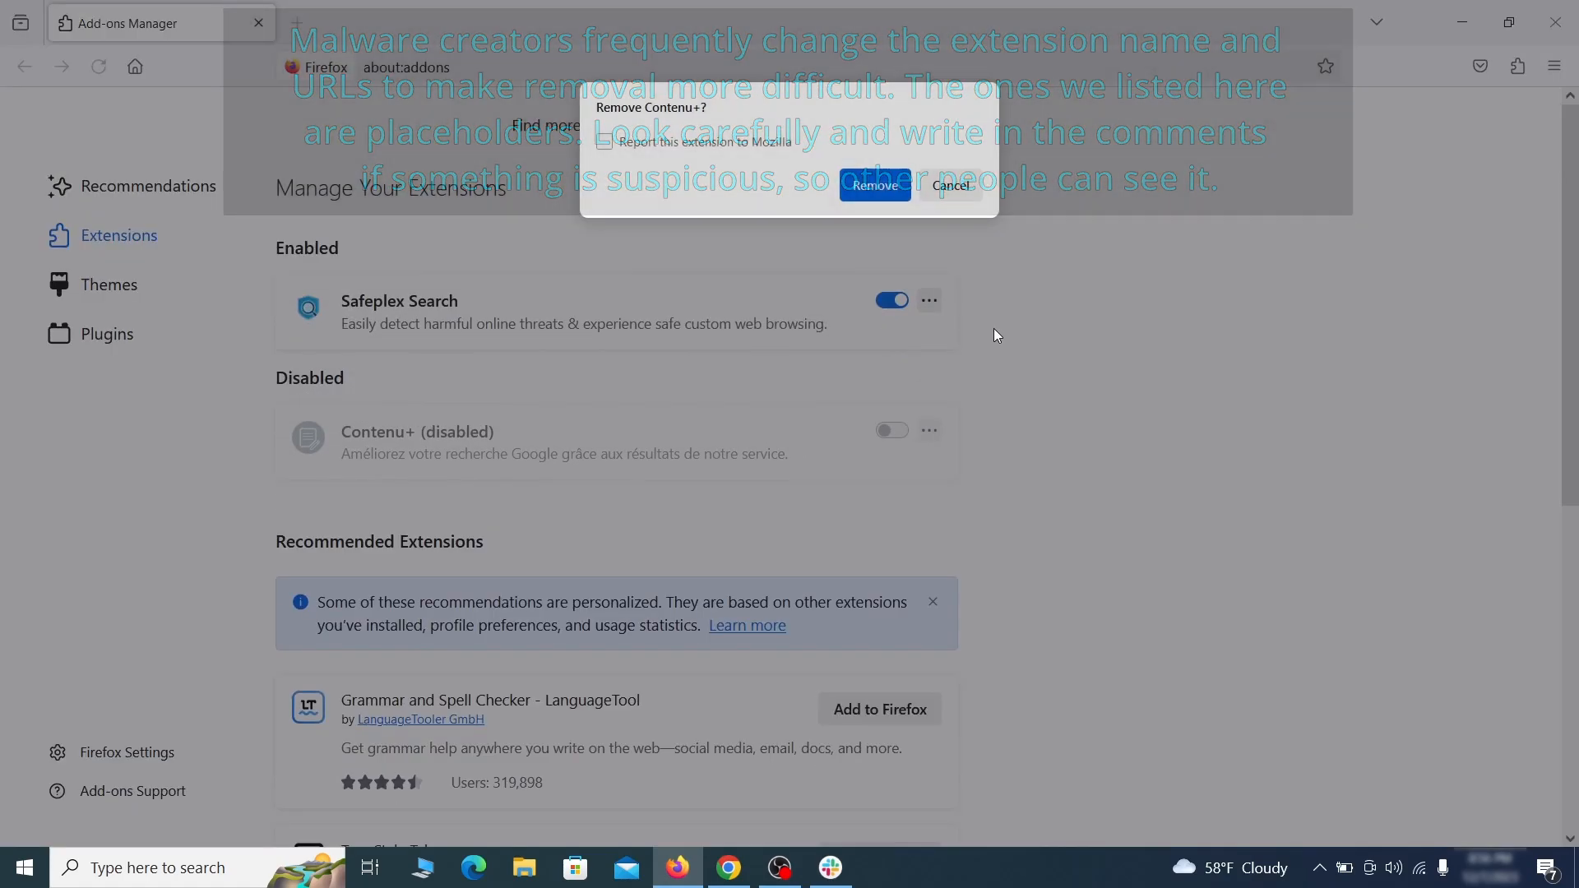
{"action": "left_click", "coordinate": [875, 184]}
Step: Delete the ExampleRougeURL.com custom homepage address in Firefox's Home settings
{"action": "left_click", "coordinate": [1557, 72]}
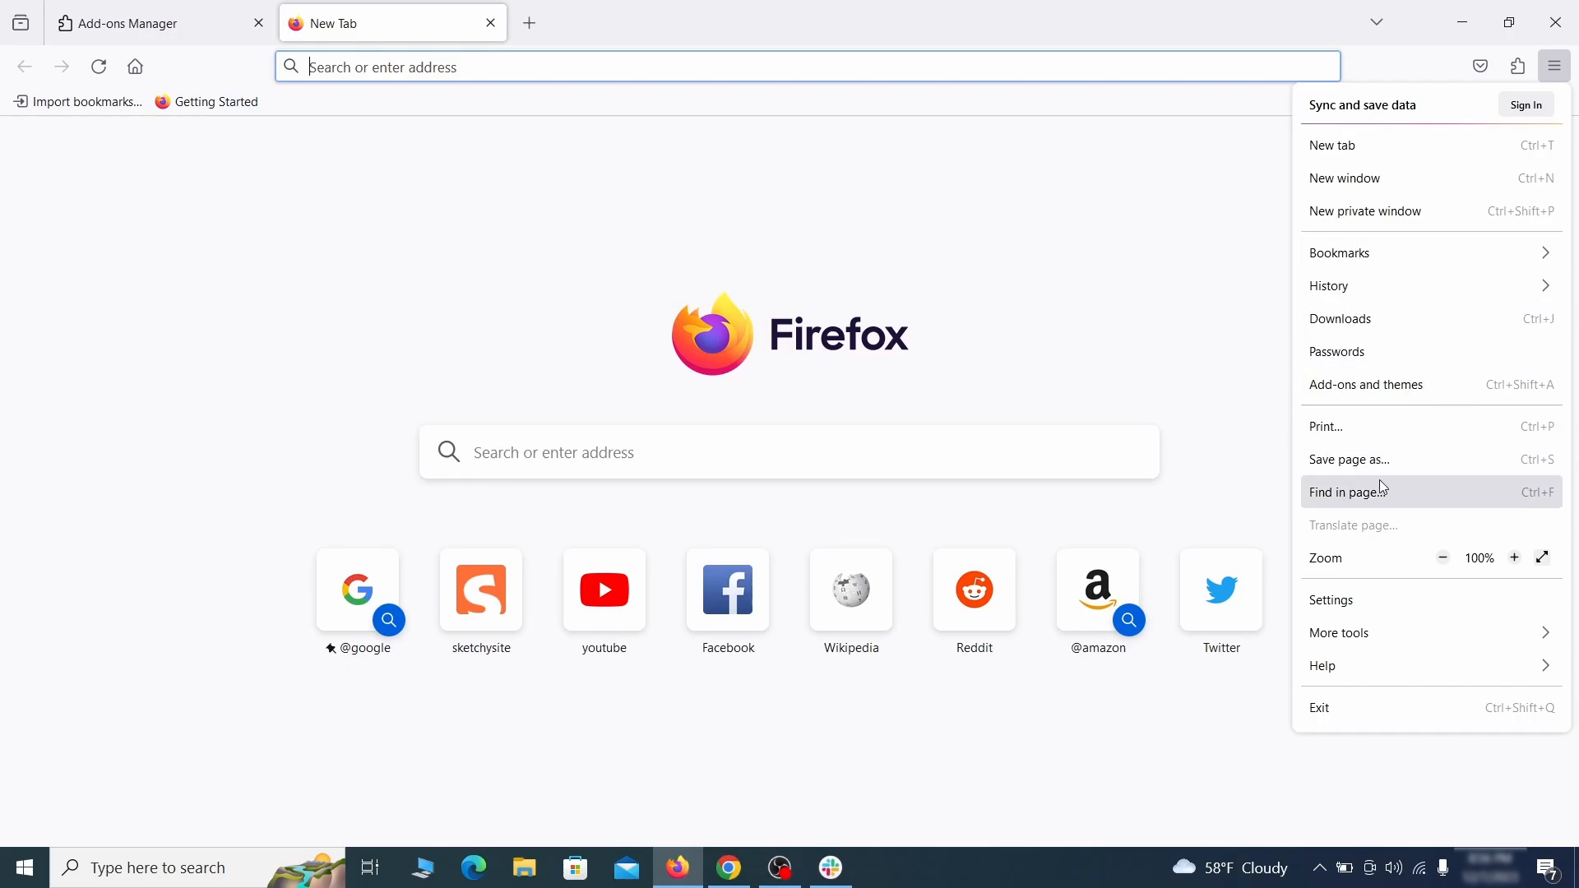
{"action": "left_click", "coordinate": [1366, 605]}
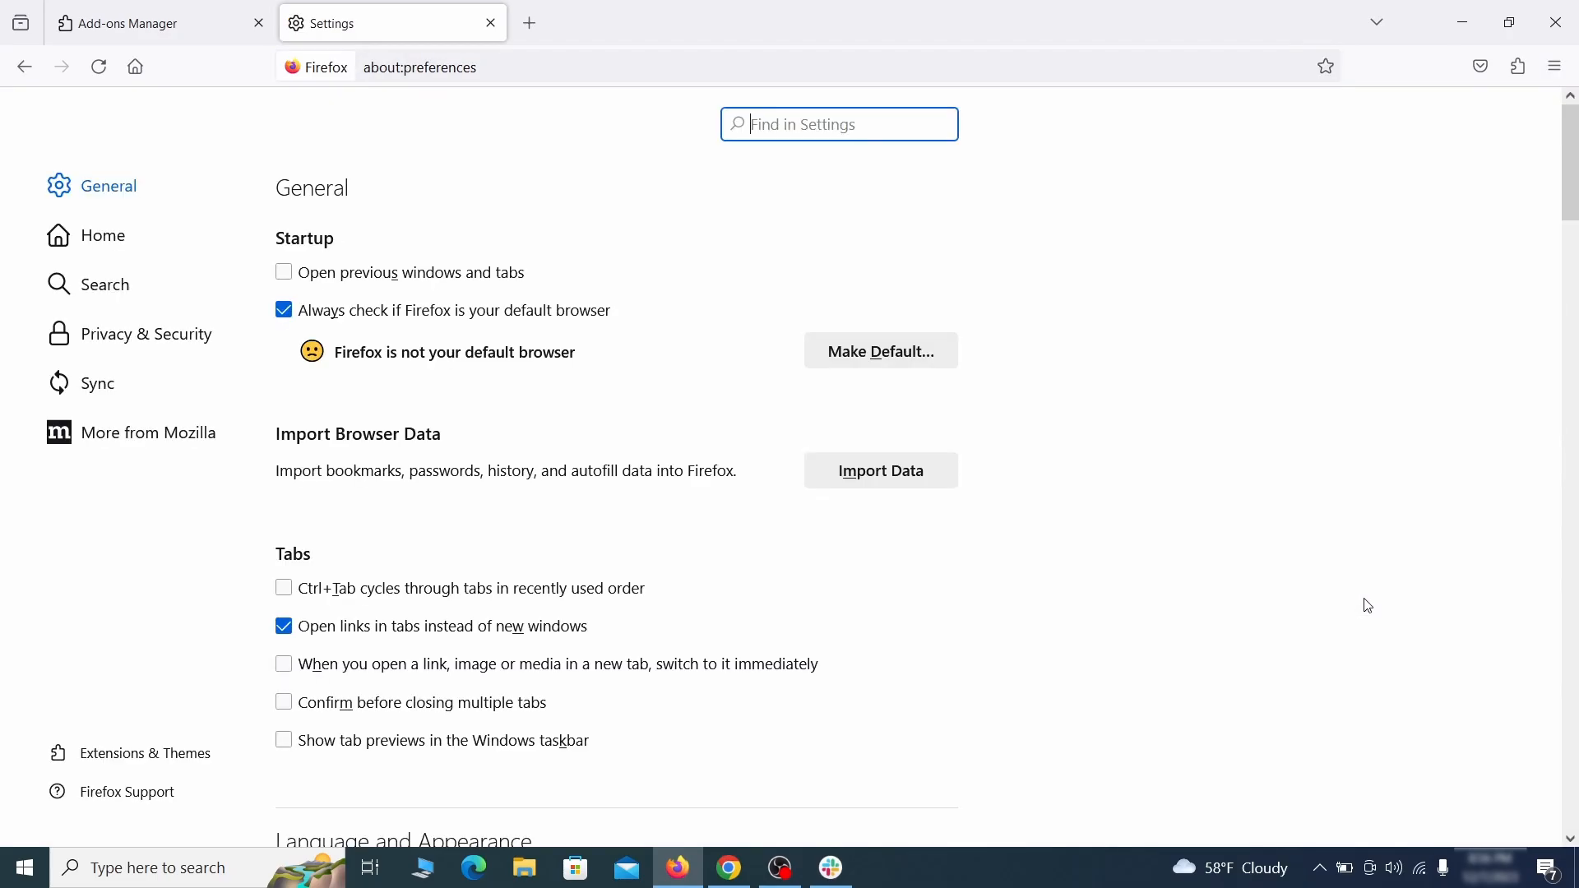
{"action": "left_click", "coordinate": [116, 234]}
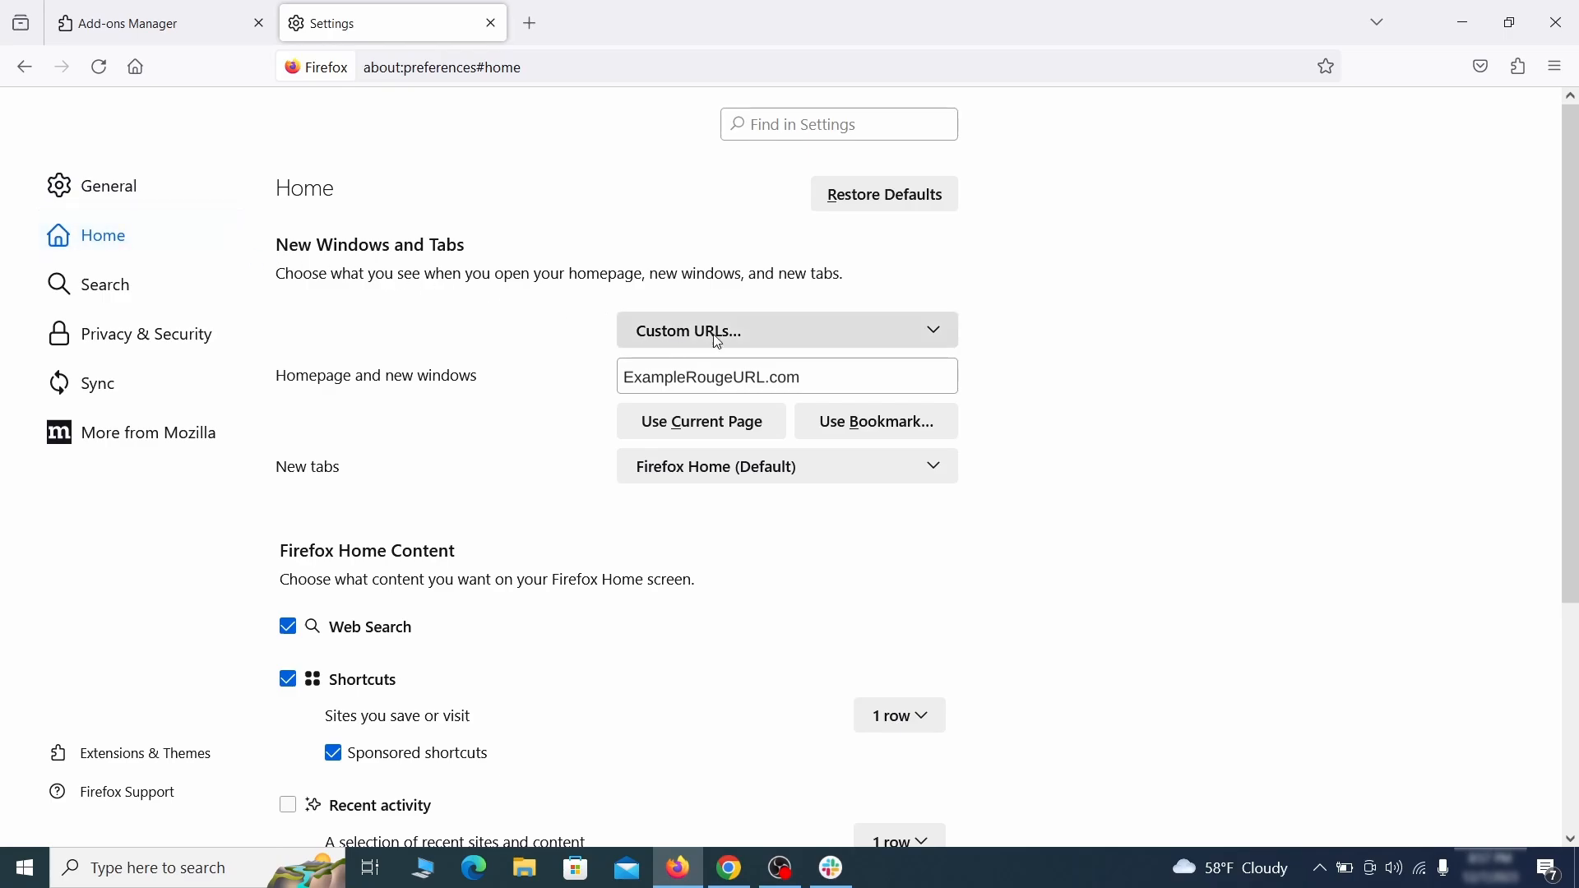
{"action": "triple_click", "coordinate": [798, 378]}
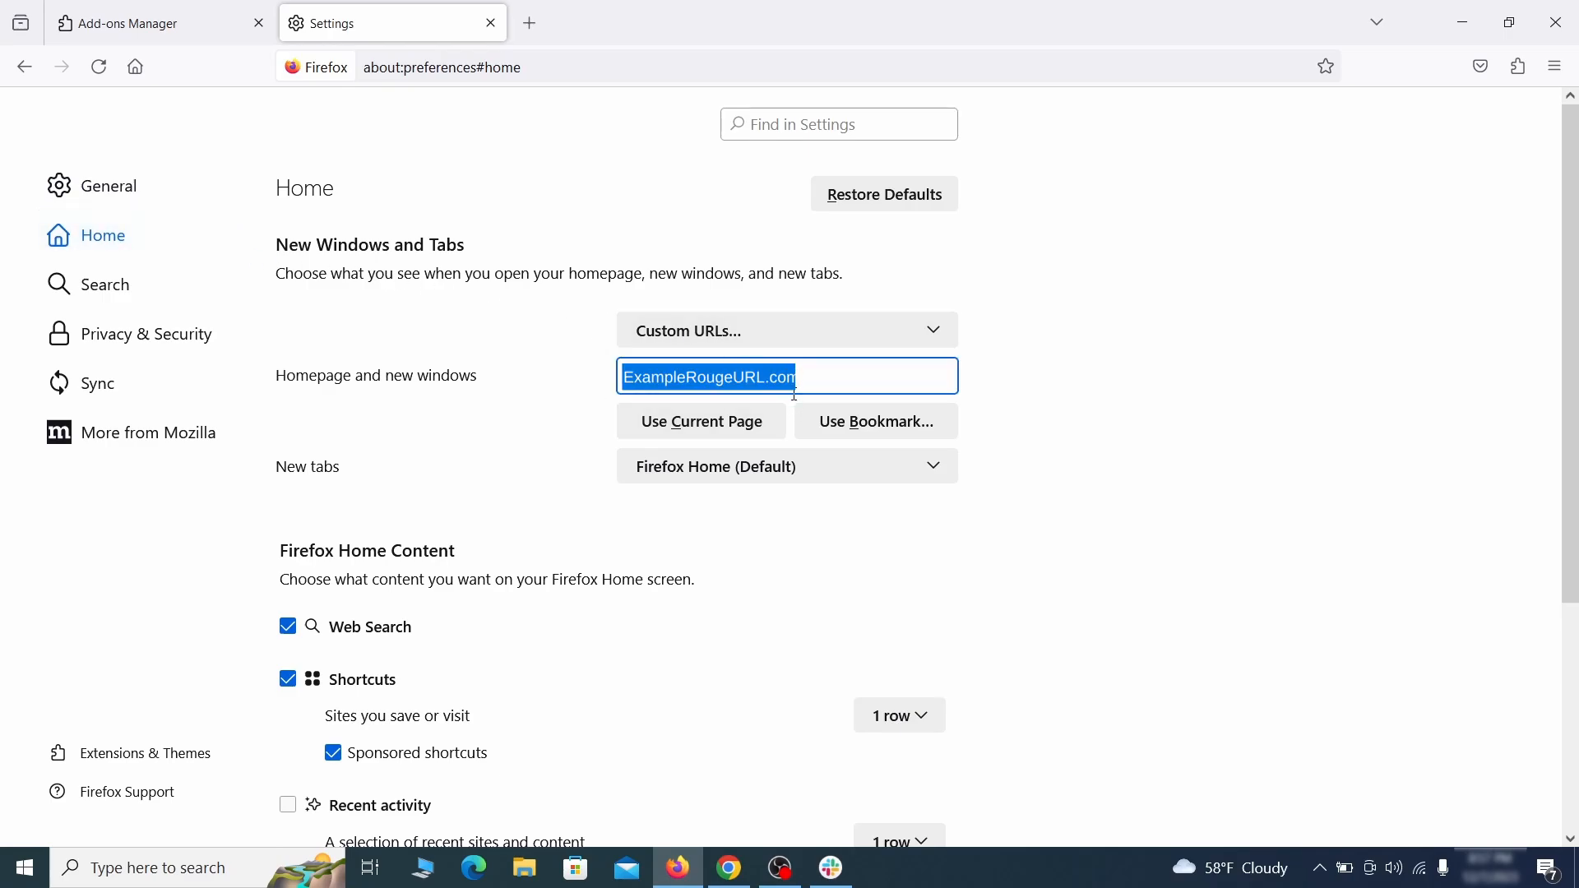
{"action": "key", "text": "BackSpace"}
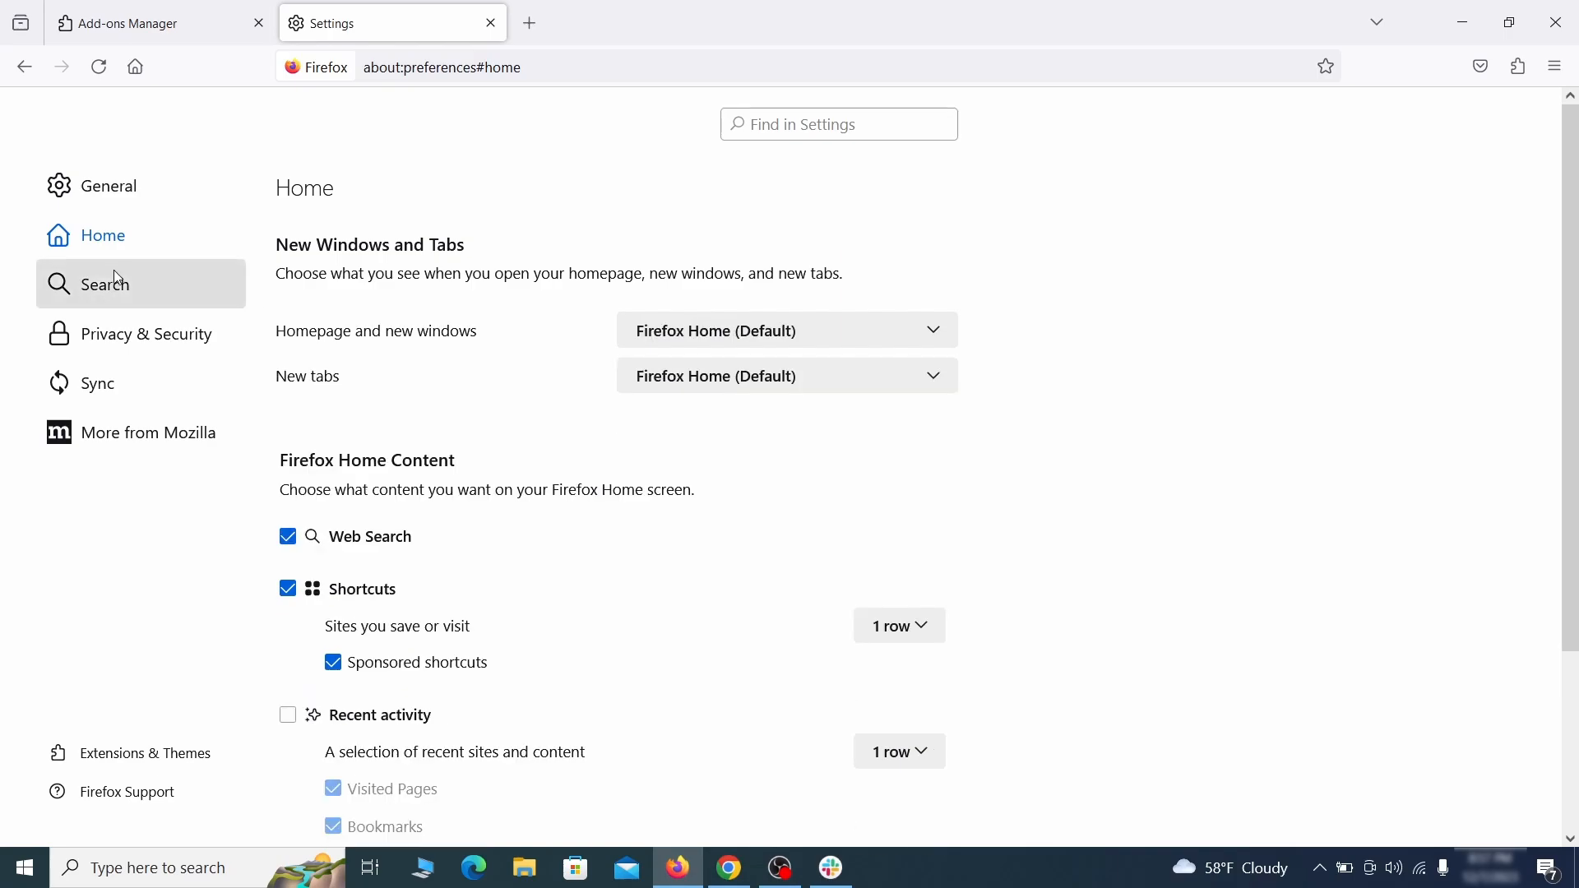
Step: Set Firefox's default search engine to Google
{"action": "left_click", "coordinate": [112, 286]}
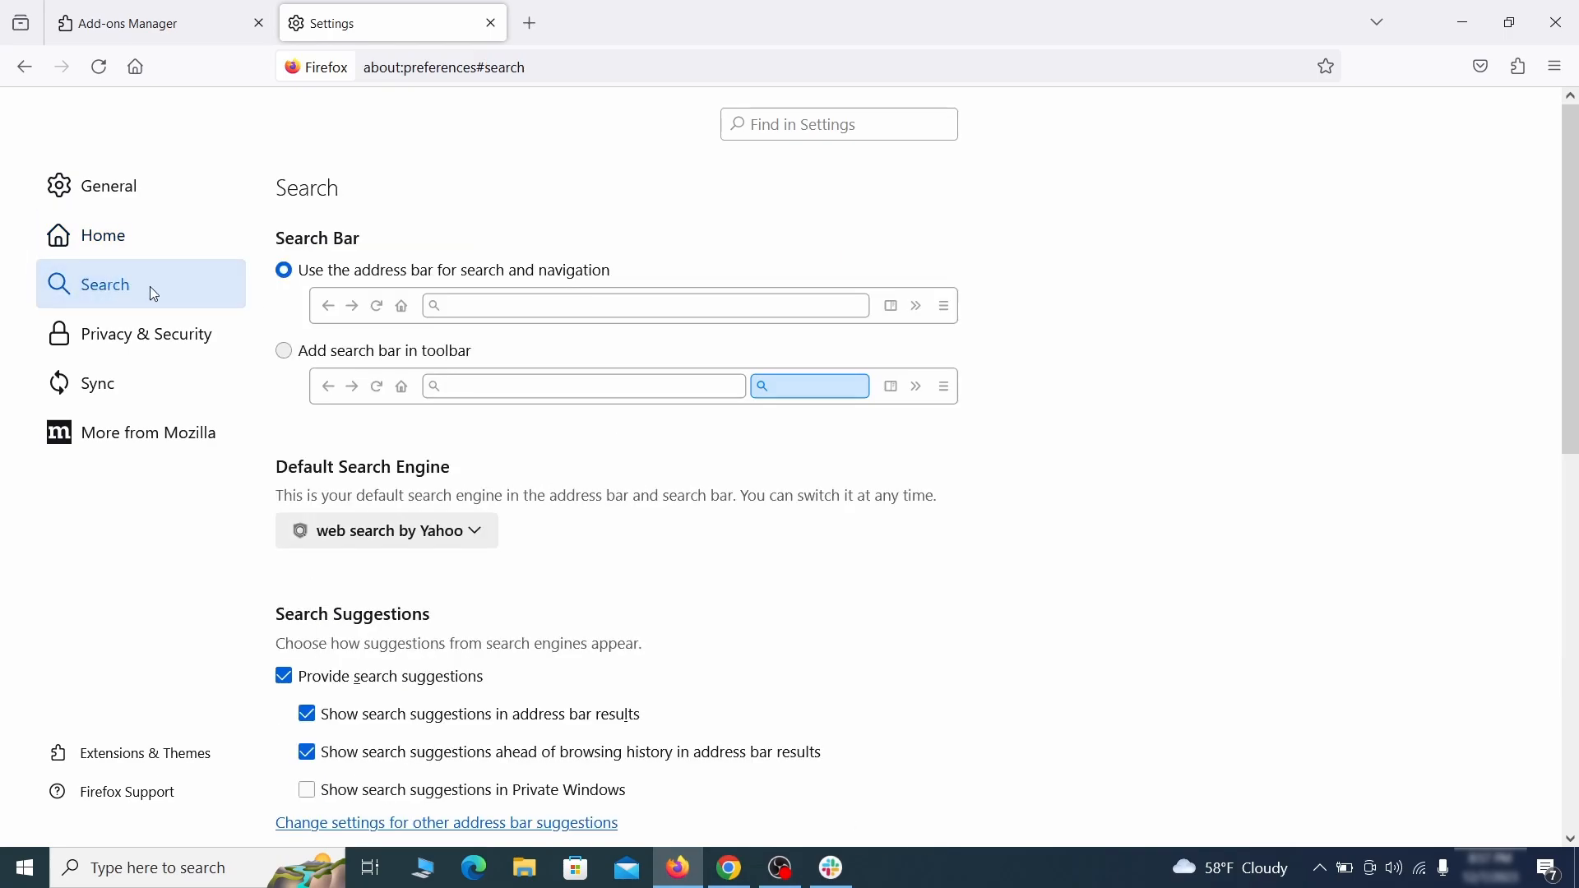
{"action": "scroll", "coordinate": [564, 437], "scroll_direction": "down", "scroll_amount": 2}
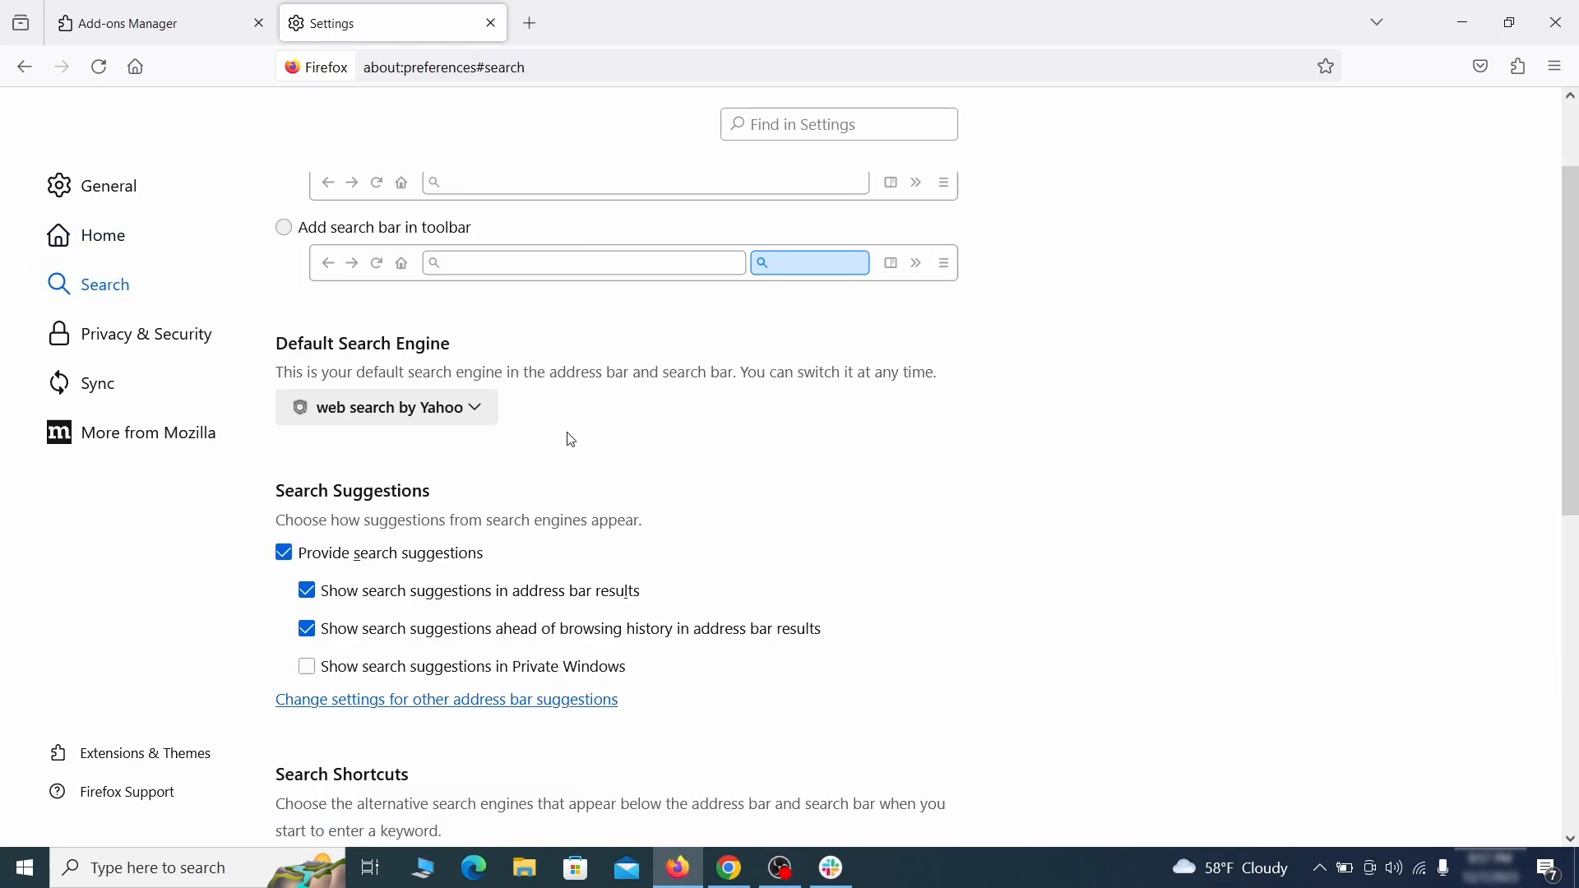
{"action": "left_click", "coordinate": [468, 416]}
{"action": "left_click", "coordinate": [458, 441]}
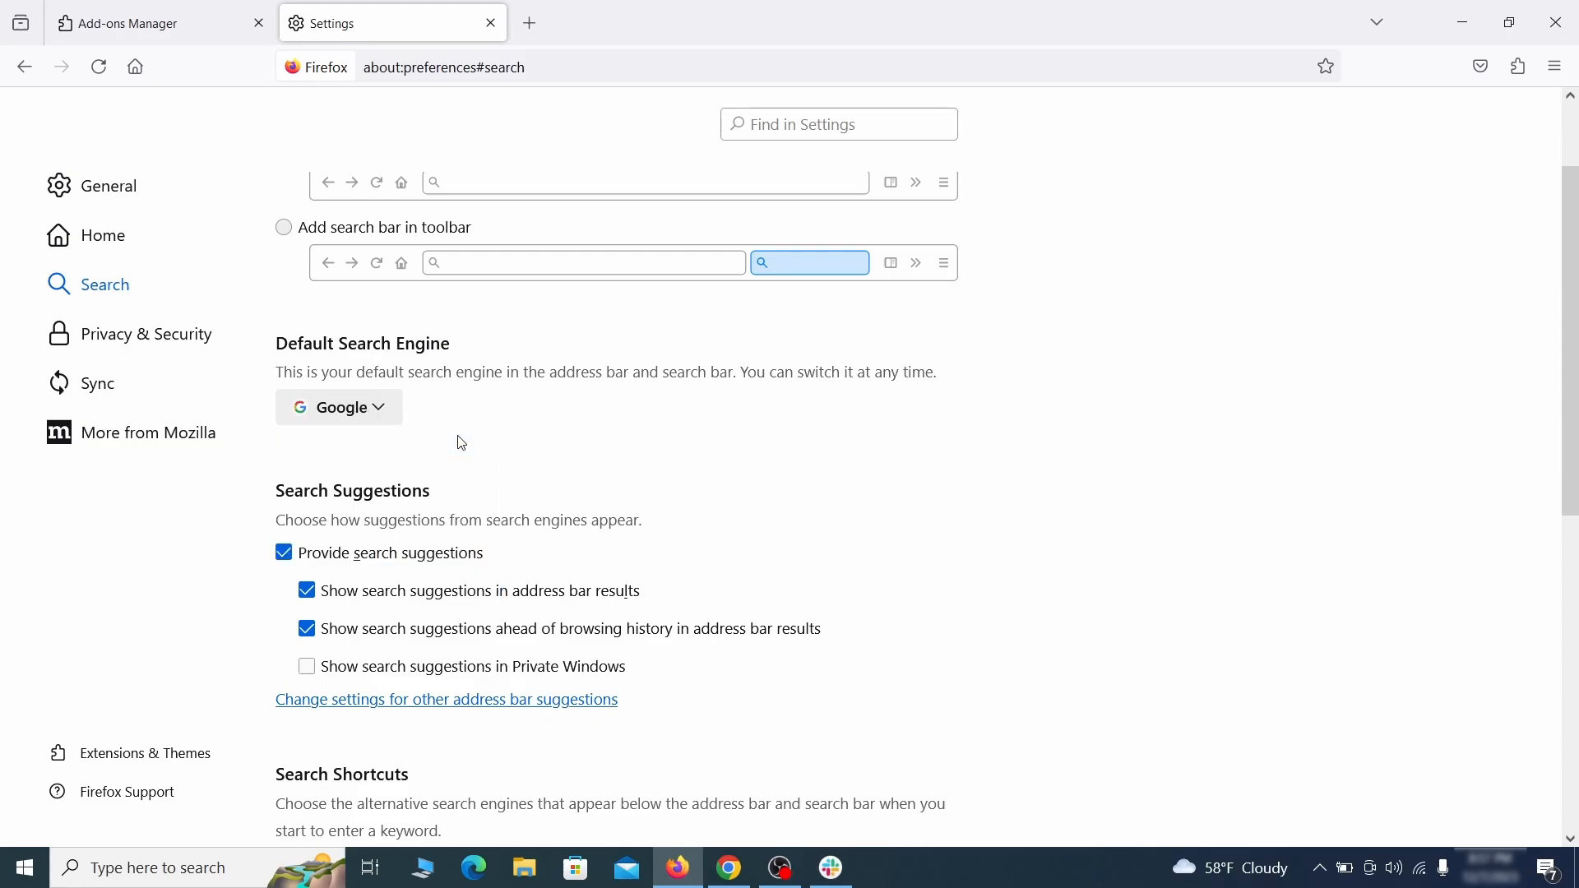
Step: Remove the web search by Yahoo search shortcut with the Safeplex Search keyword
{"action": "scroll", "coordinate": [753, 465], "scroll_direction": "down", "scroll_amount": 4}
{"action": "scroll", "coordinate": [846, 431], "scroll_direction": "down", "scroll_amount": 3}
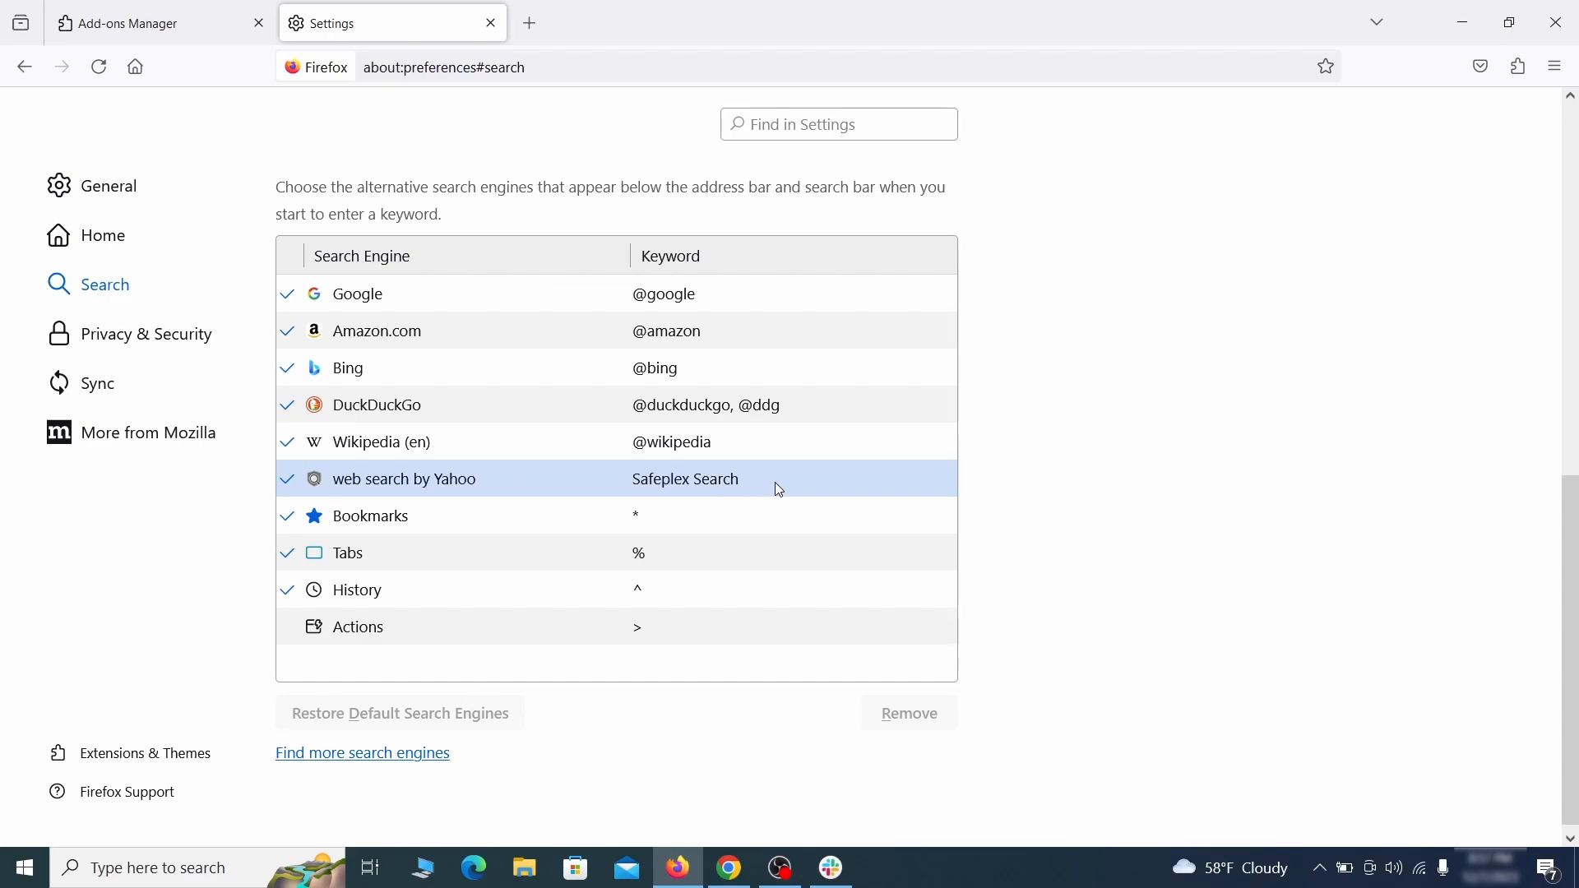
{"action": "left_click", "coordinate": [785, 490]}
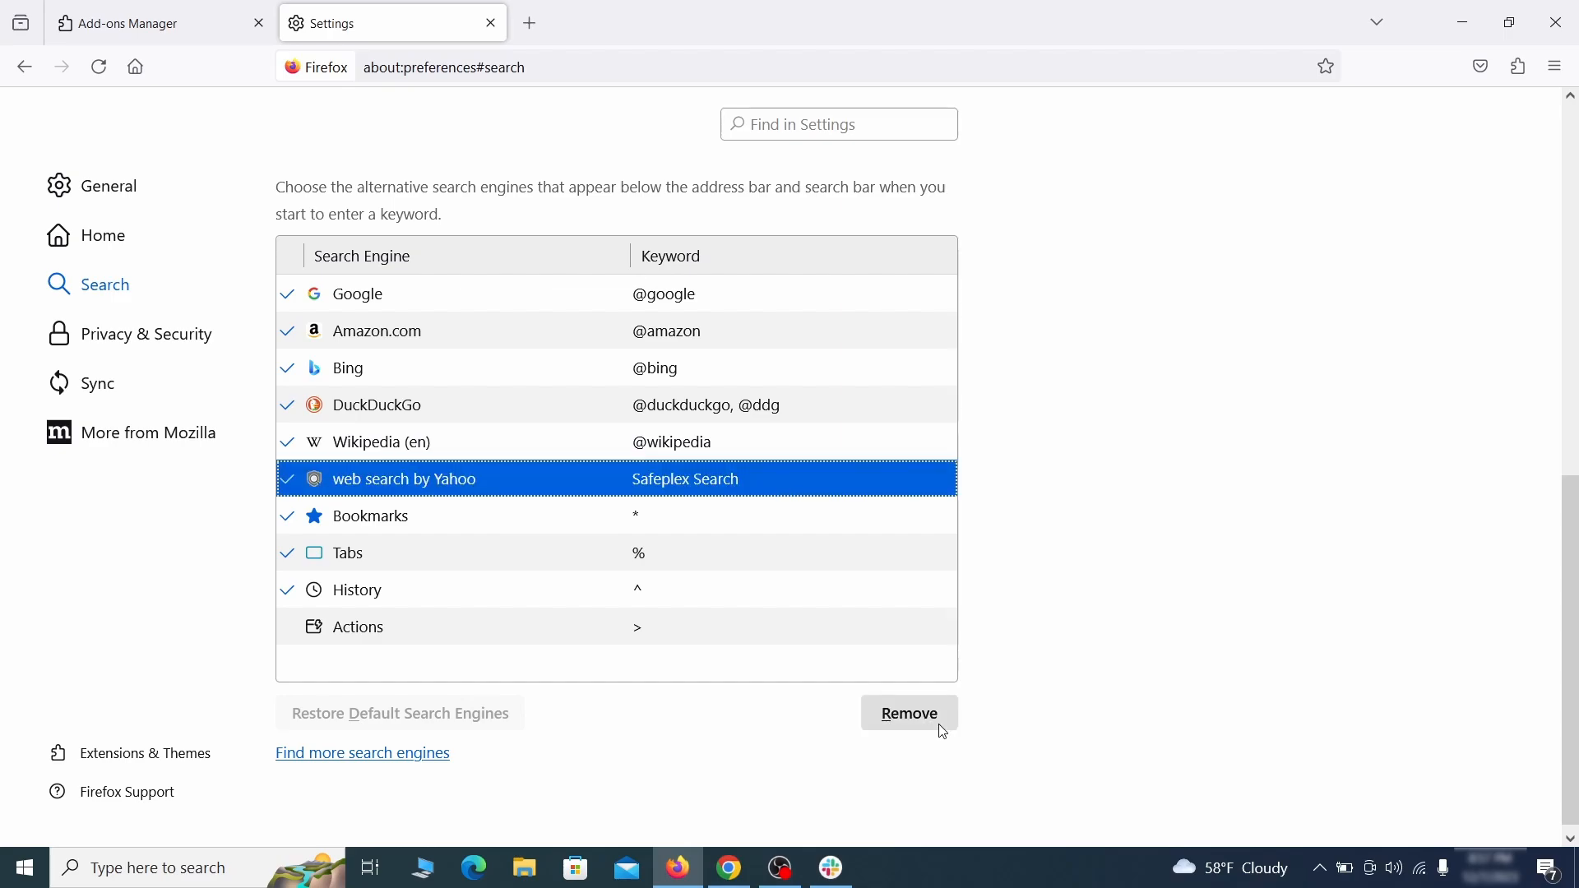
{"action": "left_click", "coordinate": [911, 715]}
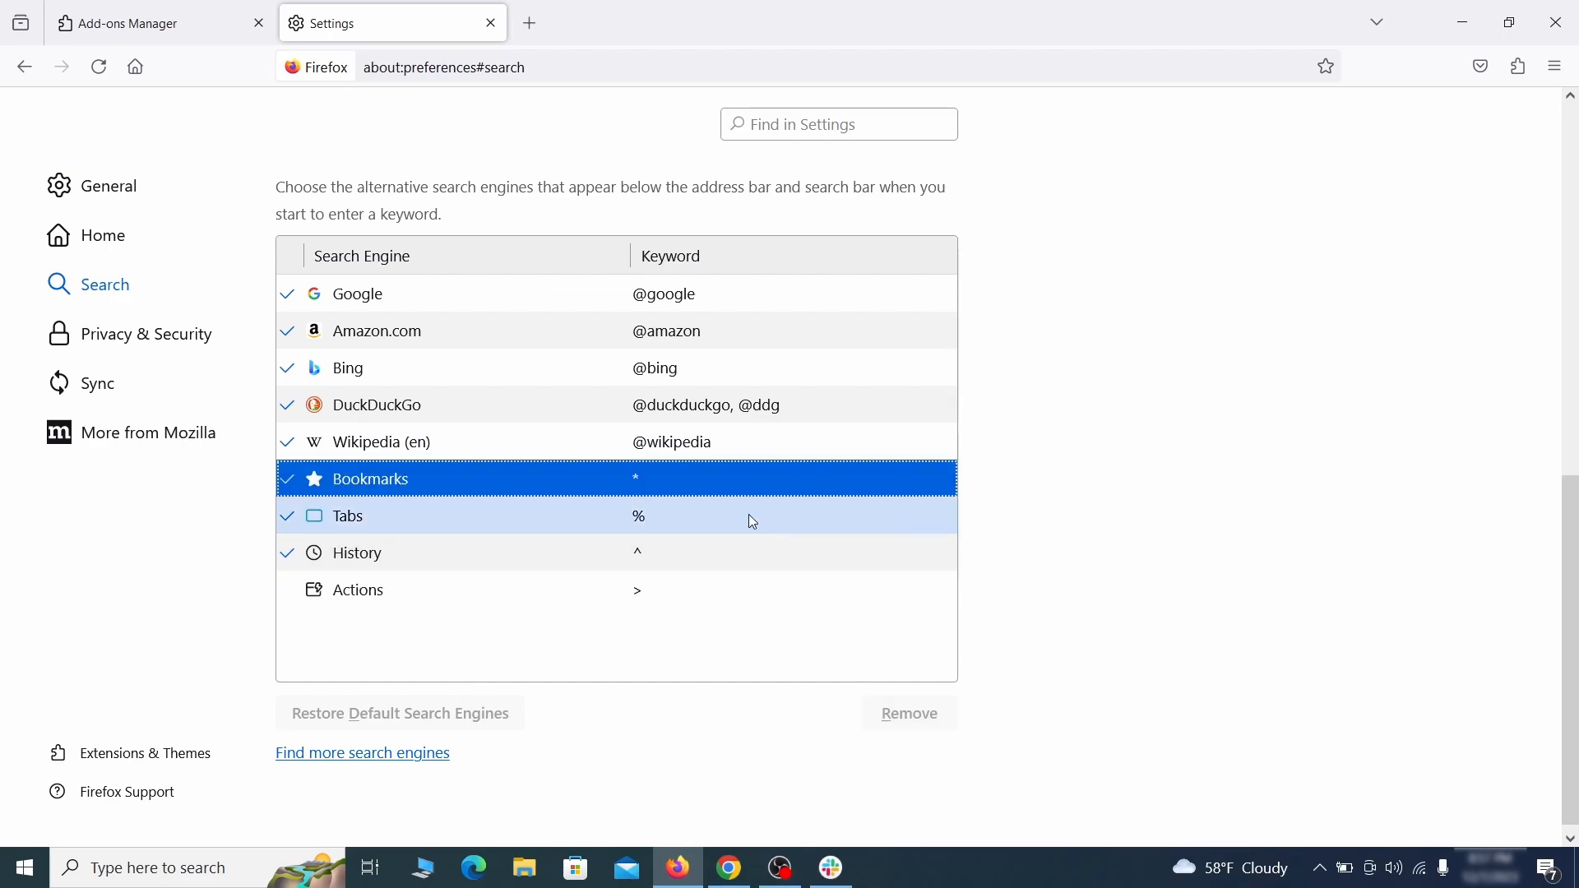
Step: Clear all cookies, site data and cached web content in Privacy & Security settings
{"action": "scroll", "coordinate": [748, 521], "scroll_direction": "up", "scroll_amount": 3}
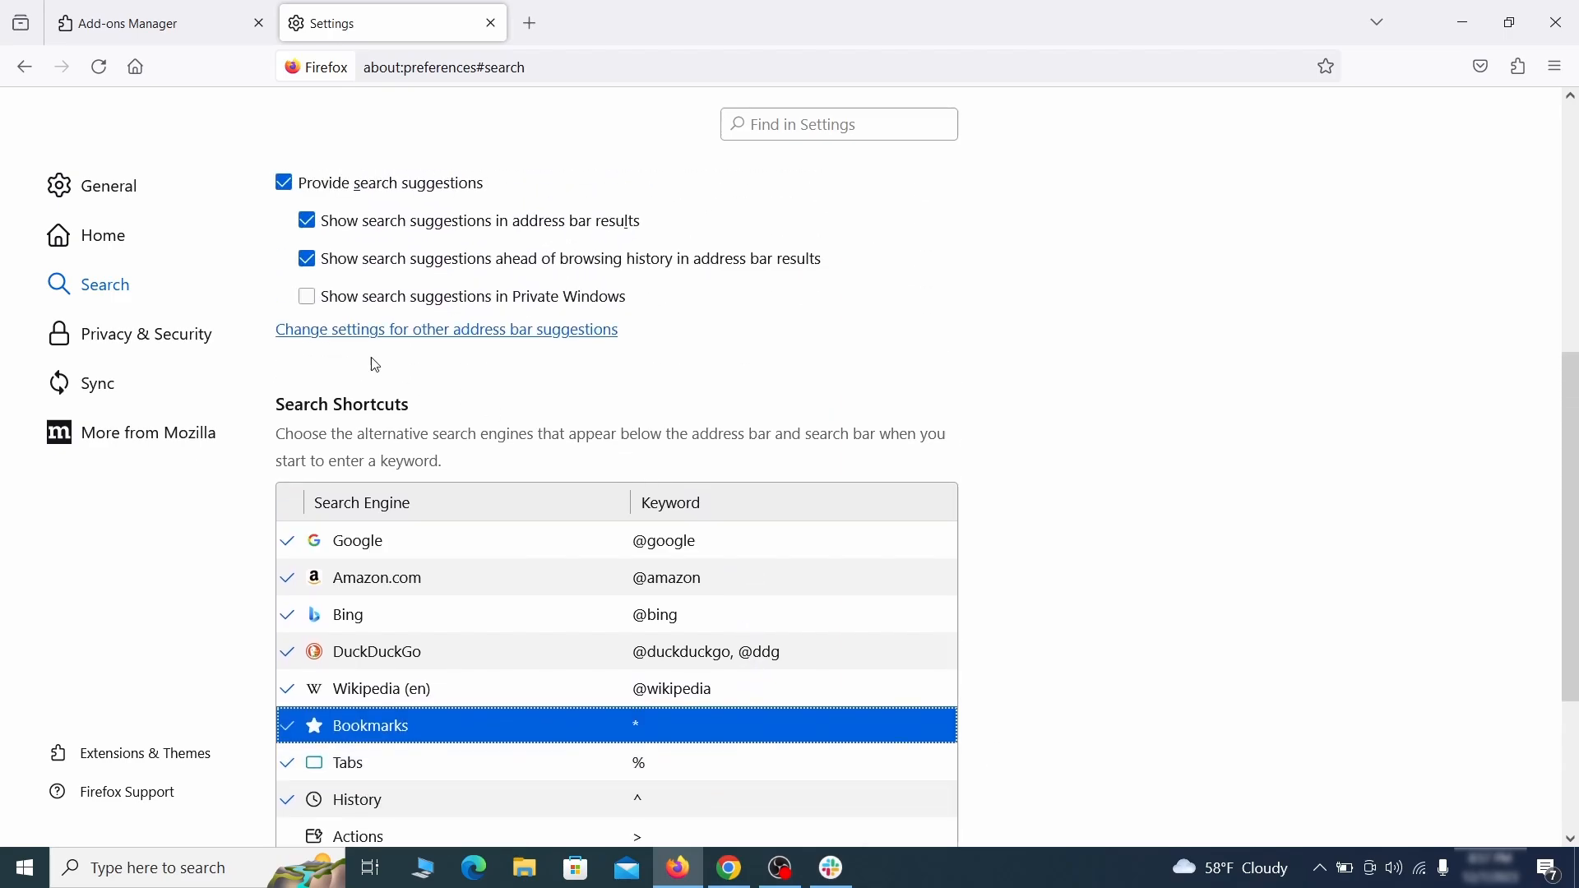
{"action": "left_click", "coordinate": [150, 329]}
{"action": "scroll", "coordinate": [1049, 379], "scroll_direction": "down", "scroll_amount": 8}
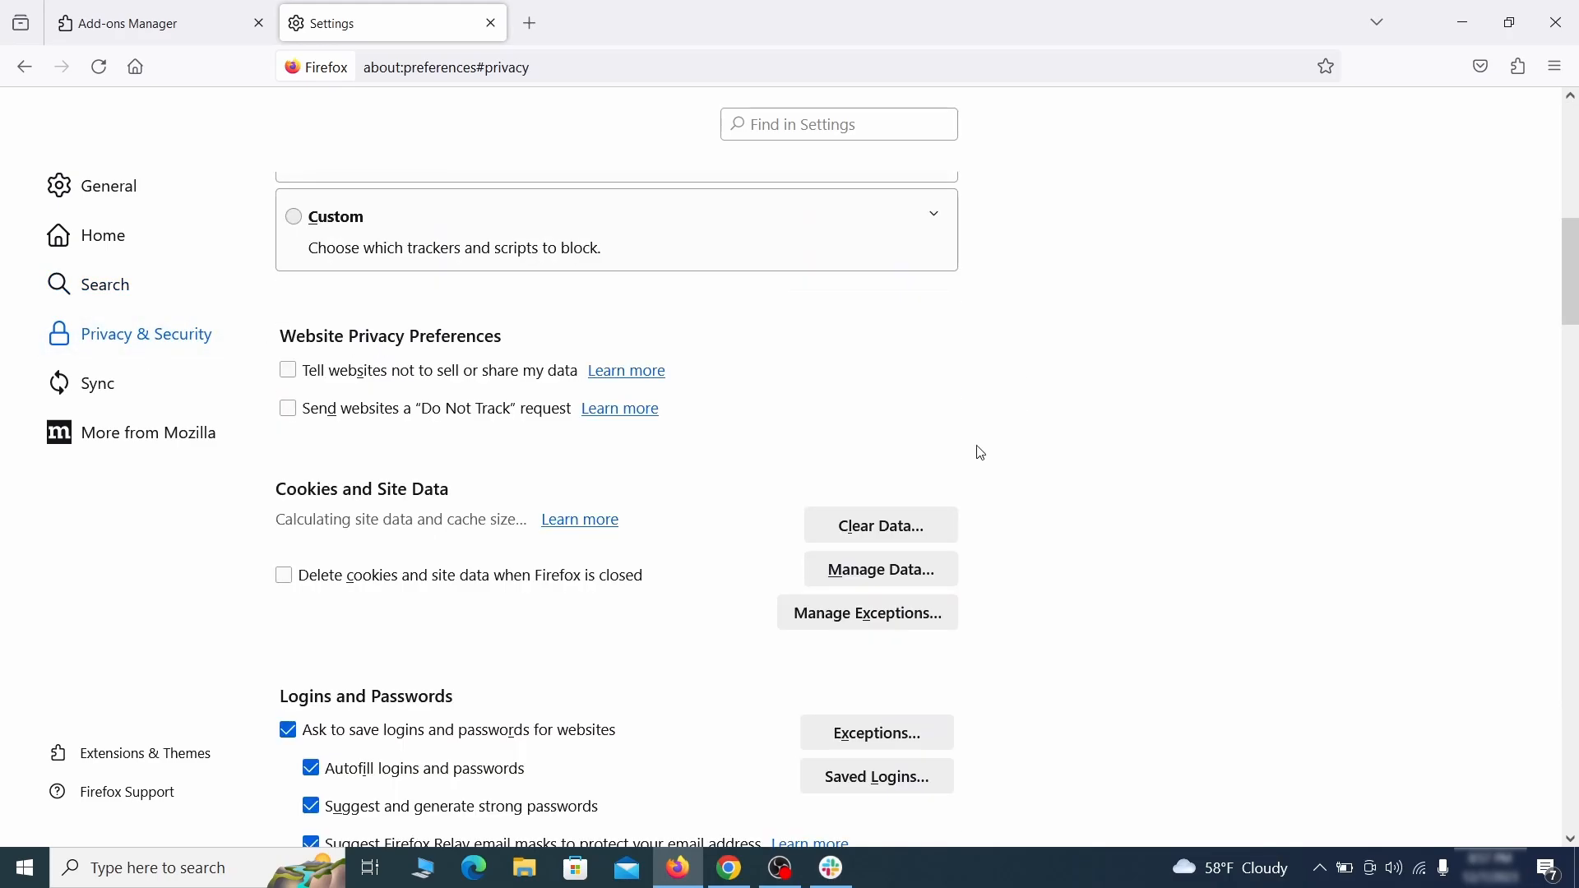
{"action": "left_click", "coordinate": [901, 527]}
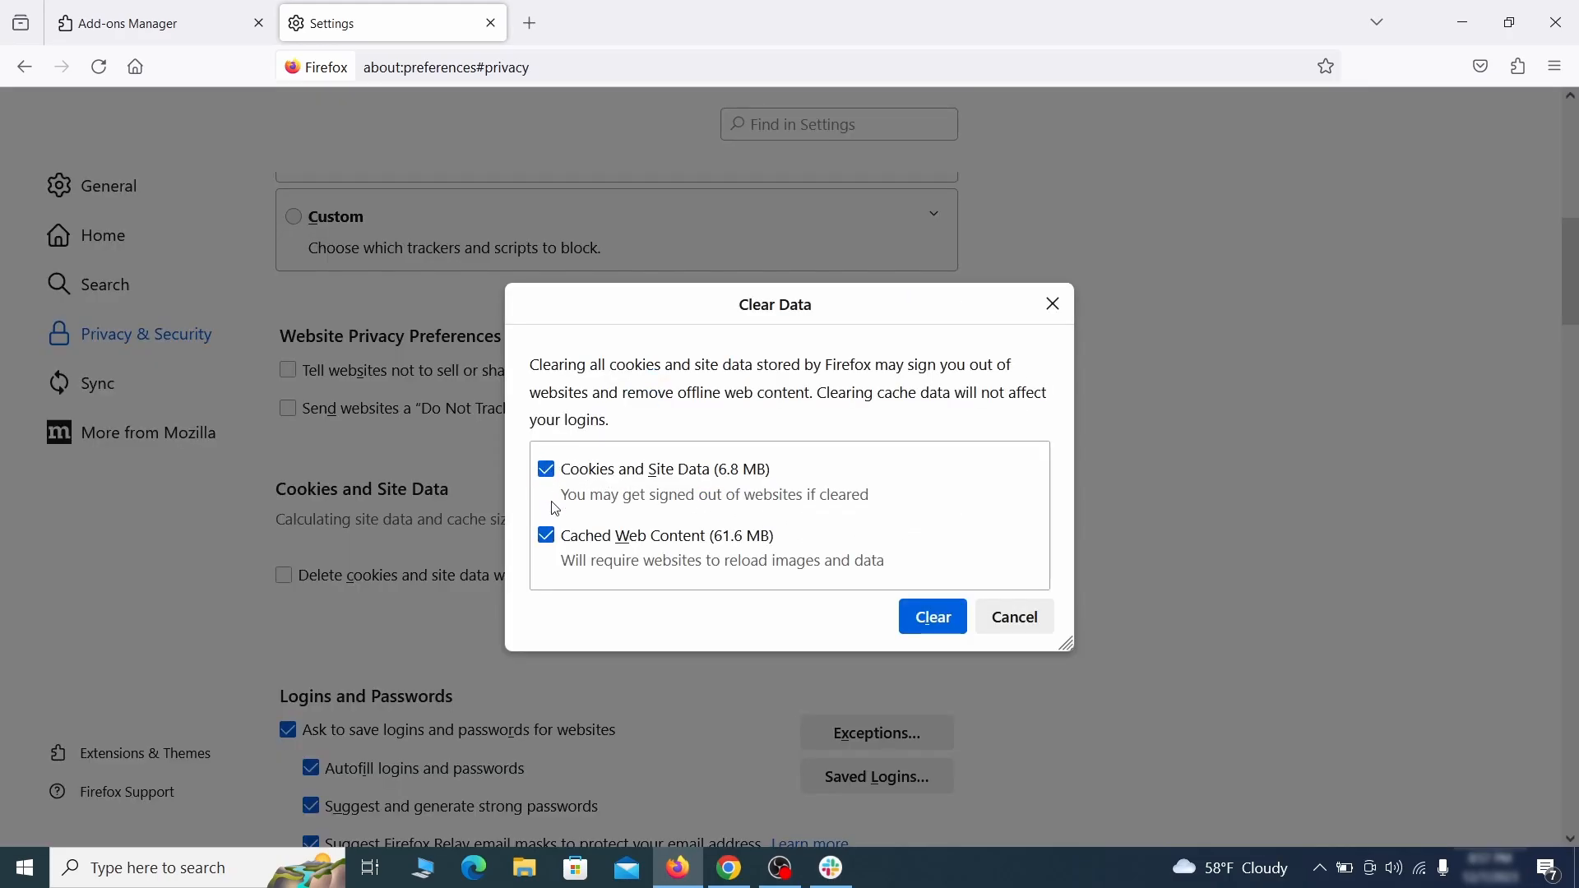
{"action": "left_click", "coordinate": [961, 622]}
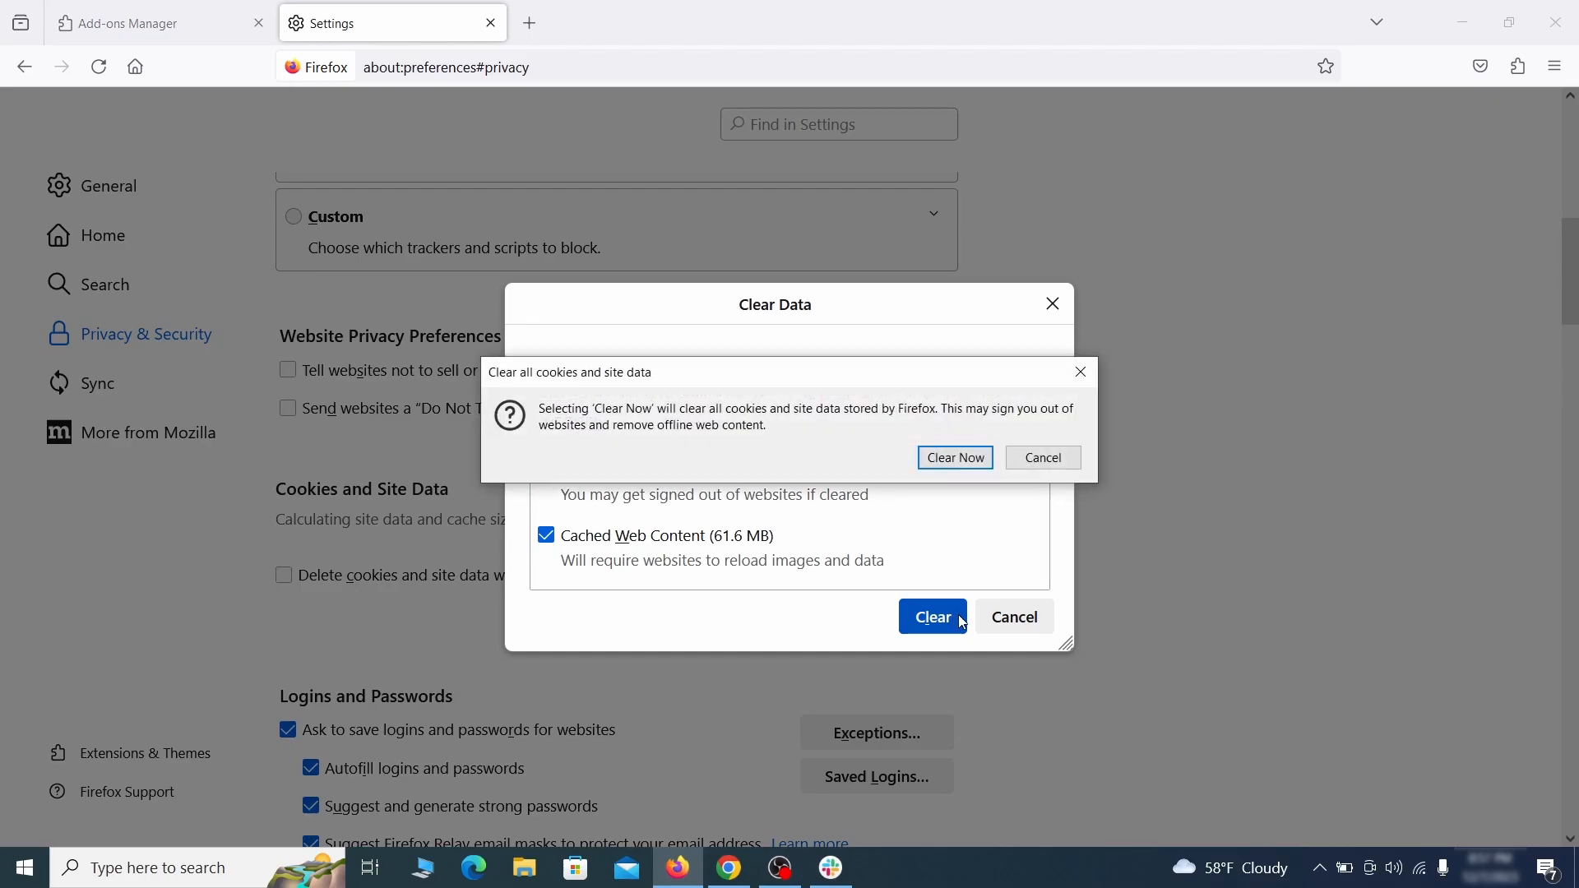
{"action": "left_click", "coordinate": [964, 460]}
Step: Open the notifications permission settings
{"action": "scroll", "coordinate": [1075, 506], "scroll_direction": "down", "scroll_amount": 10}
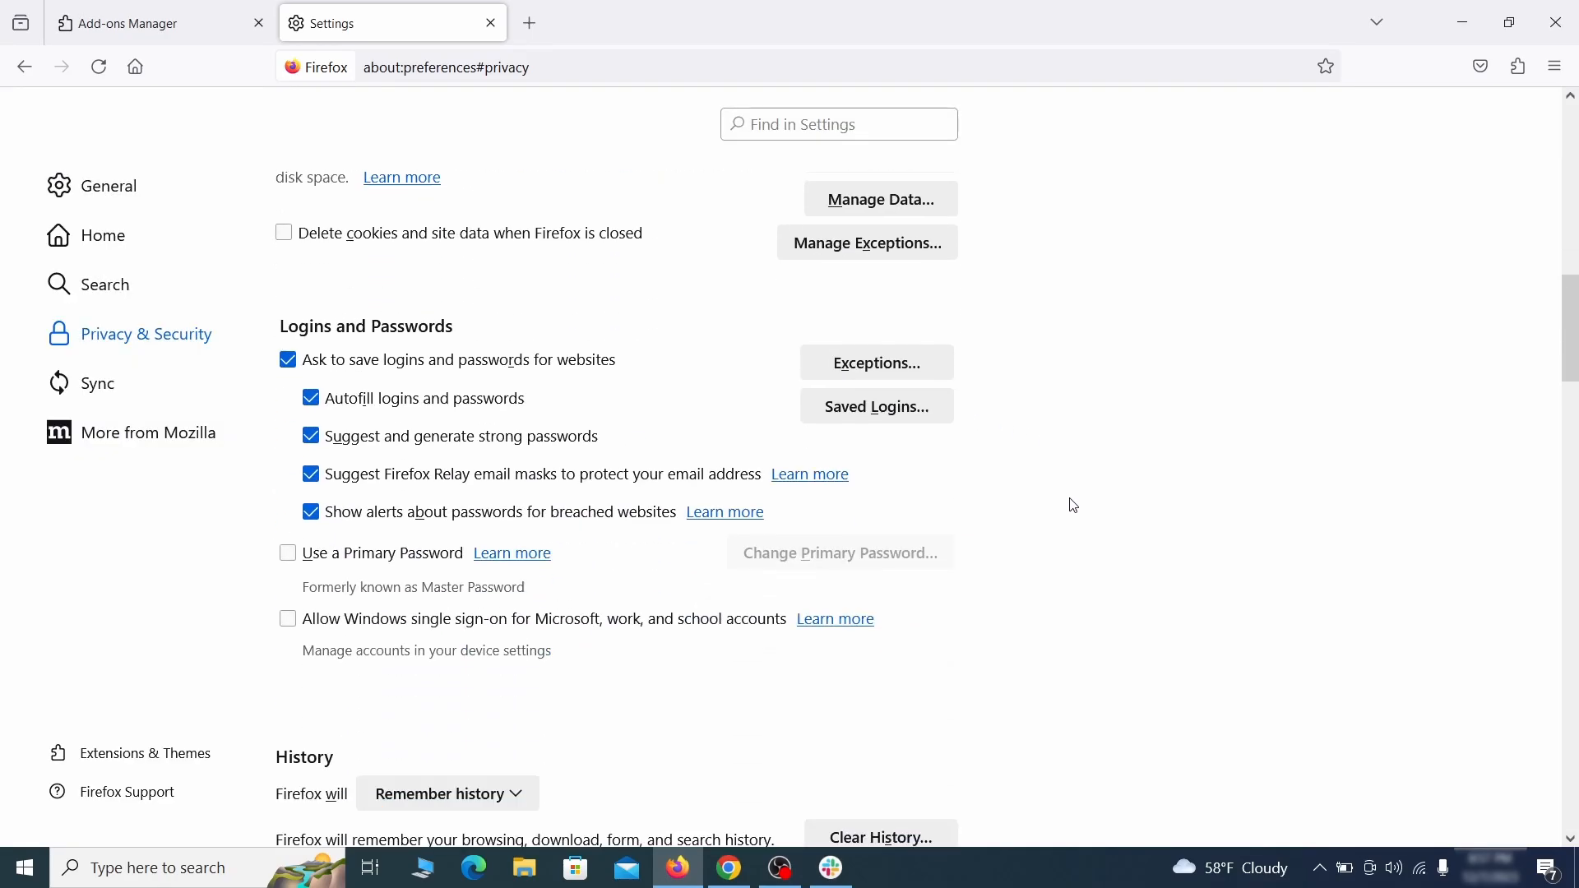
{"action": "scroll", "coordinate": [1015, 491], "scroll_direction": "down", "scroll_amount": 2}
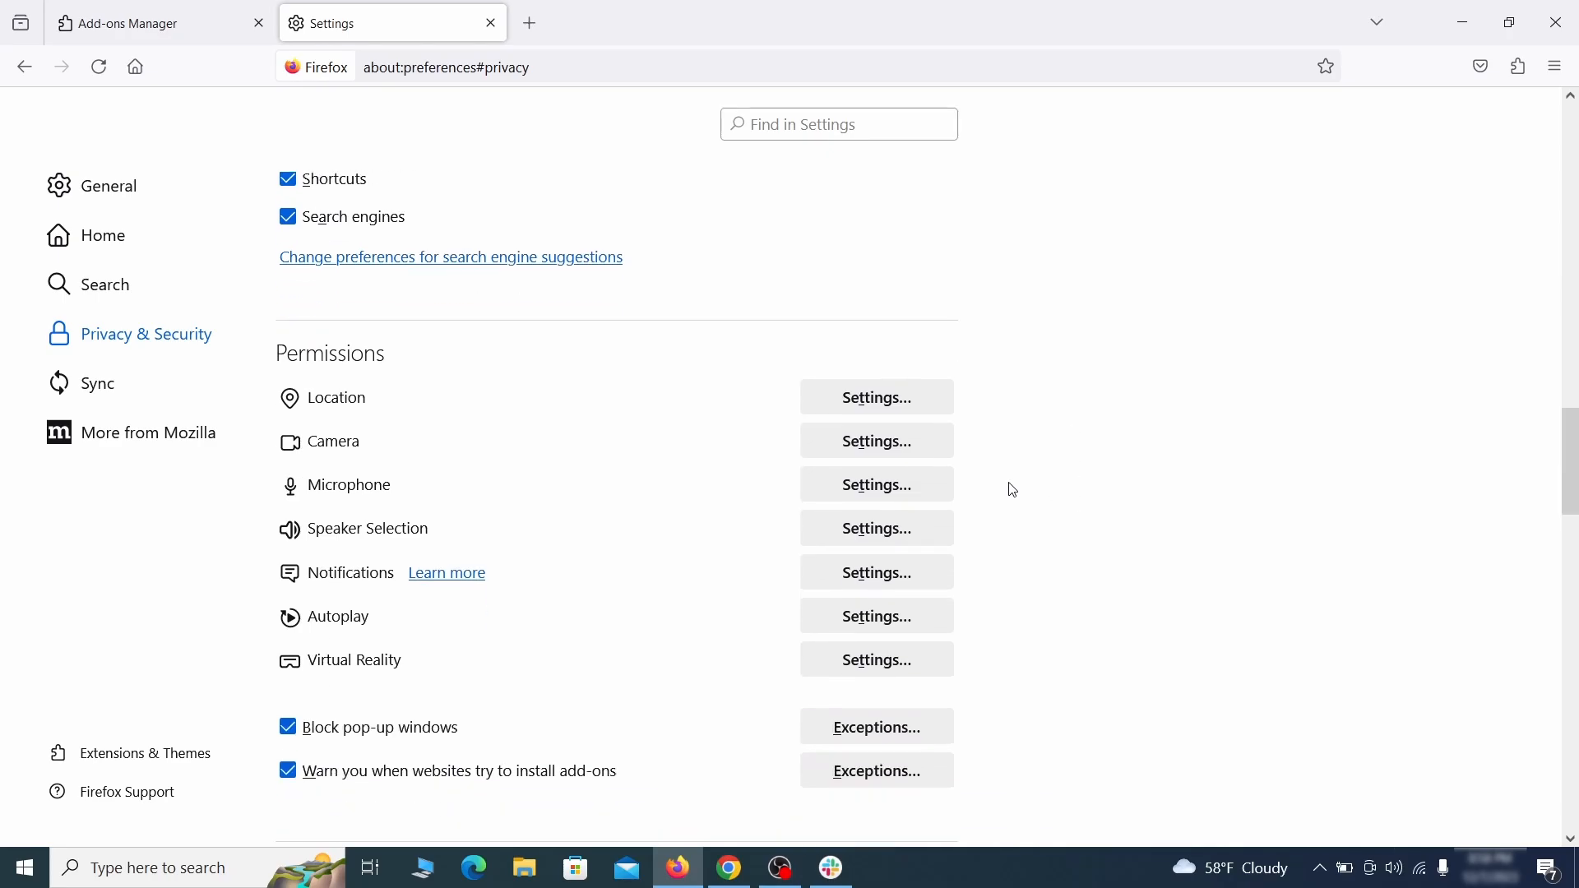
{"action": "left_click", "coordinate": [911, 579]}
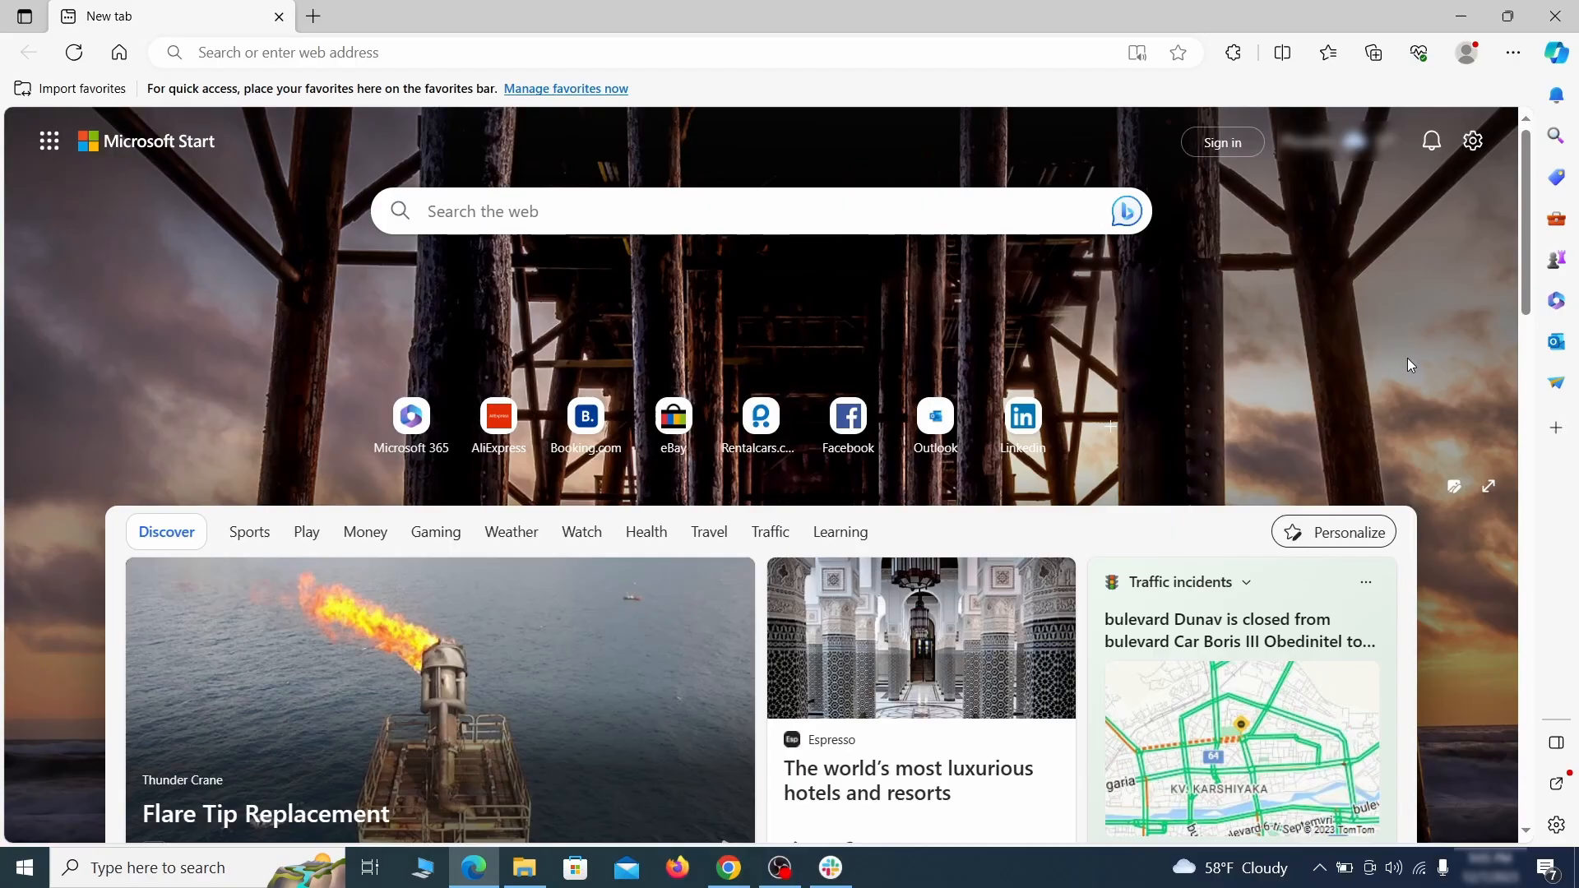
Step: In Microsoft Edge, disable and remove the Quidco Cashback Reminder extension
{"action": "left_click", "coordinate": [1513, 55]}
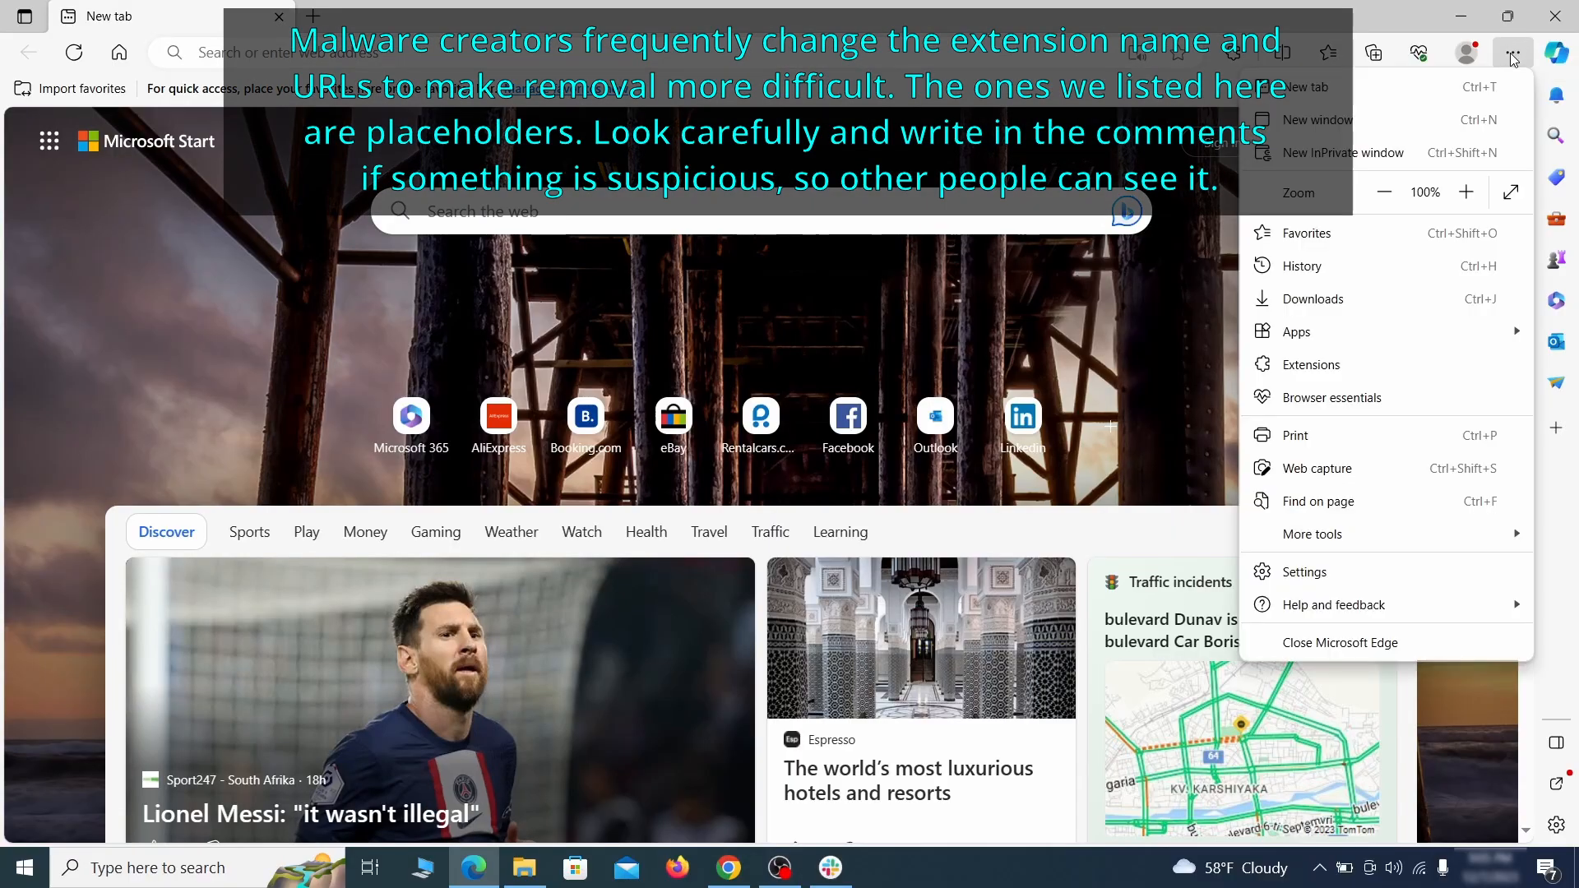
{"action": "left_click", "coordinate": [1357, 364]}
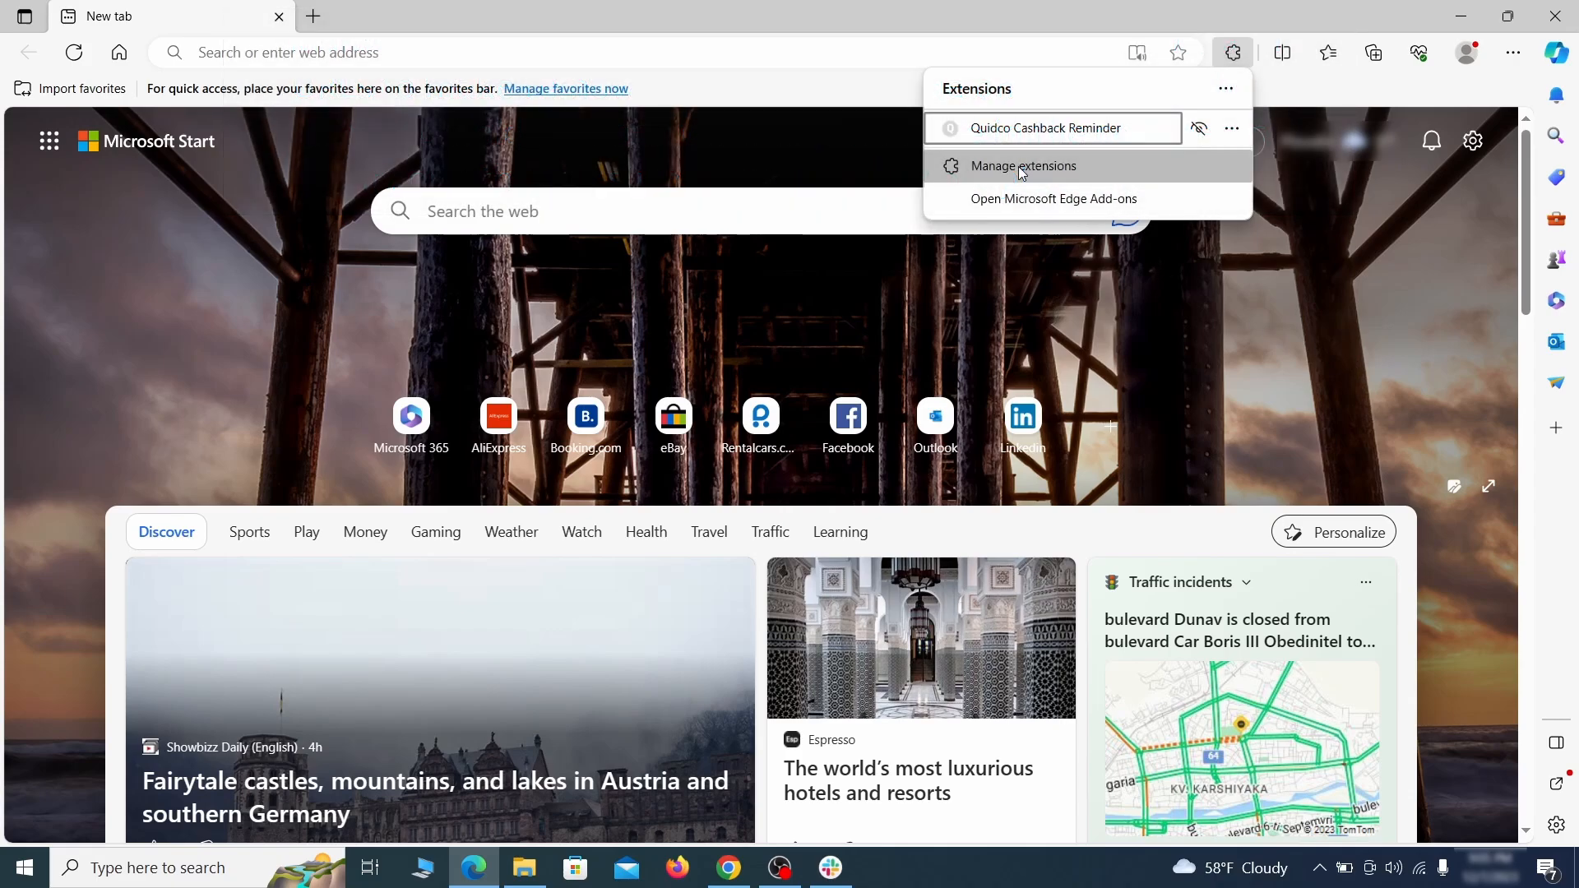
{"action": "left_click", "coordinate": [1021, 169]}
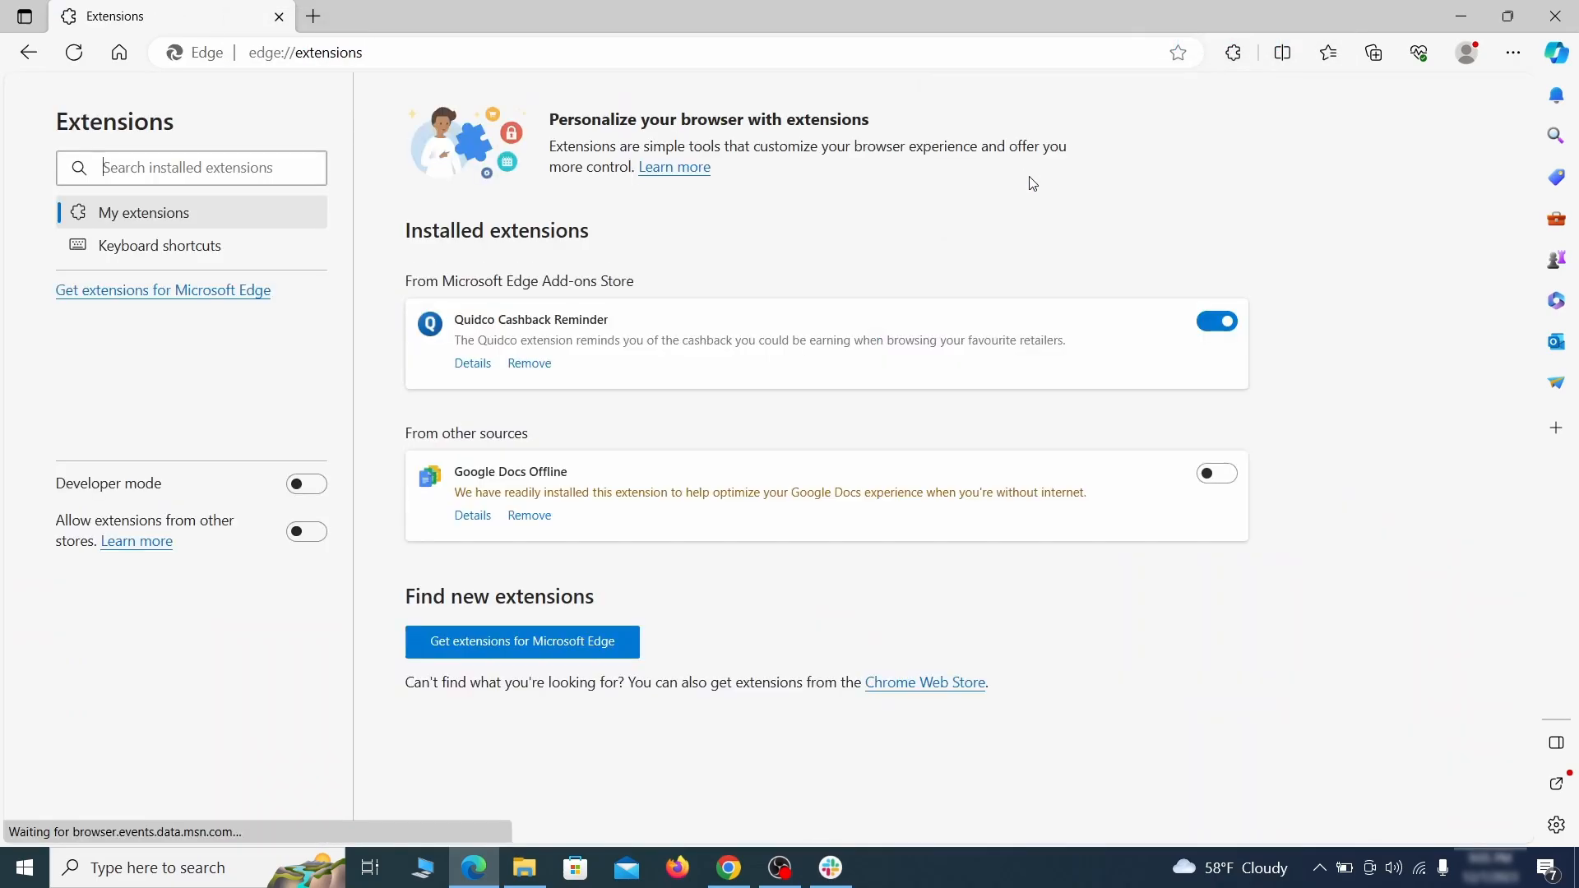
{"action": "left_click", "coordinate": [1219, 329]}
{"action": "left_click", "coordinate": [529, 366]}
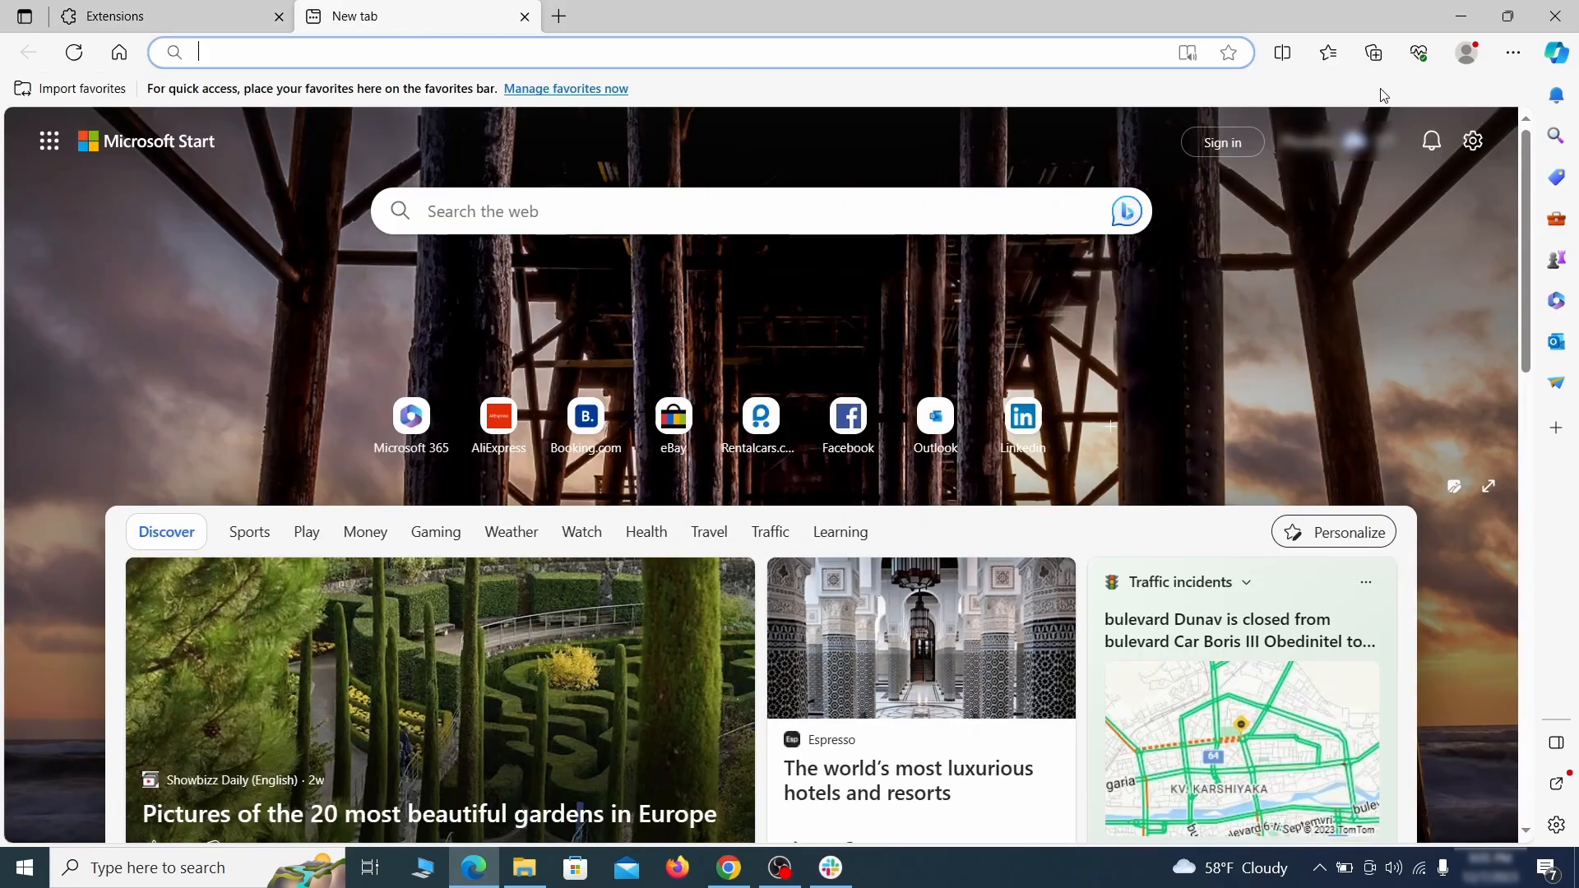
Step: Open the clear browsing data options in Edge's Privacy, search, and services settings
{"action": "left_click", "coordinate": [1510, 60]}
{"action": "left_click", "coordinate": [1314, 571]}
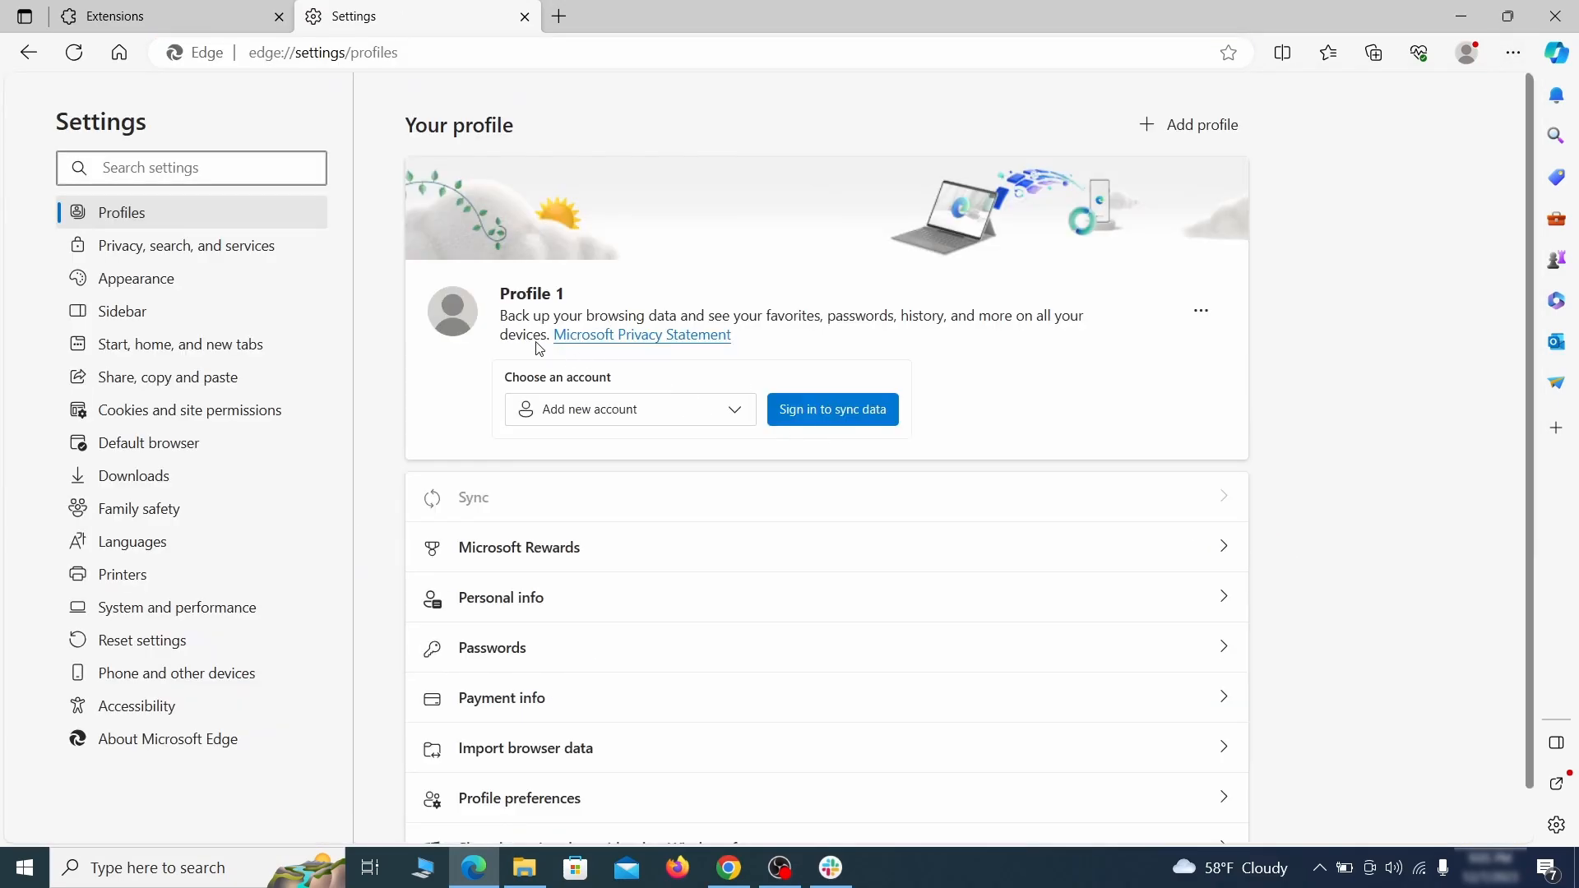
{"action": "left_click", "coordinate": [265, 248]}
{"action": "scroll", "coordinate": [857, 505], "scroll_direction": "down", "scroll_amount": 4}
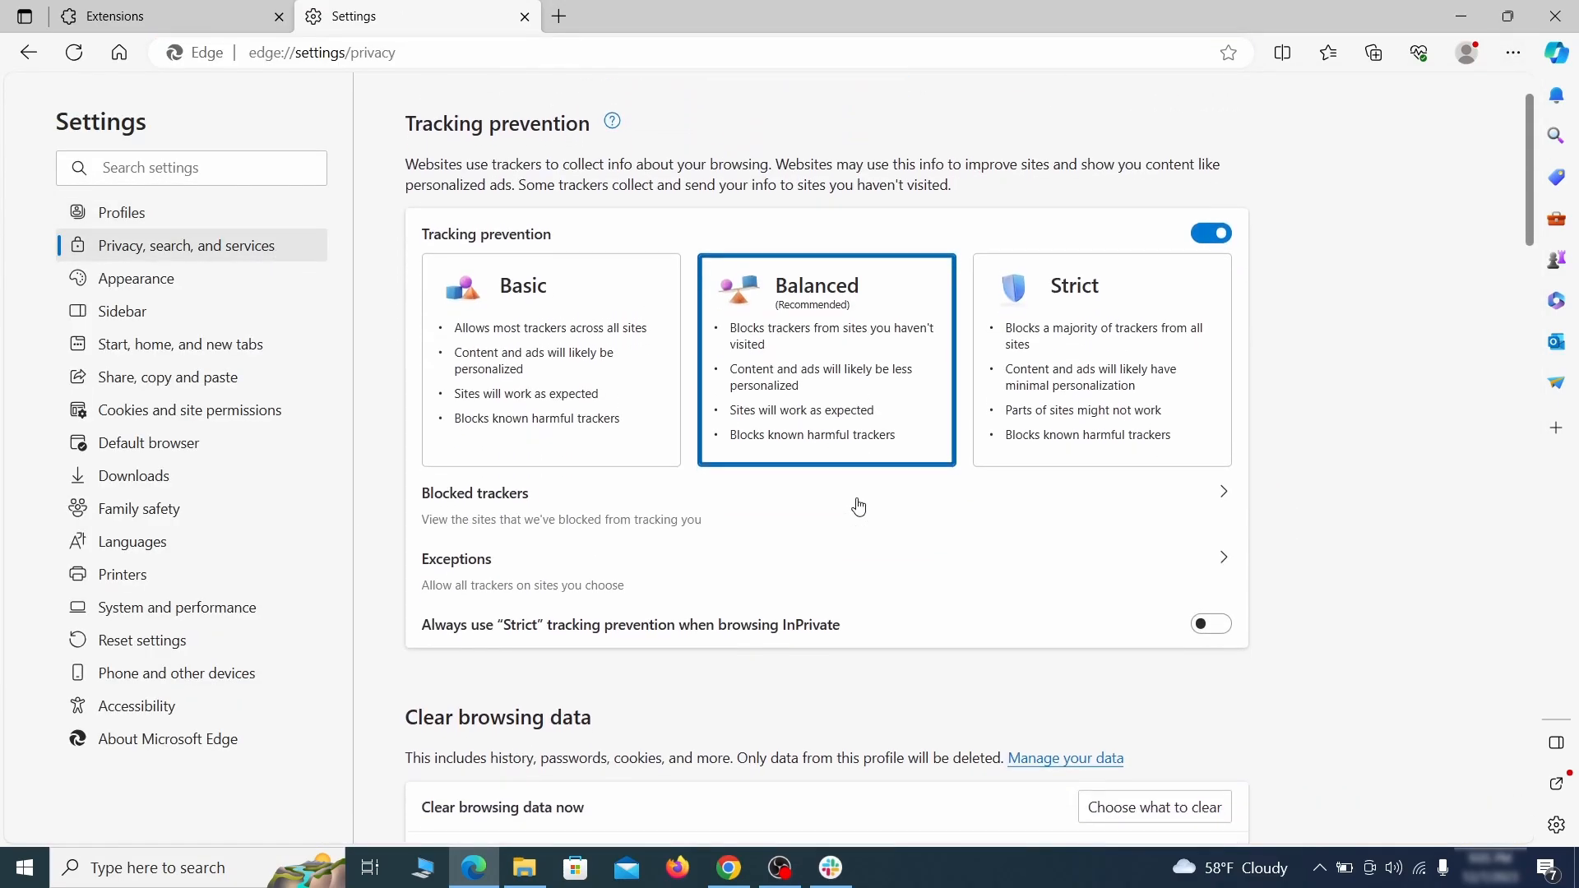
{"action": "left_click", "coordinate": [1180, 572]}
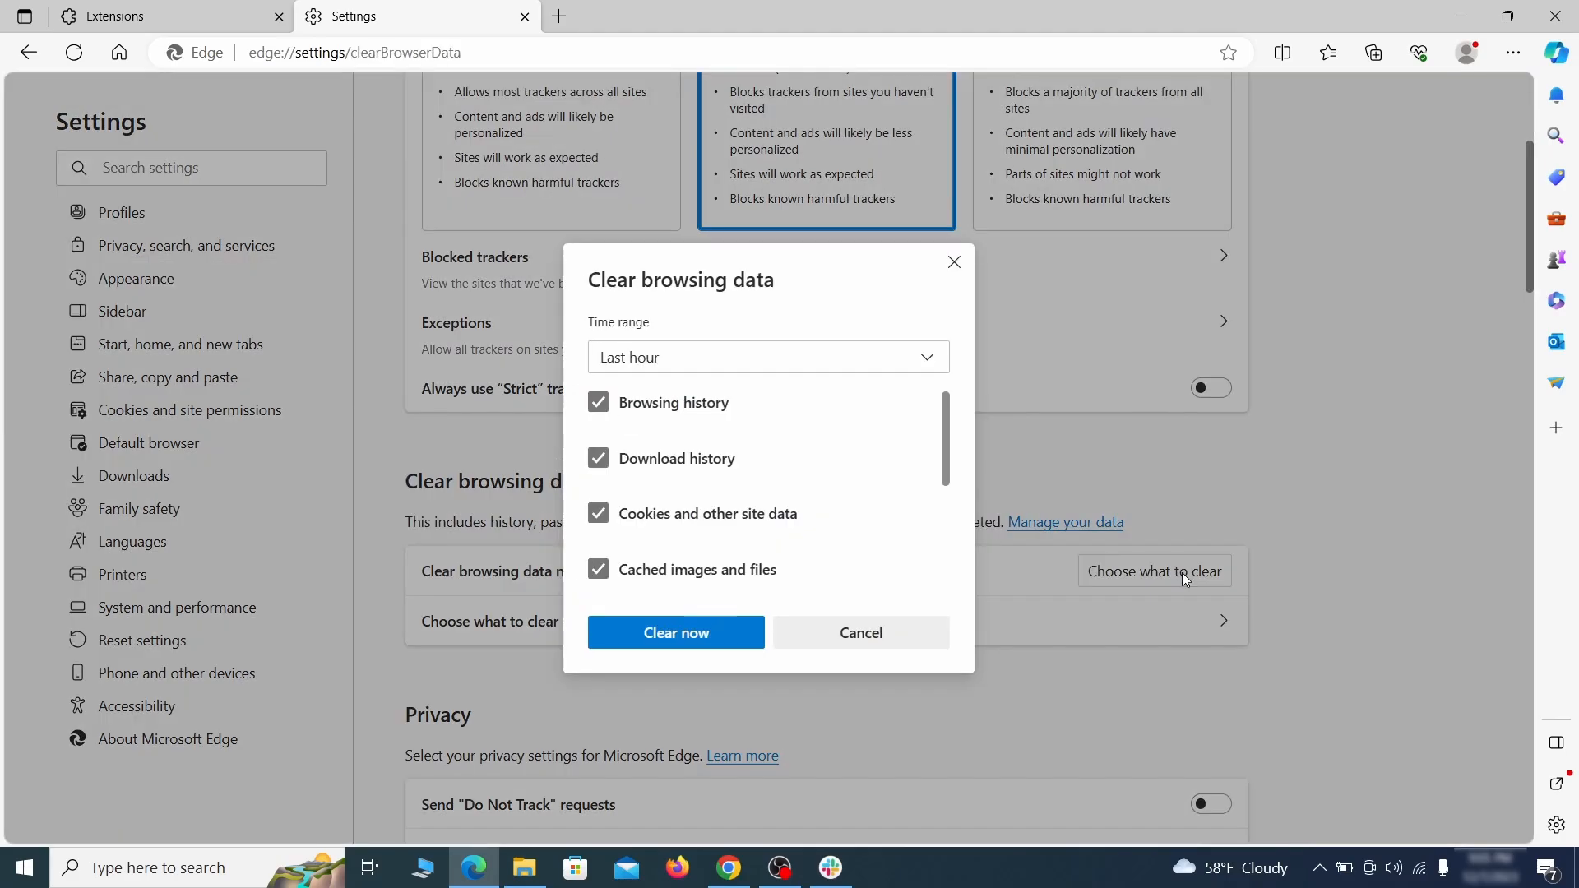
{"action": "scroll", "coordinate": [651, 470], "scroll_direction": "down", "scroll_amount": 5}
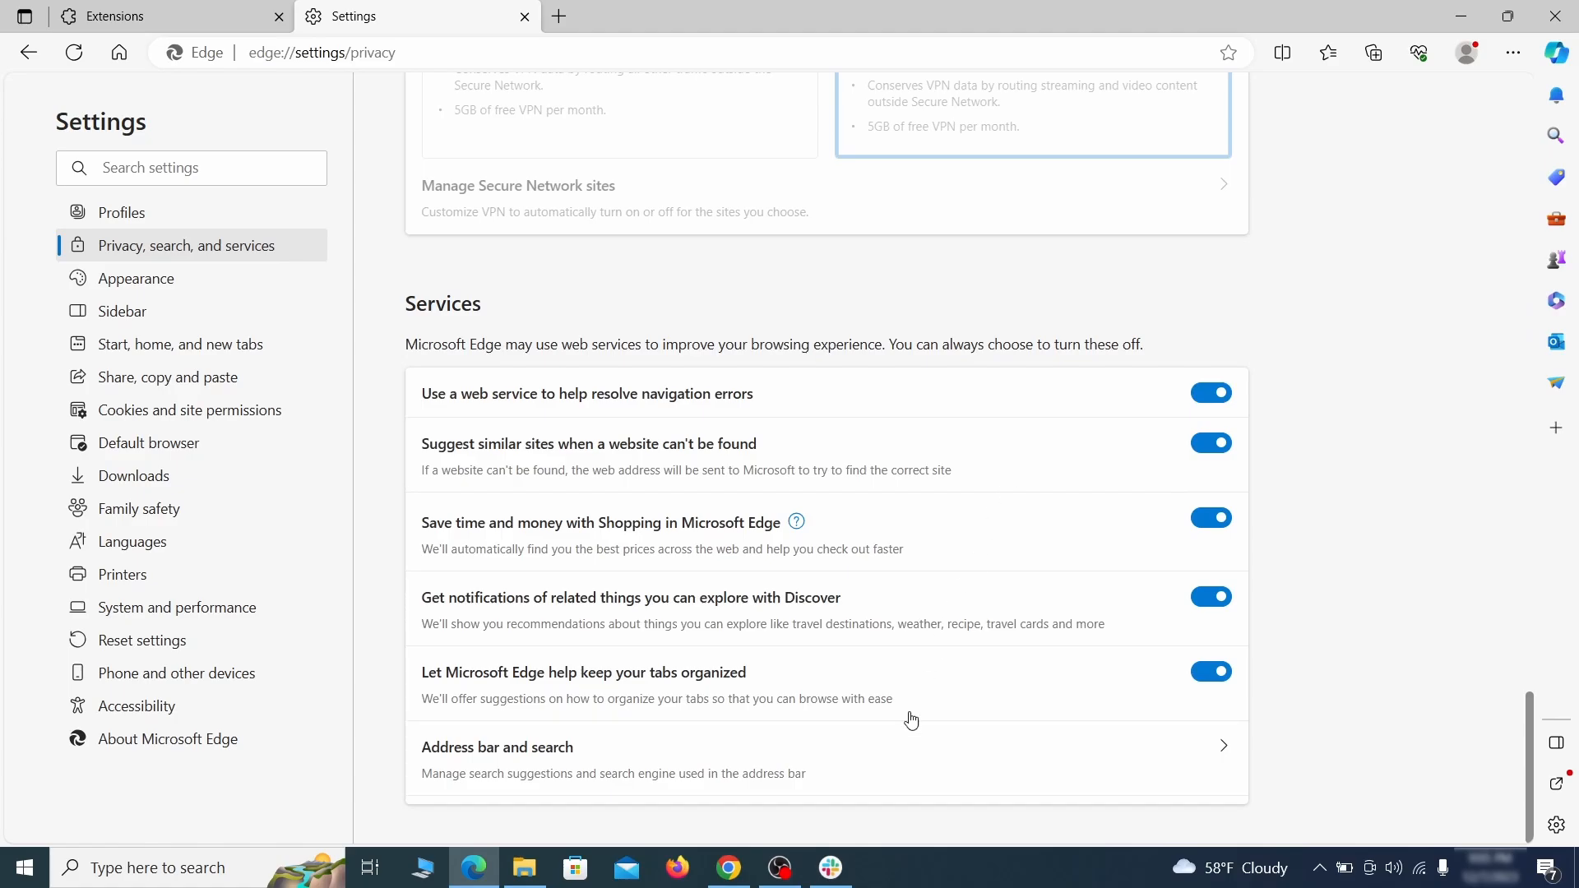
Step: Set Edge's address bar search engine to Google
{"action": "left_click", "coordinate": [902, 779]}
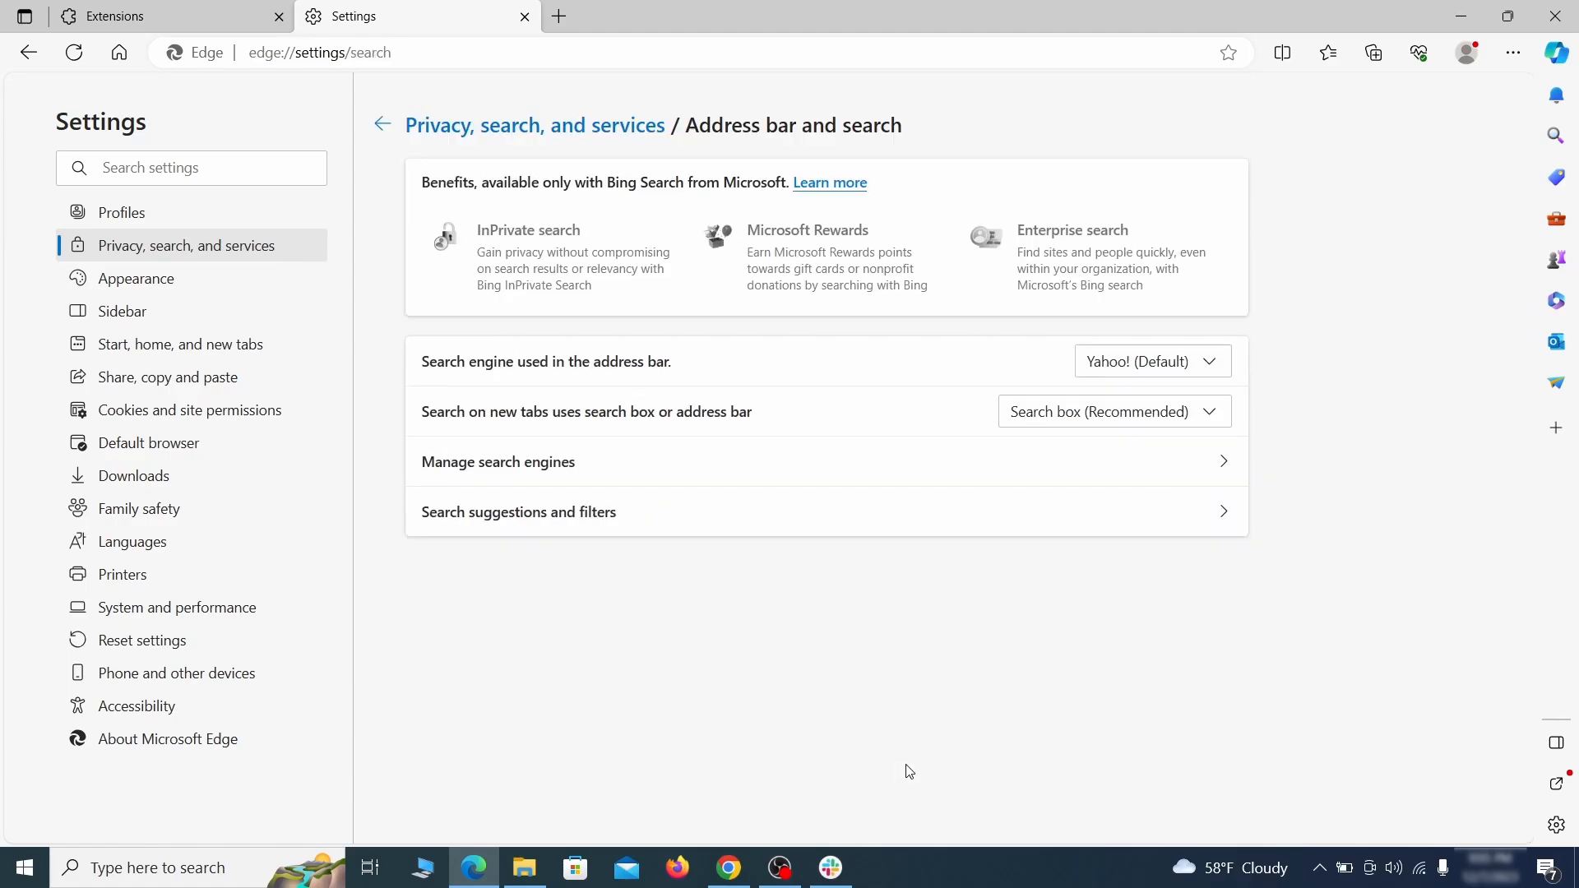
{"action": "left_click", "coordinate": [1218, 365]}
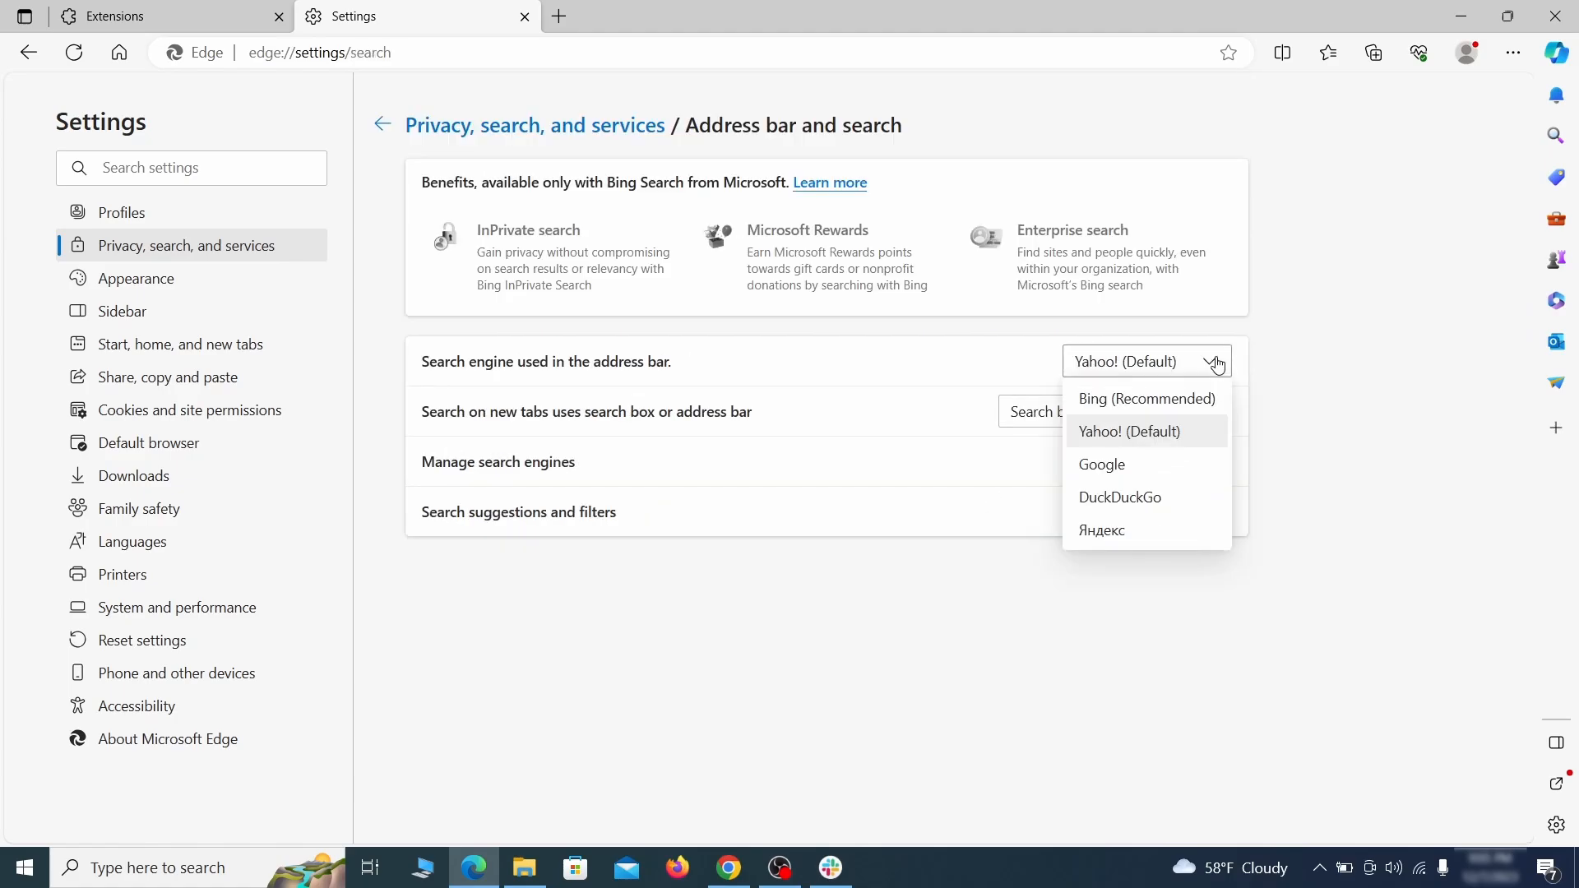
{"action": "left_click", "coordinate": [1169, 459]}
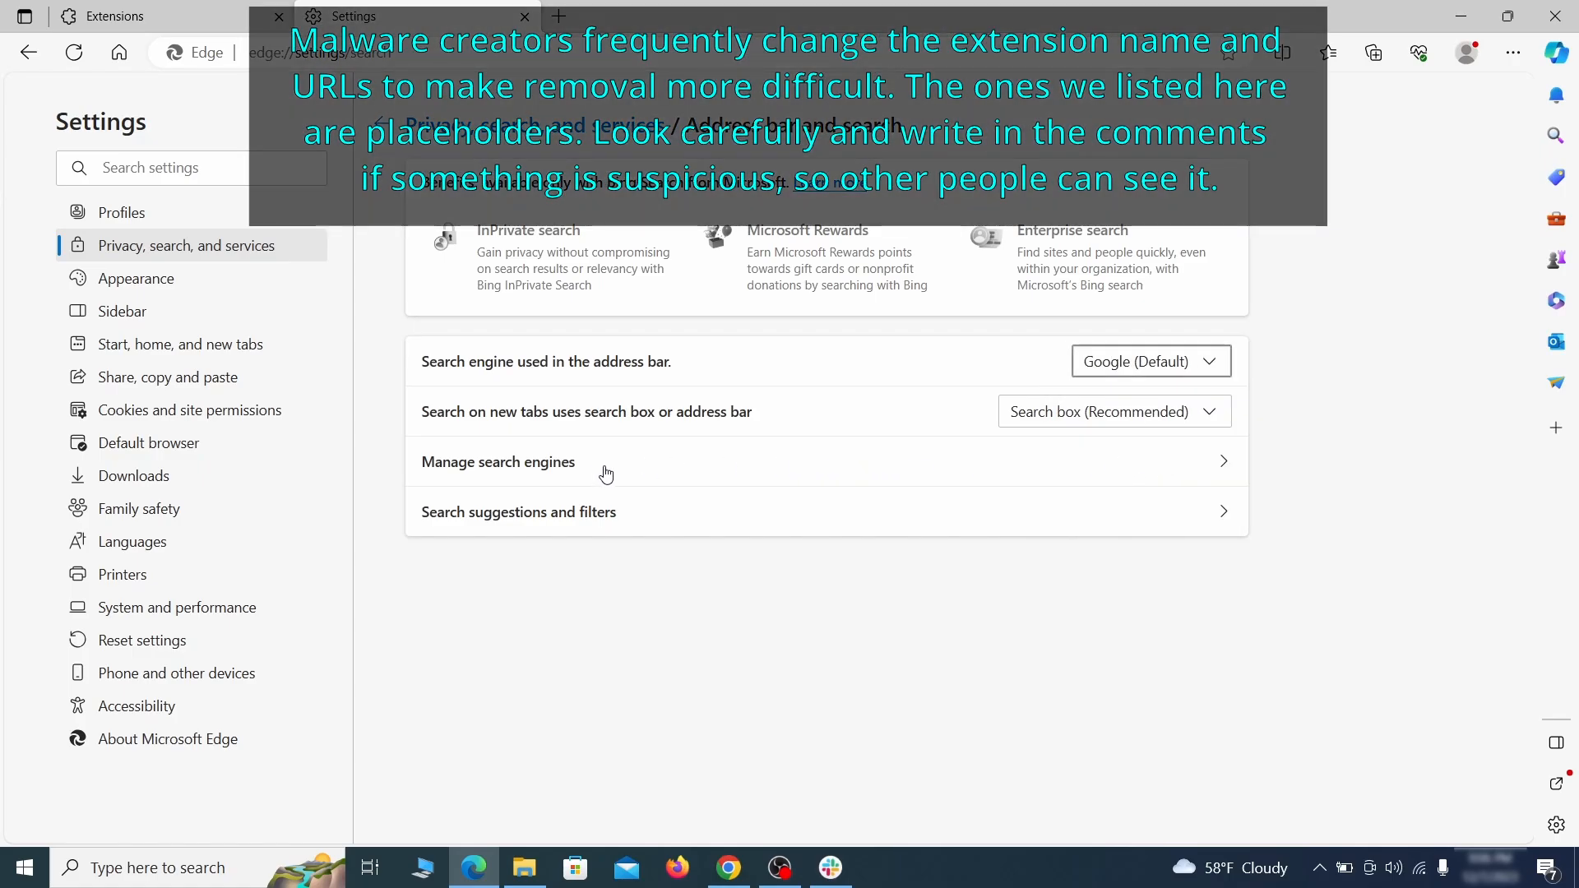
Step: Remove the ExampleRougeURL.com entry from Edge's managed search engines
{"action": "left_click", "coordinate": [606, 468]}
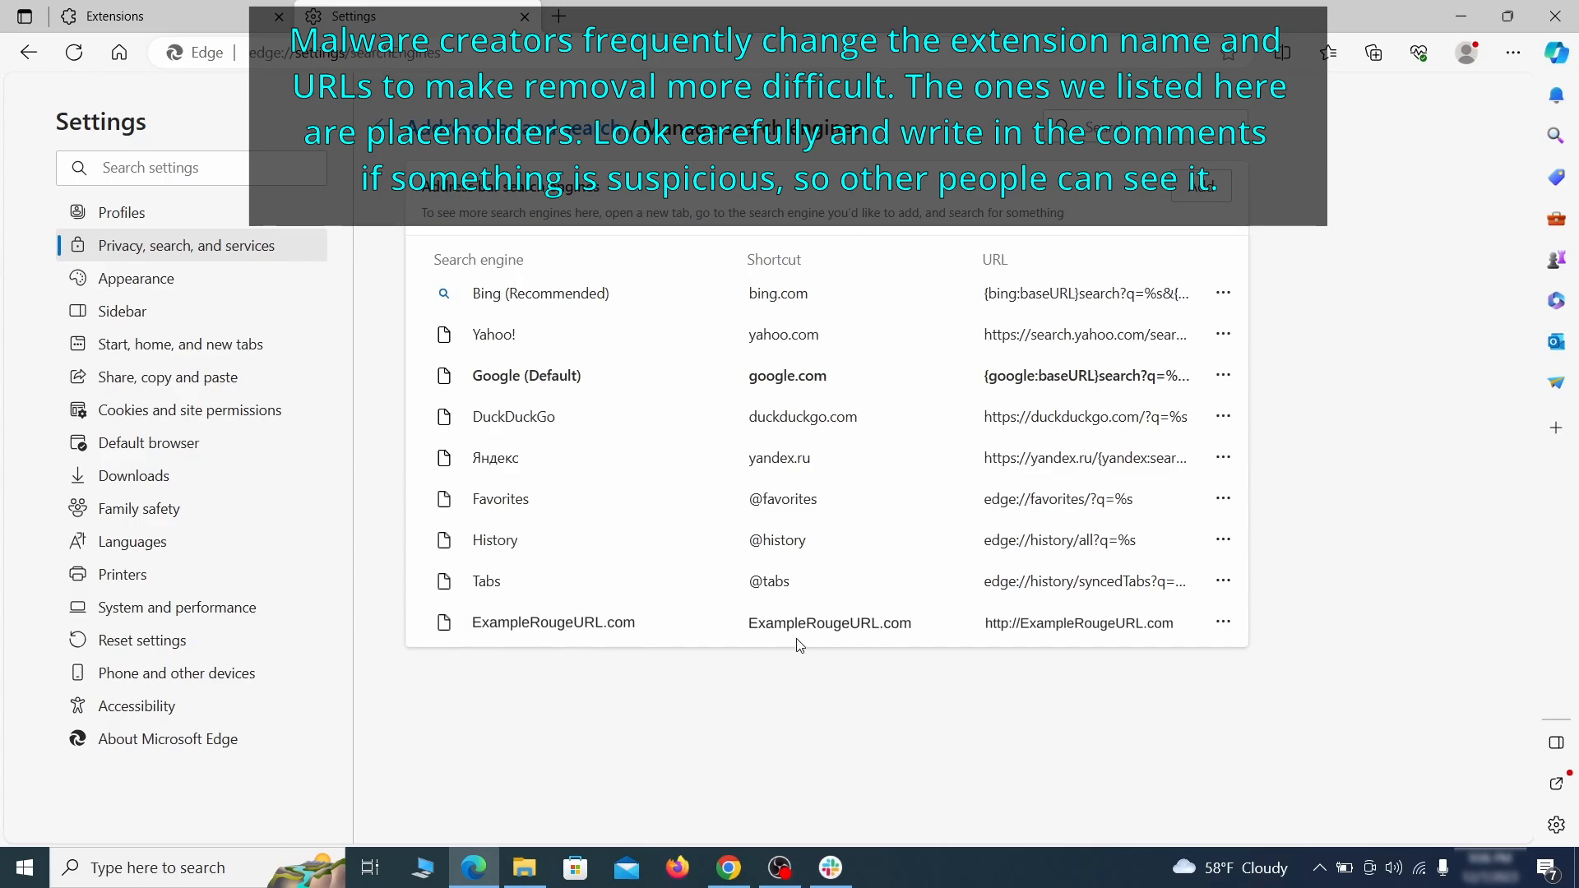
{"action": "left_click", "coordinate": [1223, 623]}
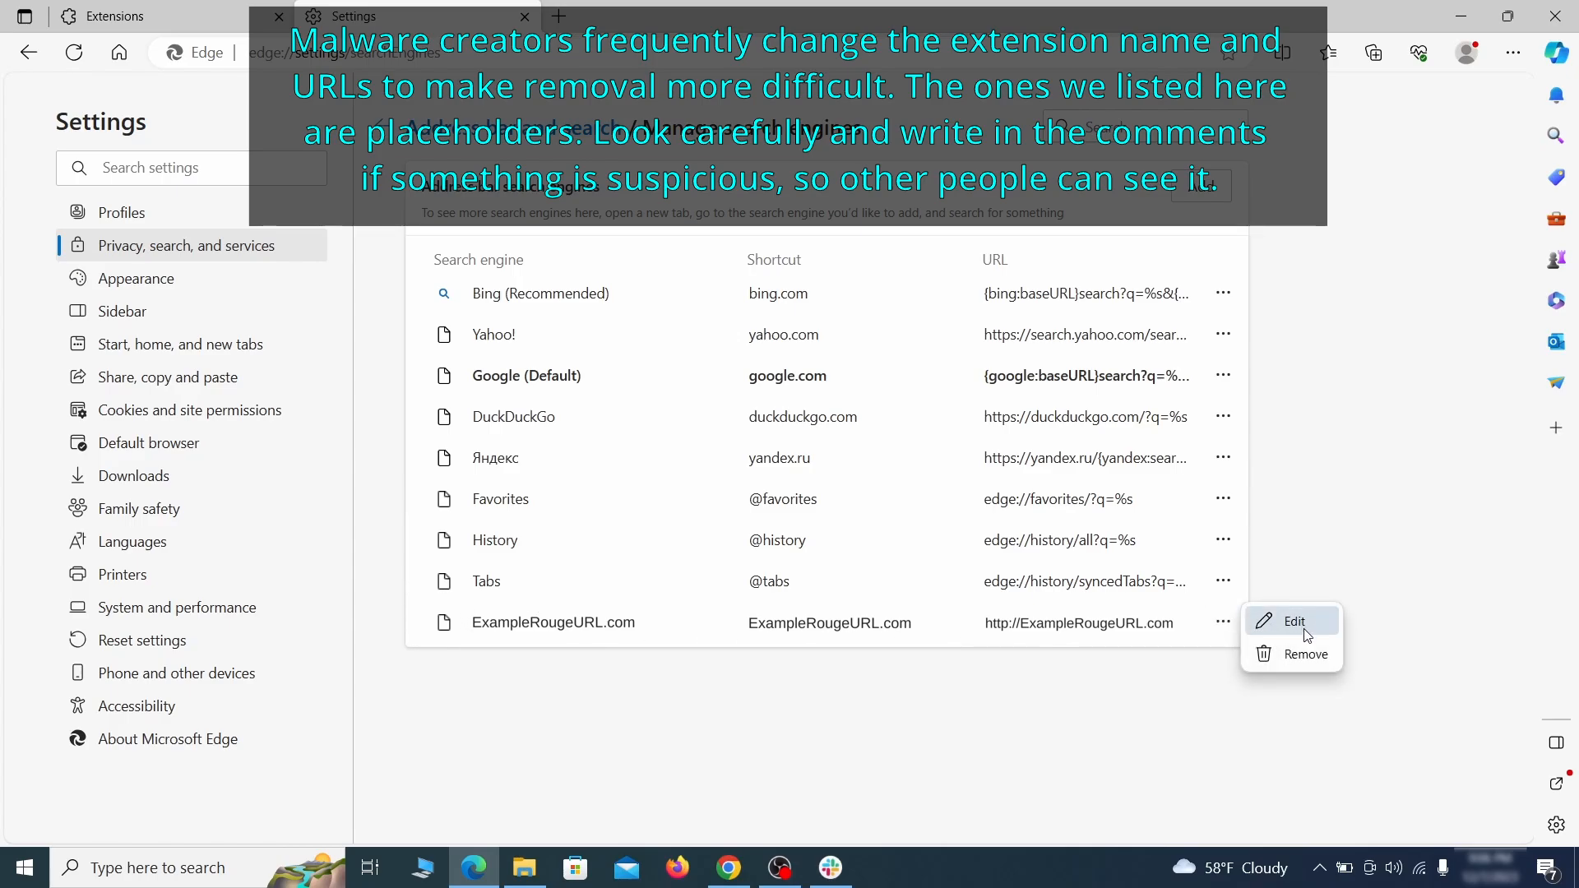
{"action": "left_click", "coordinate": [1306, 655]}
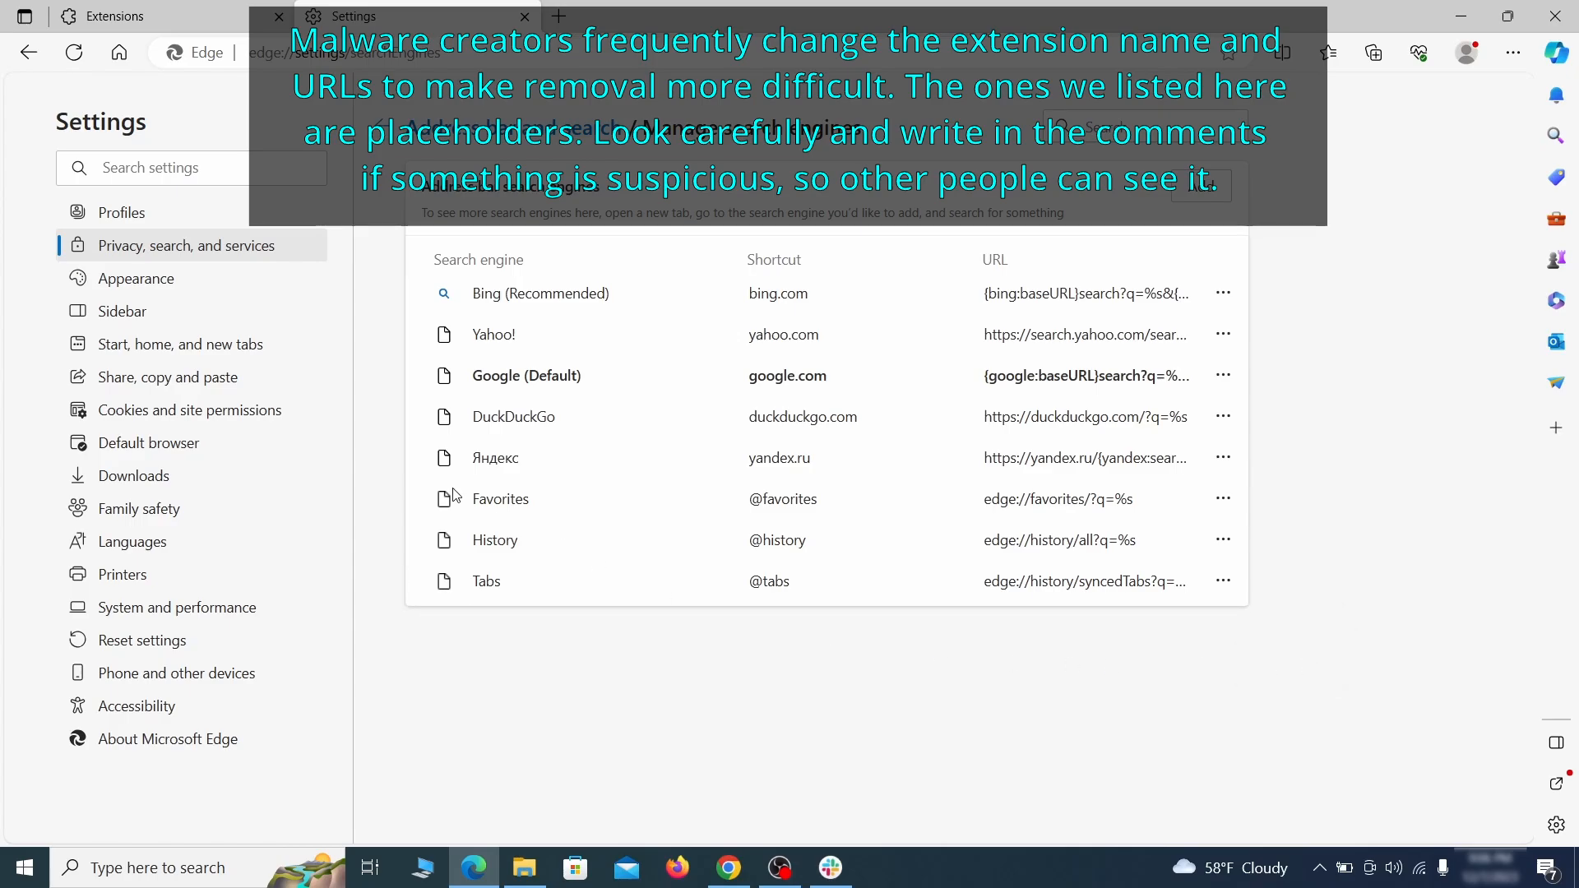
Step: Delete the ExampleRougeURL.com page from the pages Edge opens at startup
{"action": "left_click", "coordinate": [198, 346]}
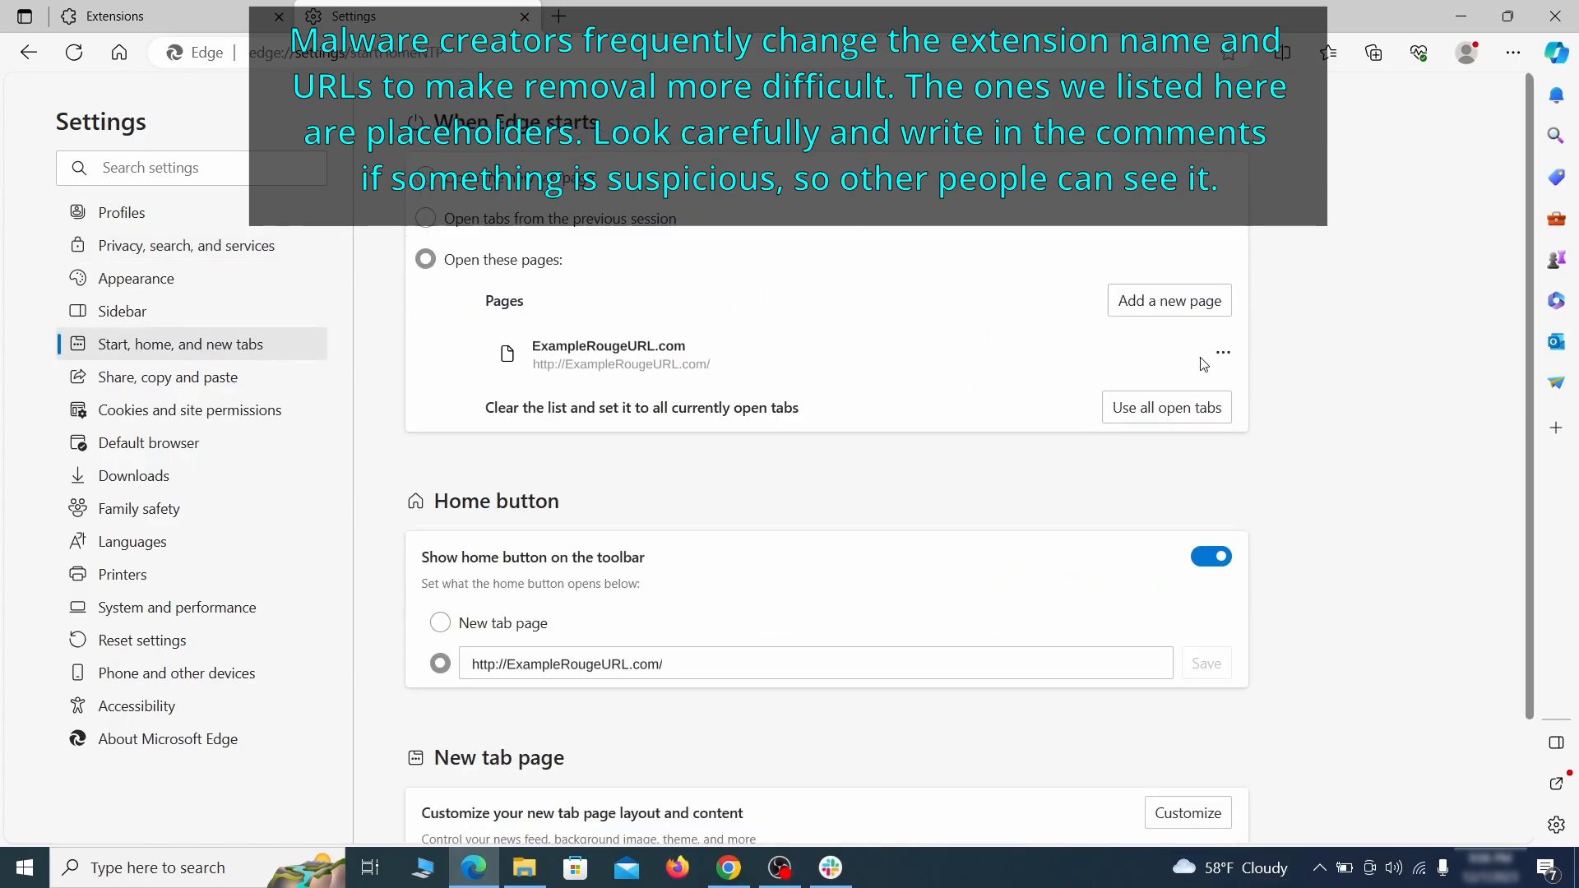
{"action": "left_click", "coordinate": [1223, 354]}
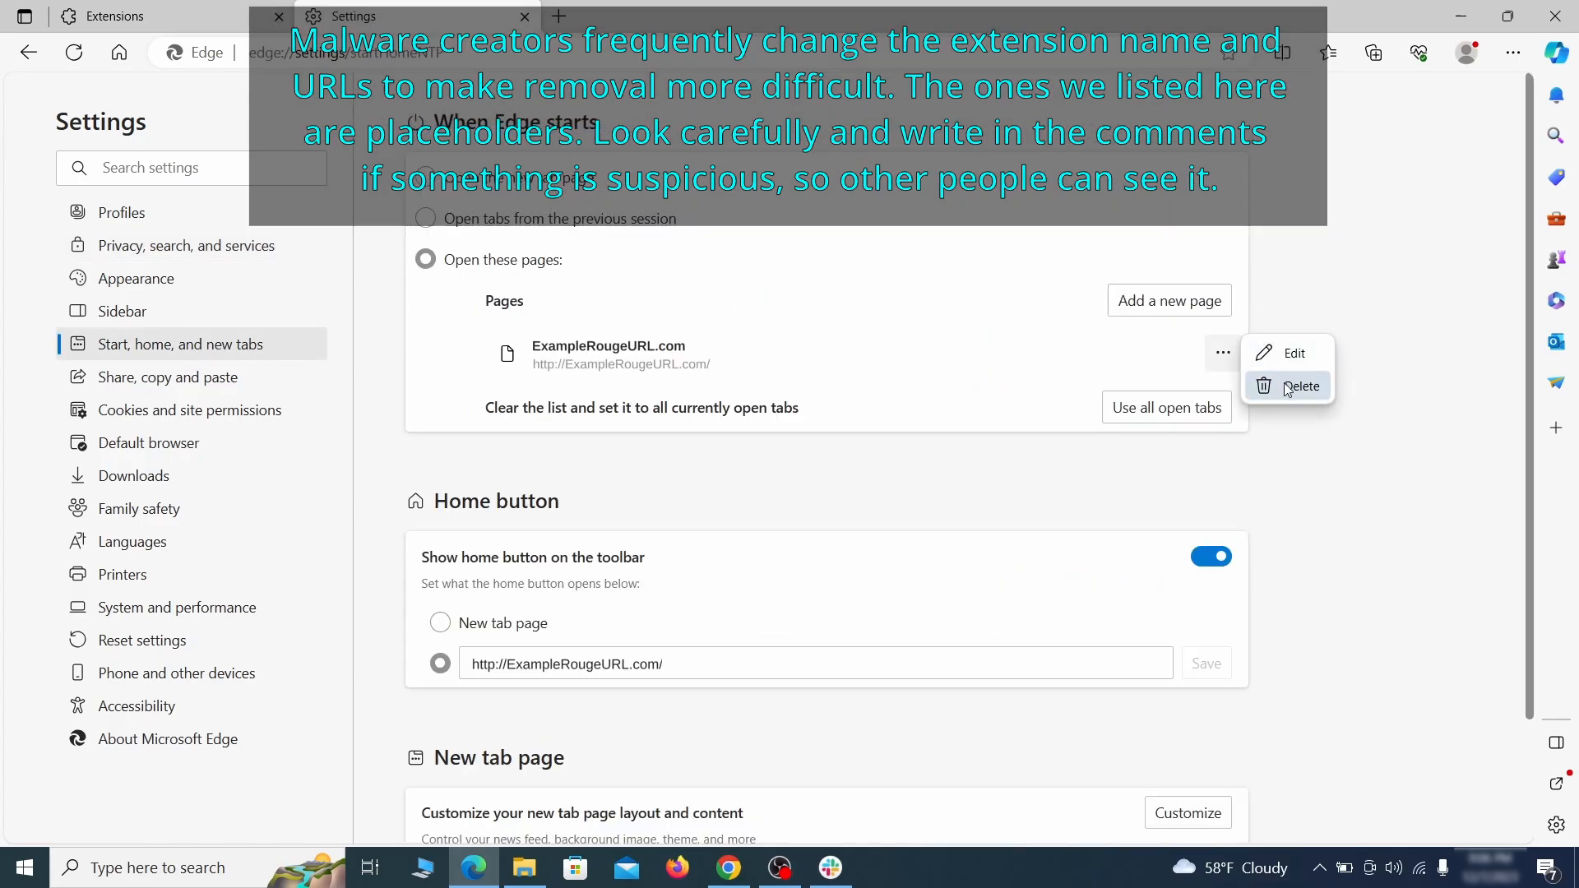
{"action": "left_click", "coordinate": [1288, 387]}
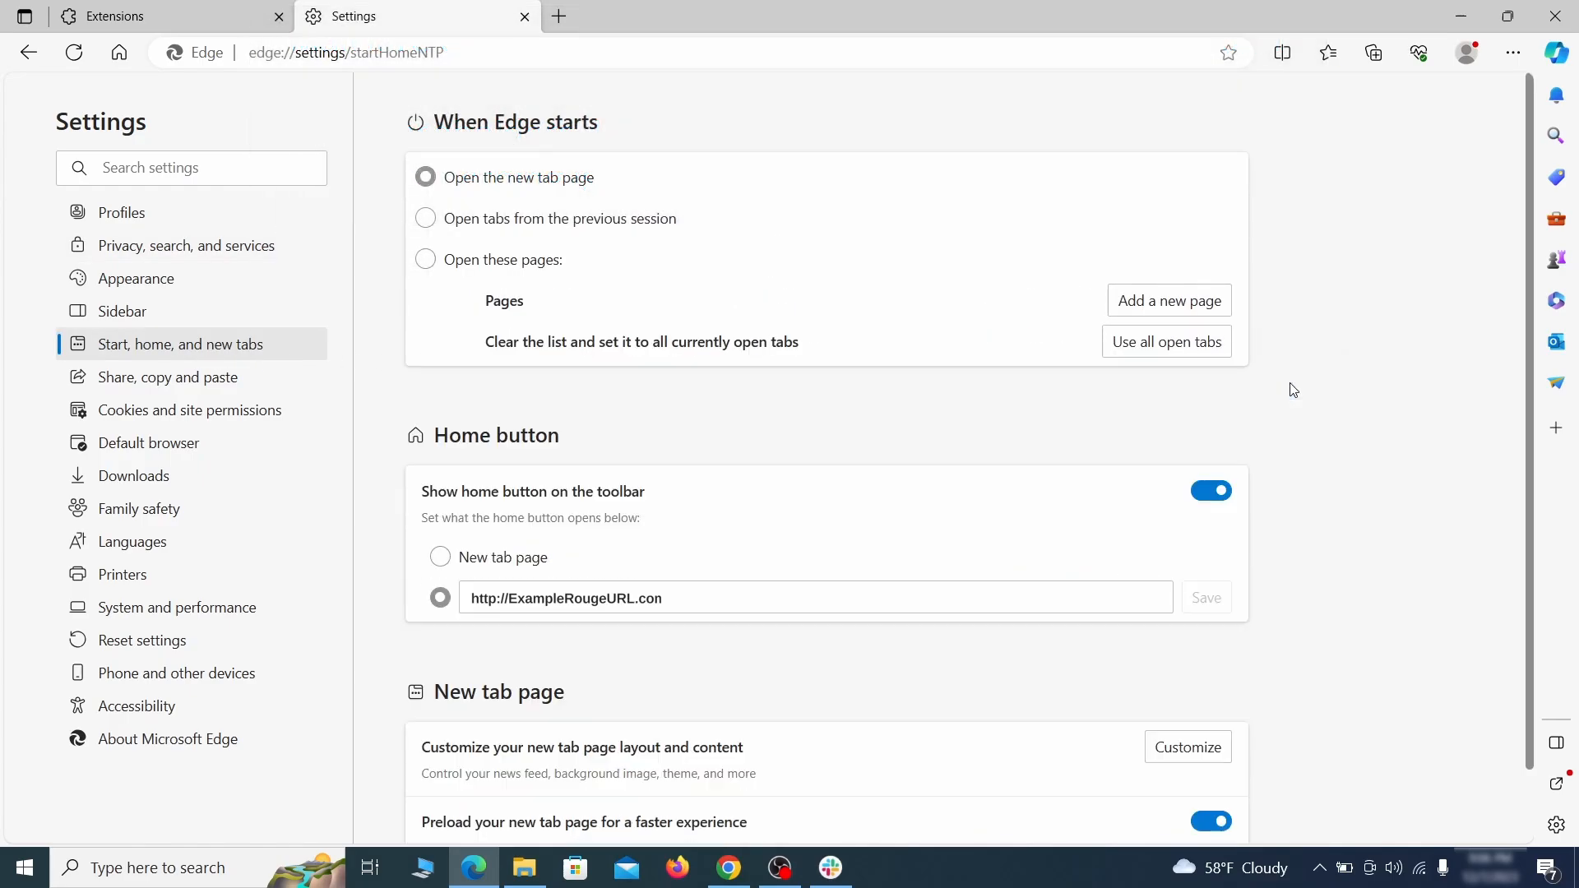
Step: Replace the home button's rogue URL with the new tab page and set startup to open tabs from the previous session
{"action": "triple_click", "coordinate": [686, 590]}
{"action": "key", "text": "BackSpace"}
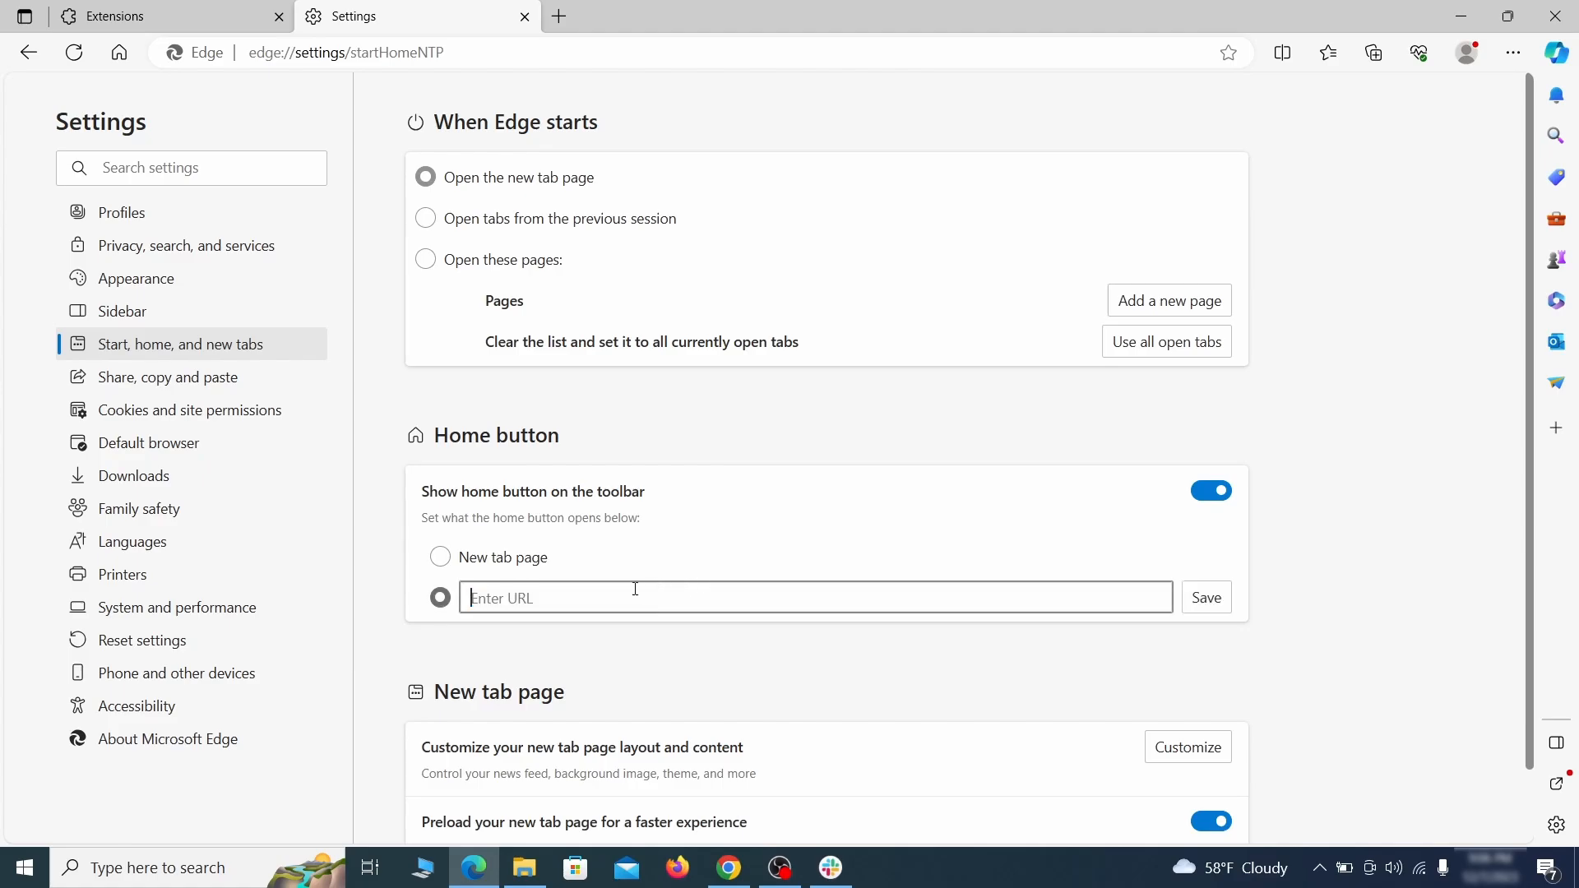
{"action": "left_click", "coordinate": [441, 559]}
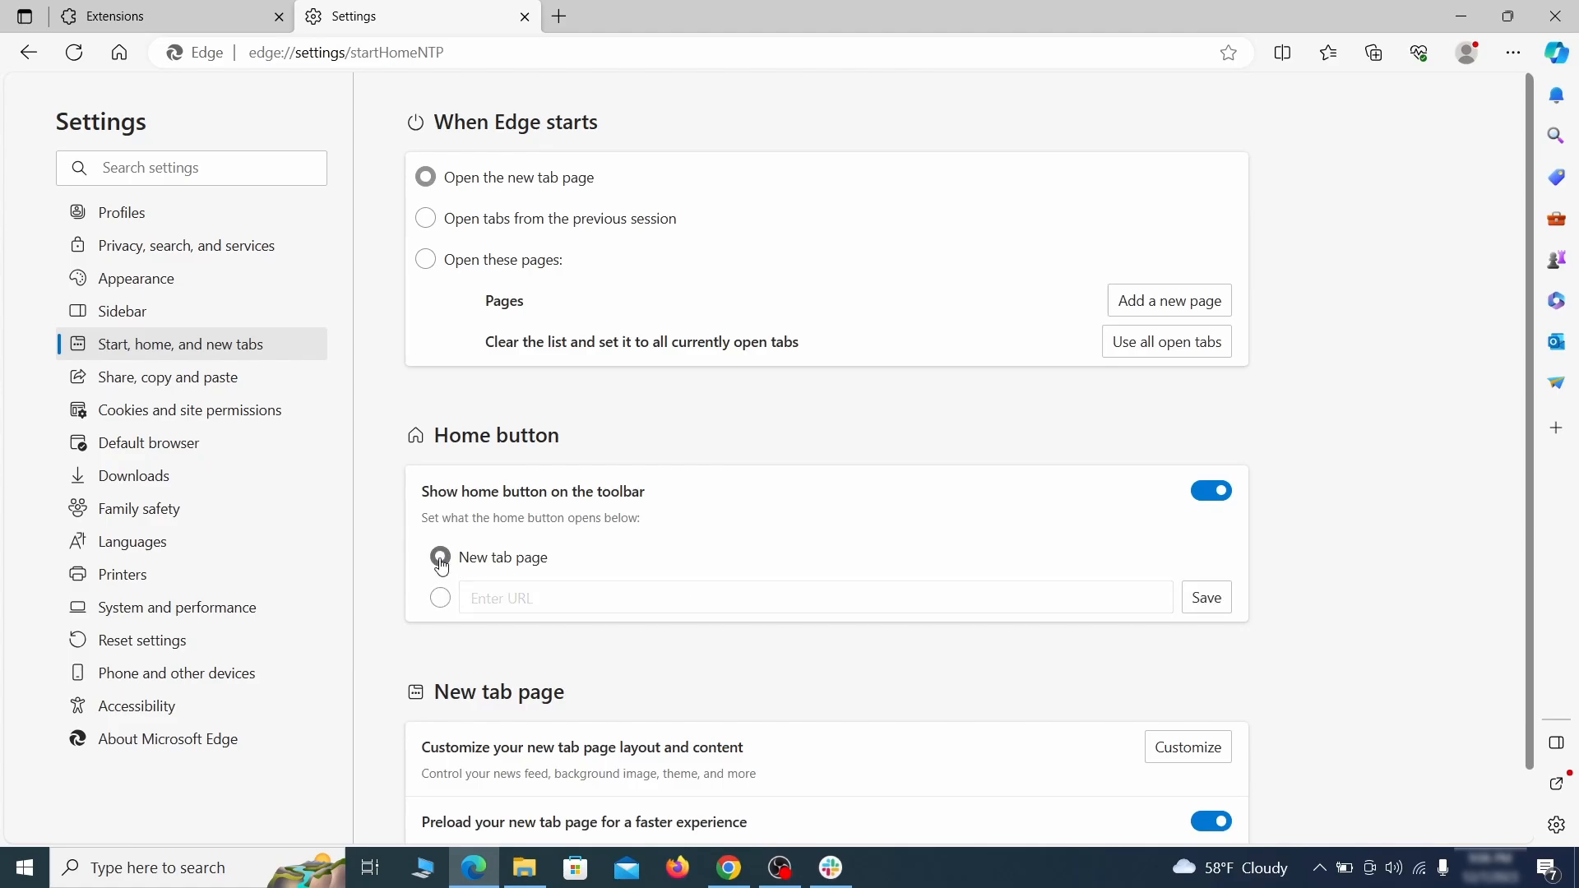
{"action": "left_click", "coordinate": [426, 221]}
Step: Remove ExampleRougeURL.com from the sites allowed to send notifications in site permissions
{"action": "left_click", "coordinate": [290, 412]}
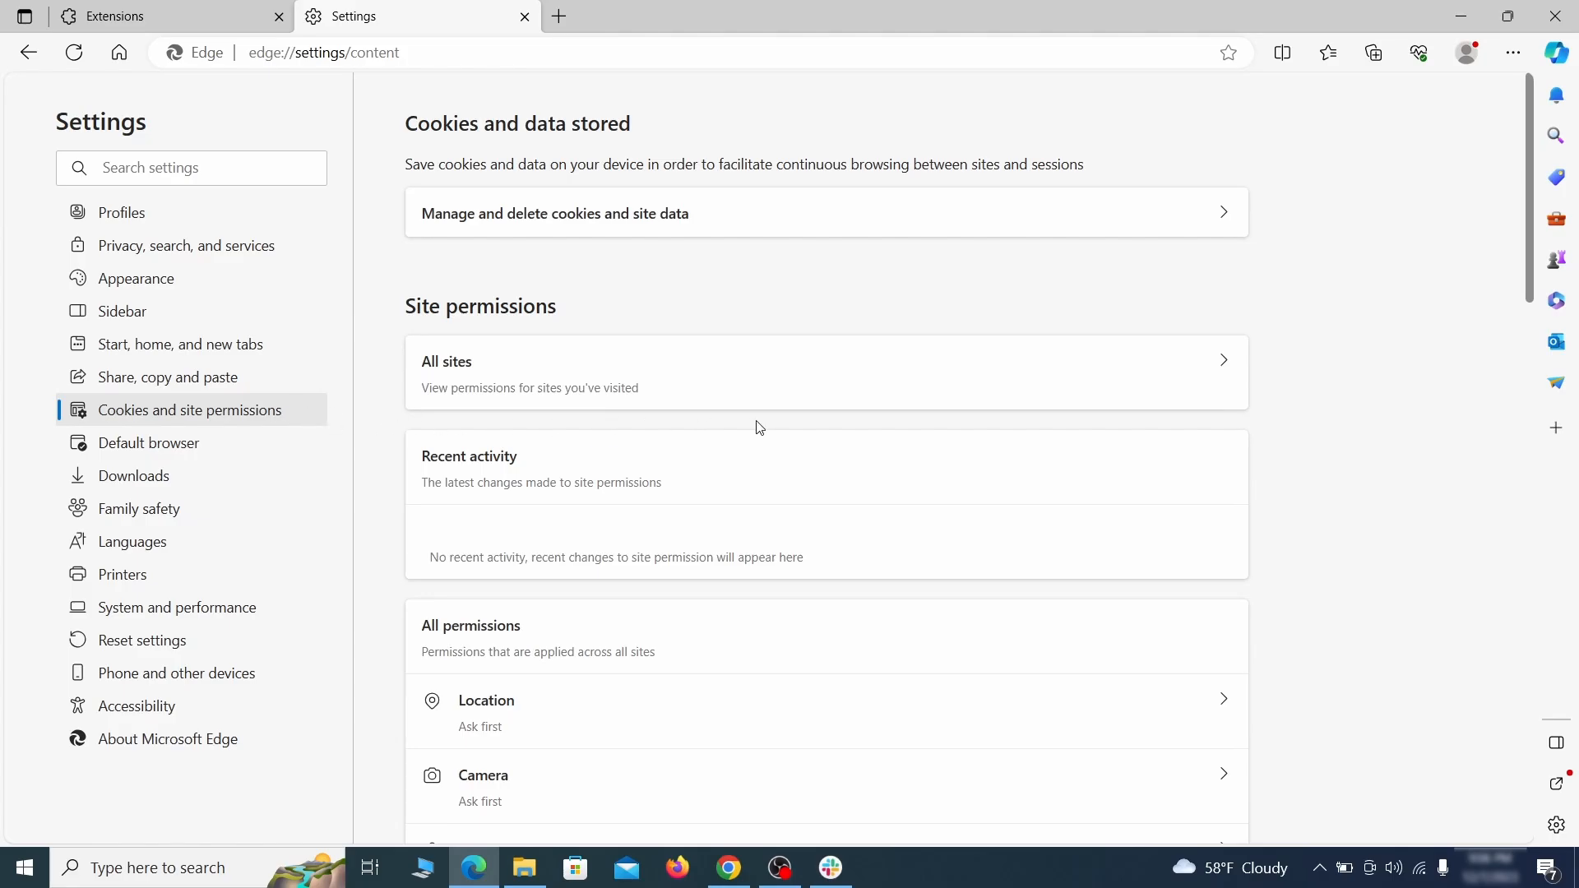
{"action": "scroll", "coordinate": [758, 427], "scroll_direction": "down", "scroll_amount": 6}
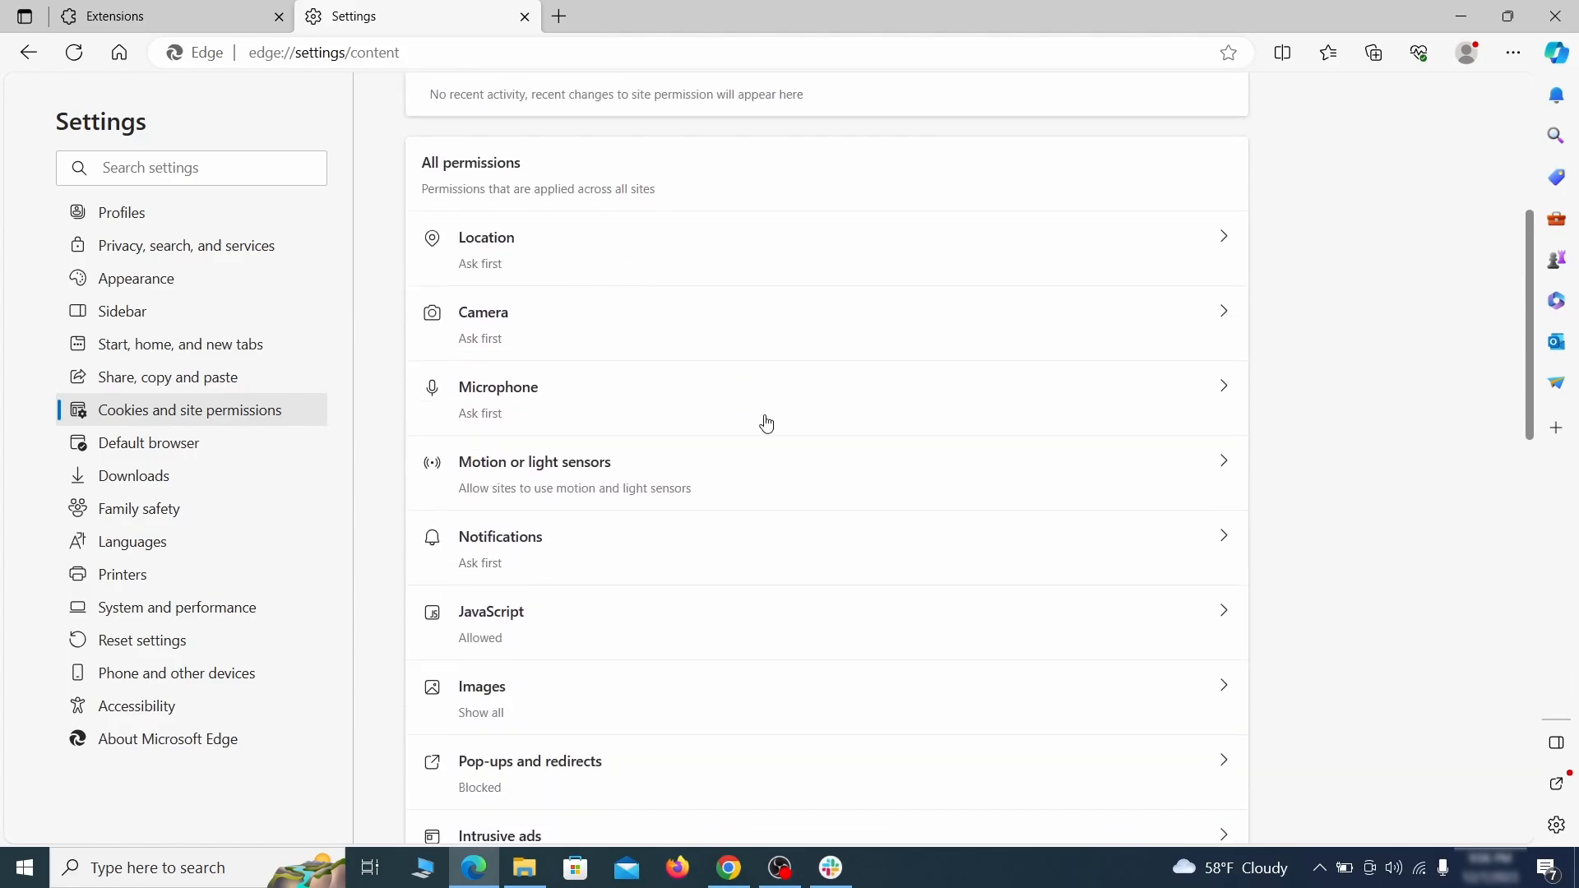
{"action": "scroll", "coordinate": [766, 423], "scroll_direction": "down", "scroll_amount": 2}
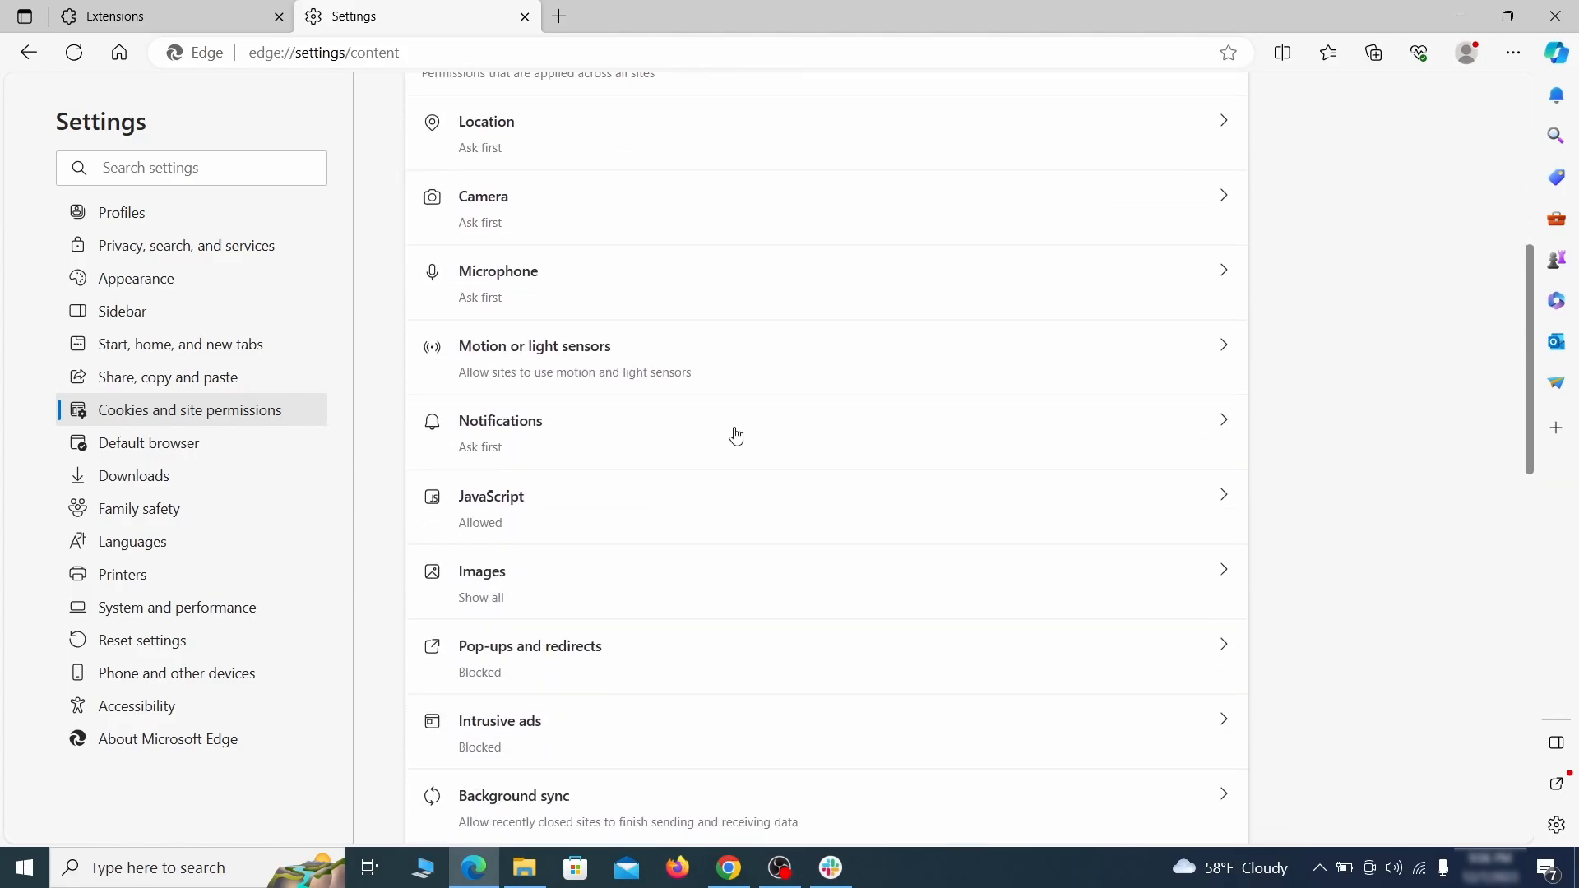
{"action": "left_click", "coordinate": [736, 436]}
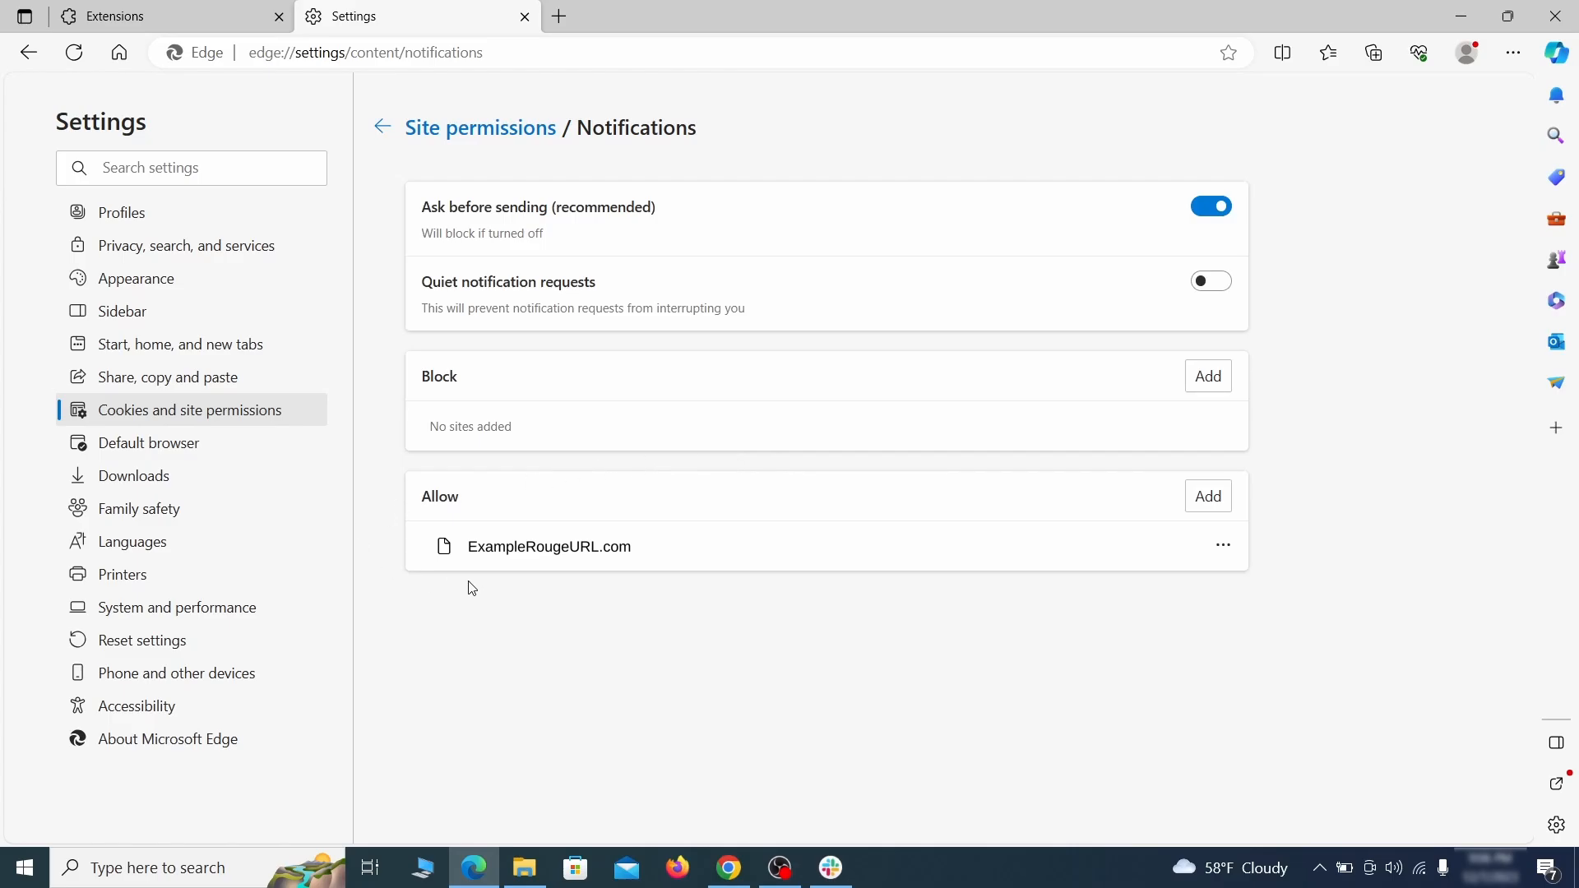
{"action": "left_click", "coordinate": [1223, 546]}
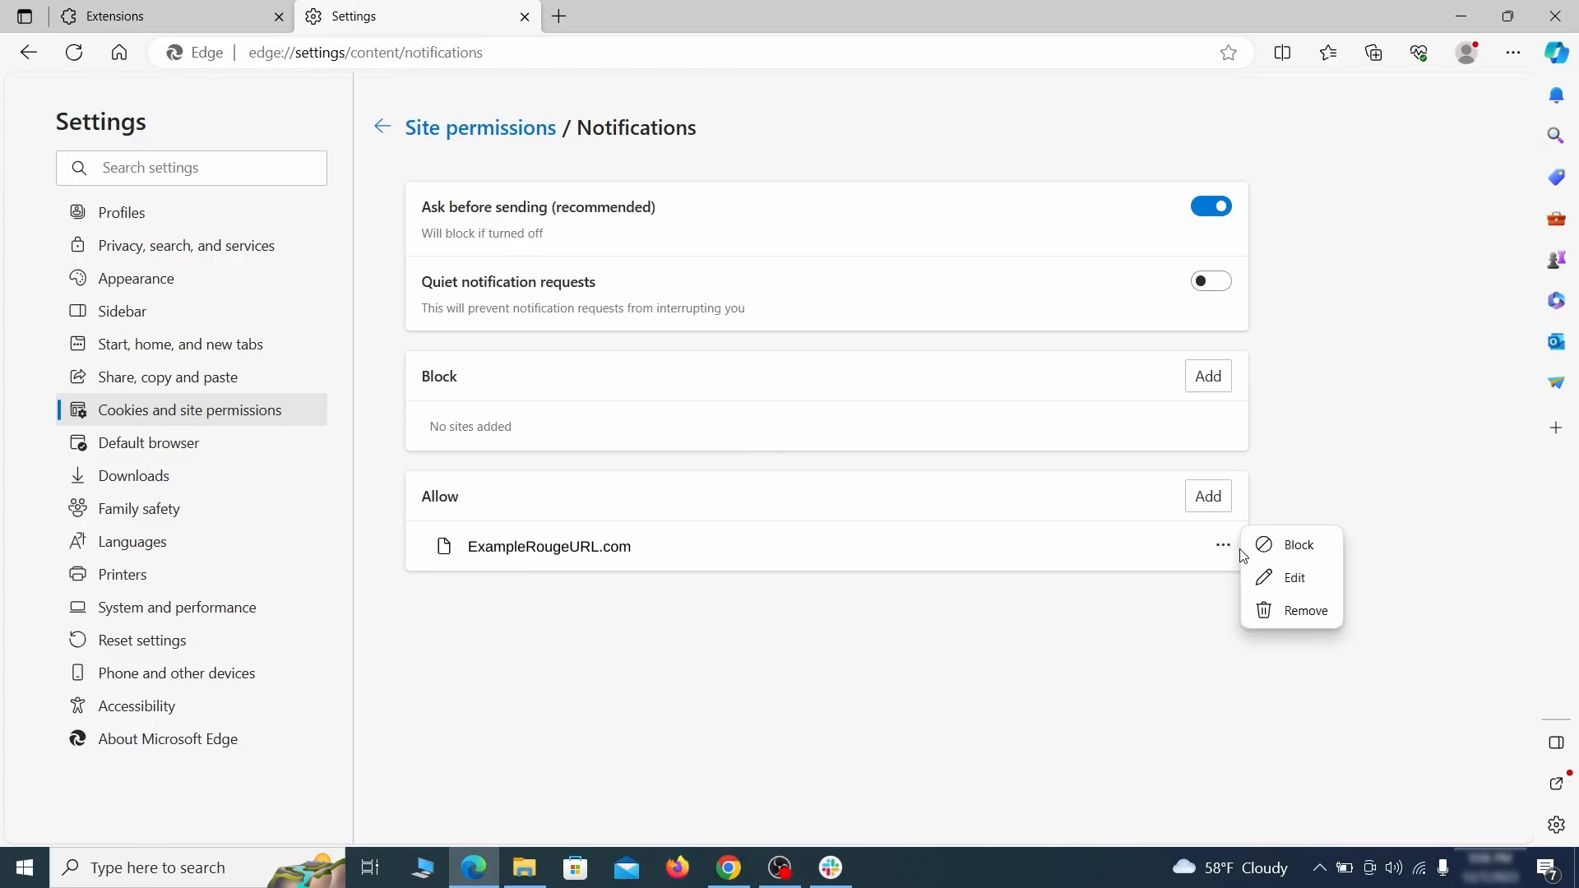
{"action": "left_click", "coordinate": [1296, 616]}
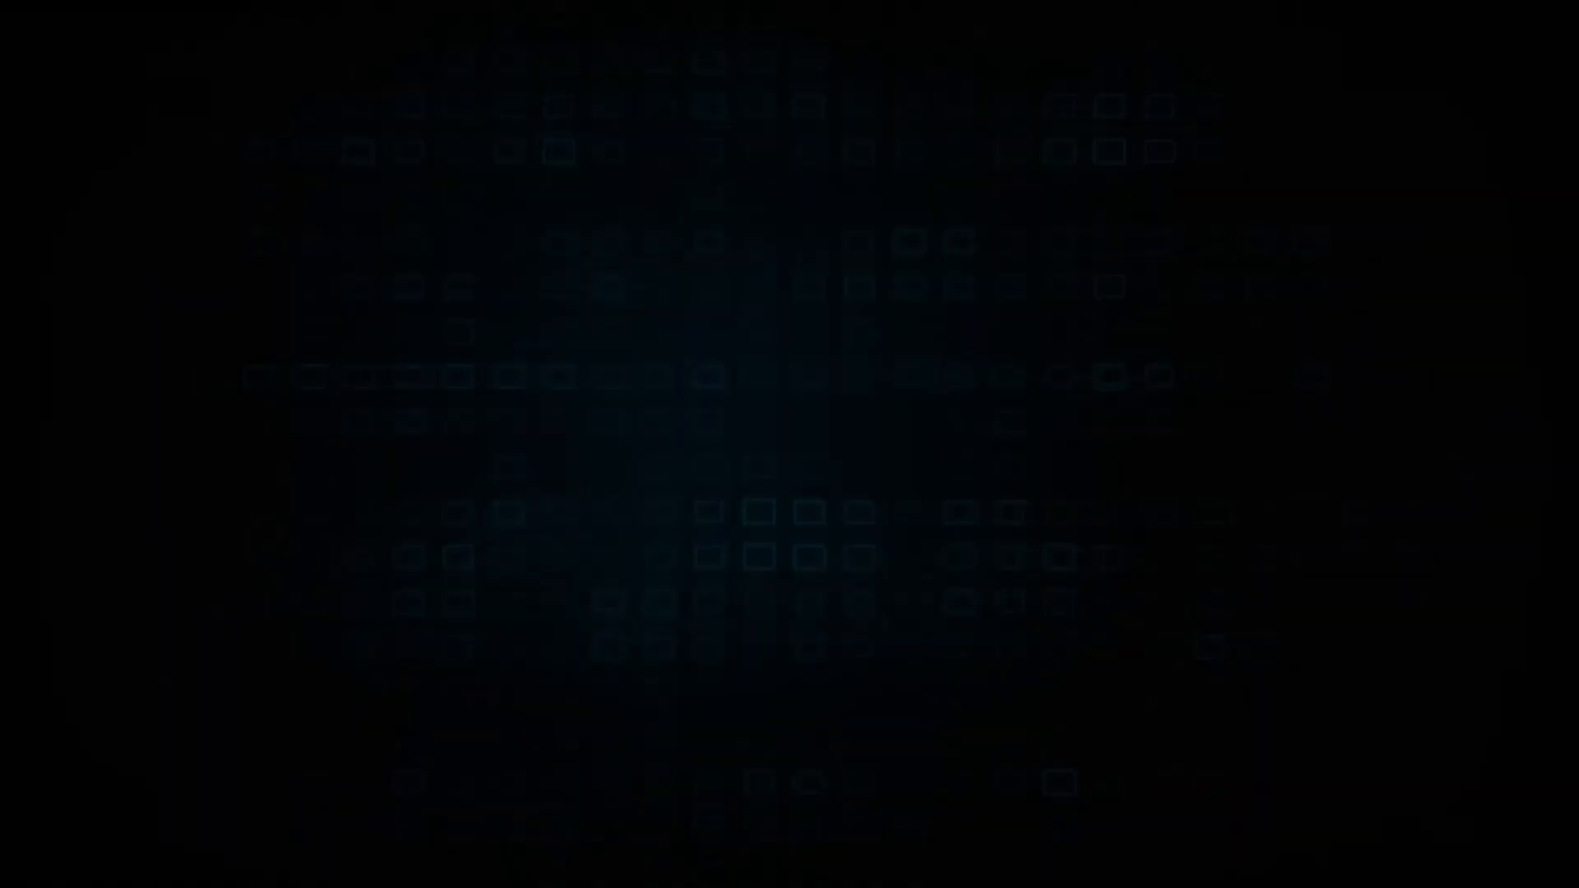